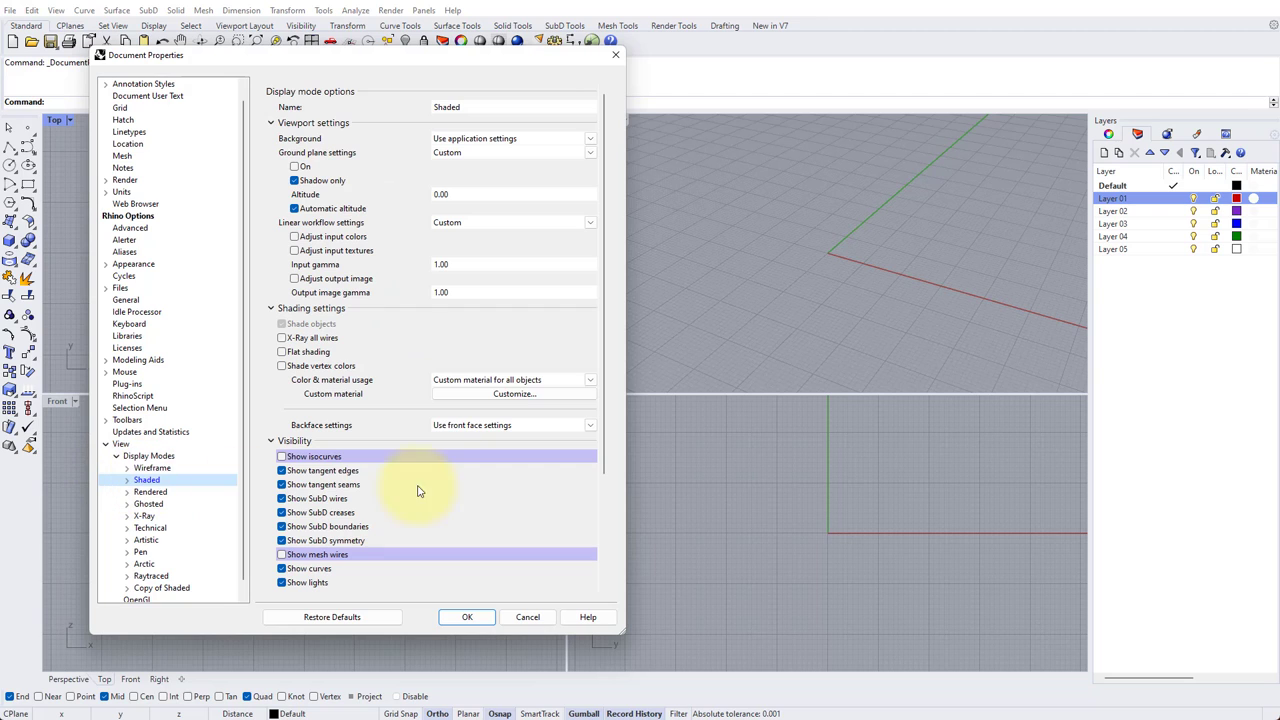
# - Check the Shaded display mode's visibility settings and apply the document properties
pyautogui.moveTo(606, 377); pyautogui.dragTo(608, 509)
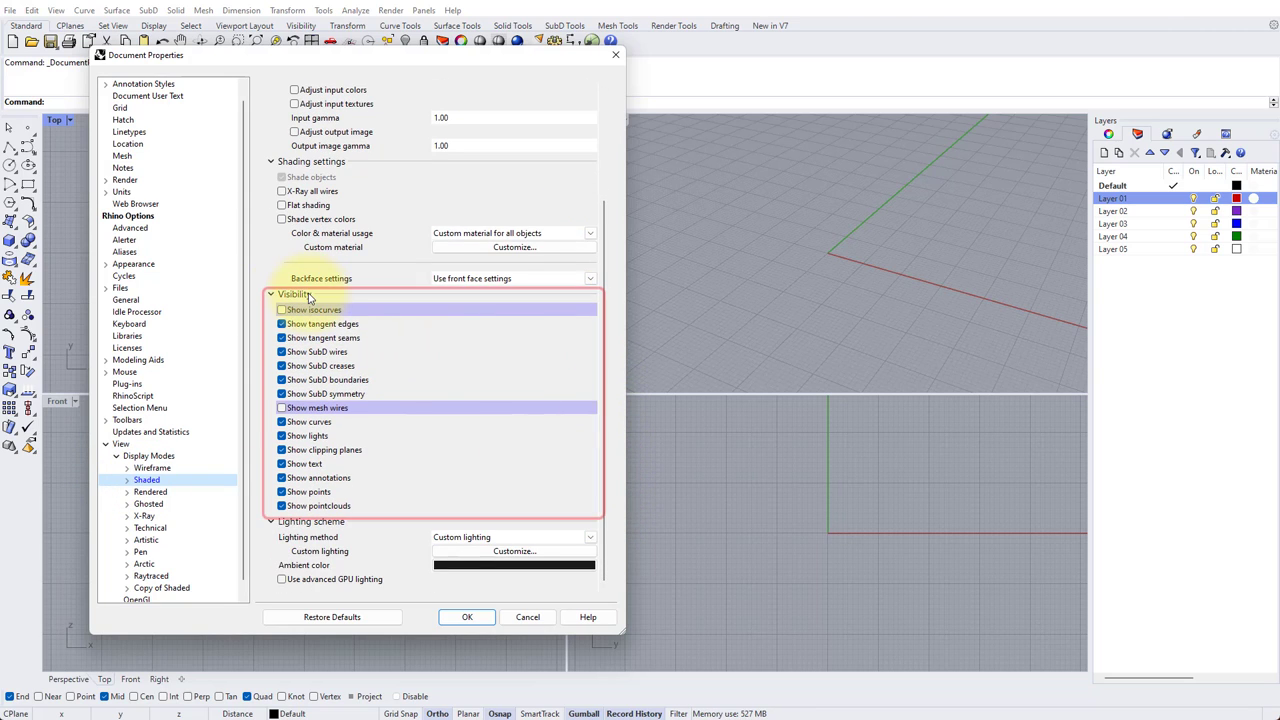
pyautogui.click(465, 617)
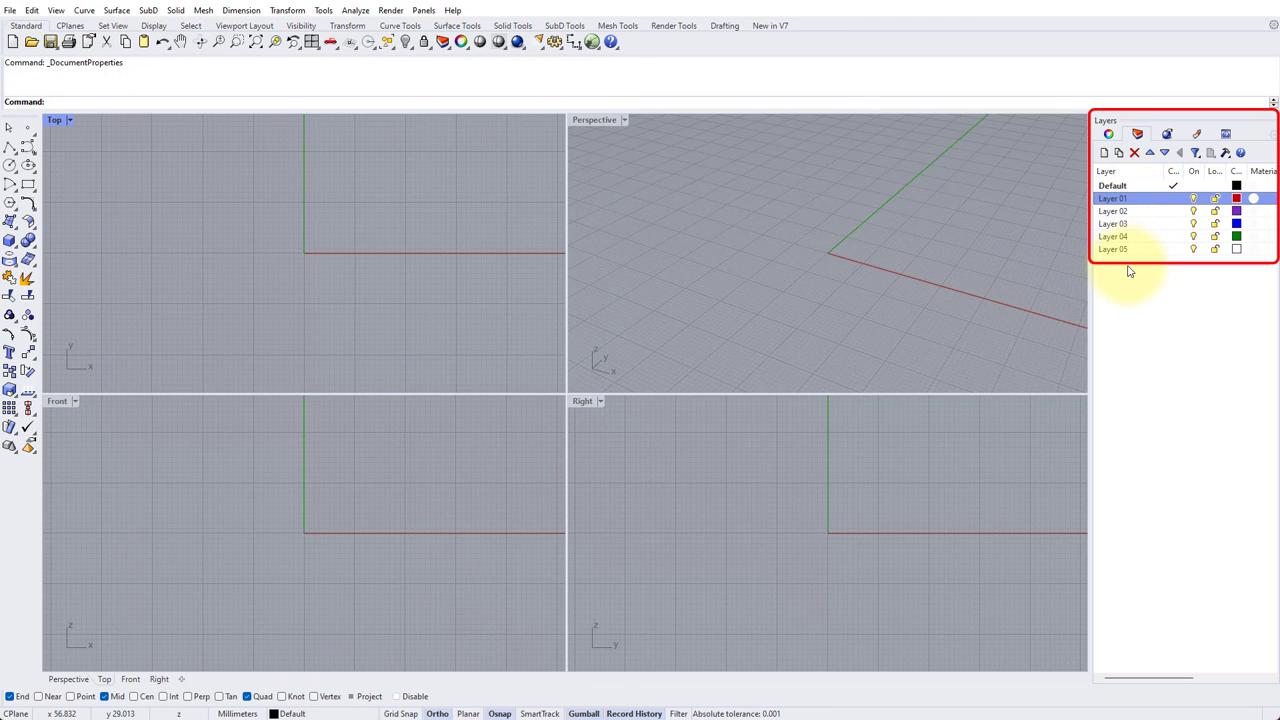
# - Delete the unused layers Layer 01 through Layer 05, keeping only the Default layer
pyautogui.click(1122, 201)
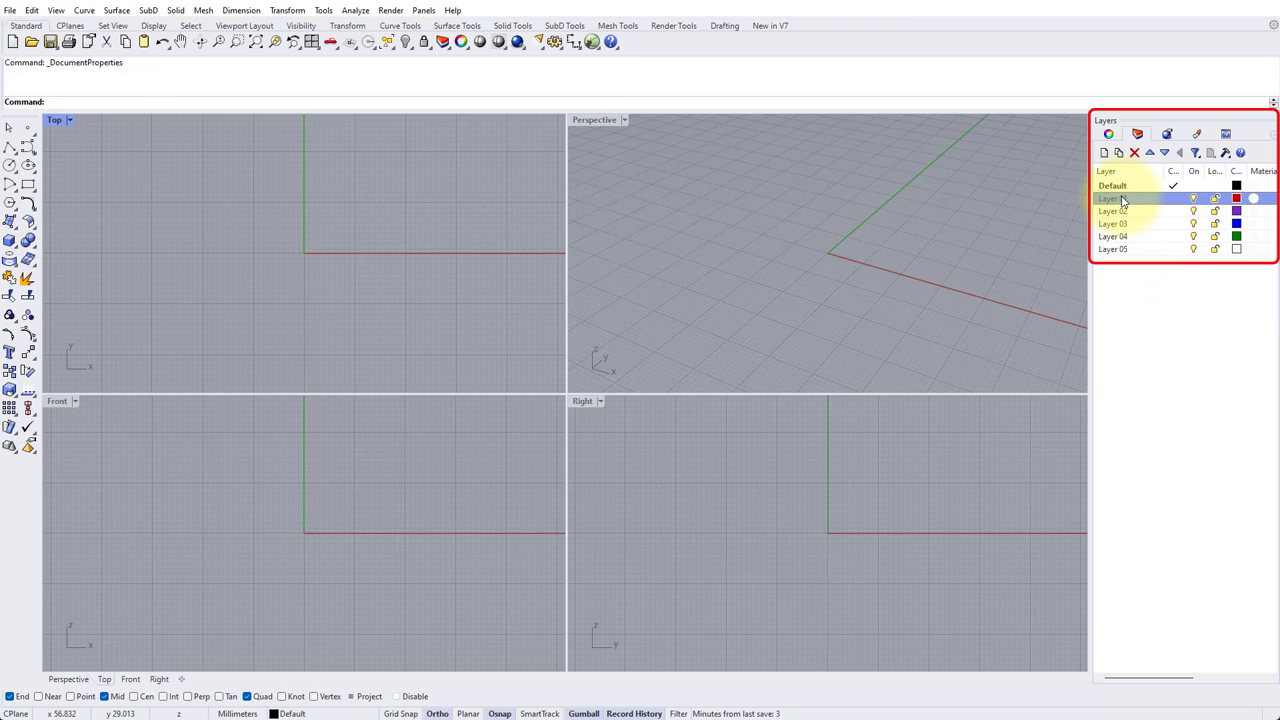
pyautogui.keyDown('shift'); pyautogui.click(1122, 252); pyautogui.keyUp('shift')
pyautogui.click(1134, 153)
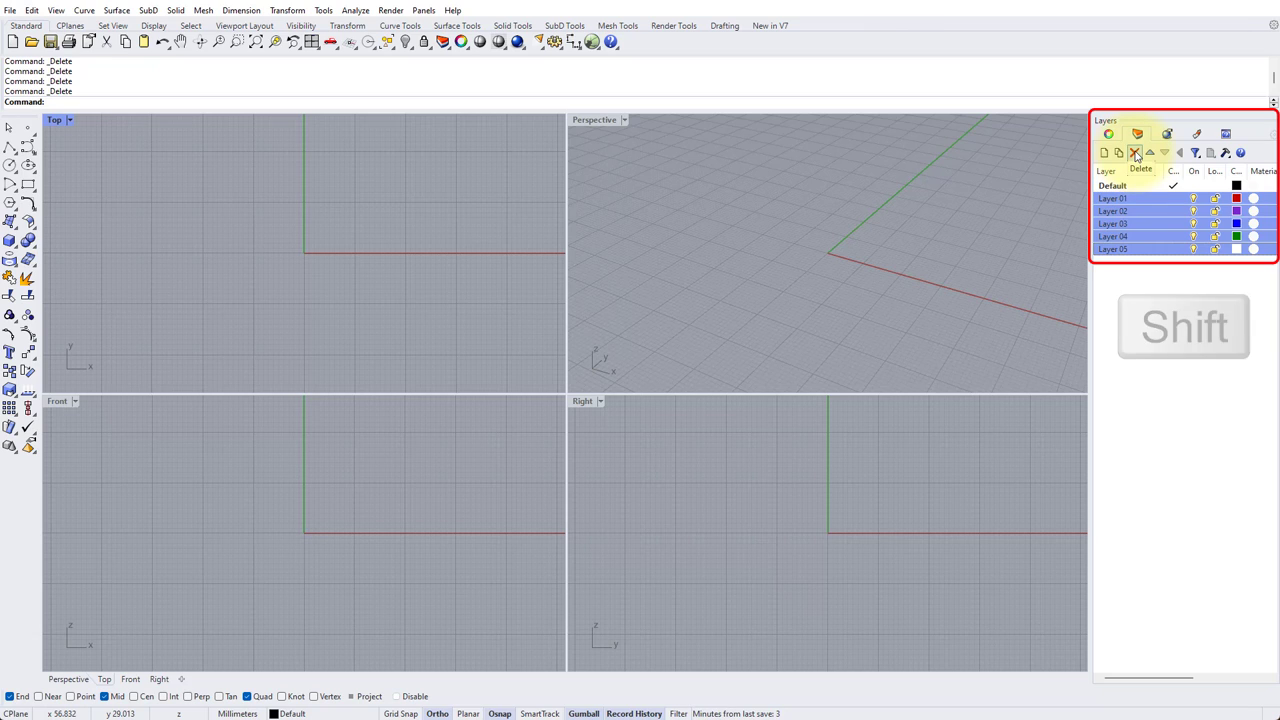
pyautogui.click(1135, 153)
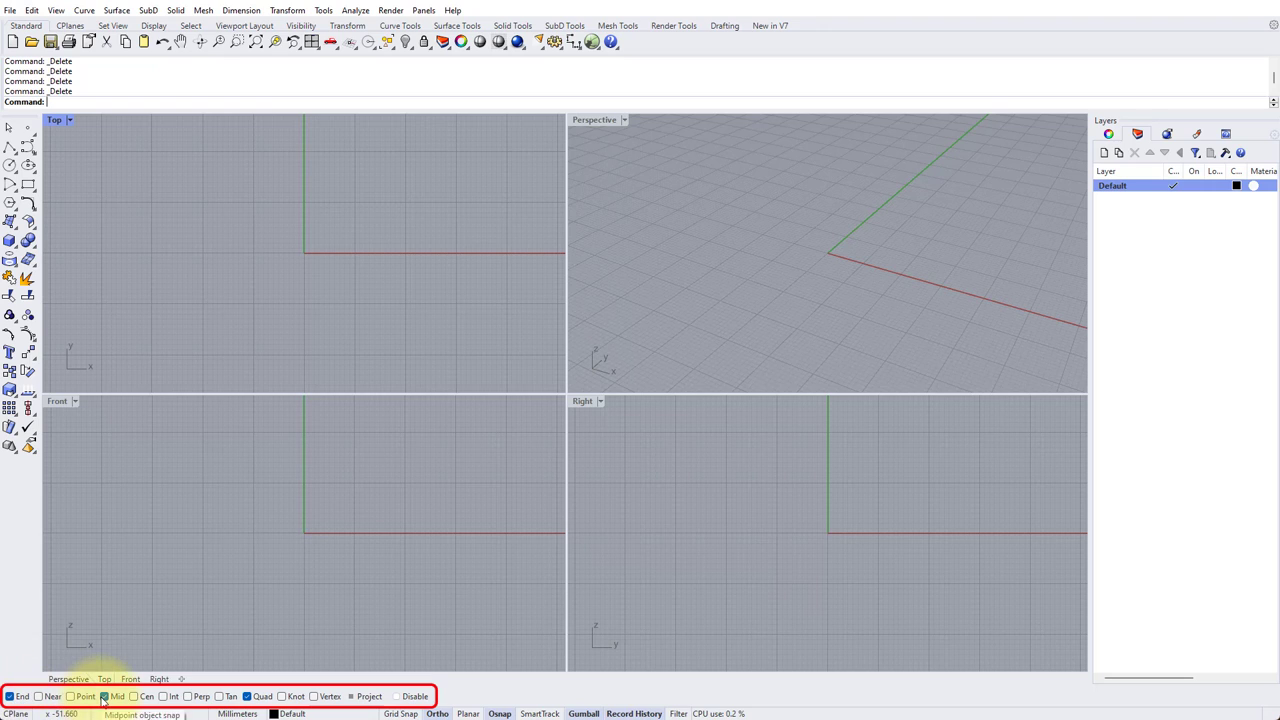
# - Review the active object snaps and the Record History options
pyautogui.click(246, 697)
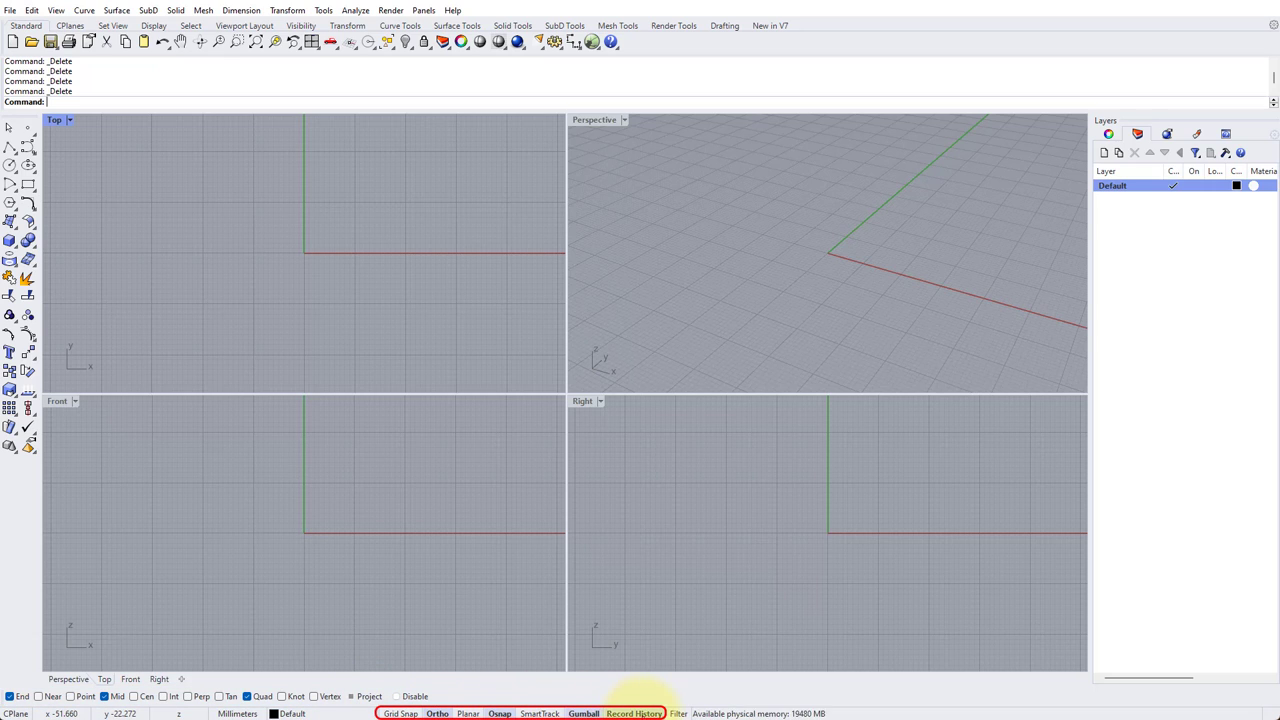
pyautogui.rightClick(643, 713)
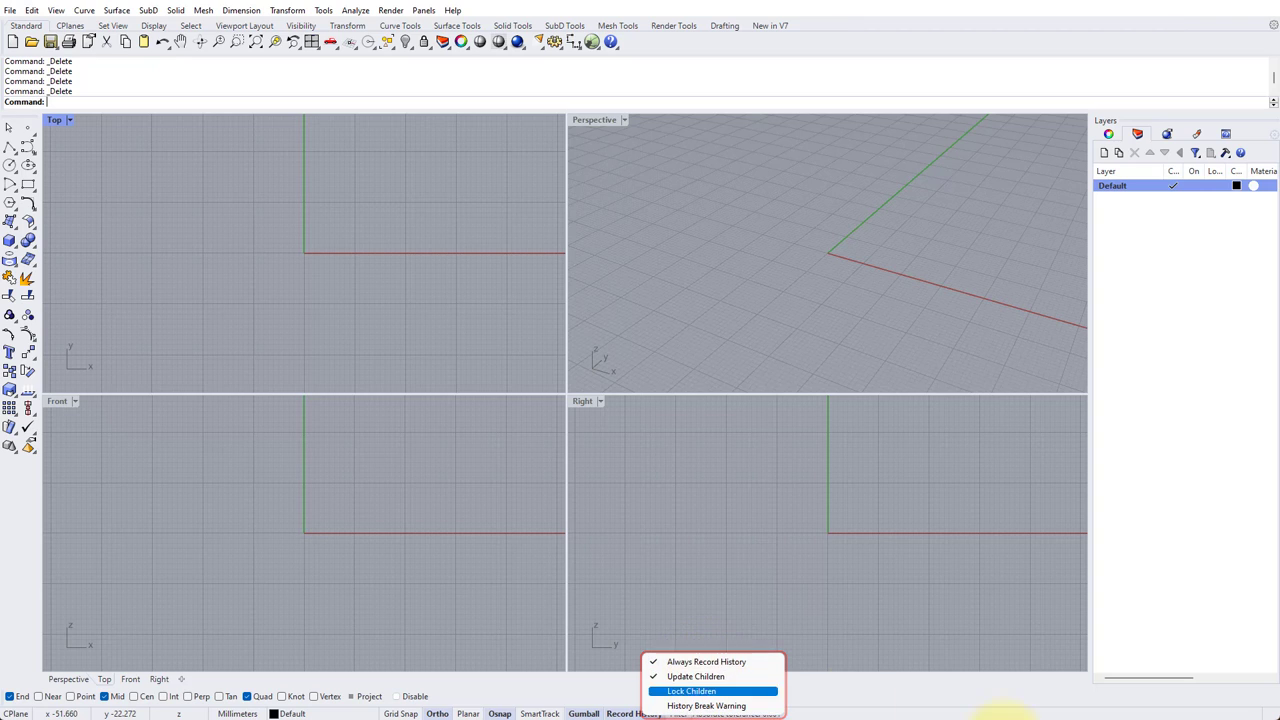
pyautogui.click(692, 691)
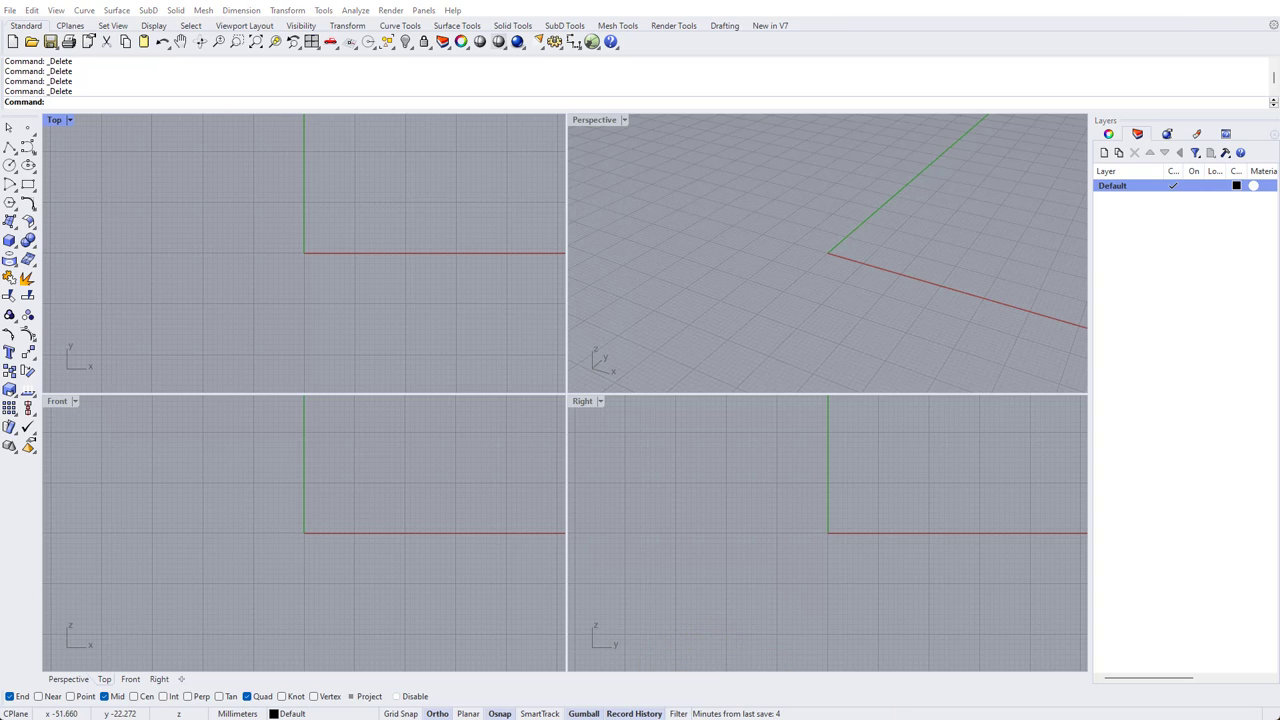
# - Import the gem model file 2.0mm ROUND DIAMOND CUT into the document
pyautogui.hotkey('ctrl', 'Tab')
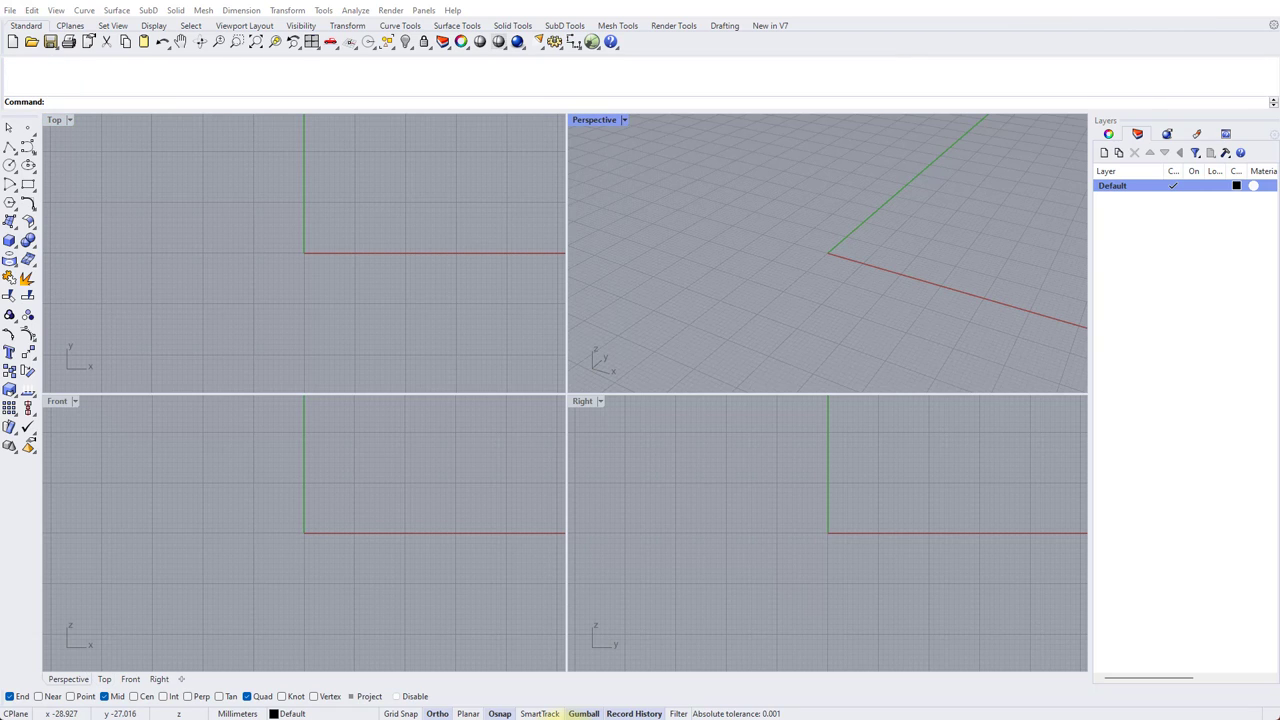
pyautogui.click(10, 10)
pyautogui.click(47, 167)
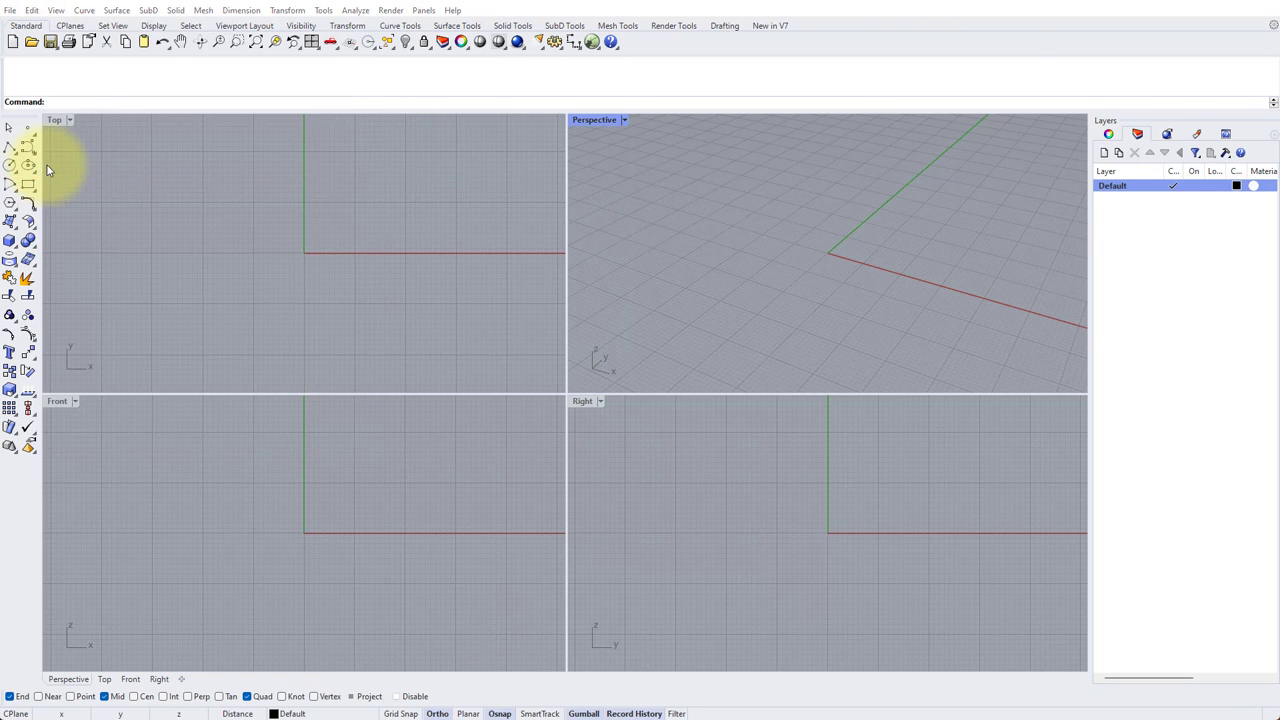
pyautogui.click(213, 84)
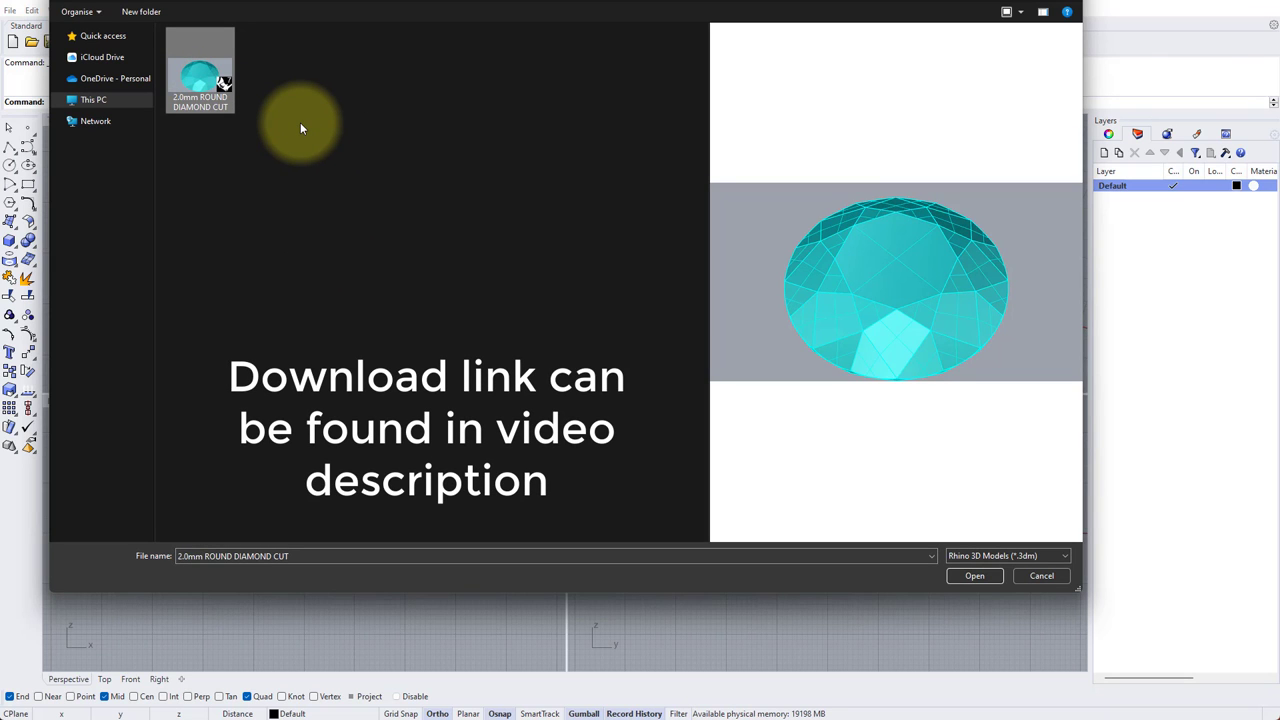
pyautogui.click(978, 576)
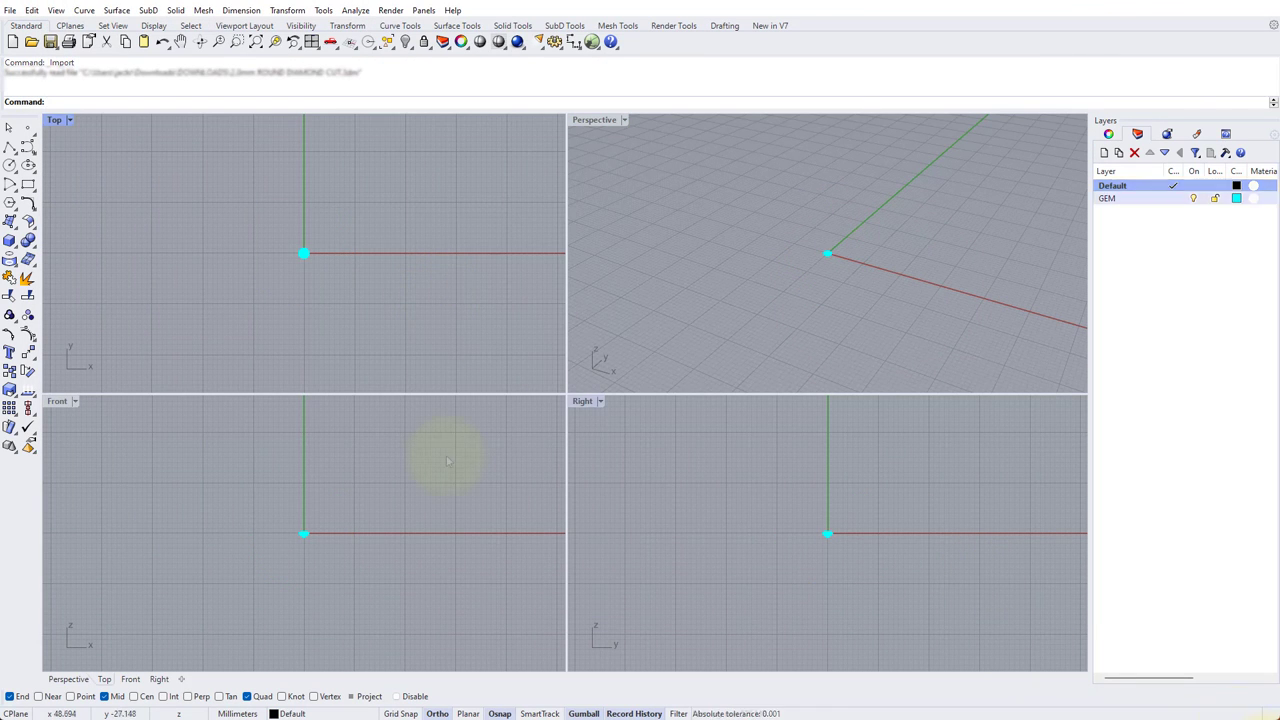
# - In the Top view, draw a 2 mm diameter circle from the gem's centre out to its outer edge
pyautogui.doubleClick(54, 120)
pyautogui.scroll(5, 545, 335)
pyautogui.scroll(7, 531, 344)
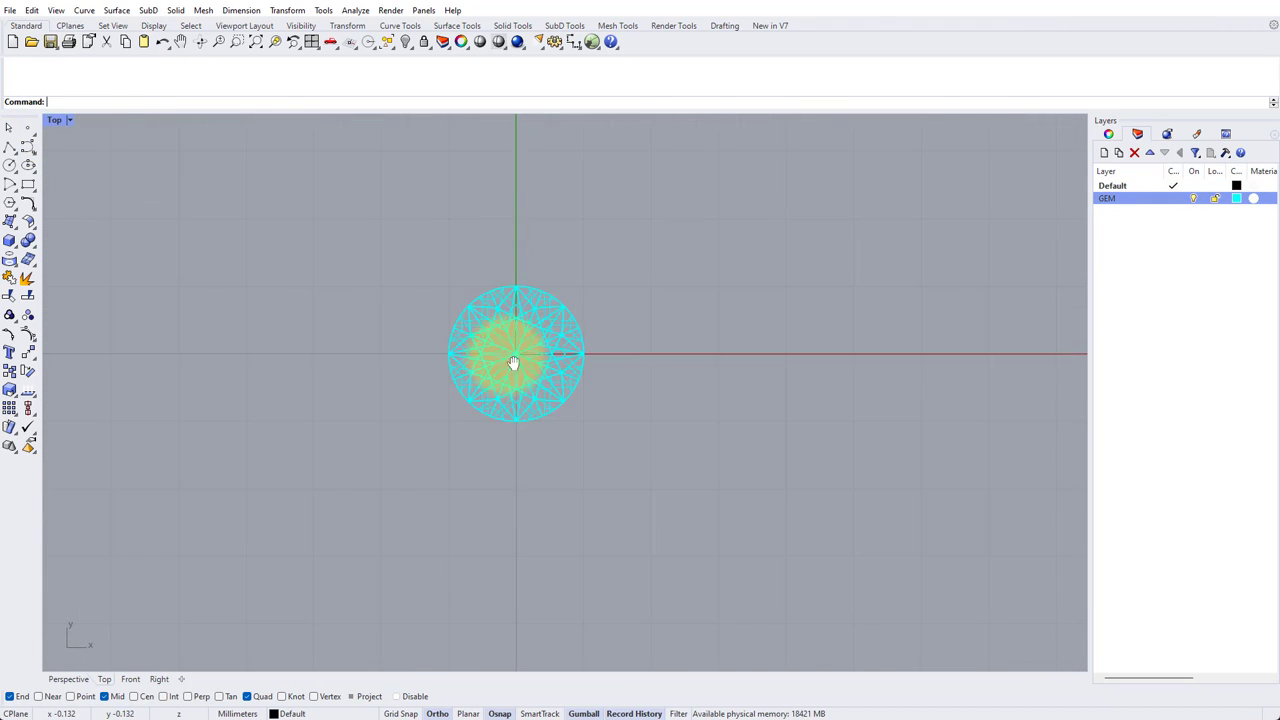
pyautogui.moveTo(531, 360); pyautogui.dragTo(538, 409, button='right')
pyautogui.scroll(3, 530, 412)
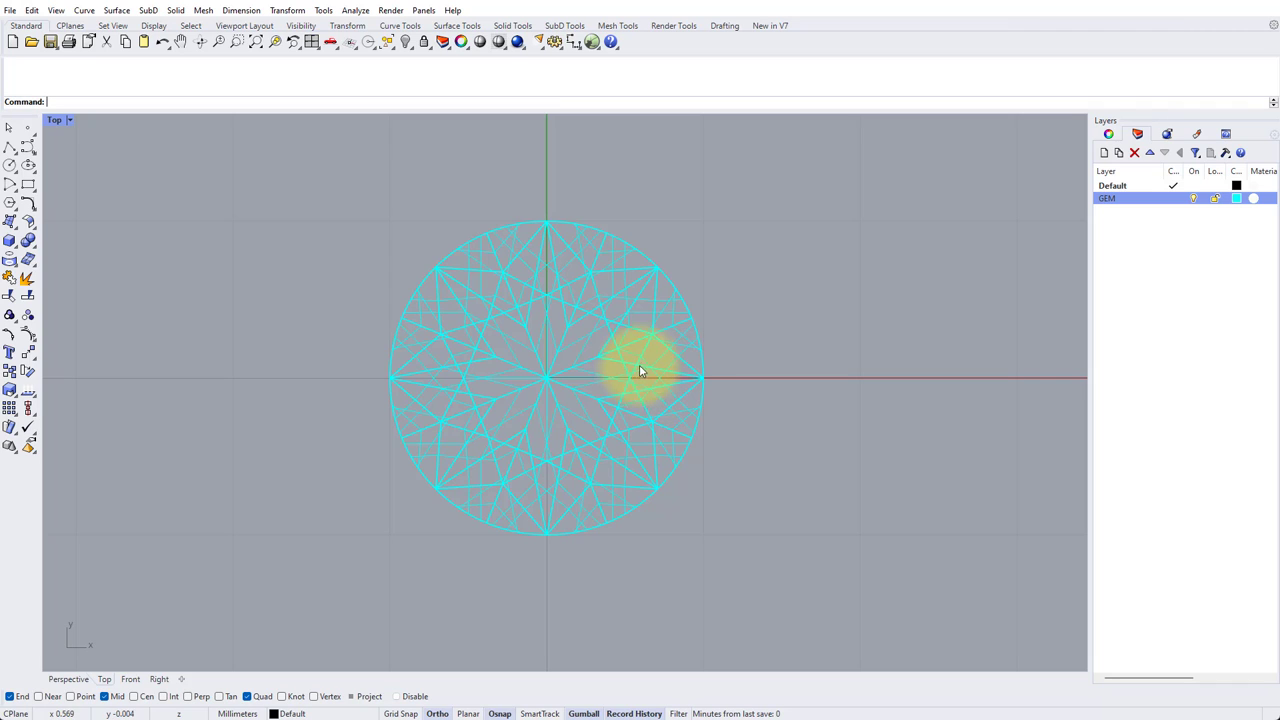
pyautogui.click(8, 167)
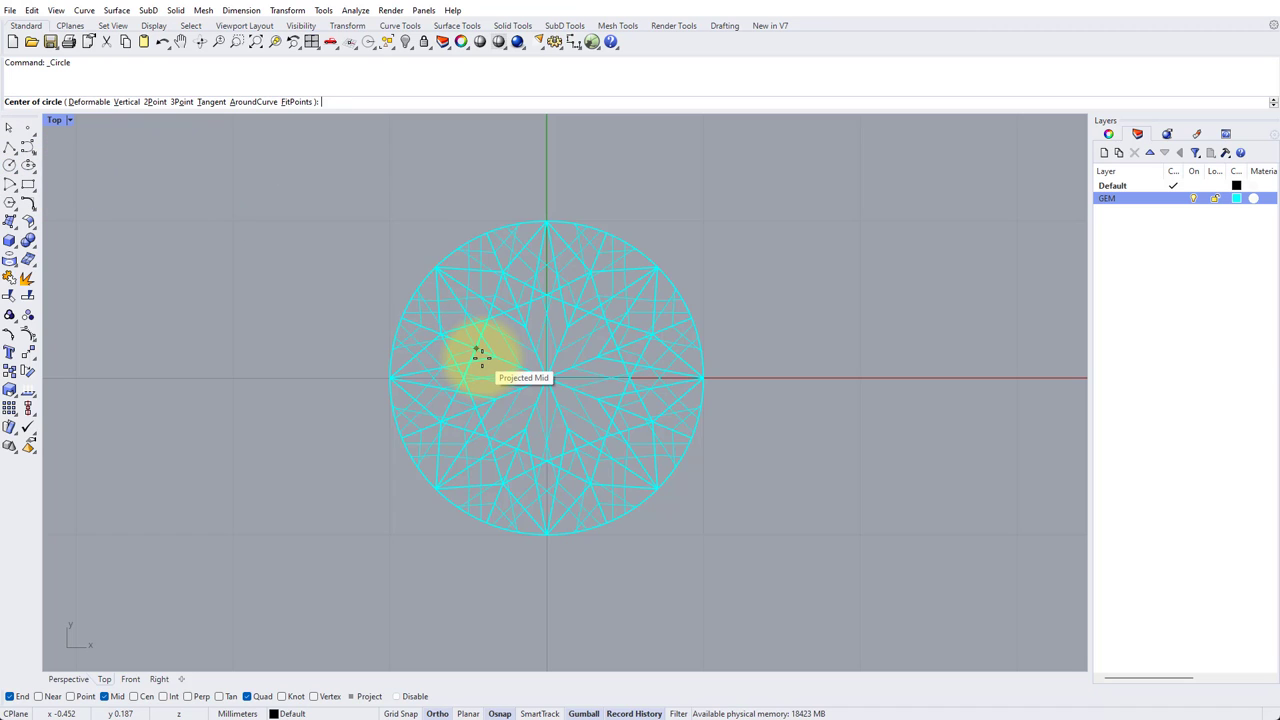
pyautogui.click(548, 378)
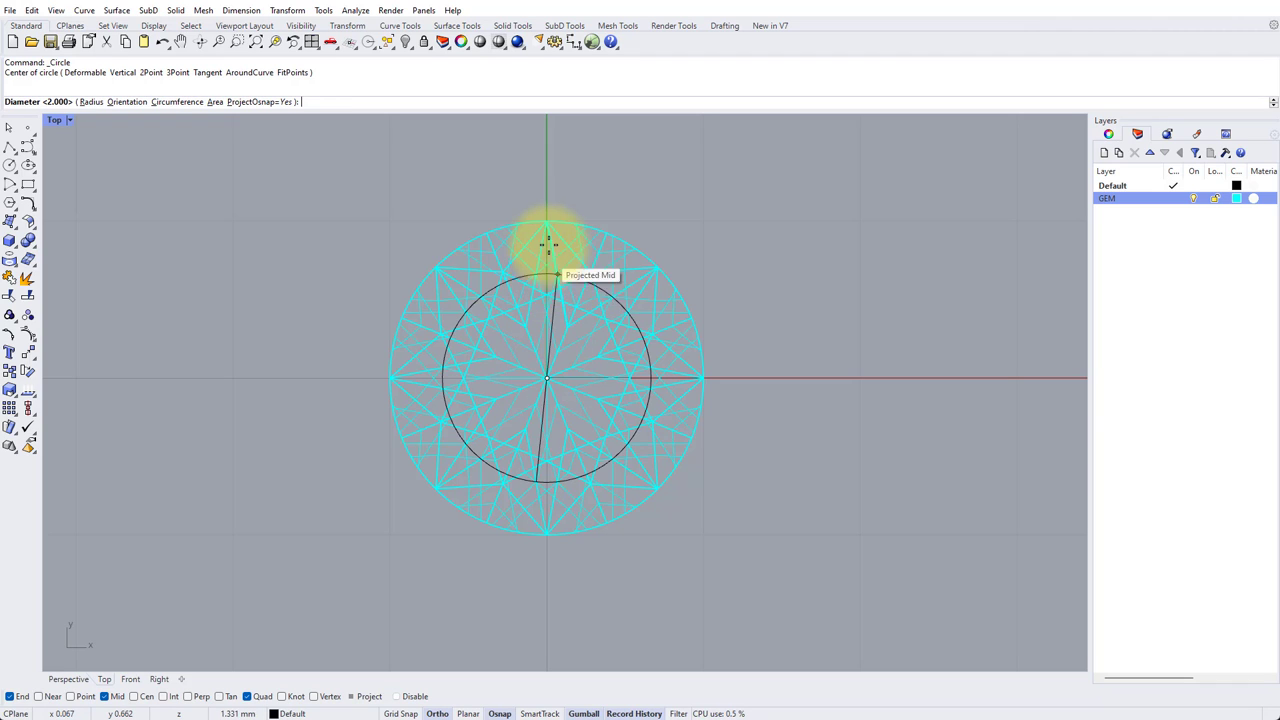
pyautogui.click(548, 220)
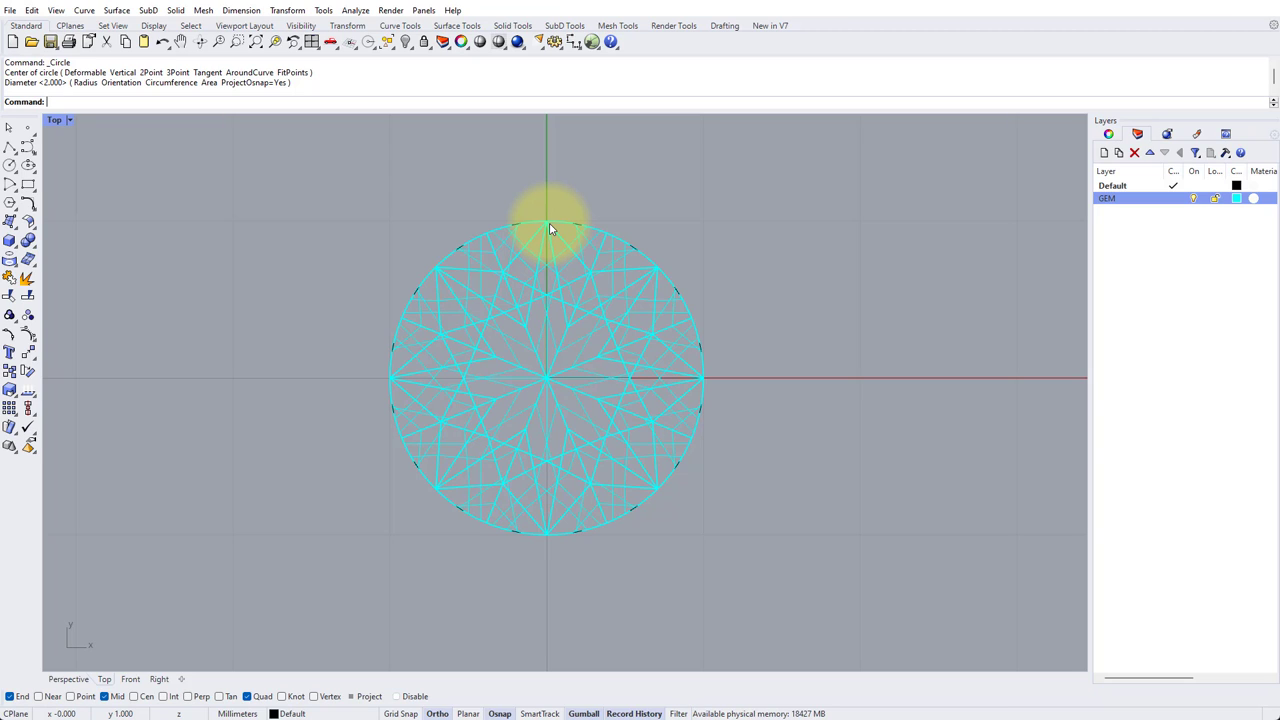
# - Create a new layer named RING RAIL
pyautogui.click(1104, 153)
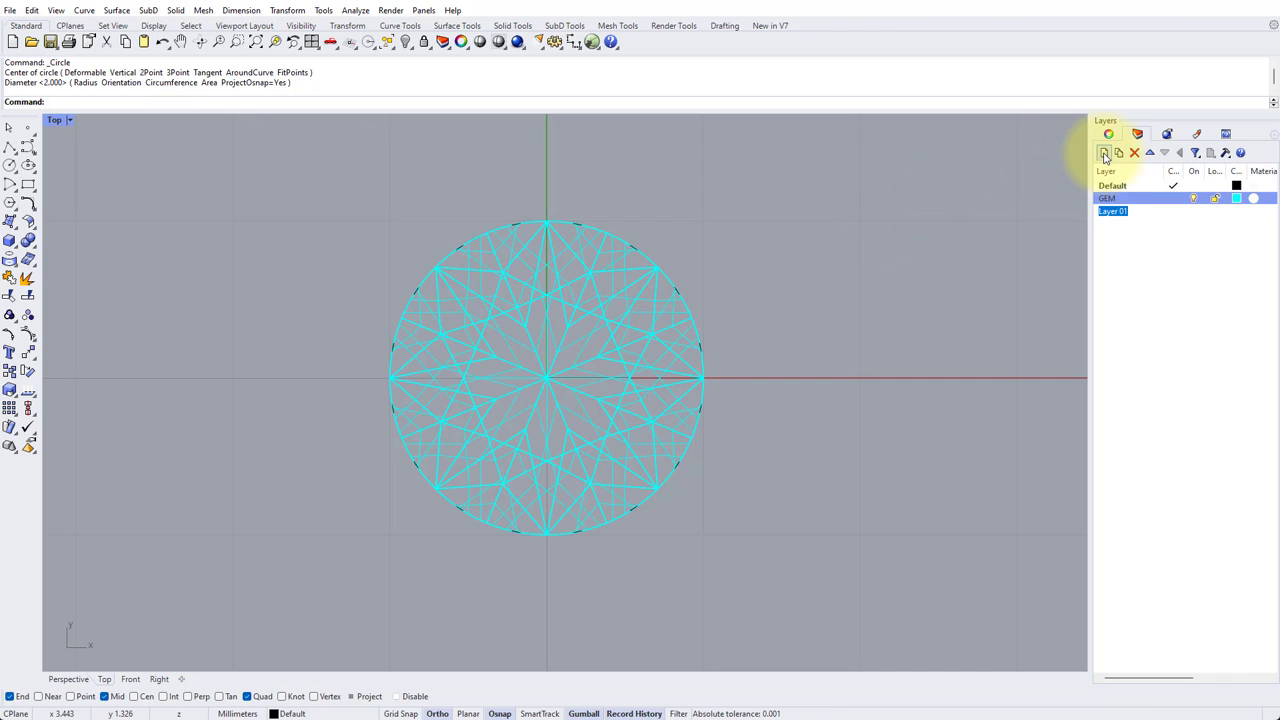
pyautogui.write('RING RAIL')
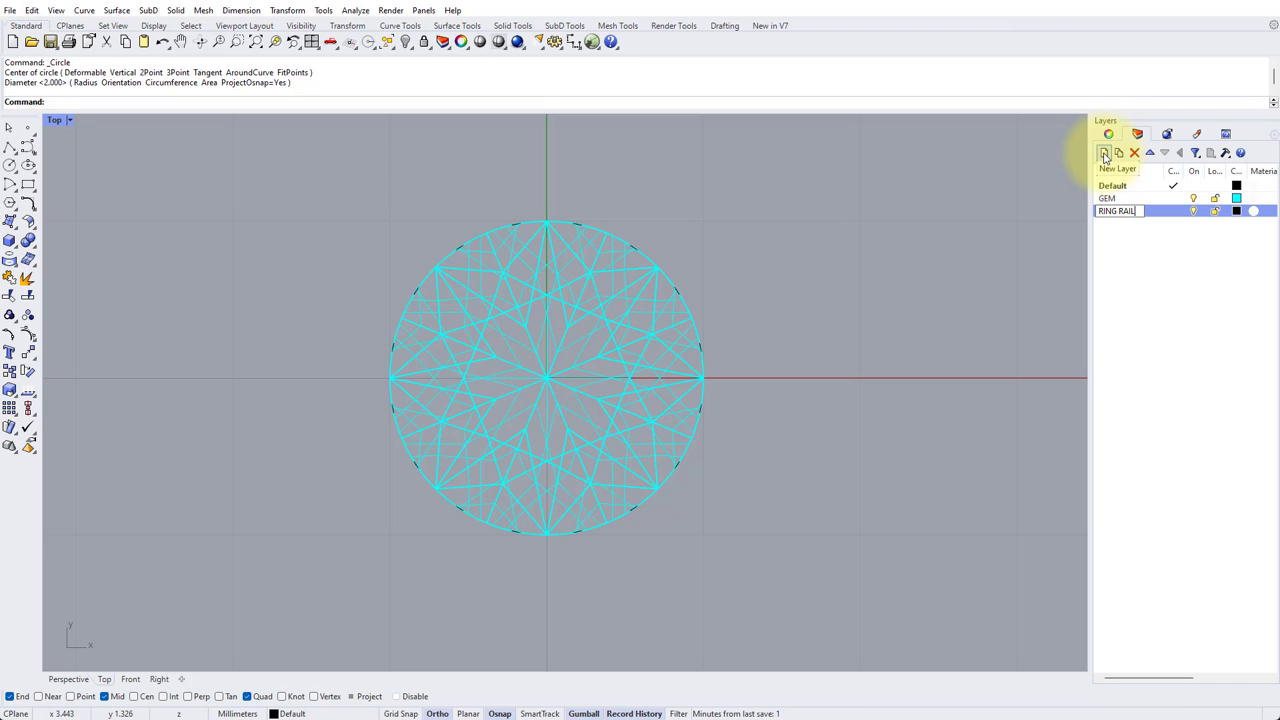
pyautogui.press('Return')
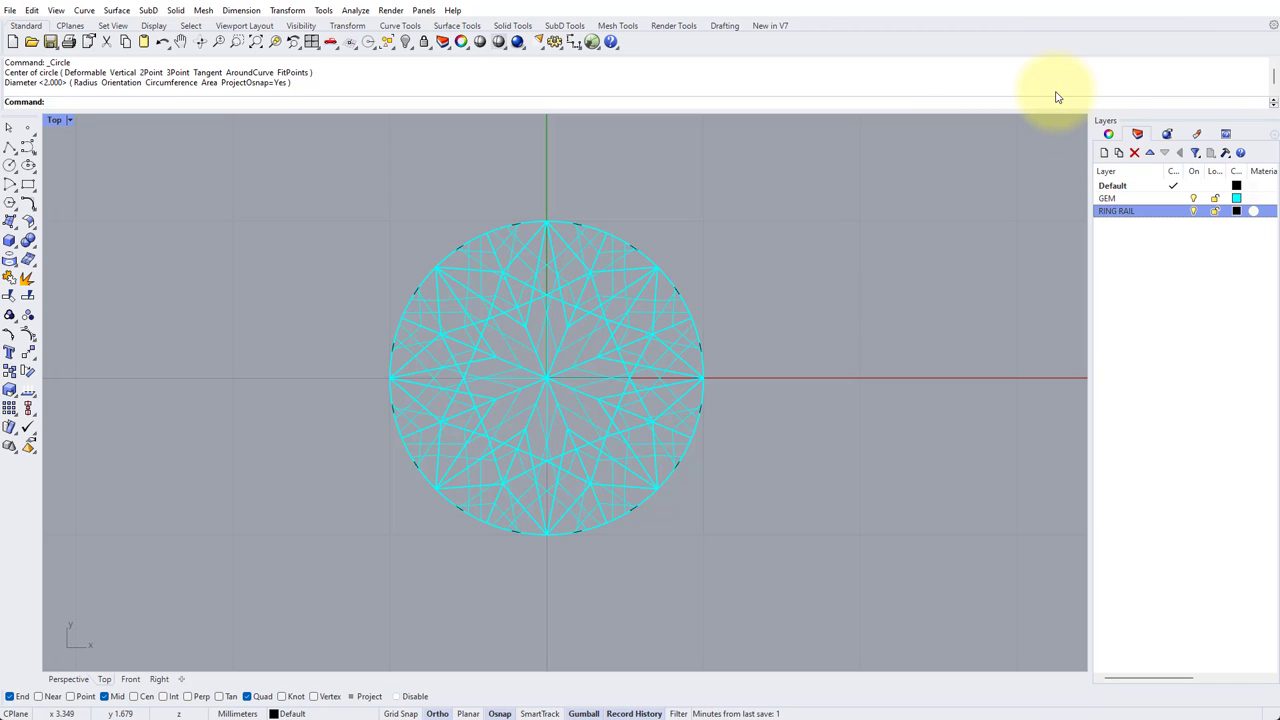
# - Set the RING RAIL layer's colour to Brown and make it the current layer
pyautogui.click(1238, 211)
pyautogui.click(637, 372)
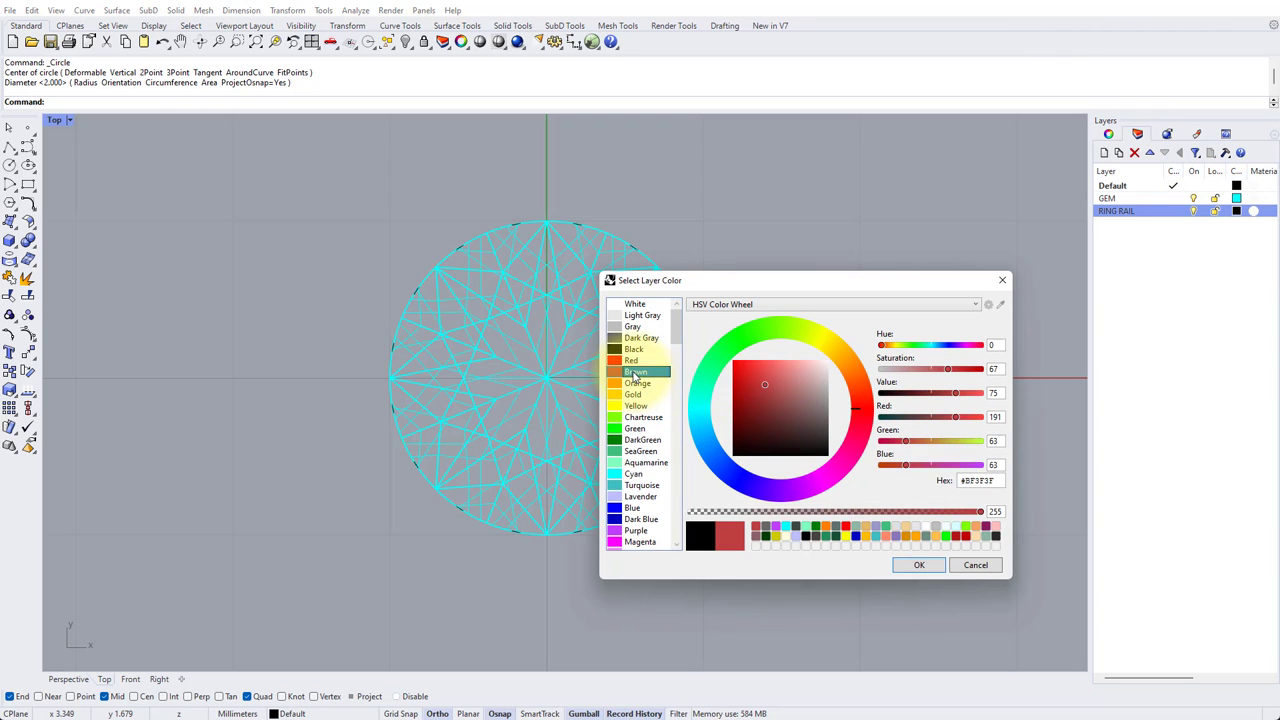
pyautogui.click(918, 566)
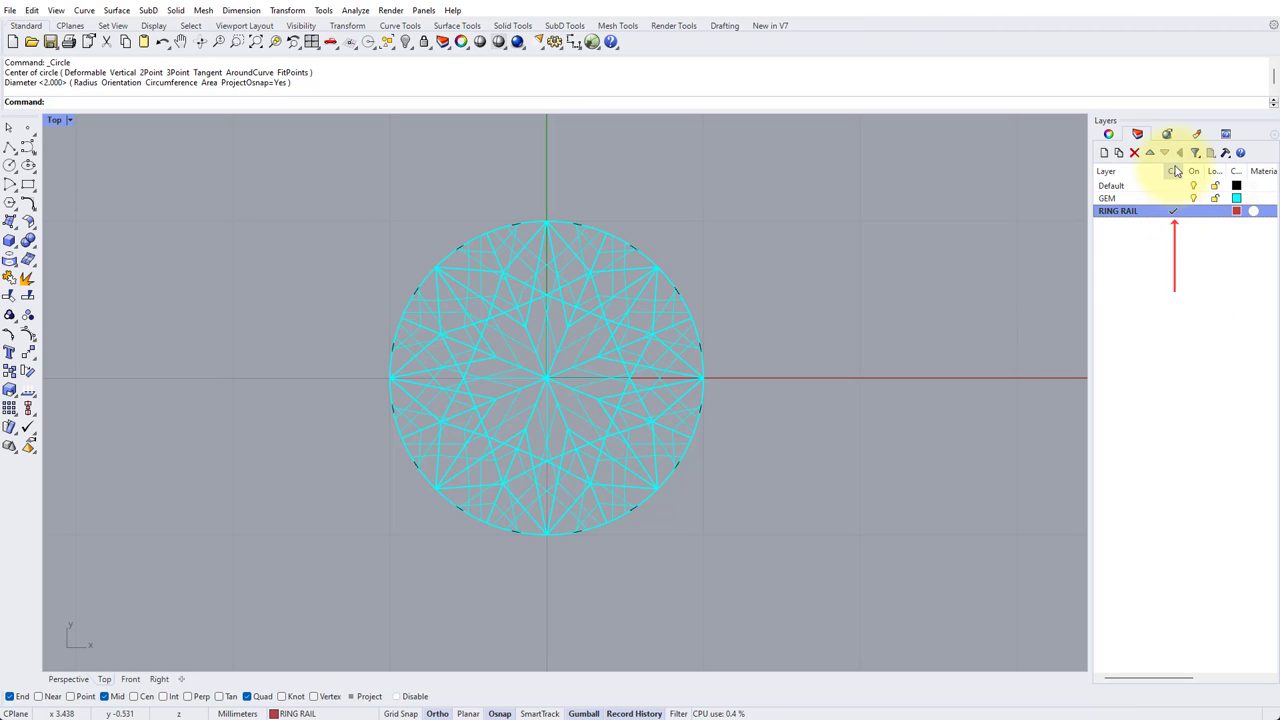
pyautogui.click(1174, 211)
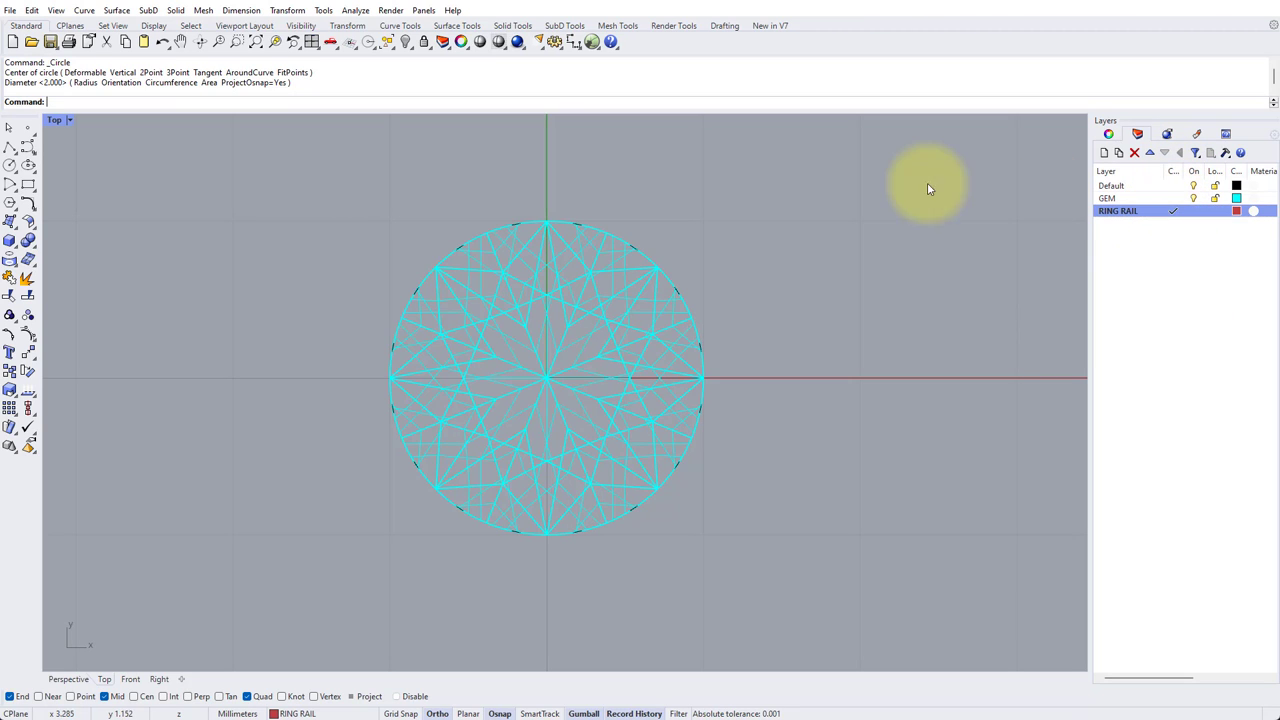
# - In the Front view, draw a 16.7 mm diameter circle centred at the origin (0) as the ring rail
pyautogui.doubleClick(60, 120)
pyautogui.doubleClick(59, 401)
pyautogui.moveTo(464, 418); pyautogui.dragTo(586, 320, button='right')
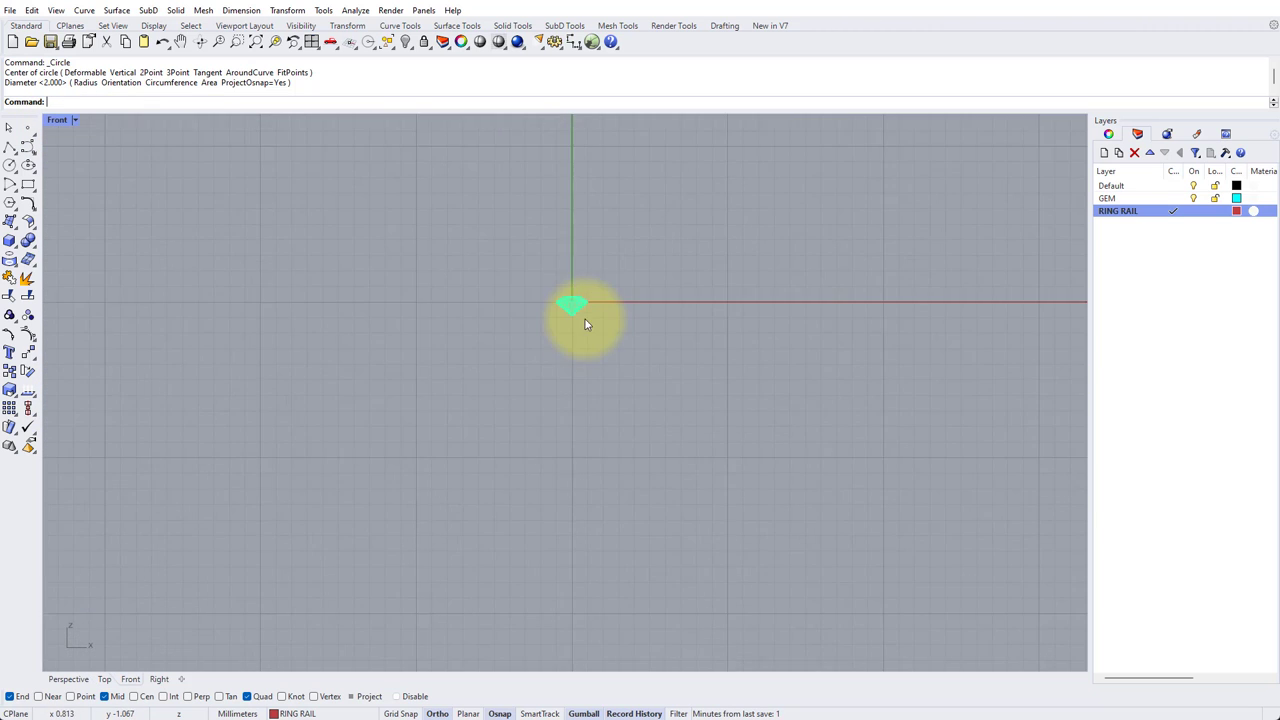
pyautogui.scroll(8, 555, 337)
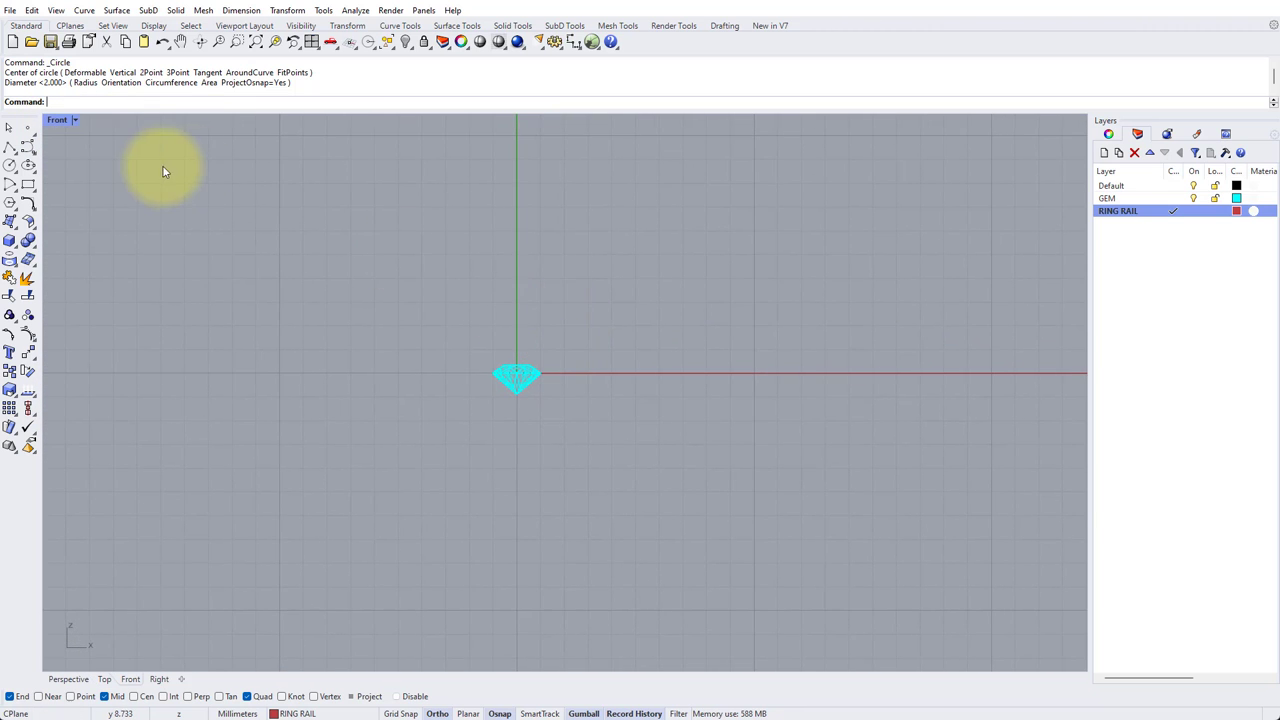
pyautogui.click(10, 168)
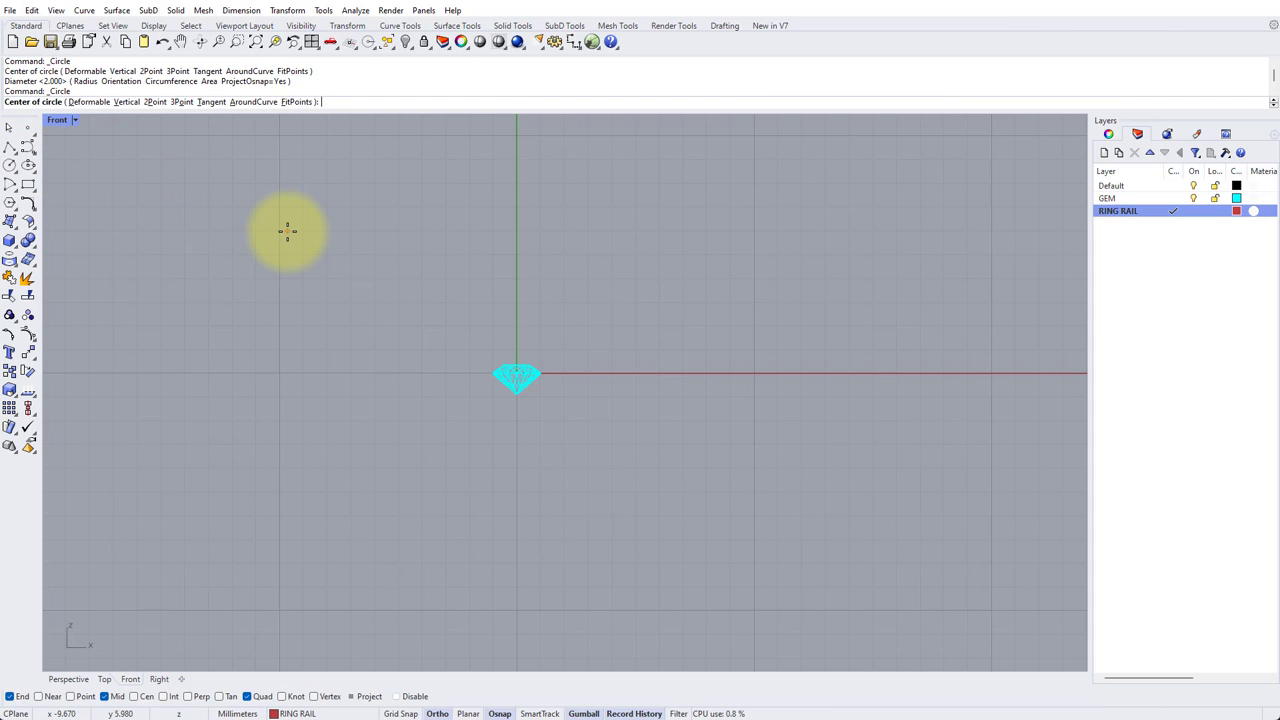
pyautogui.write('0')
pyautogui.press('Return')
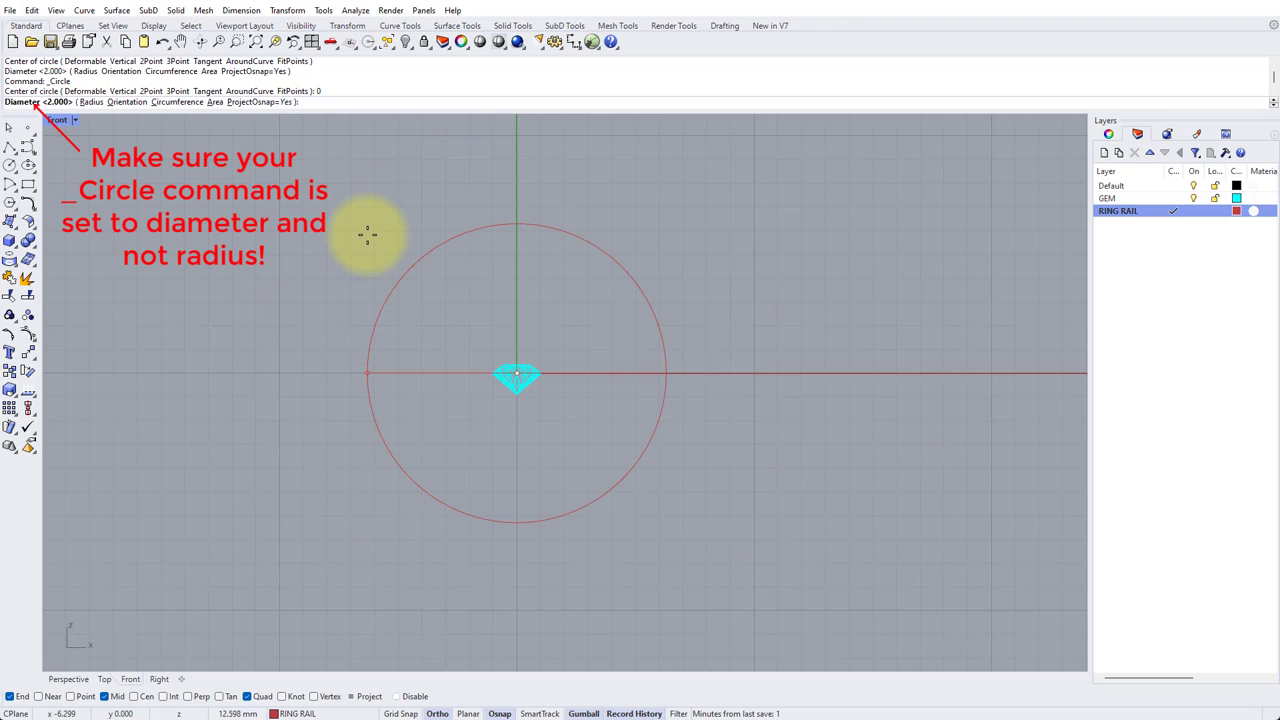
pyautogui.write('16.7')
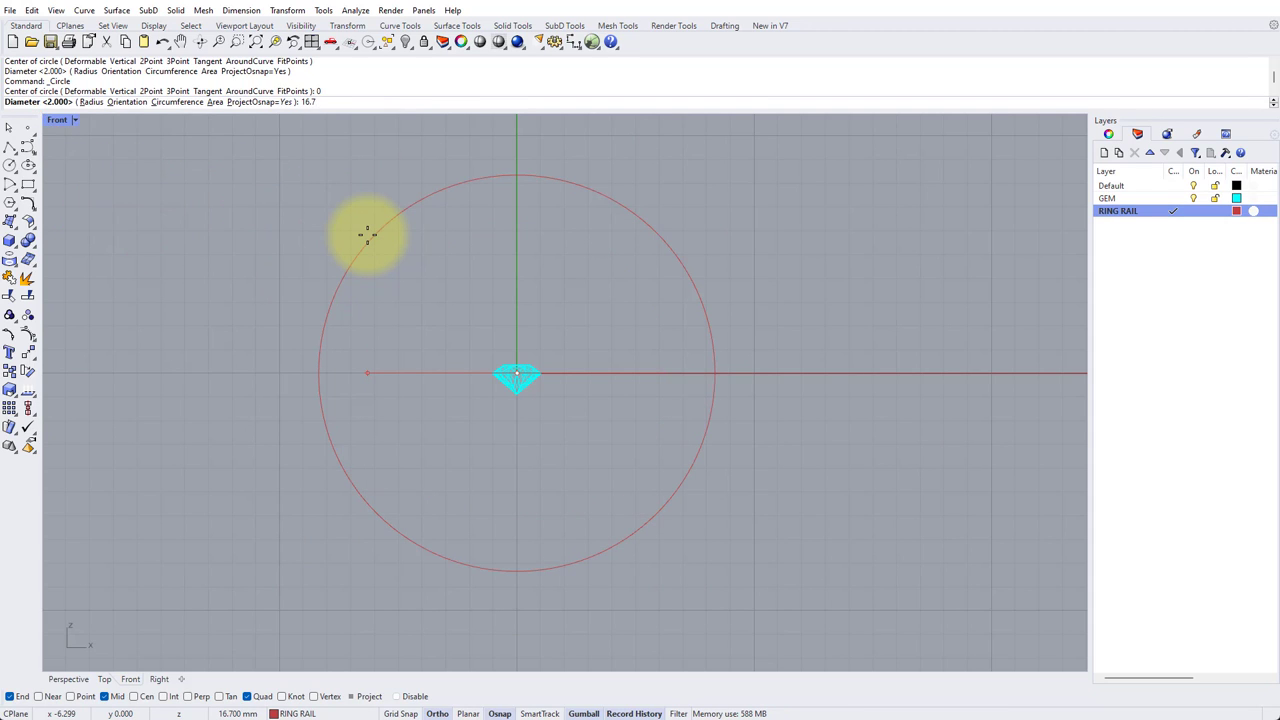
pyautogui.press('Return')
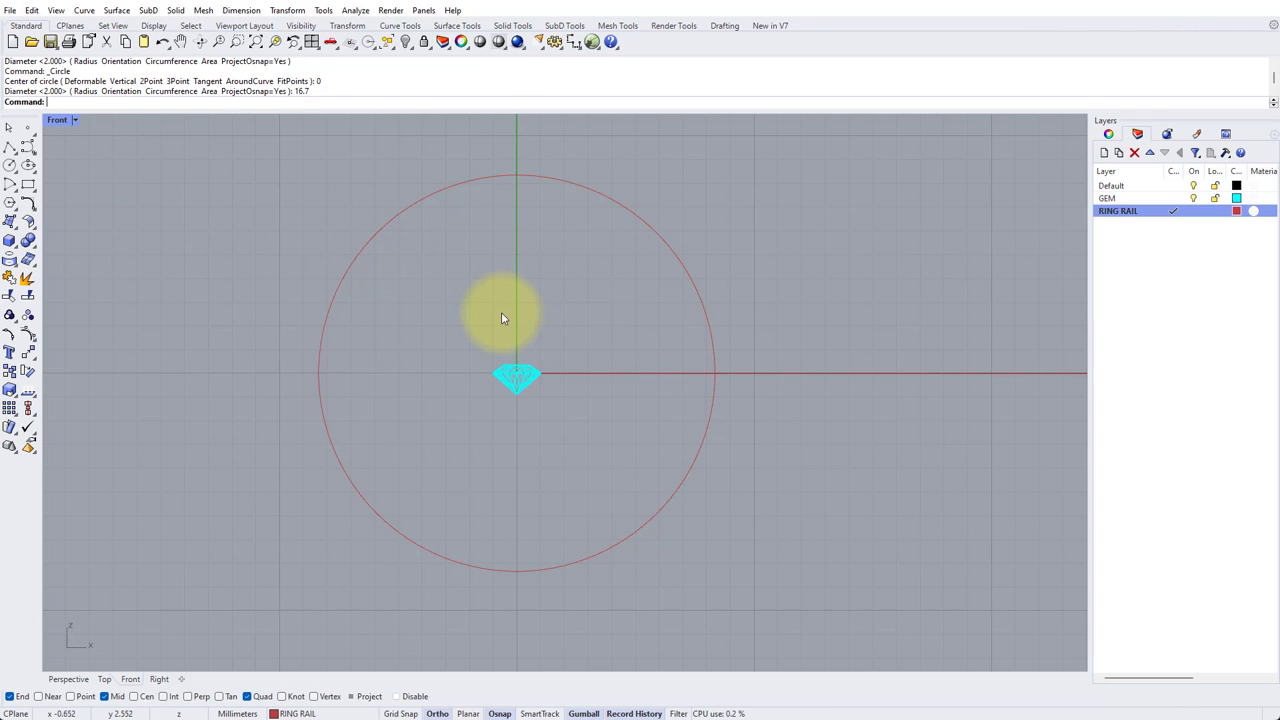
# - Move the gem and its outline circle straight up until the gem's lower tip rests on top of the ring rail
pyautogui.moveTo(460, 312); pyautogui.dragTo(588, 426)
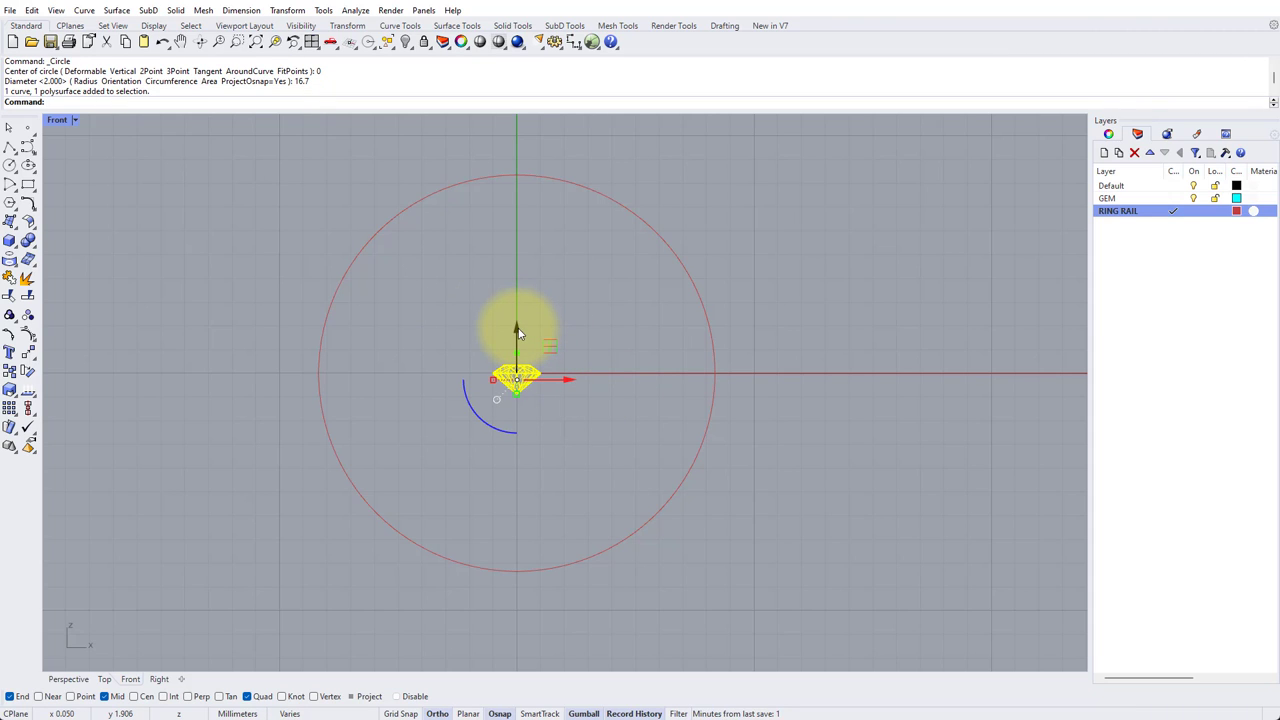
pyautogui.moveTo(519, 333); pyautogui.dragTo(520, 115)
pyautogui.scroll(5, 518, 165)
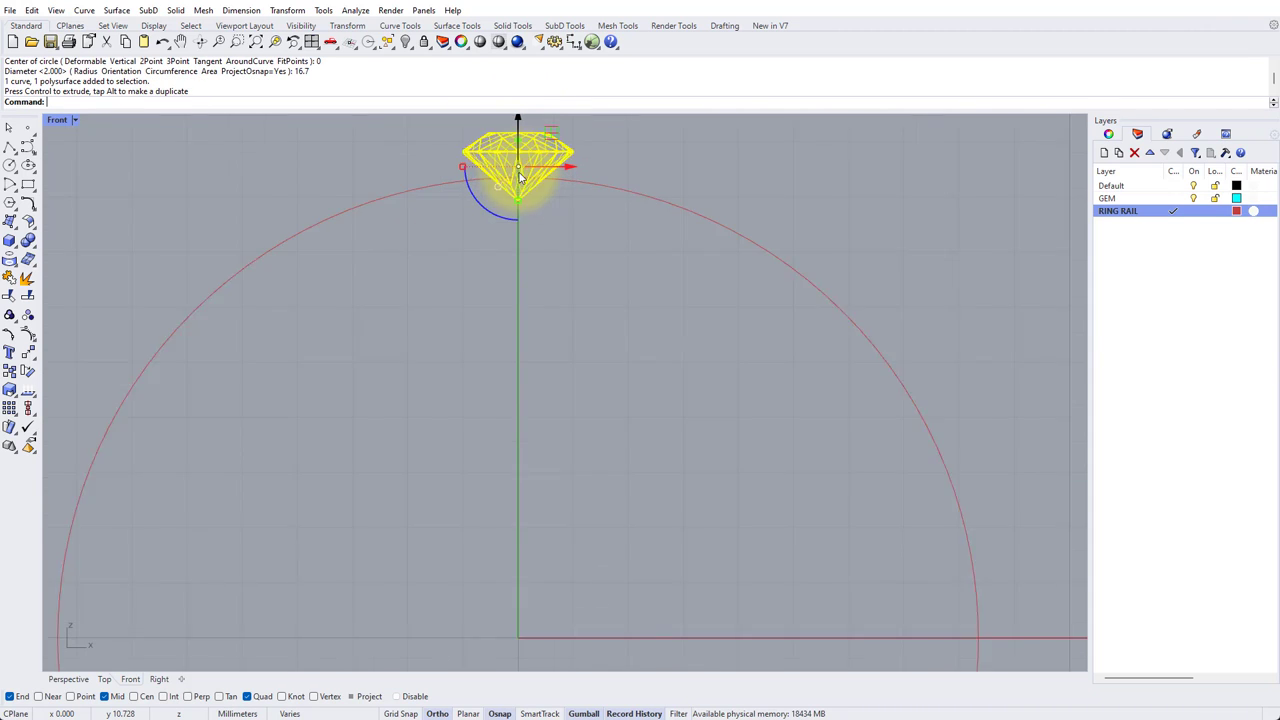
pyautogui.scroll(1, 546, 314)
pyautogui.moveTo(546, 314); pyautogui.dragTo(605, 390, button='right')
pyautogui.moveTo(593, 306); pyautogui.dragTo(594, 288)
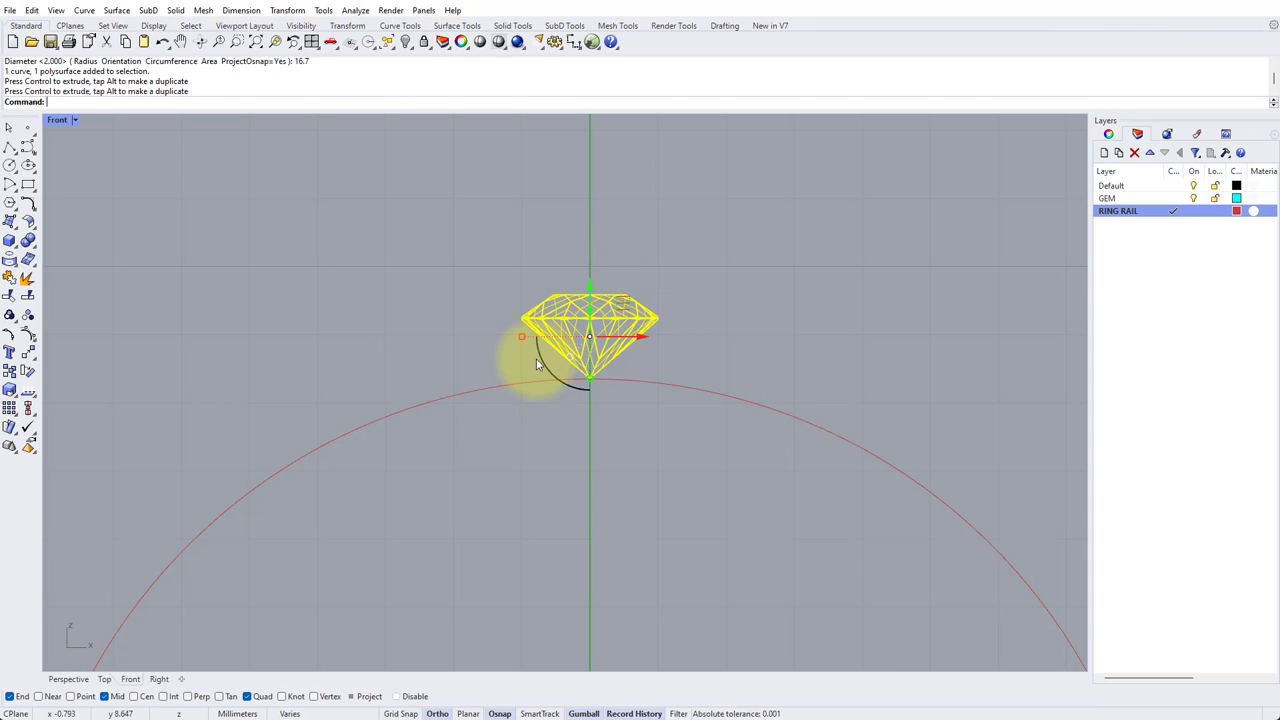
# - Raise the gem and its outline circle 1 mm vertically above the ring rail, and deselect them
pyautogui.click(591, 290)
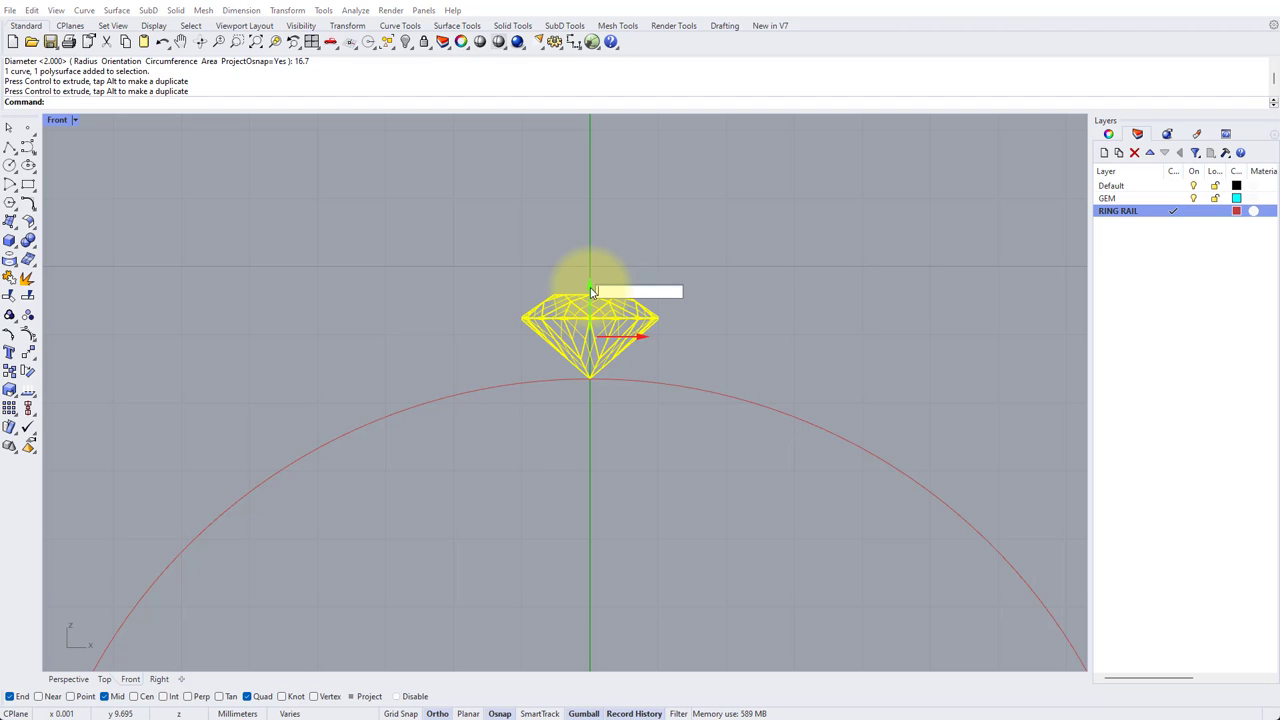
pyautogui.write('1')
pyautogui.press('Return')
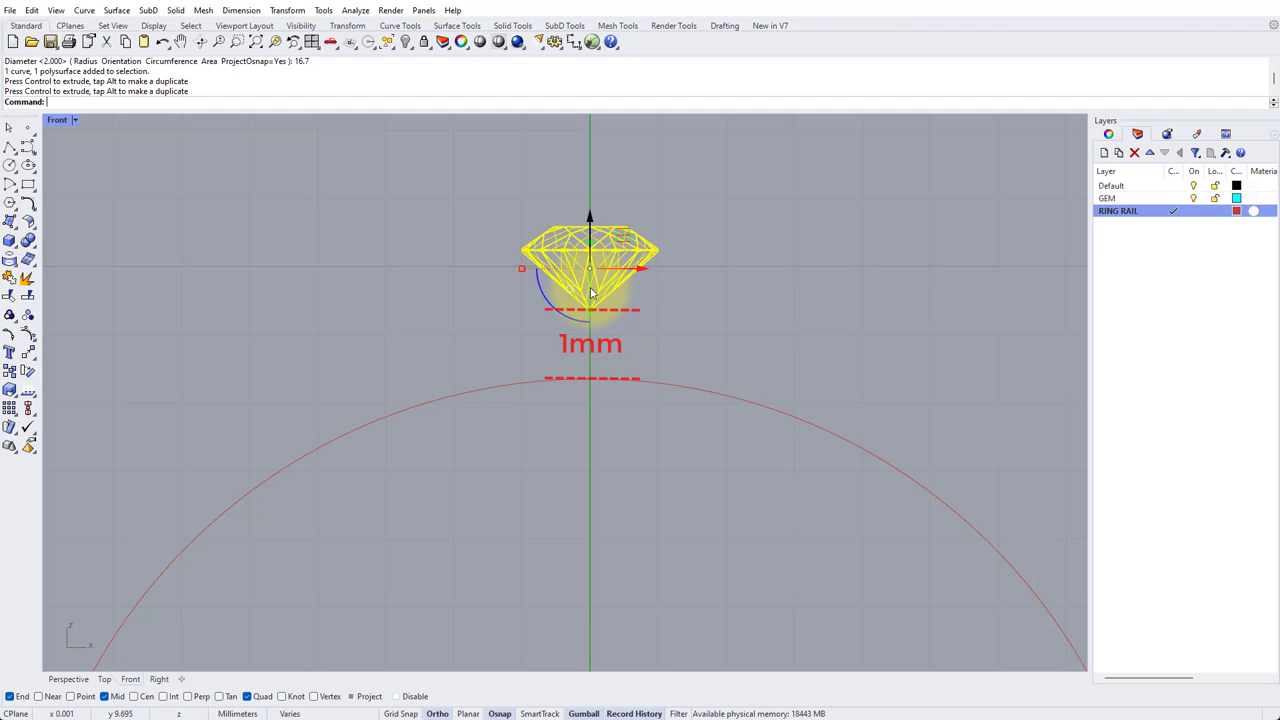
pyautogui.click(689, 318)
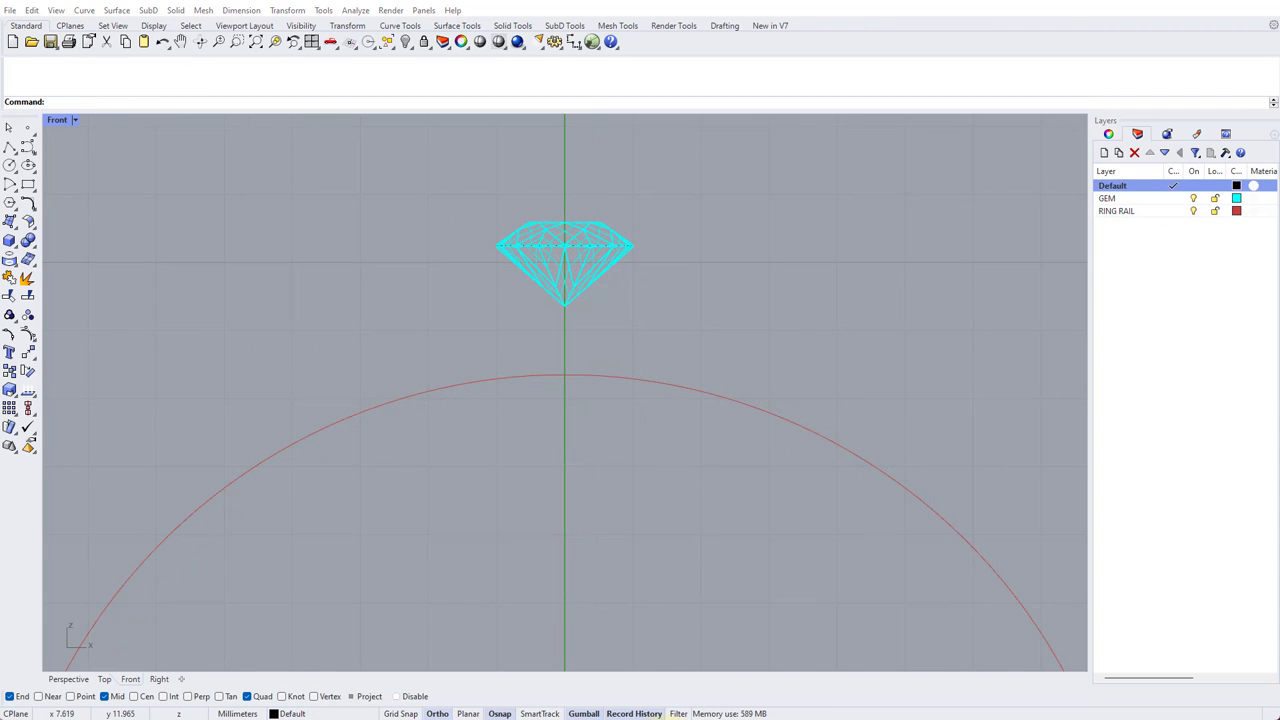
# - In the Front view, draw a straight polyline about 11.1 mm long from the origin (0) past the gem's left girdle edge
pyautogui.click(8, 148)
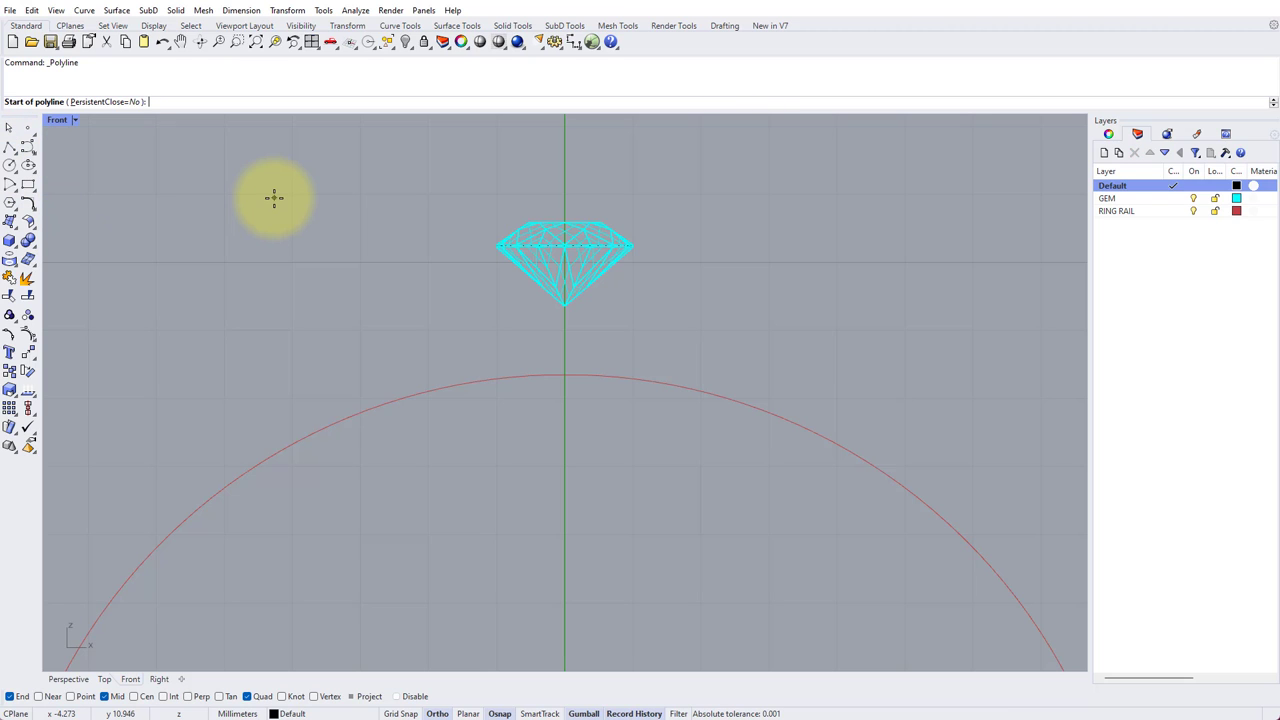
pyautogui.press('Return')
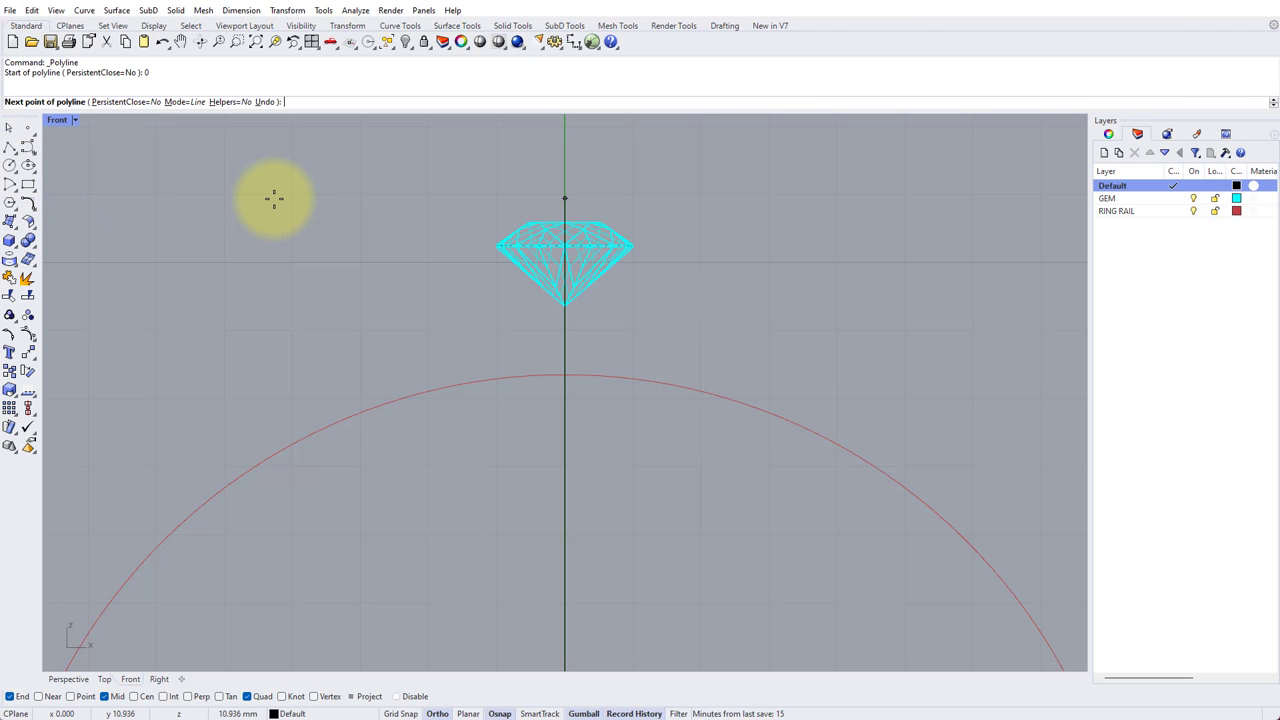
pyautogui.press('shift')
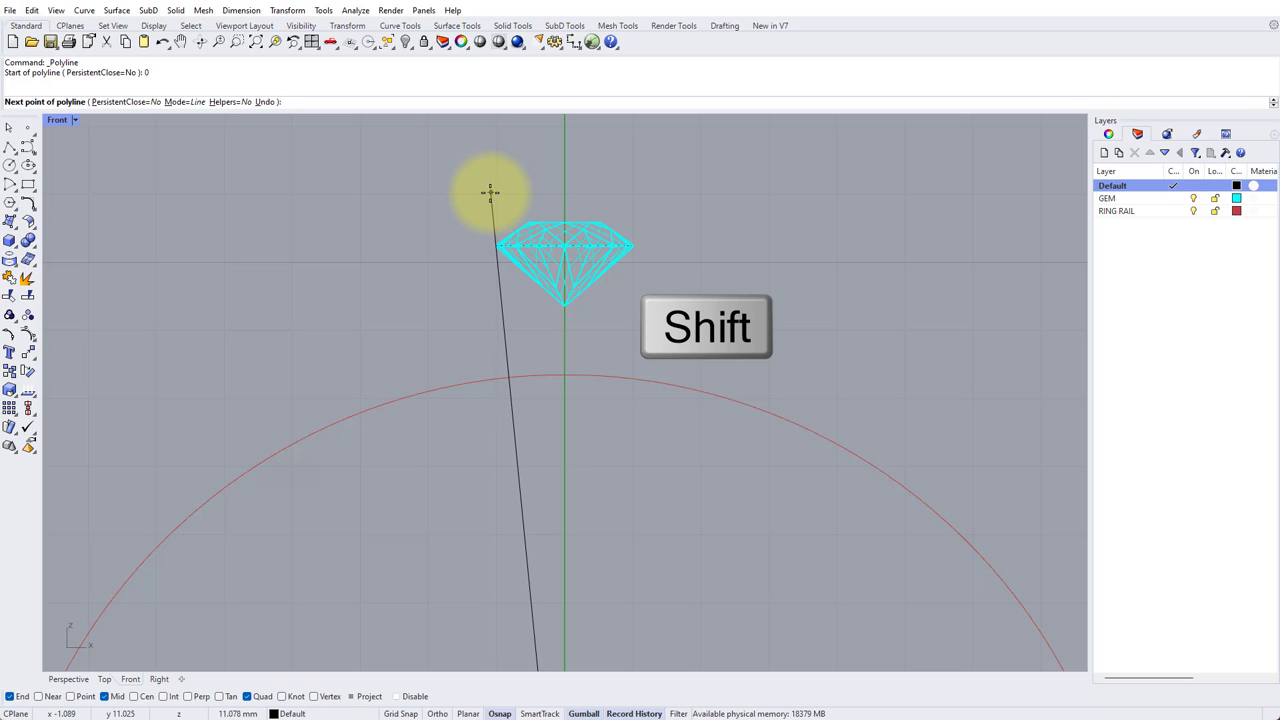
pyautogui.click(490, 192)
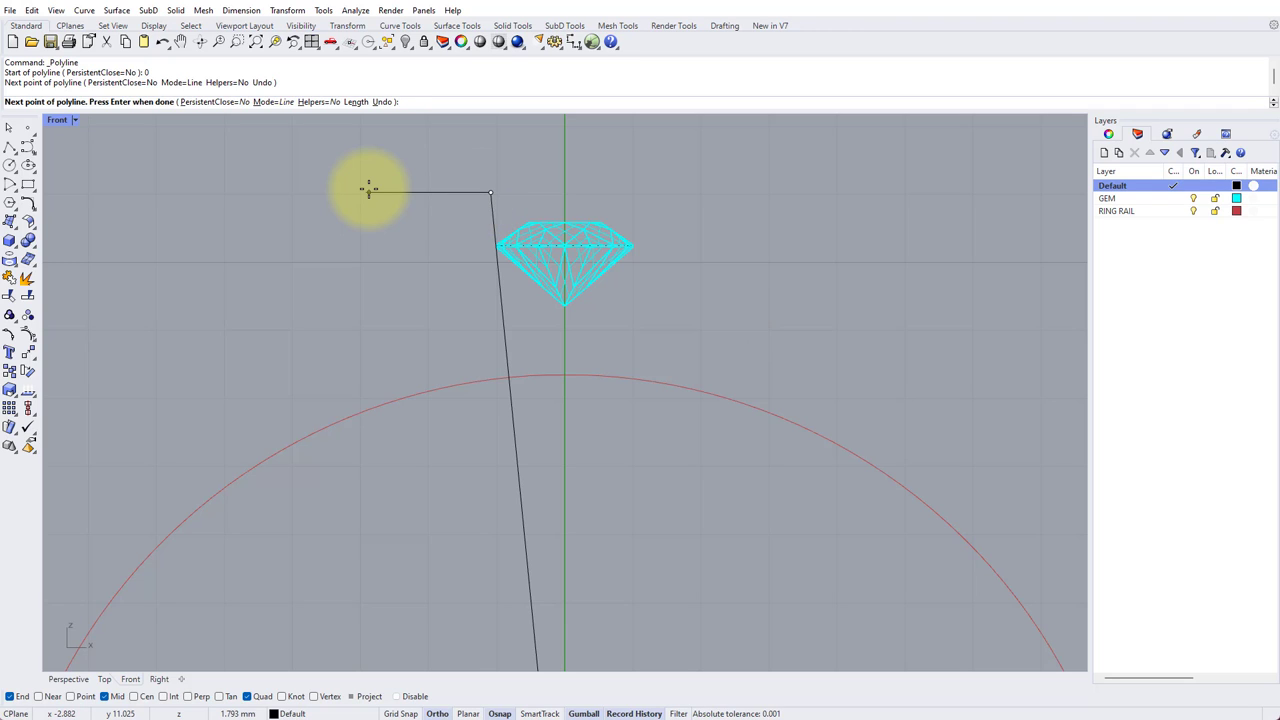
pyautogui.press('Return')
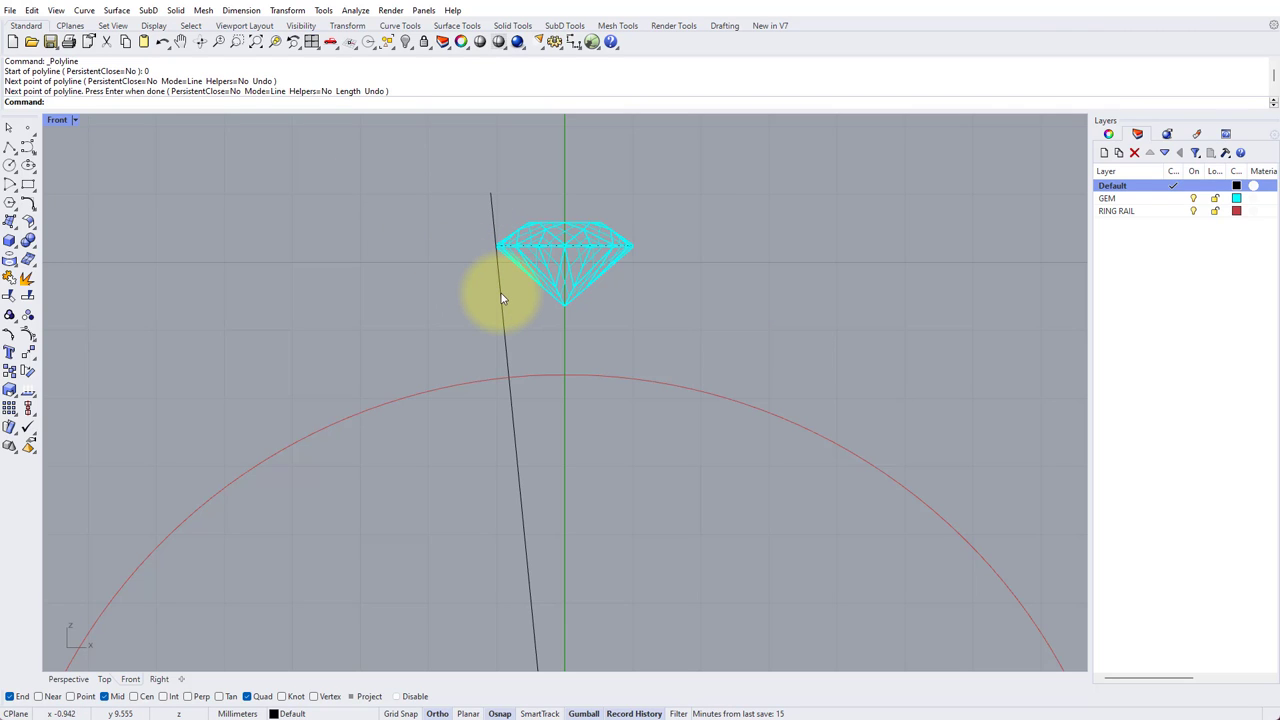
# - Offset the slanted line 0.2 mm to the side facing away from the gem
pyautogui.write('Offset')
pyautogui.press('Return')
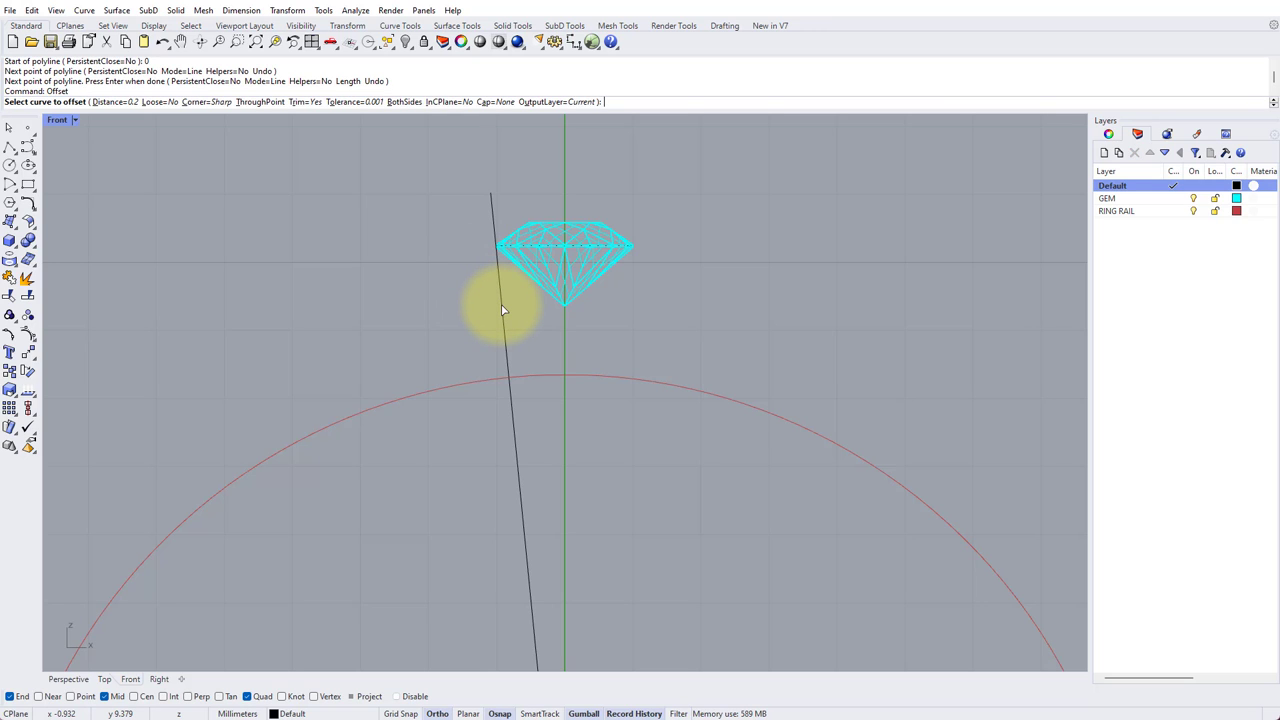
pyautogui.click(503, 310)
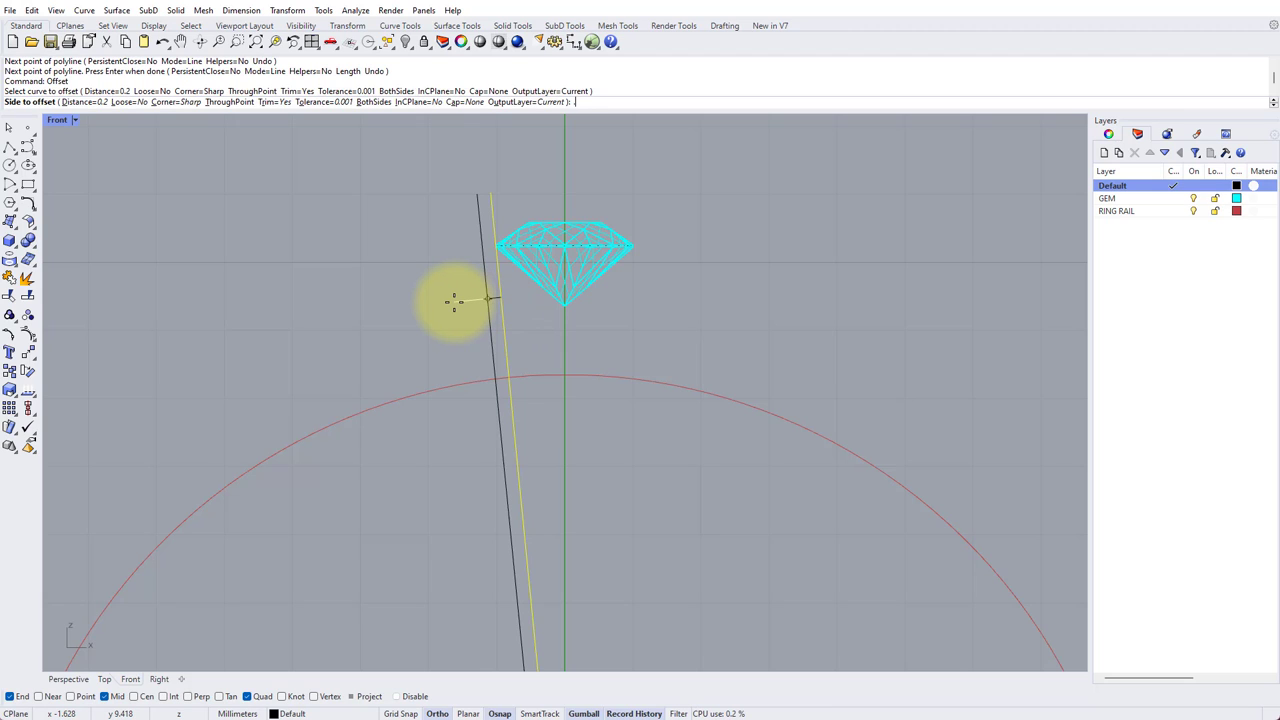
pyautogui.press('Return')
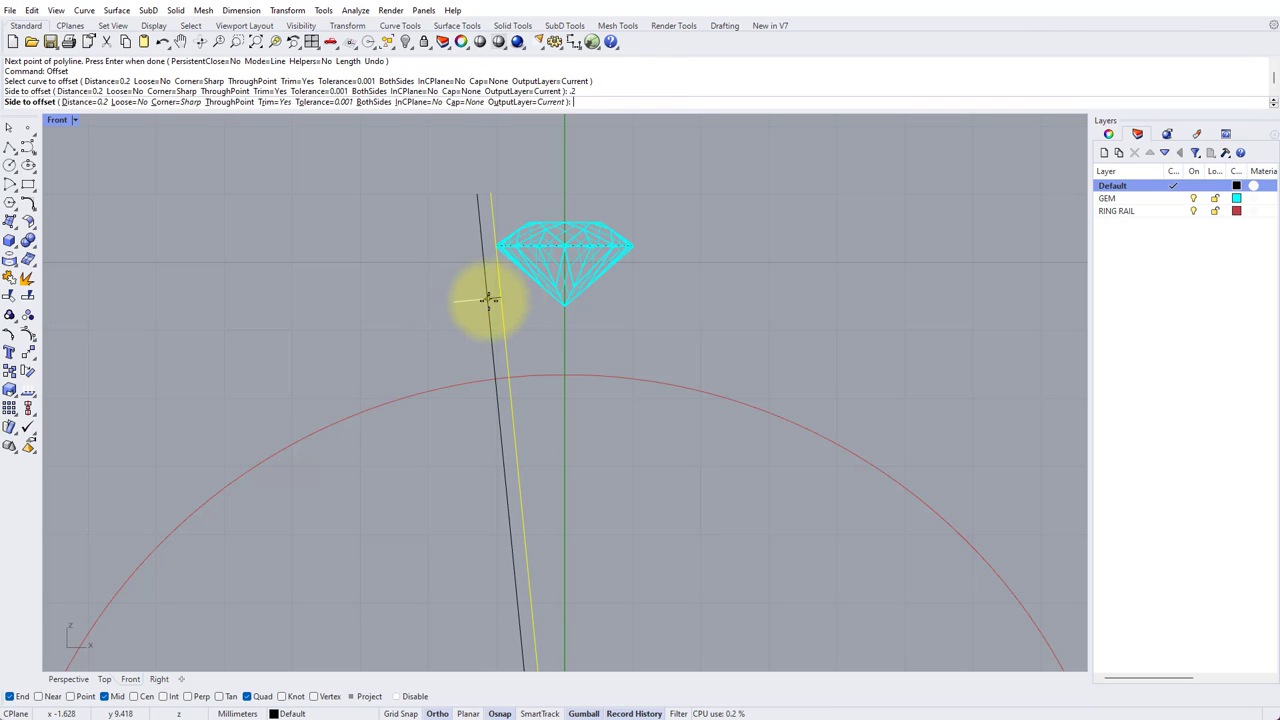
pyautogui.click(421, 288)
# - Set up a polar array of the gem around the origin (0) with 20 items filling 360 degrees
pyautogui.scroll(5, 419, 288)
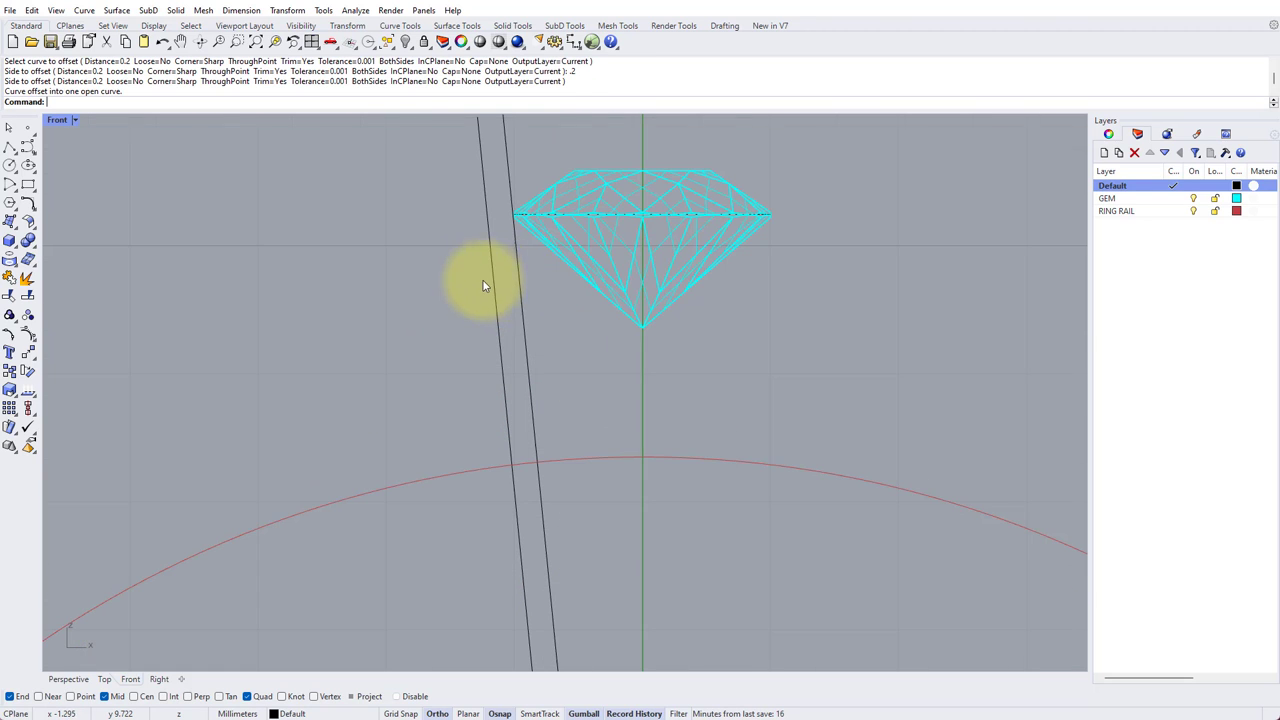
pyautogui.scroll(1, 504, 295)
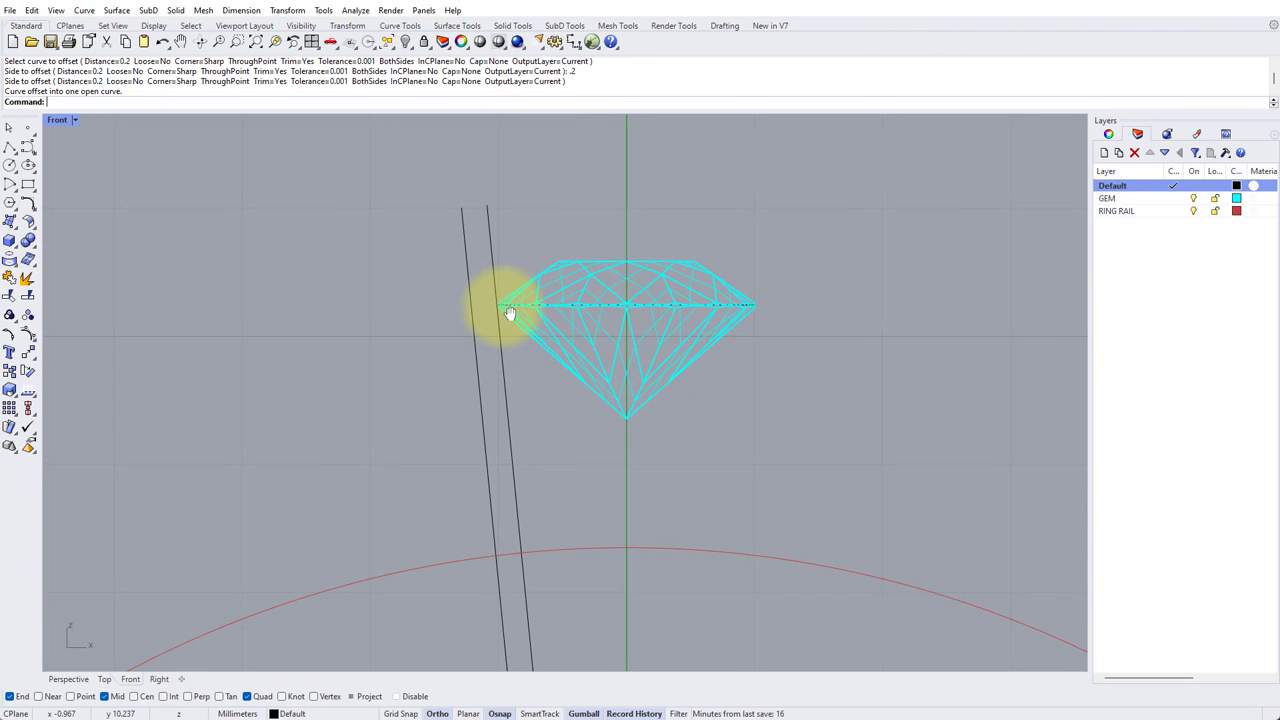
pyautogui.scroll(-1, 508, 317)
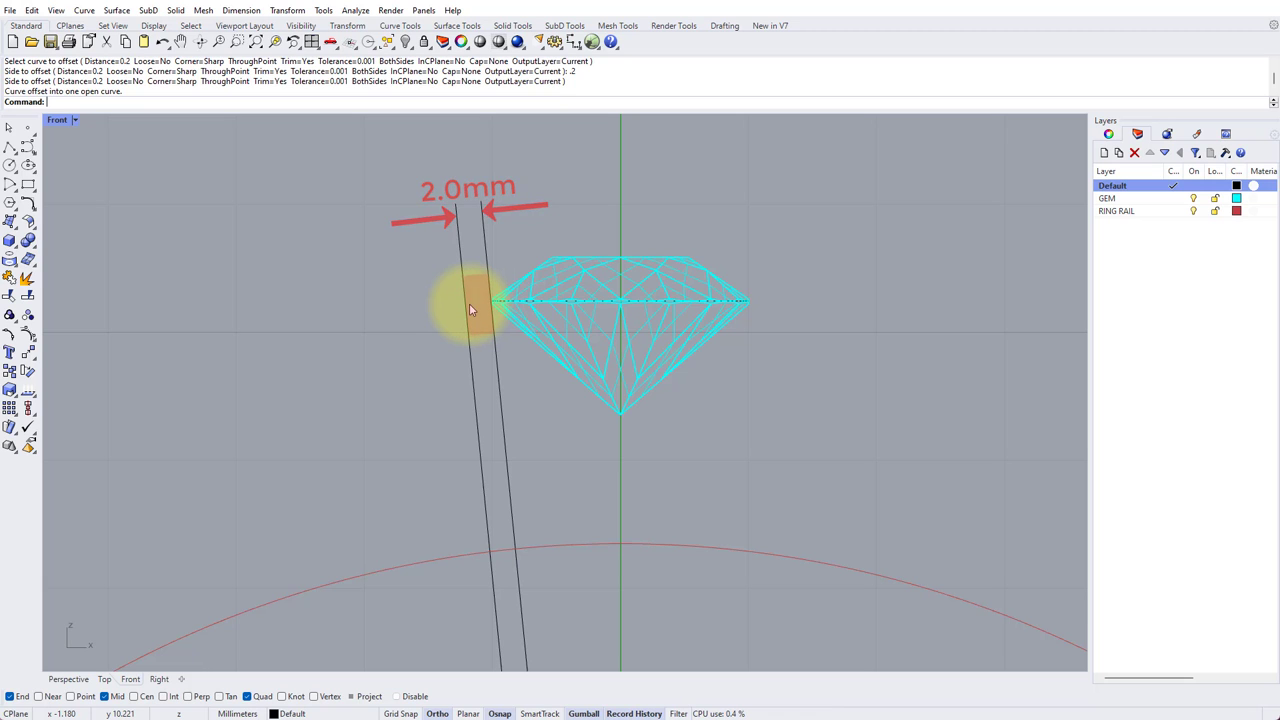
pyautogui.scroll(-2, 469, 309)
pyautogui.scroll(2, 535, 300)
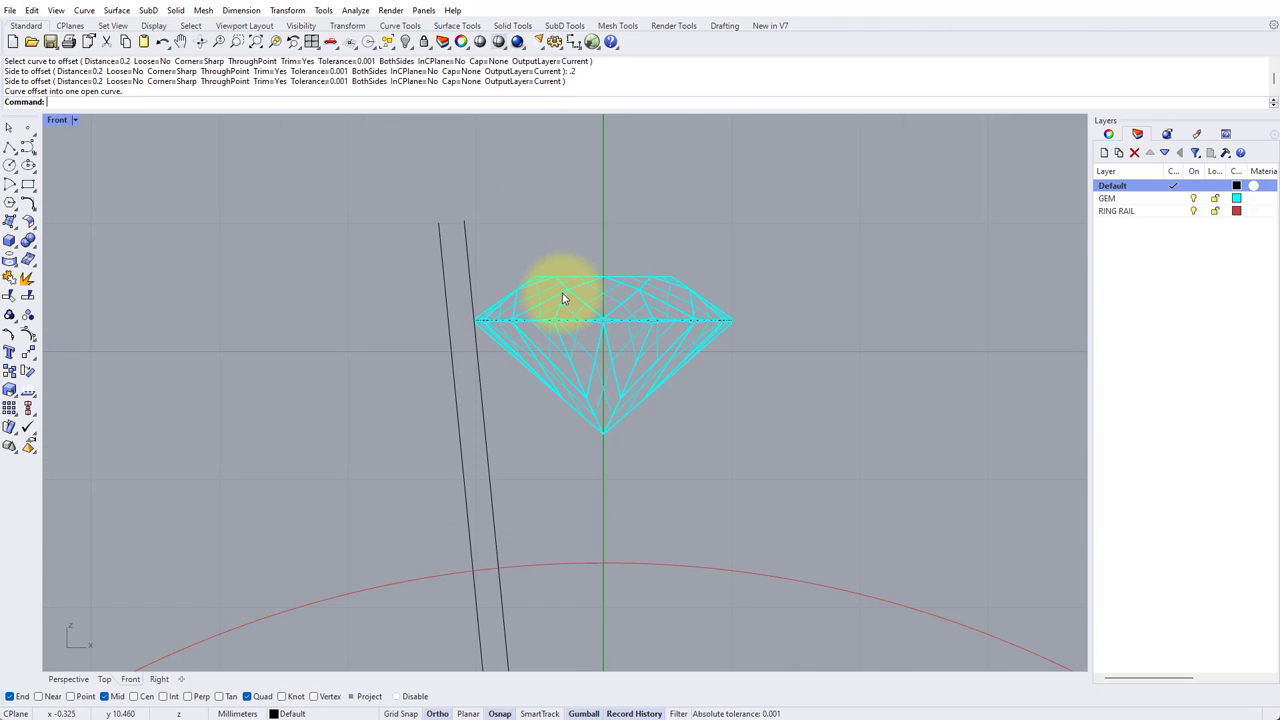
pyautogui.click(563, 298)
pyautogui.scroll(-3, 562, 300)
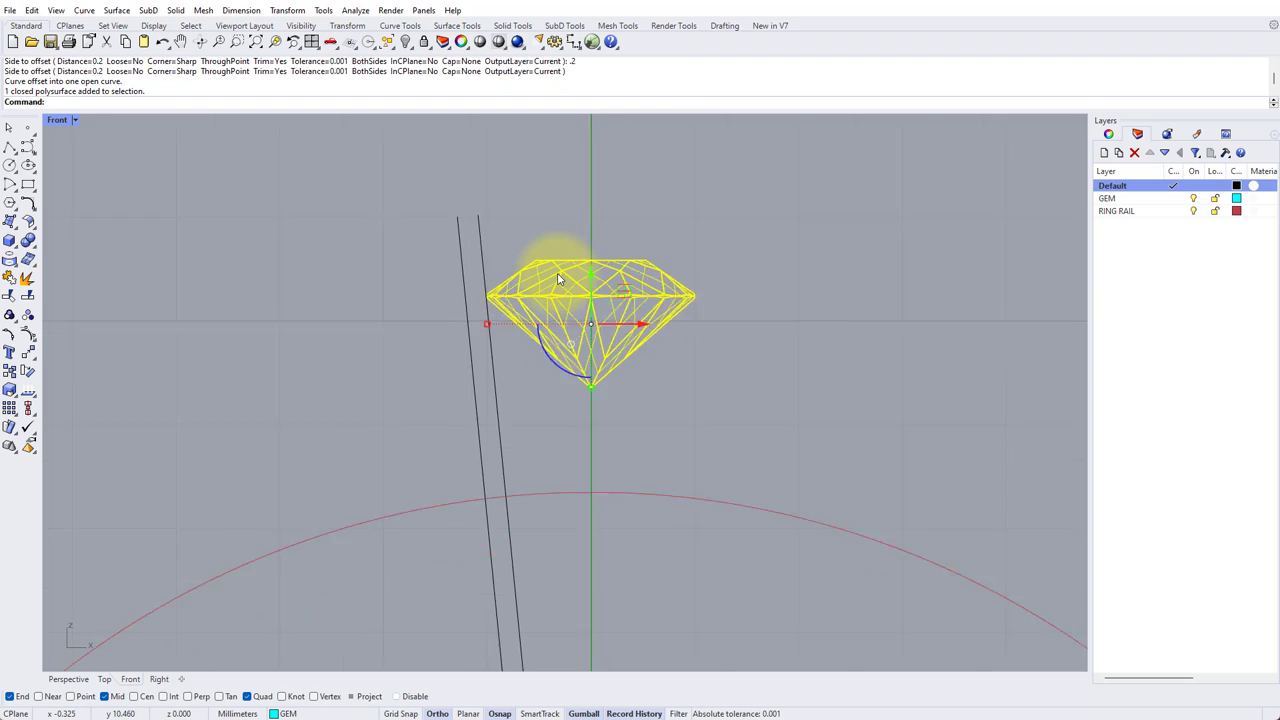
pyautogui.write('a')
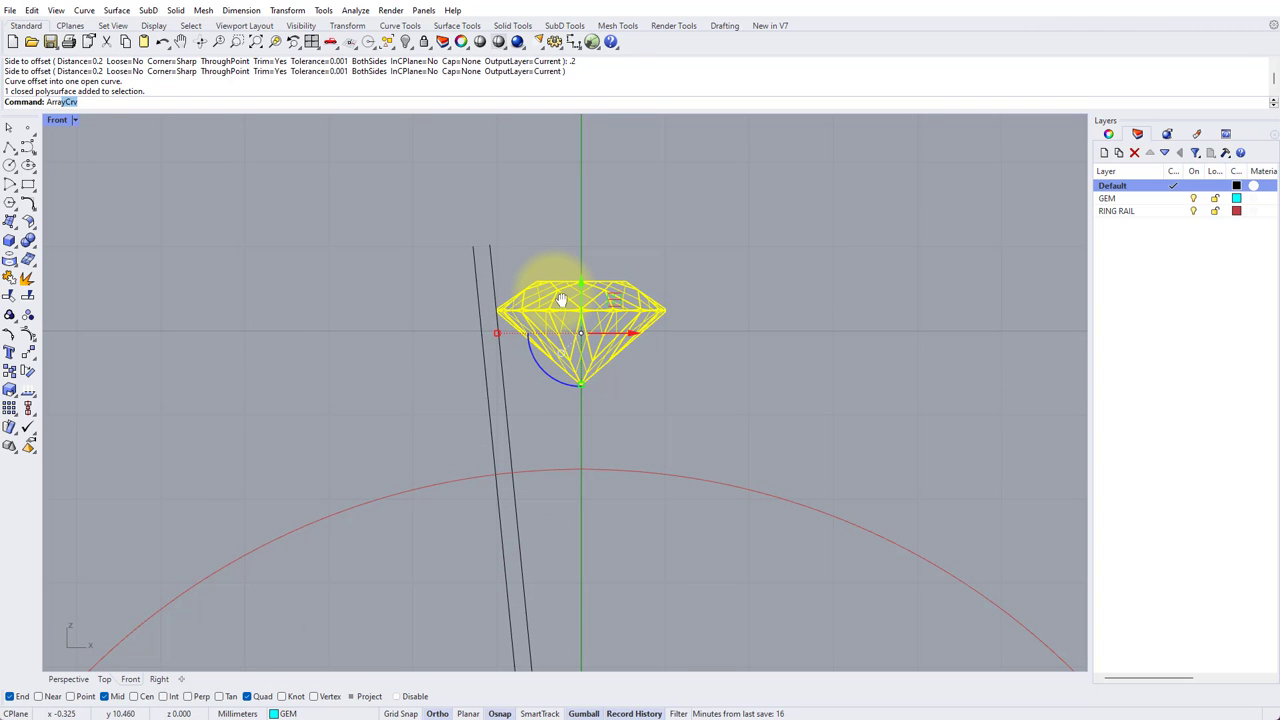
pyautogui.write('rrayp')
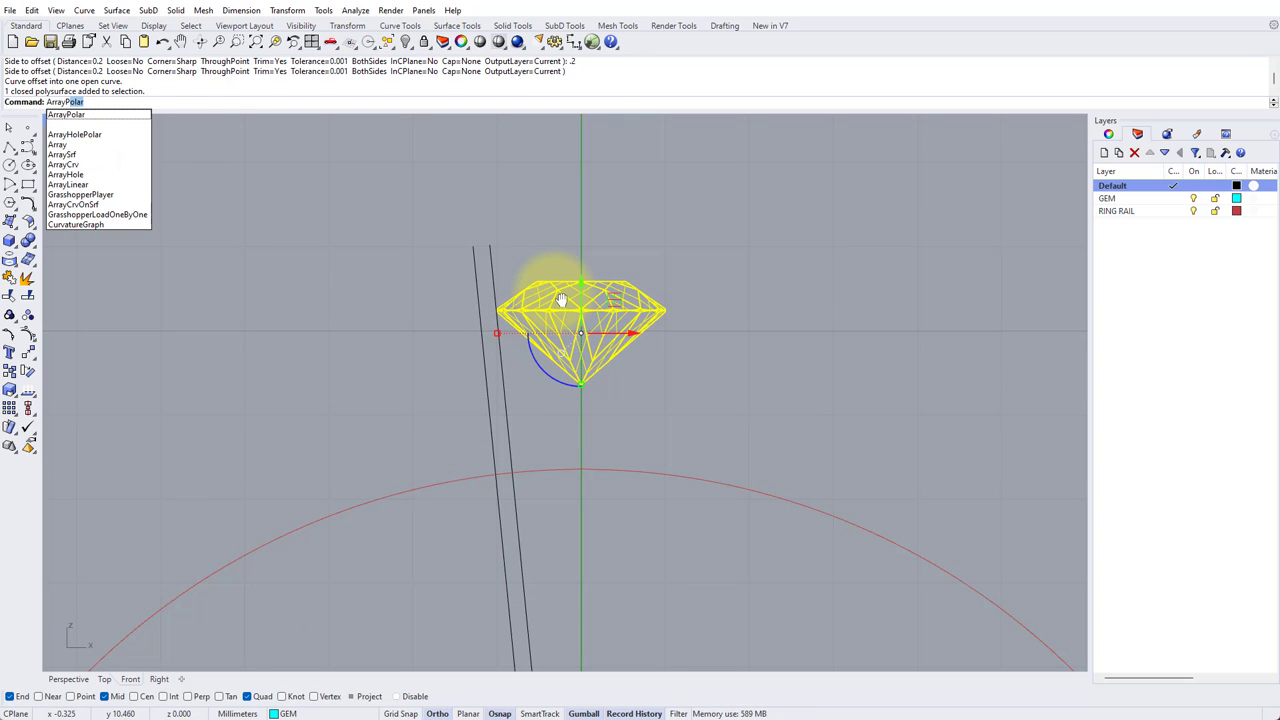
pyautogui.press('Return')
pyautogui.scroll(-6, 560, 300)
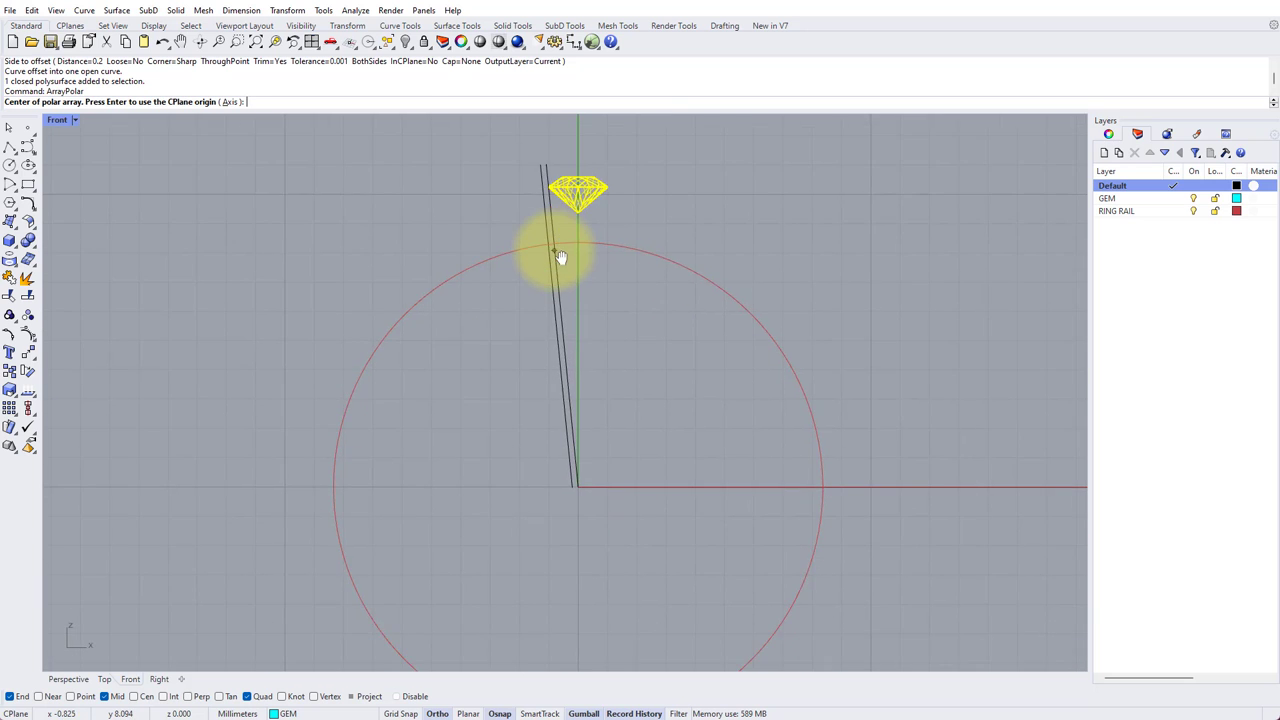
pyautogui.moveTo(545, 242); pyautogui.dragTo(534, 229, button='right')
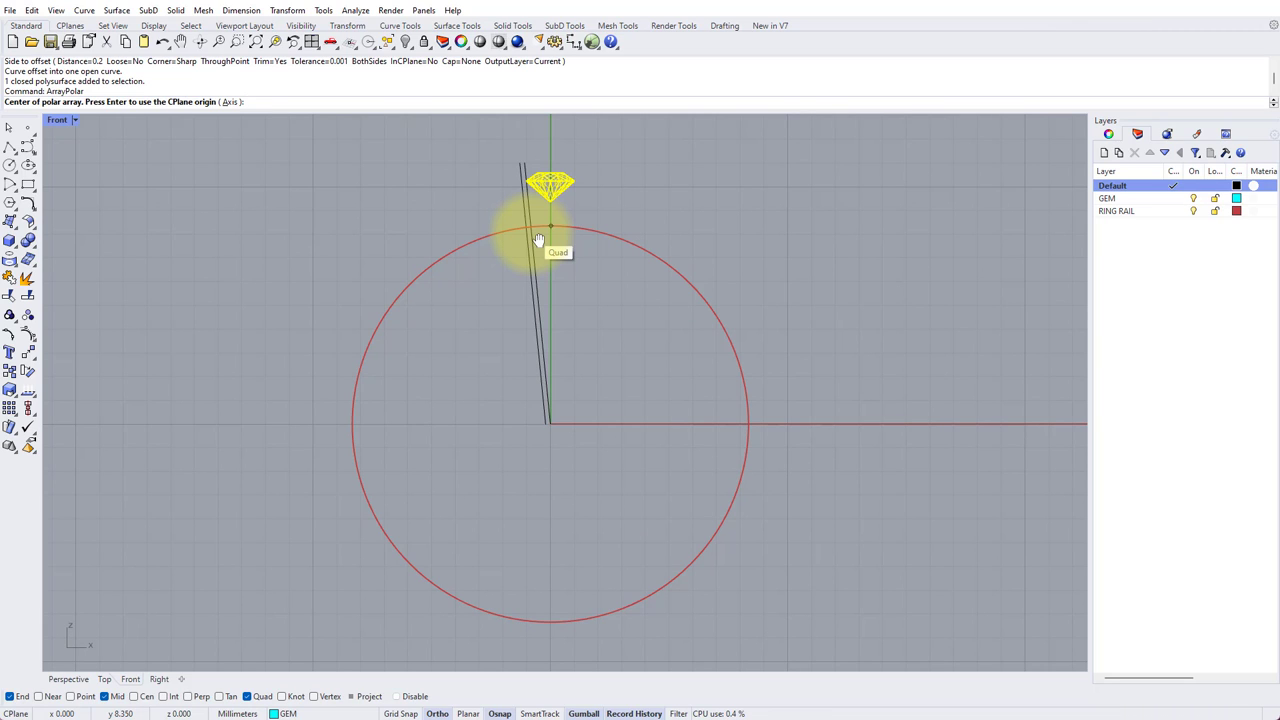
pyautogui.press('Return')
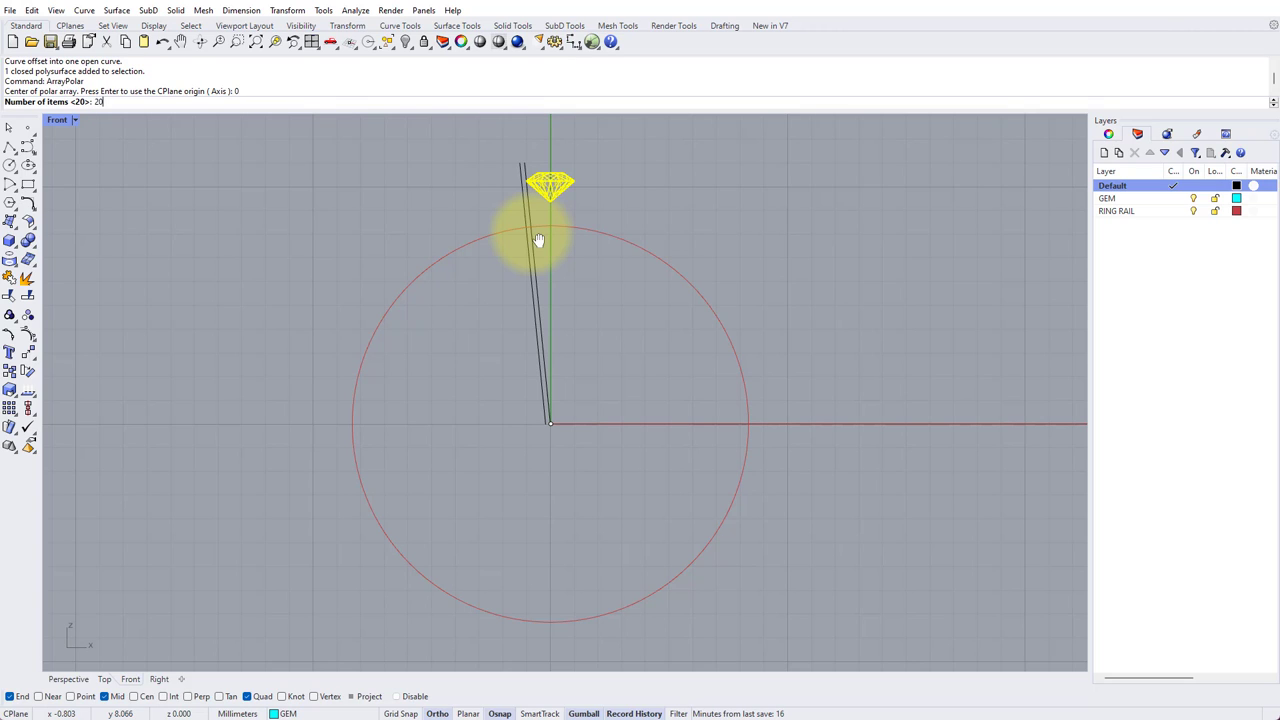
pyautogui.press('Return')
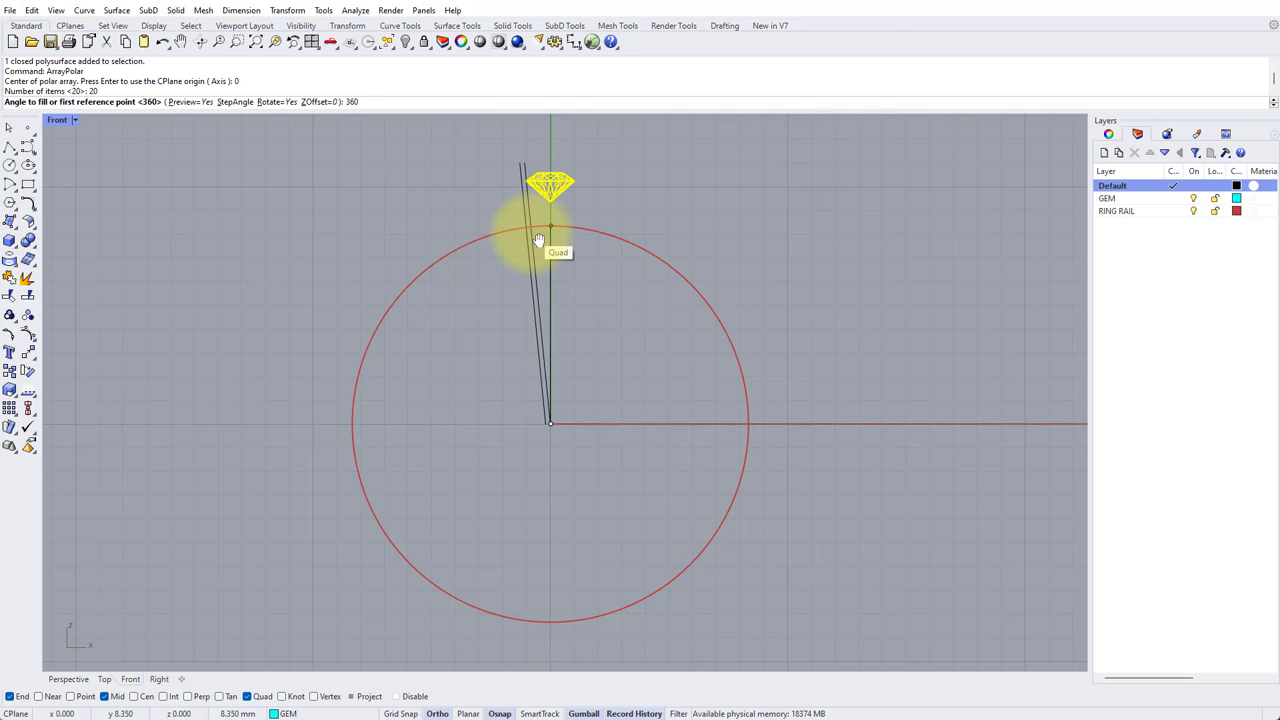
pyautogui.press('Return')
# - Try 25 items in the gem array preview and compare the gem spacing with the two slanted guide lines
pyautogui.moveTo(532, 236); pyautogui.dragTo(525, 197, button='right')
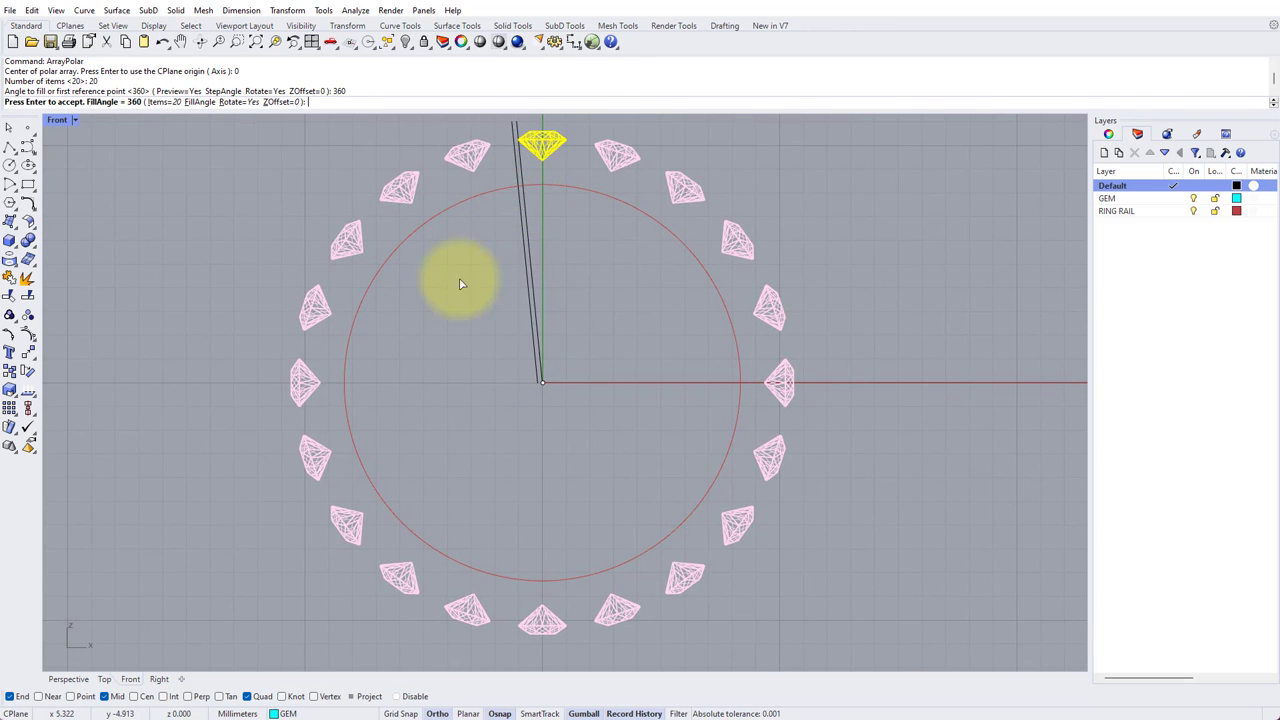
pyautogui.scroll(5, 523, 200)
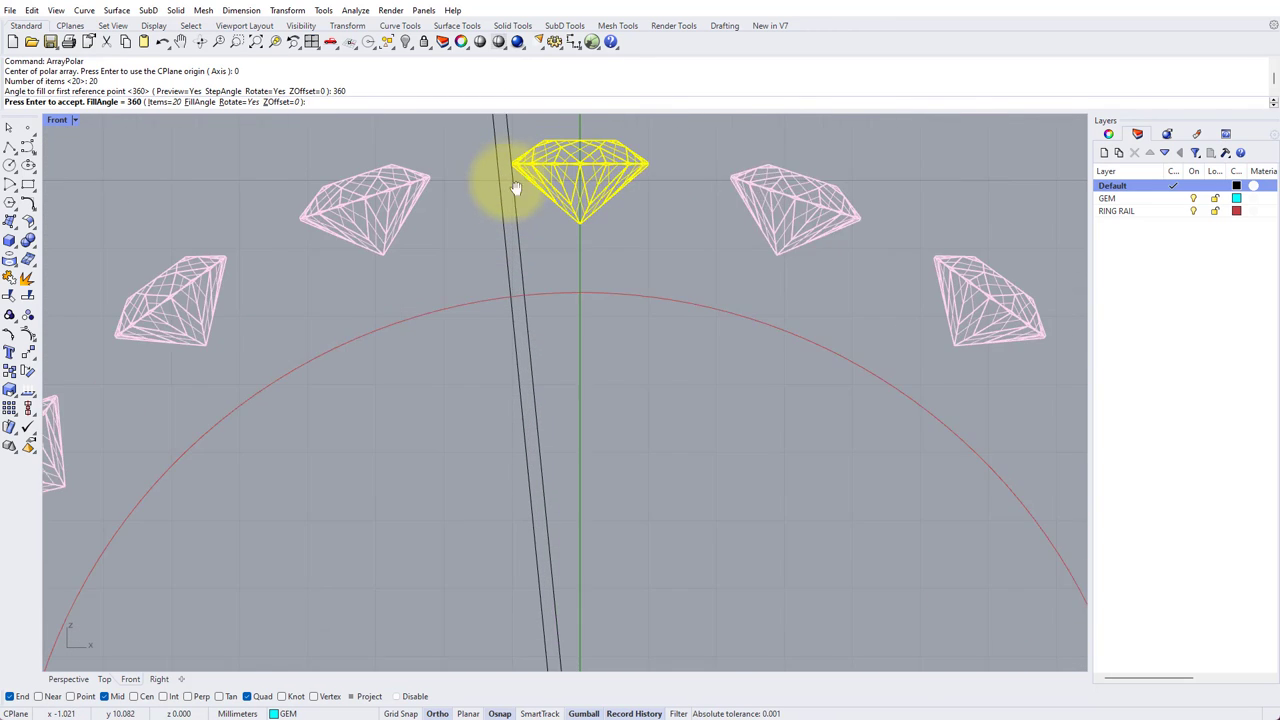
pyautogui.moveTo(516, 188); pyautogui.dragTo(506, 263, button='right')
pyautogui.scroll(3, 508, 266)
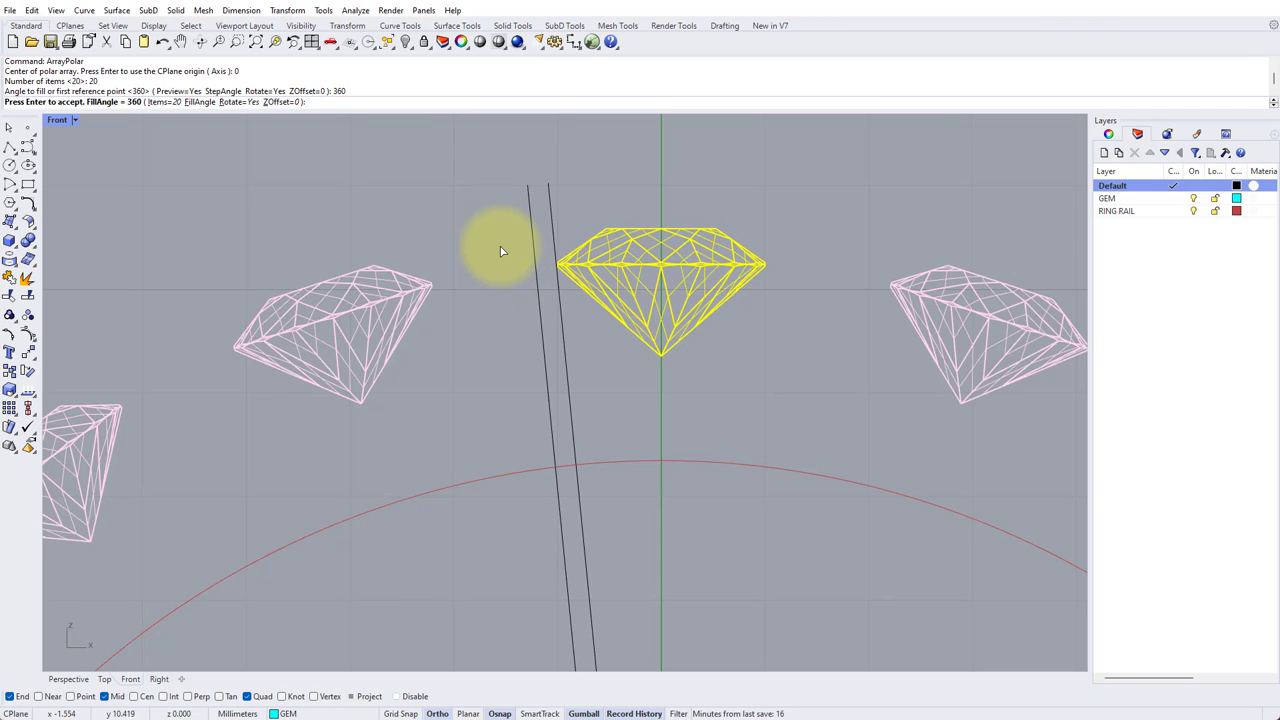
pyautogui.click(160, 102)
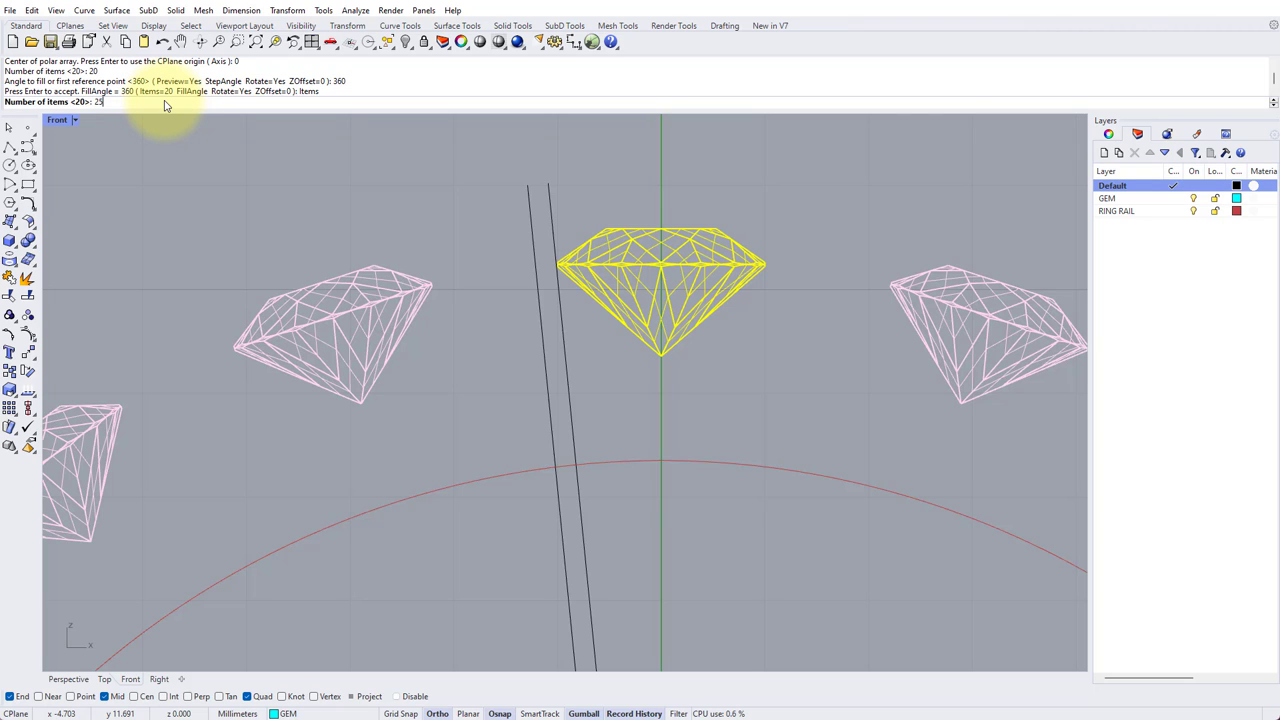
pyautogui.write('25')
pyautogui.press('Return')
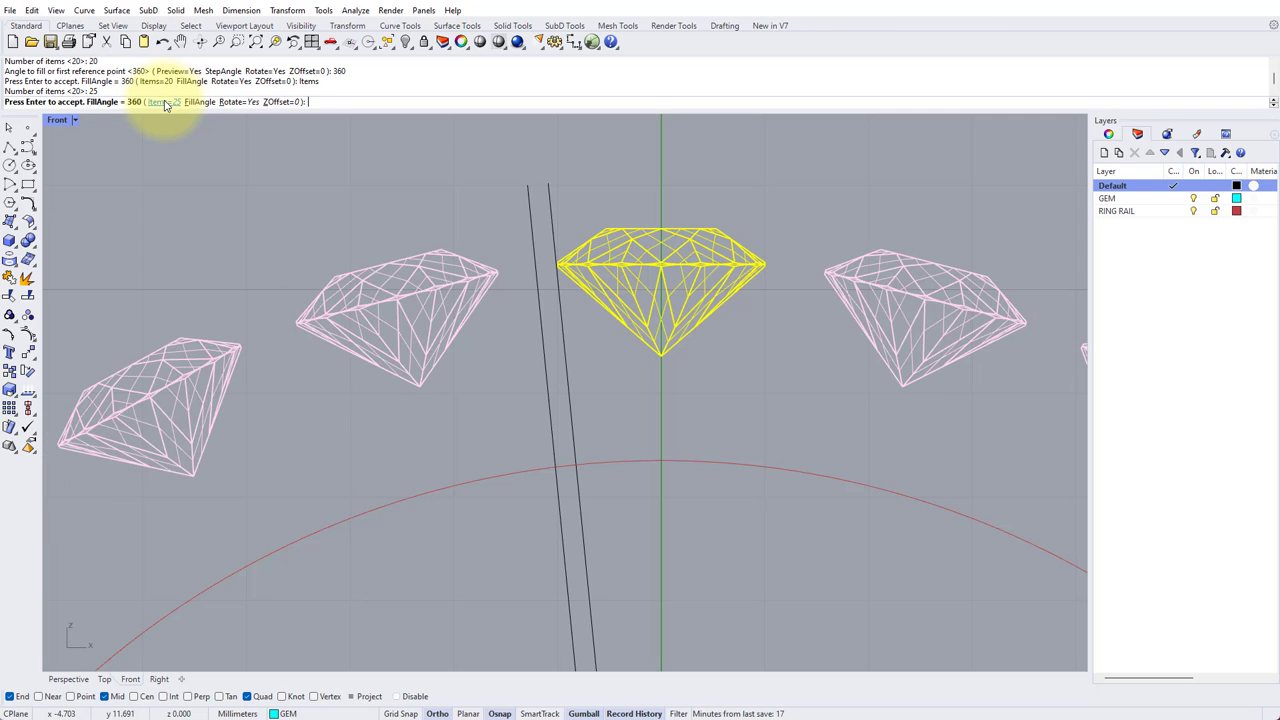
# - Try item counts of 30 and 28 in the gem array preview, checking the neighbouring gem against the offset guide line
pyautogui.click(165, 103)
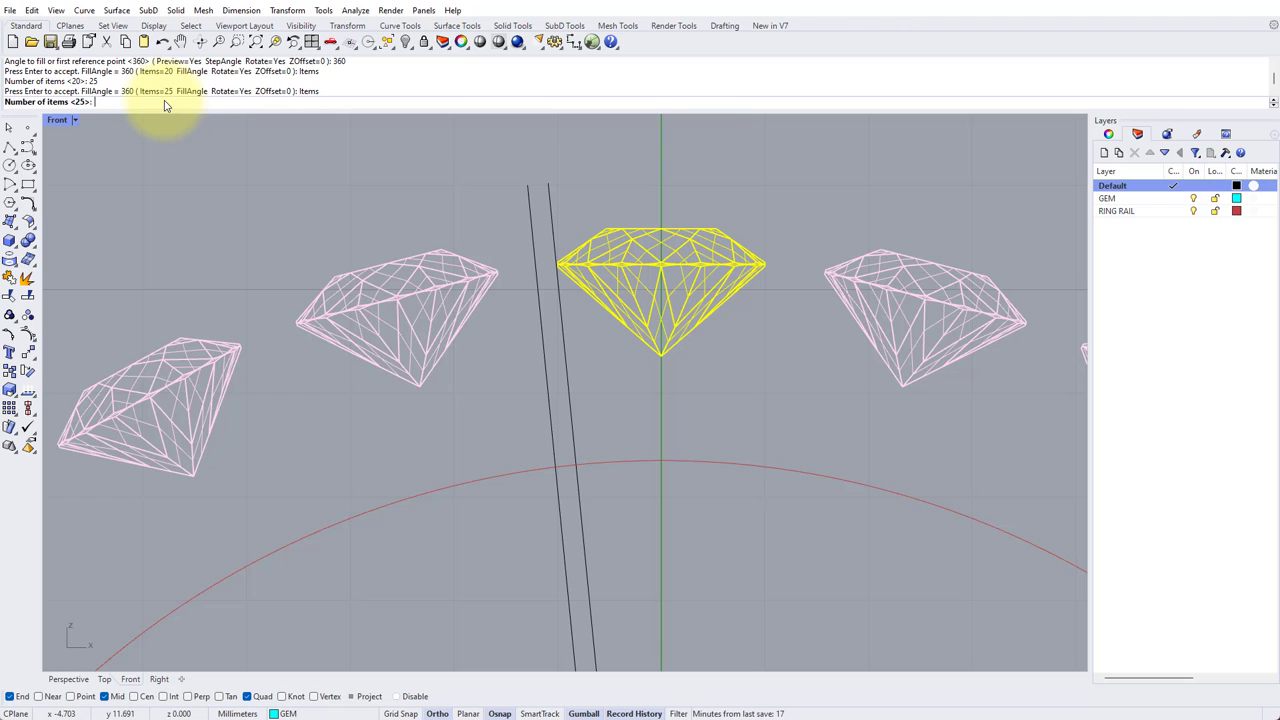
pyautogui.write('30')
pyautogui.press('Return')
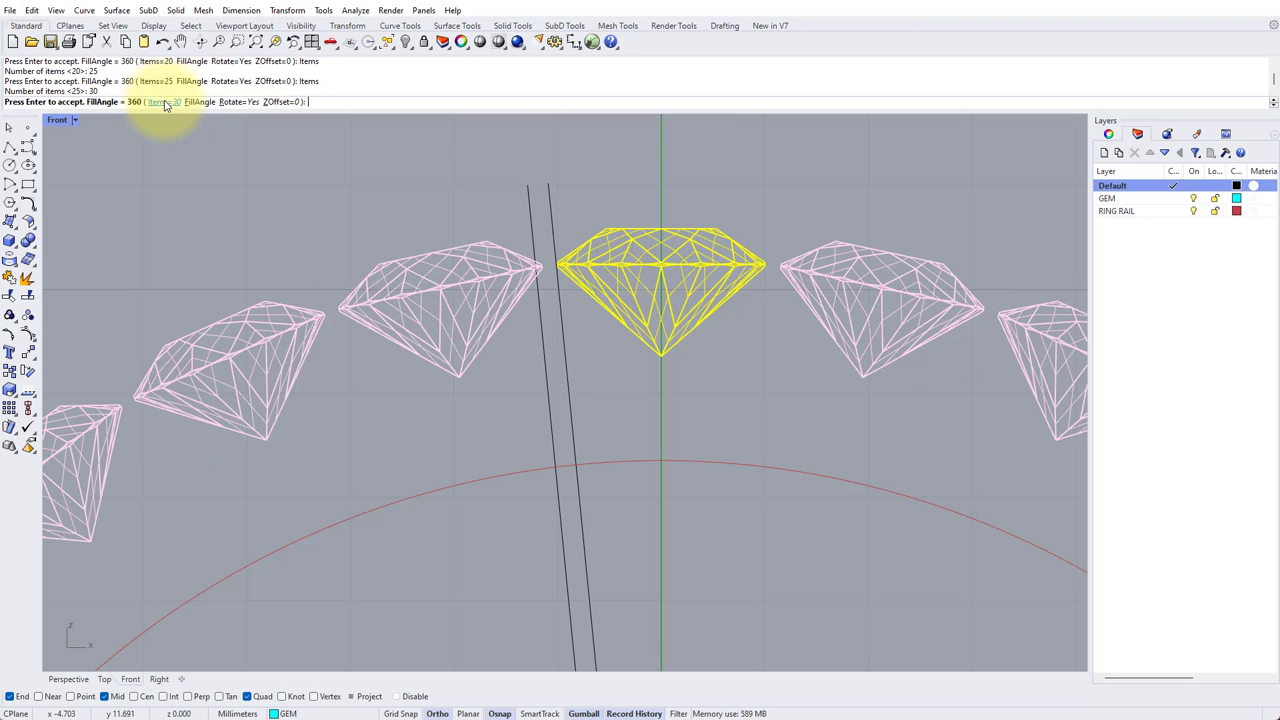
pyautogui.scroll(3, 543, 271)
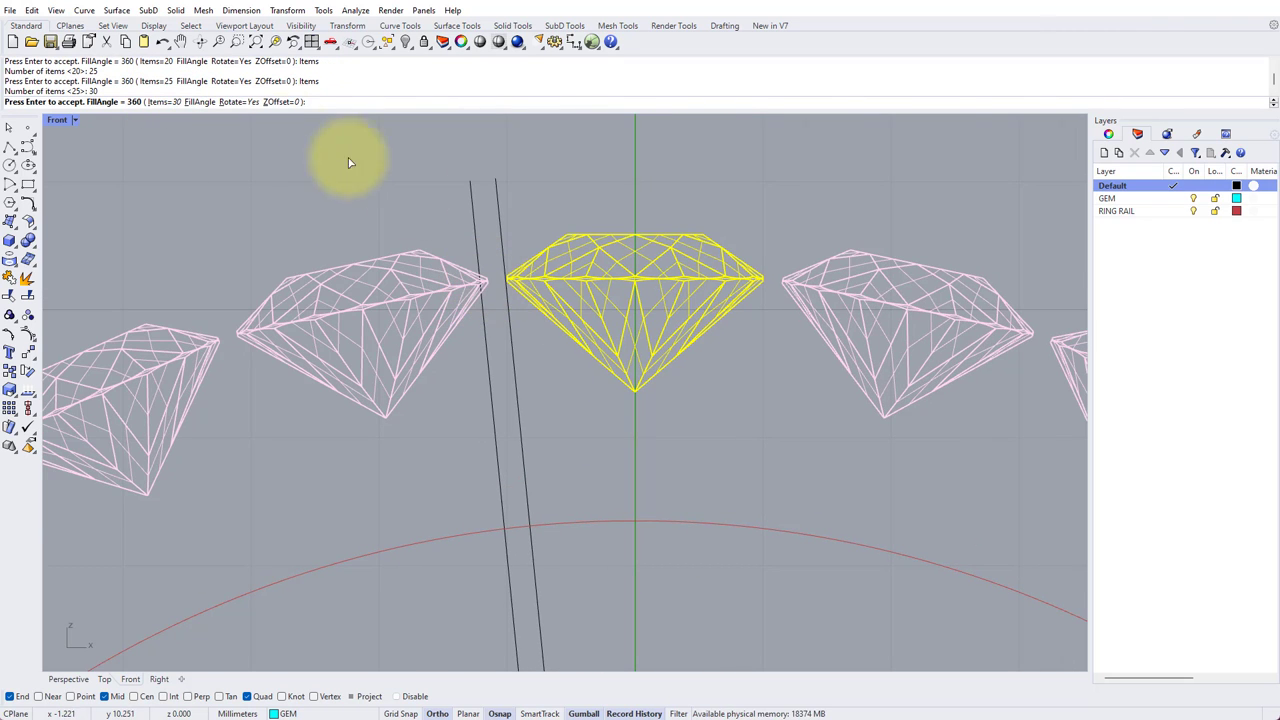
pyautogui.click(166, 103)
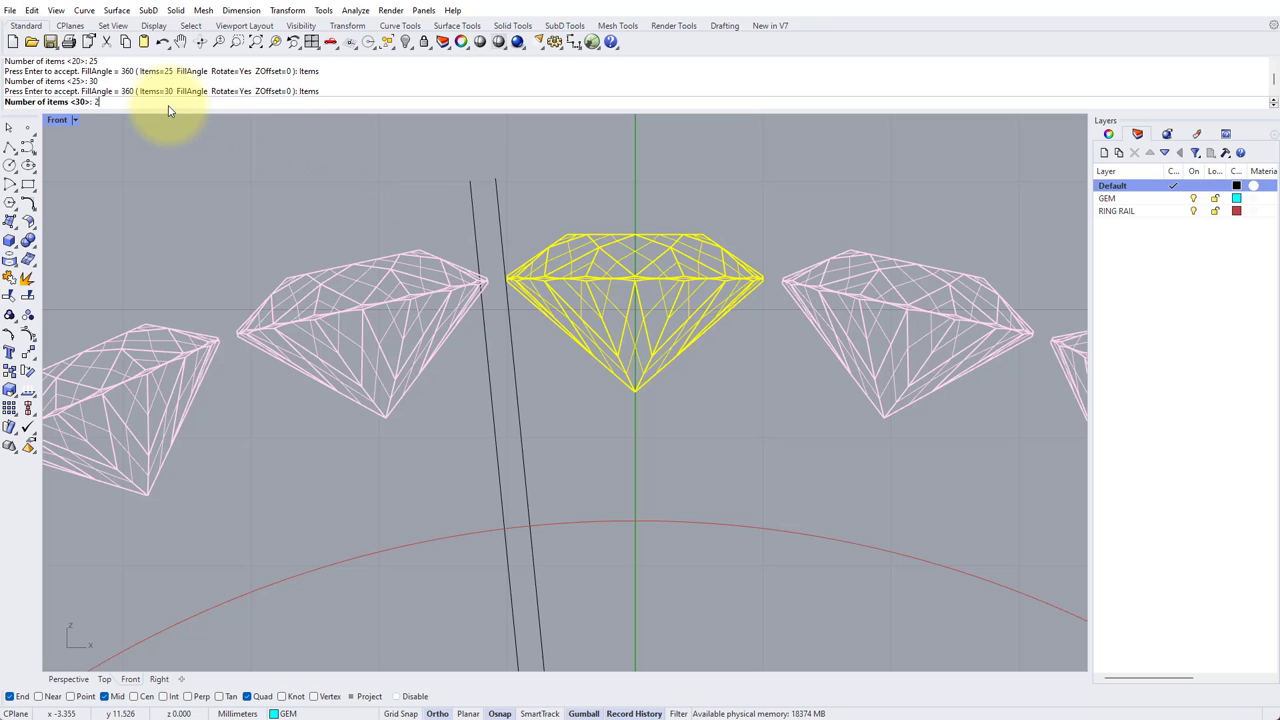
pyautogui.write('28')
pyautogui.press('Return')
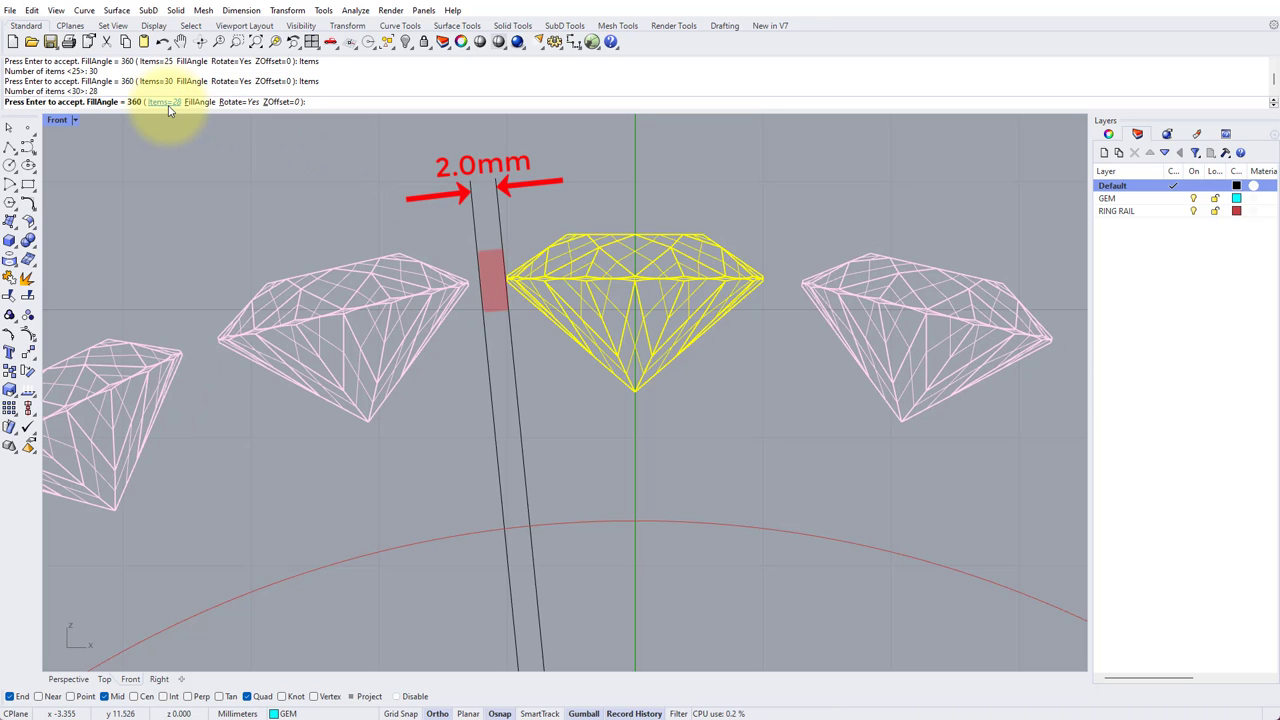
# - Set the polar array to 29 items, check the spacing around the ring rail, and accept the array
pyautogui.click(167, 103)
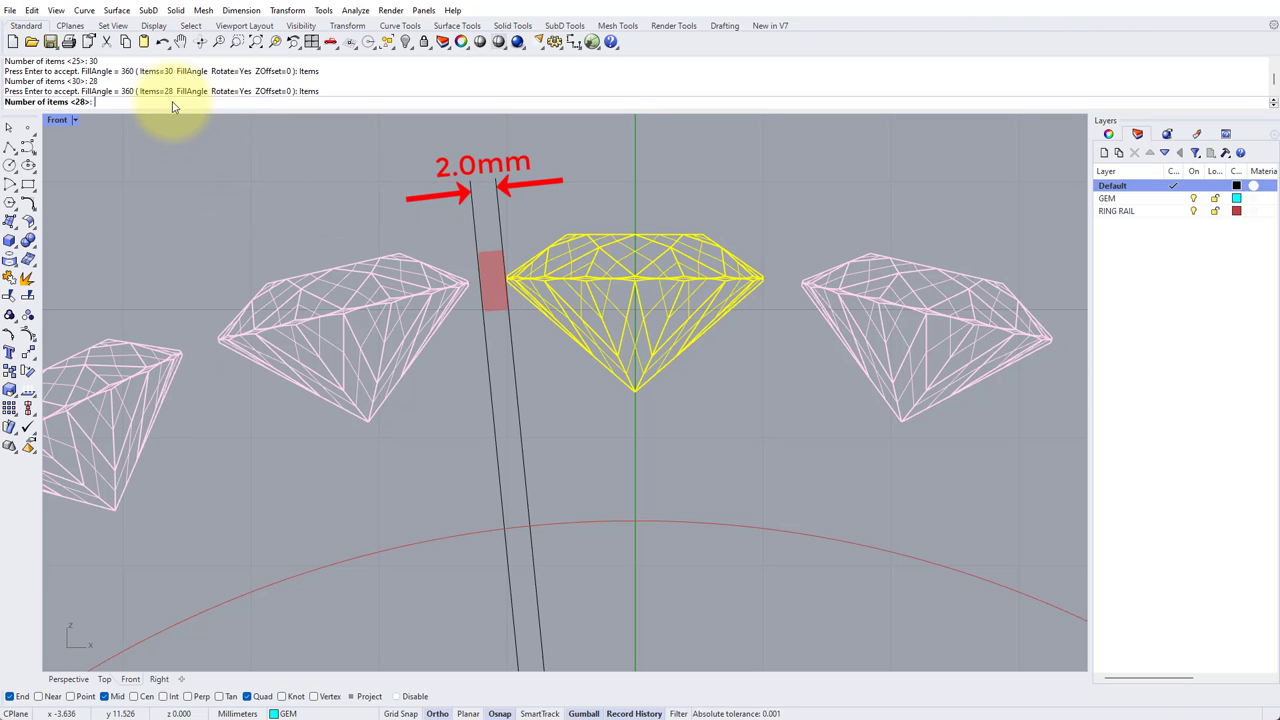
pyautogui.write('29')
pyautogui.press('Return')
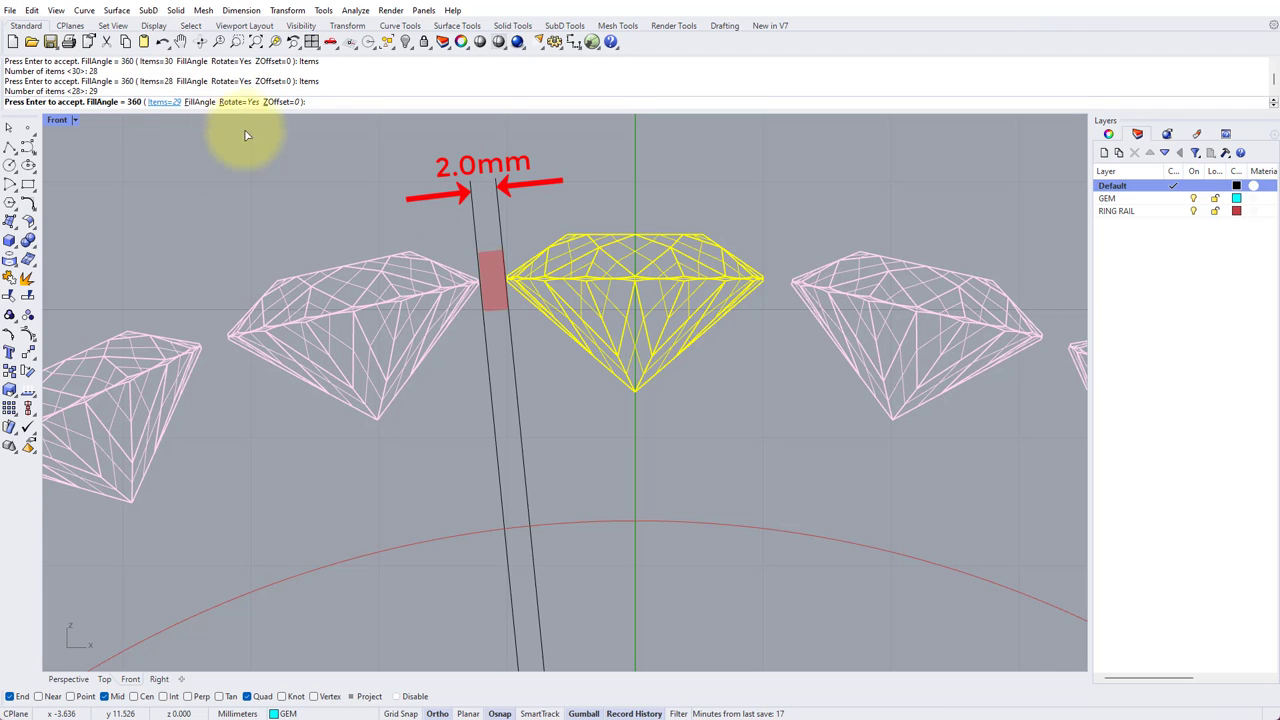
pyautogui.scroll(-5, 519, 281)
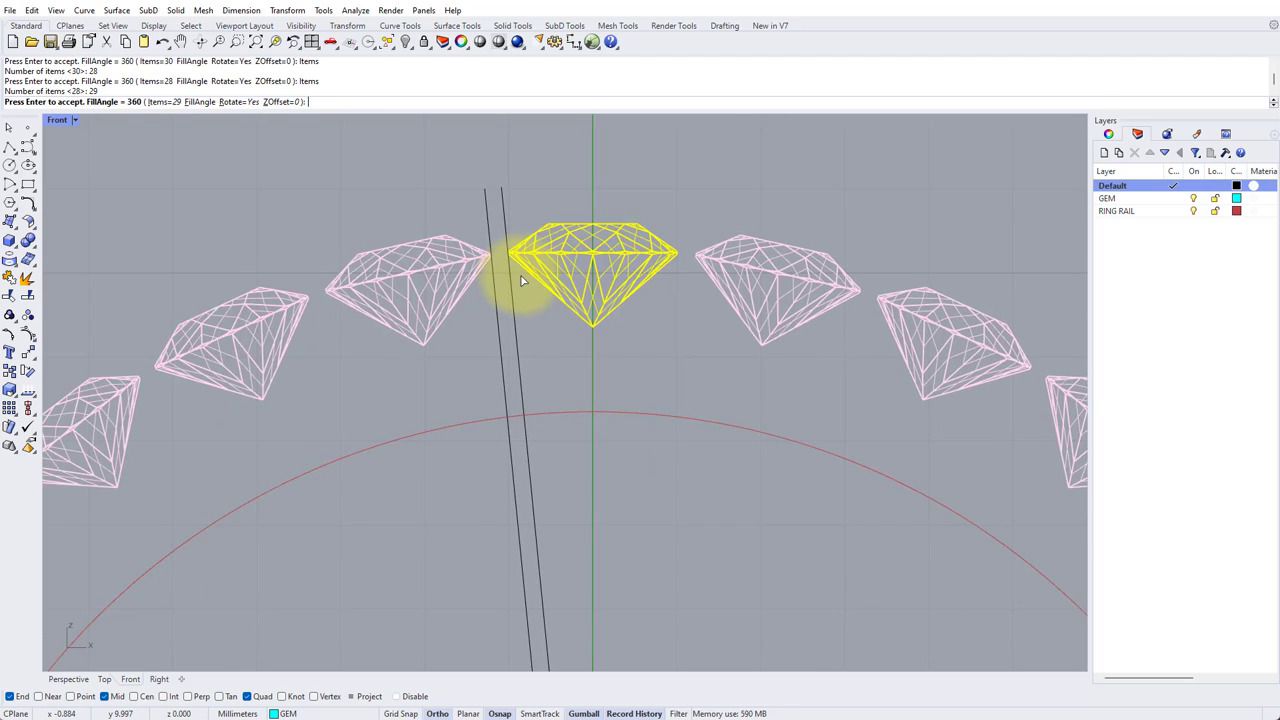
pyautogui.scroll(-3, 535, 240)
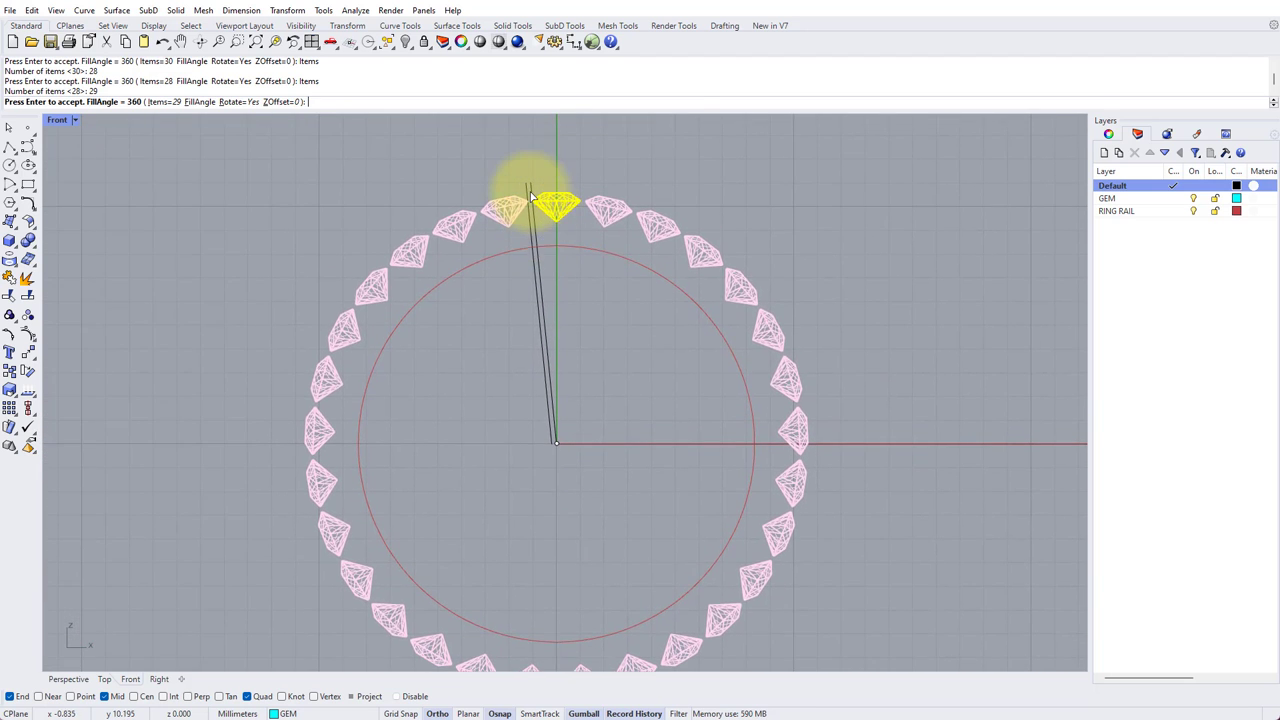
pyautogui.scroll(8, 531, 198)
pyautogui.press('Return')
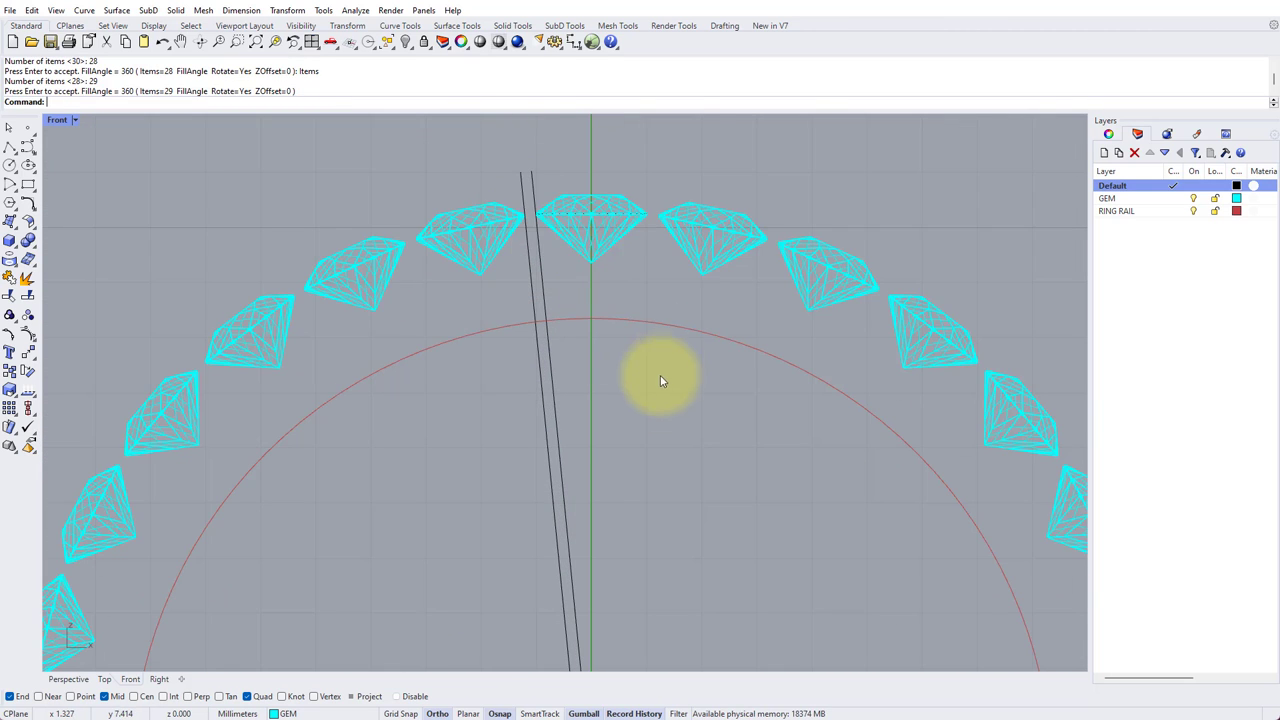
pyautogui.scroll(-5, 660, 375)
pyautogui.moveTo(639, 325); pyautogui.dragTo(566, 257, button='right')
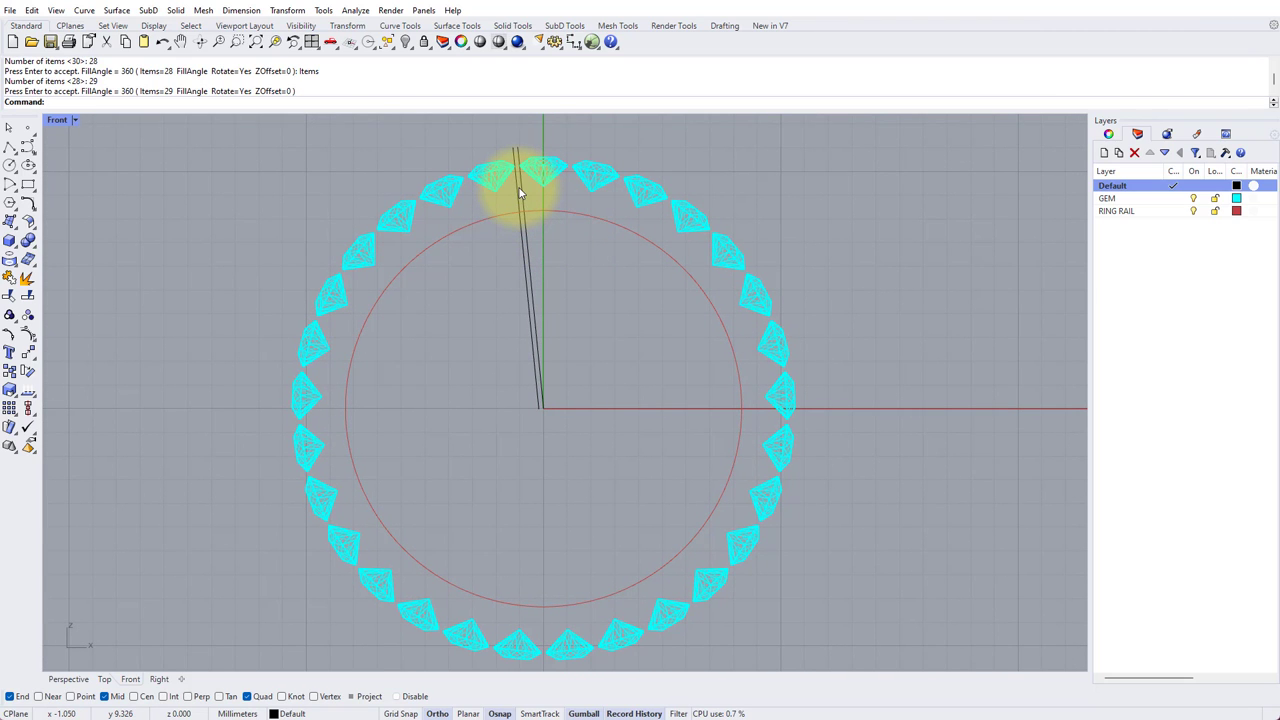
# - Clear the gem selection, add a layer named UNDER BEZELS, and make it the current layer
pyautogui.click(829, 283)
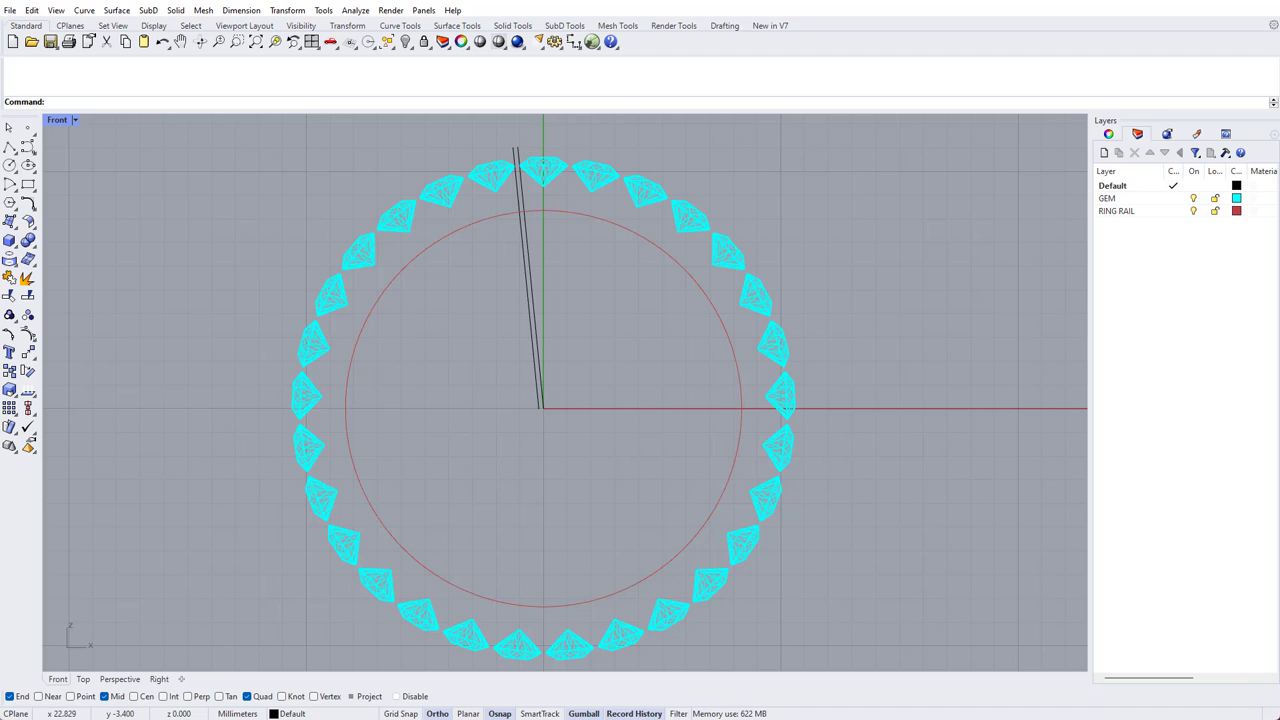
pyautogui.click(1103, 153)
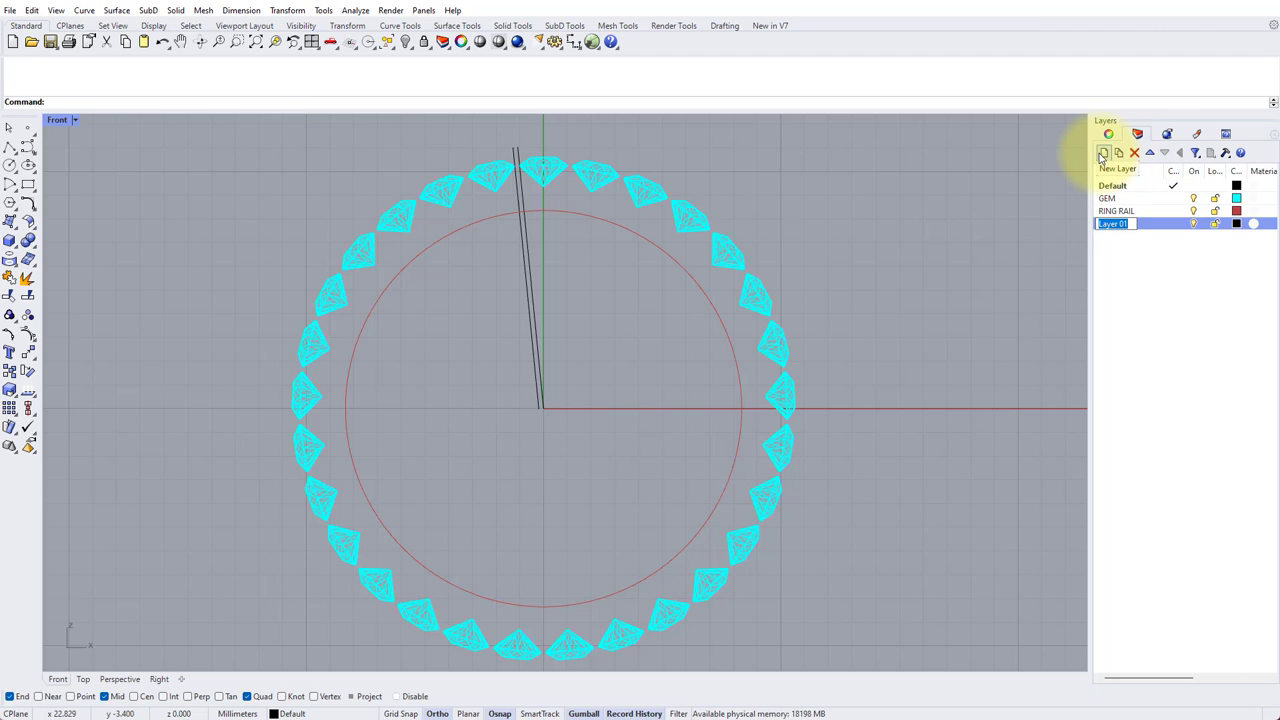
pyautogui.write('UNDER BEZELS')
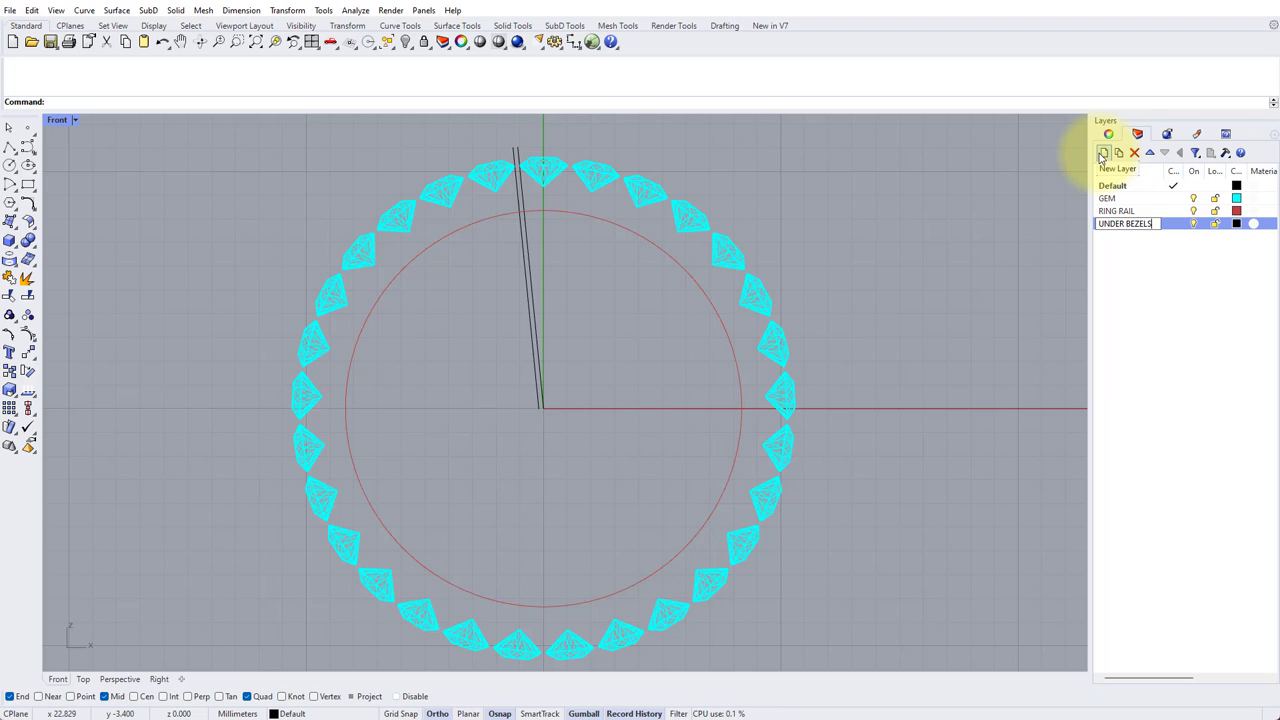
pyautogui.press('Return')
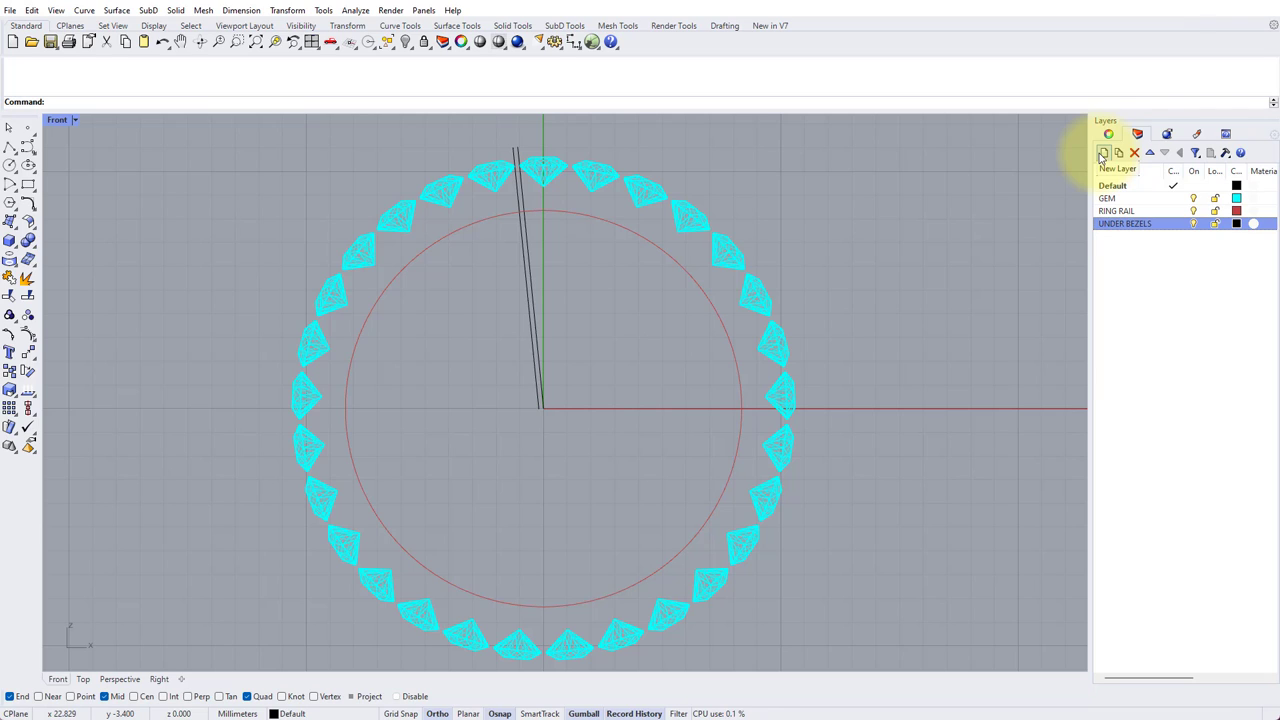
pyautogui.click(1174, 226)
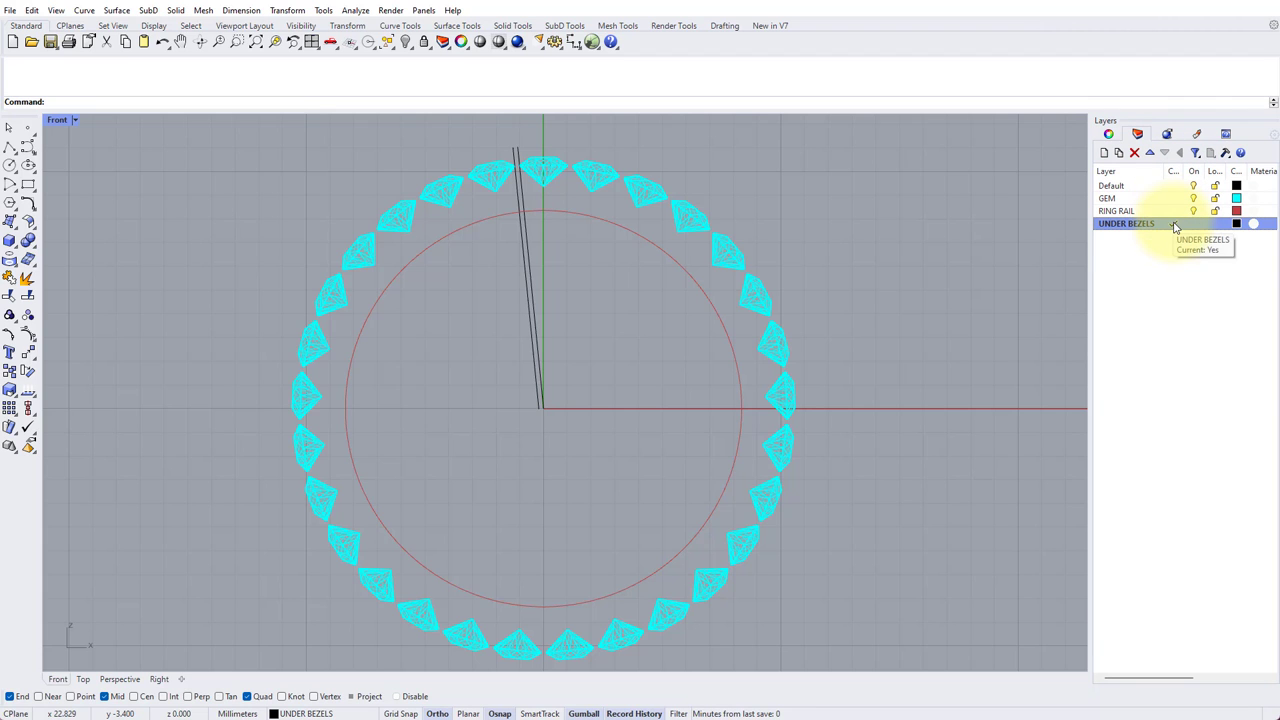
# - Set the colour of the UNDER BEZELS layer to DarkGreen
pyautogui.click(1237, 224)
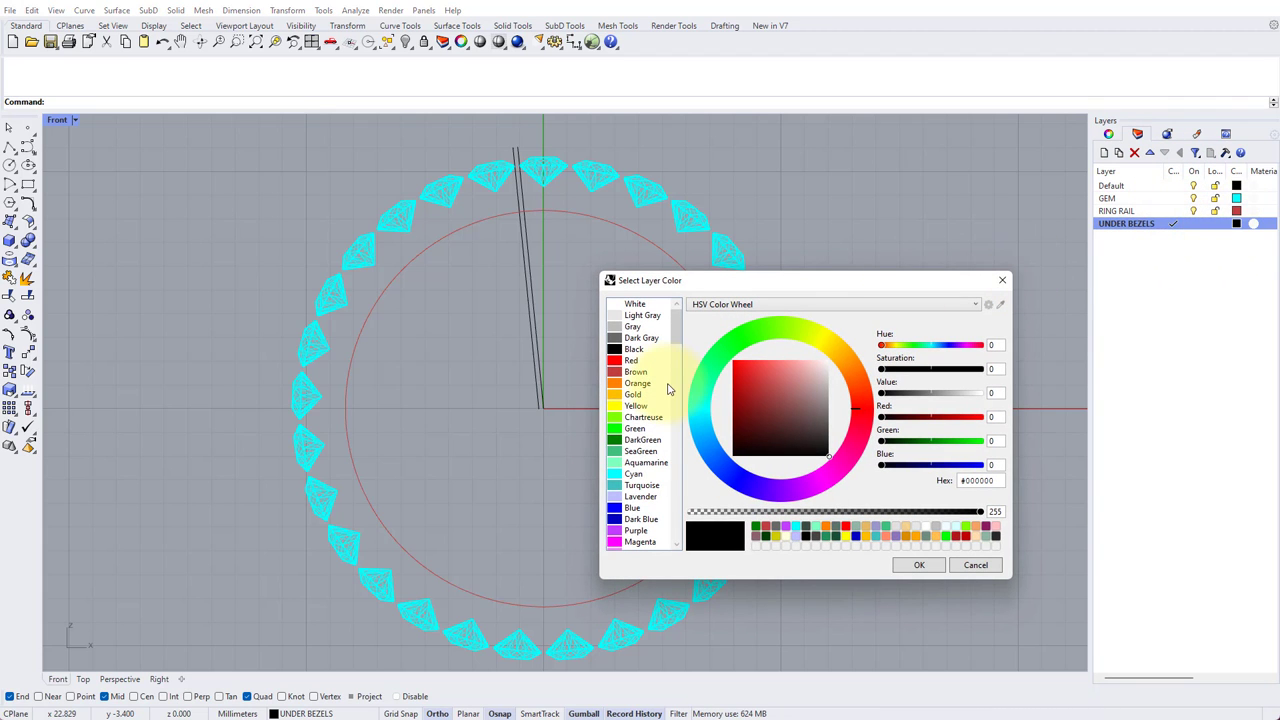
pyautogui.click(642, 440)
pyautogui.click(919, 565)
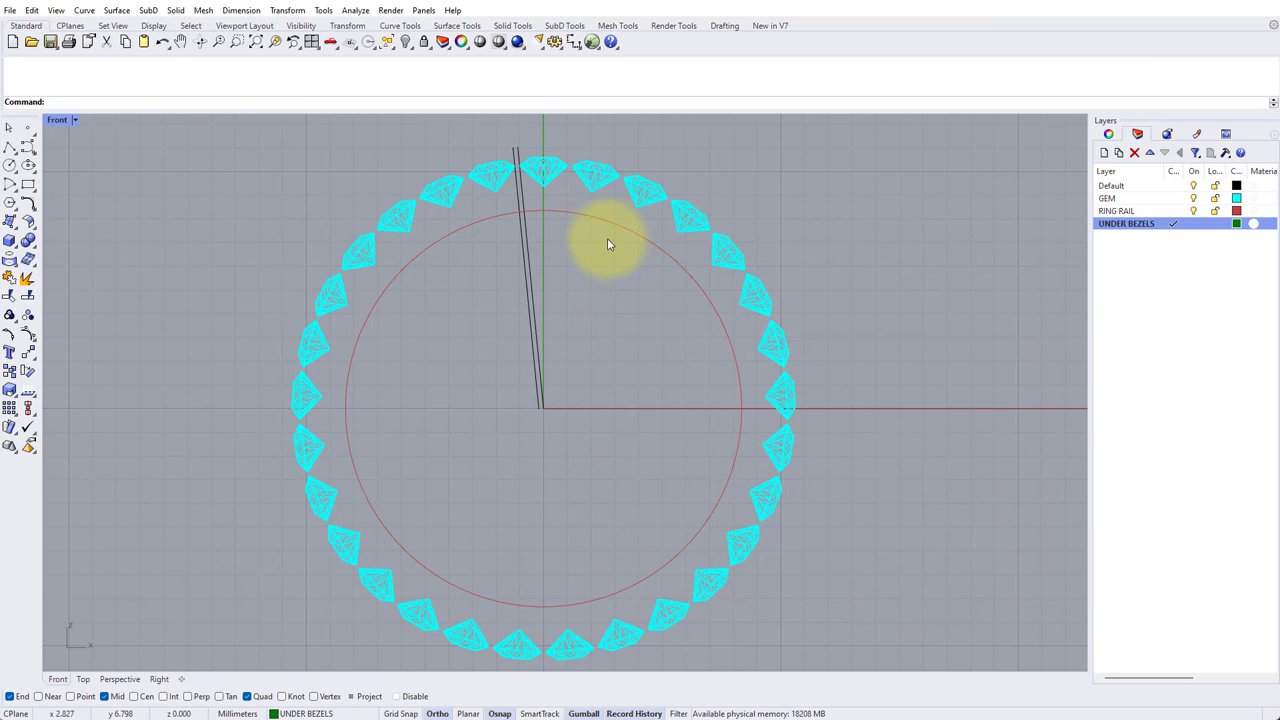
# - Select the girdle curve of the topmost gem and move it 0.2 mm straight down in the front view
pyautogui.scroll(6, 607, 244)
pyautogui.moveTo(651, 286); pyautogui.dragTo(651, 357, button='right')
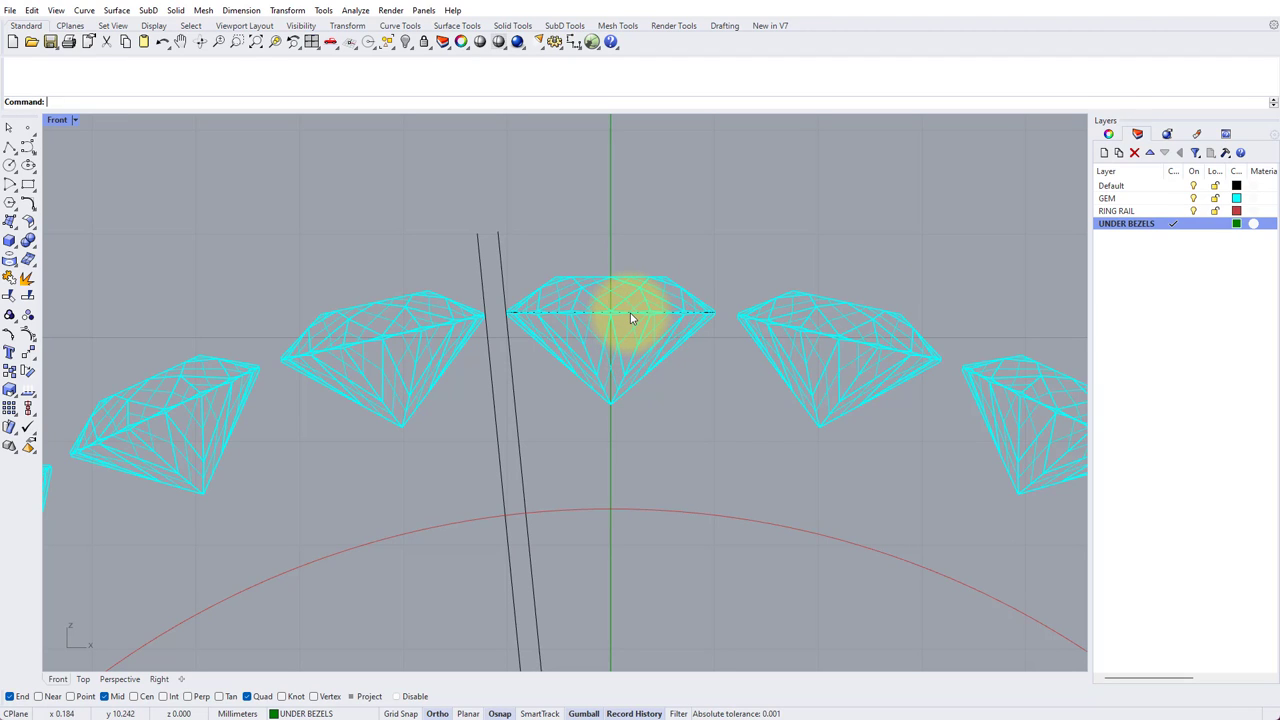
pyautogui.click(630, 318)
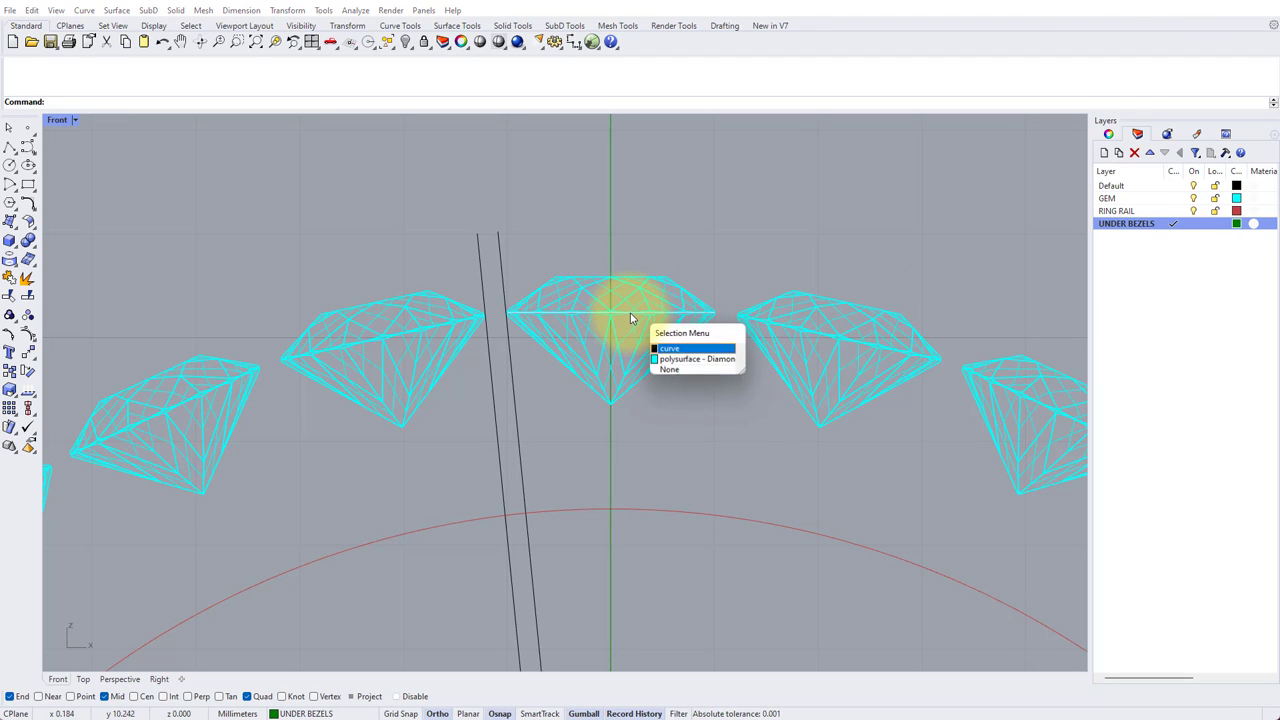
pyautogui.click(673, 349)
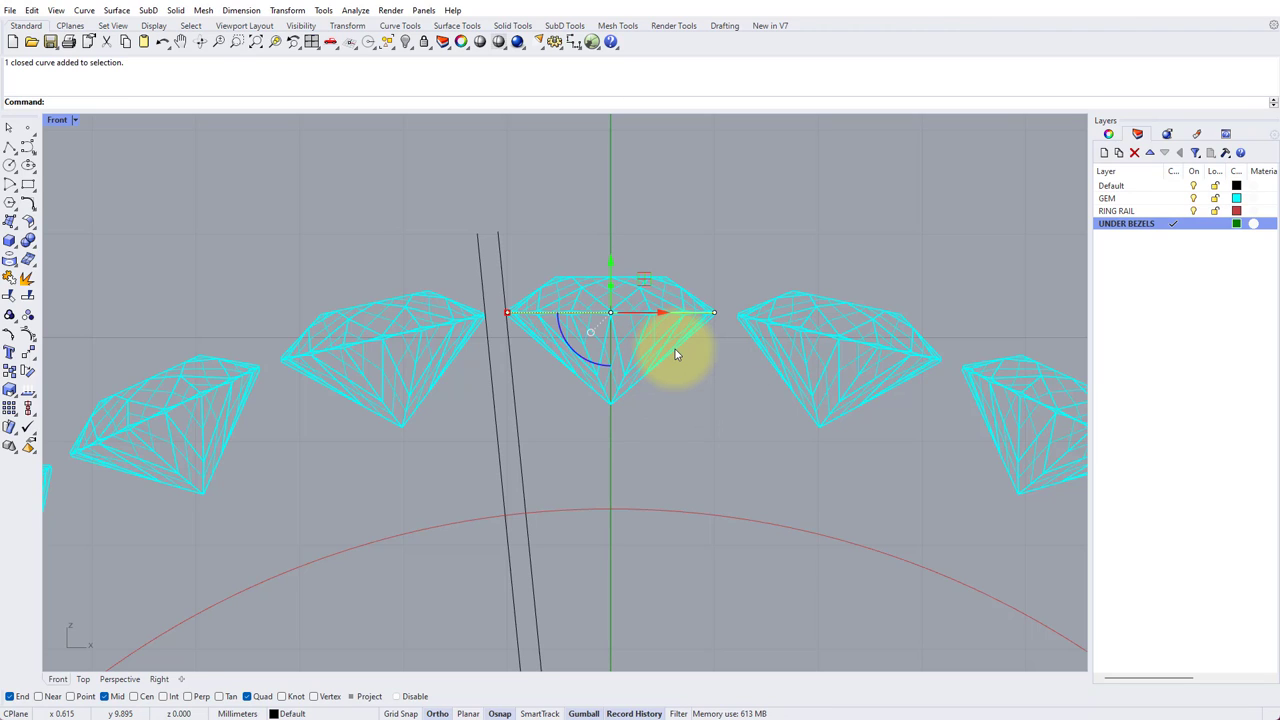
pyautogui.click(611, 265)
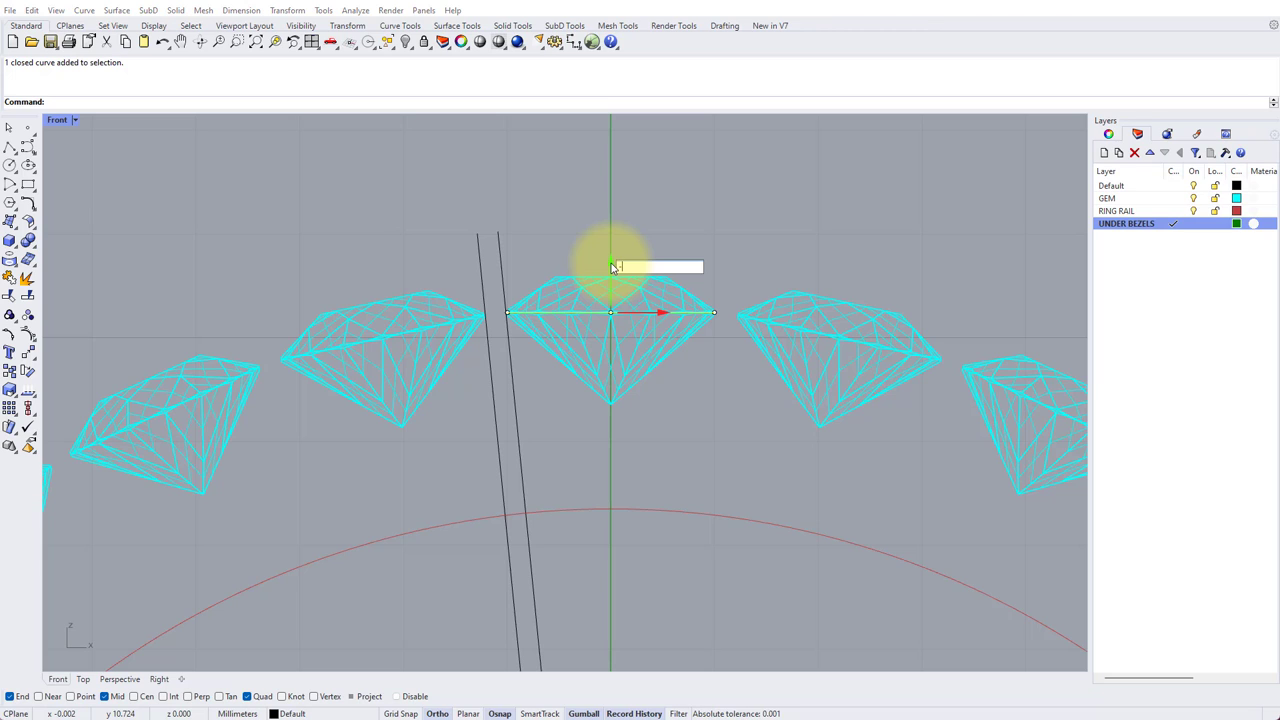
pyautogui.write('-2')
pyautogui.press('Return')
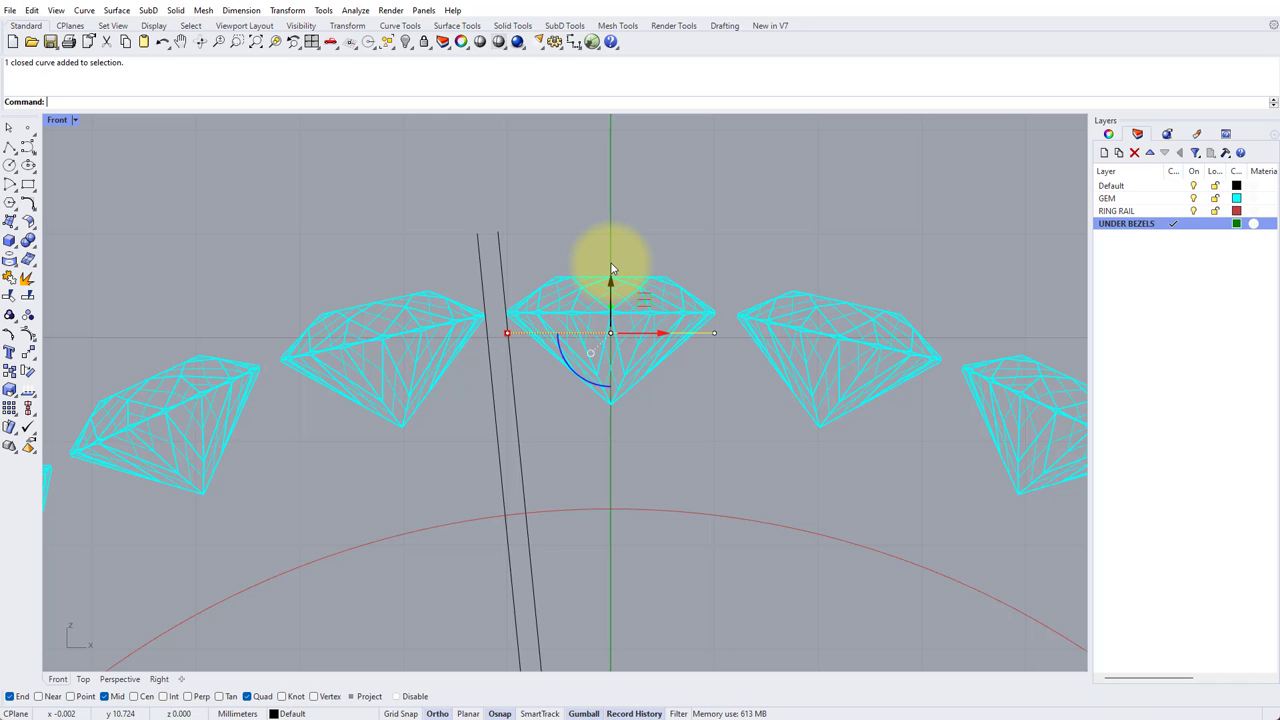
# - Extrude the lowered girdle curve as a tapered solid with a 3-degree draft angle, about 1.79 mm down to just past the ring rail
pyautogui.click(175, 10)
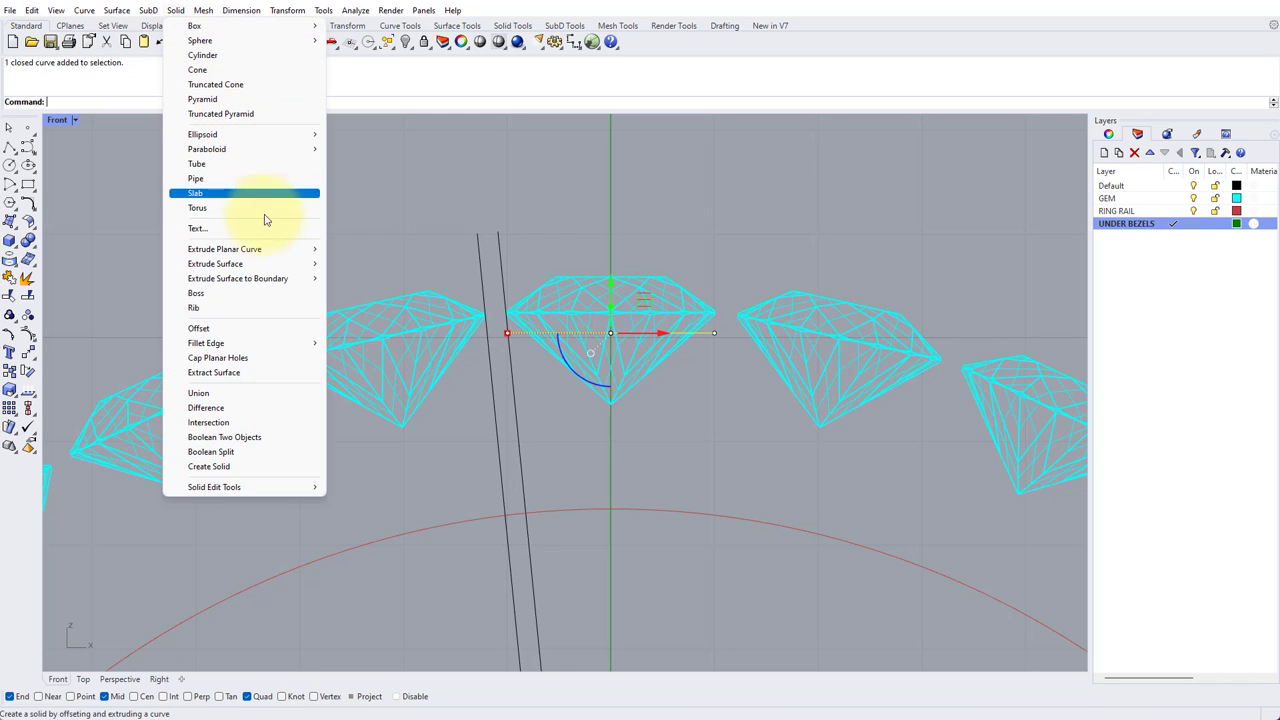
pyautogui.moveTo(274, 250)
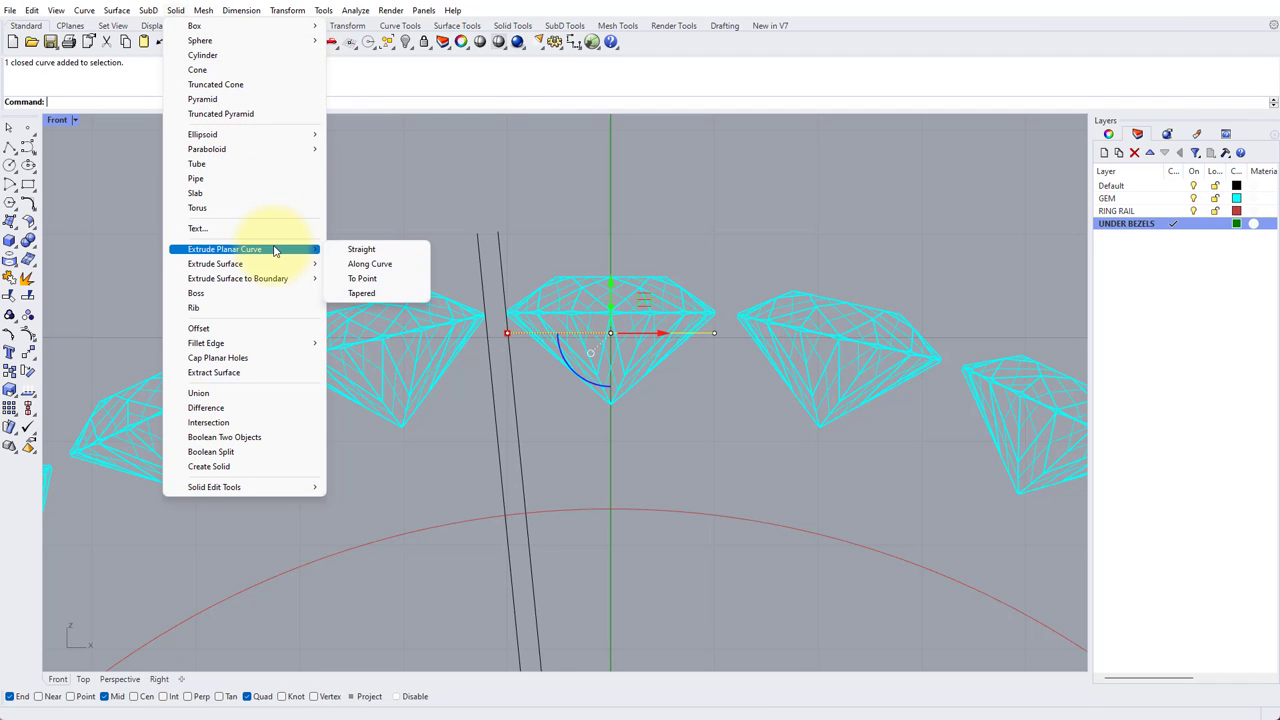
pyautogui.click(362, 293)
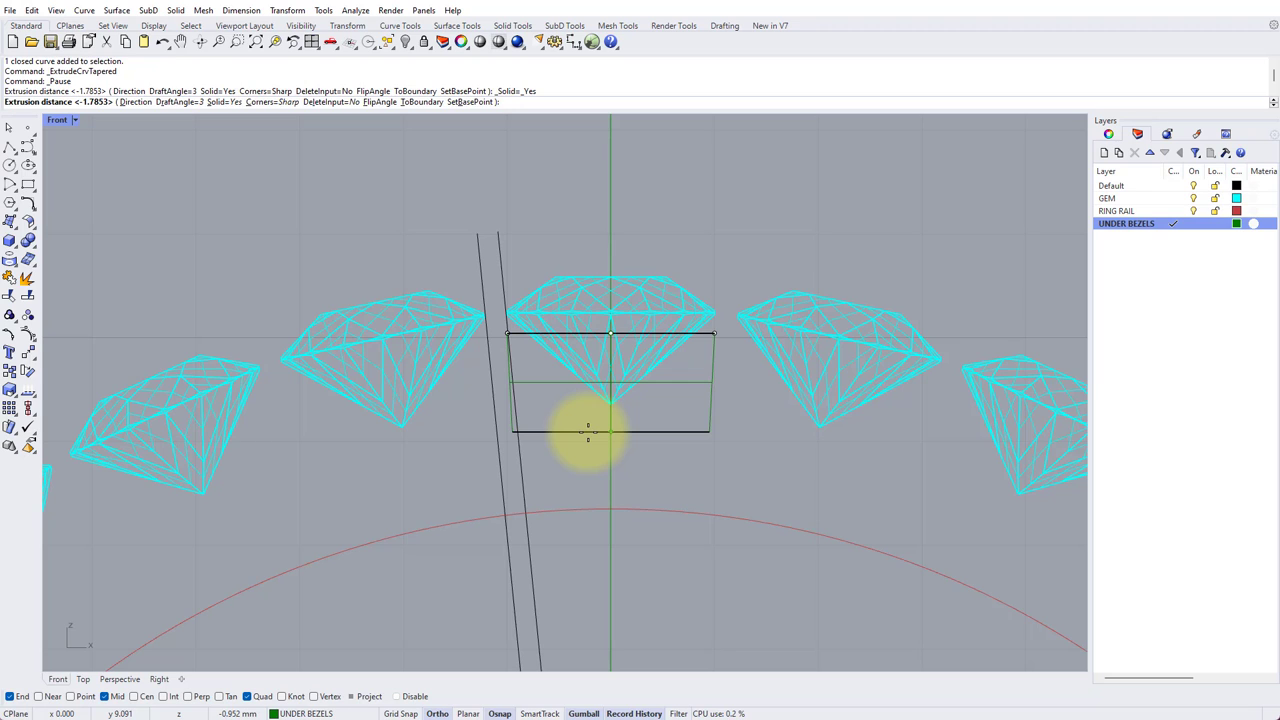
pyautogui.click(195, 103)
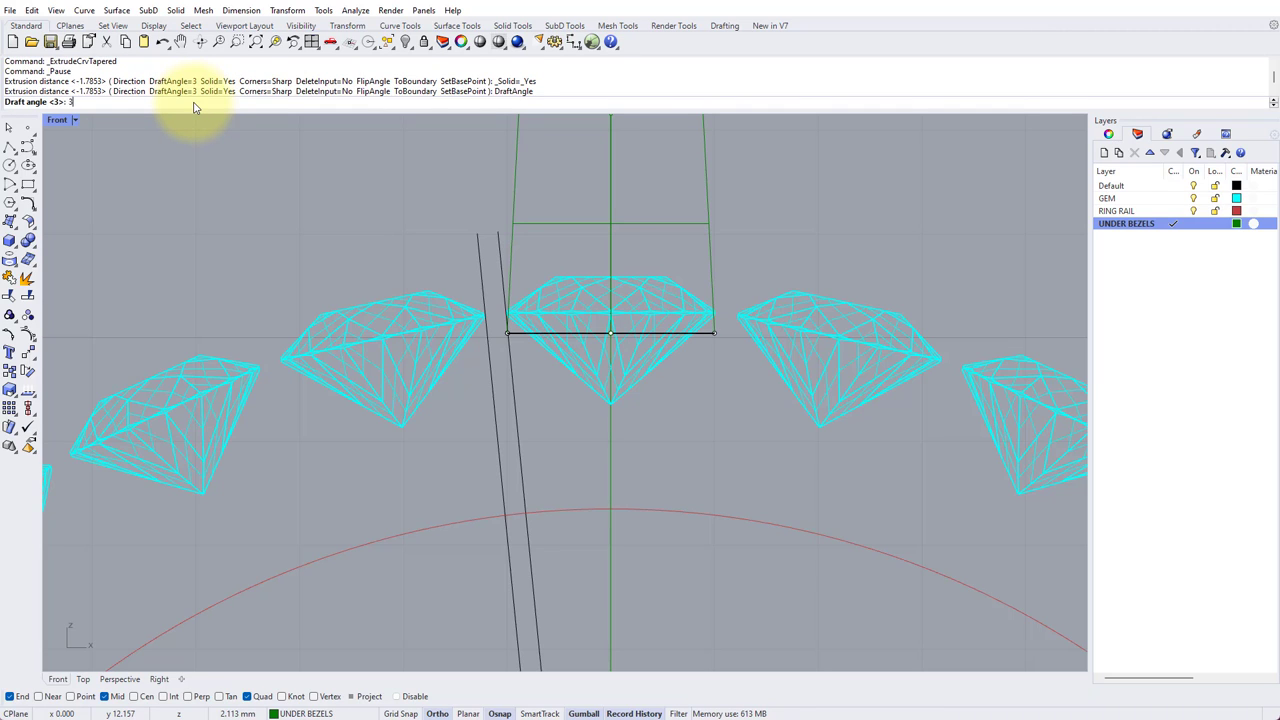
pyautogui.write('3')
pyautogui.press('Return')
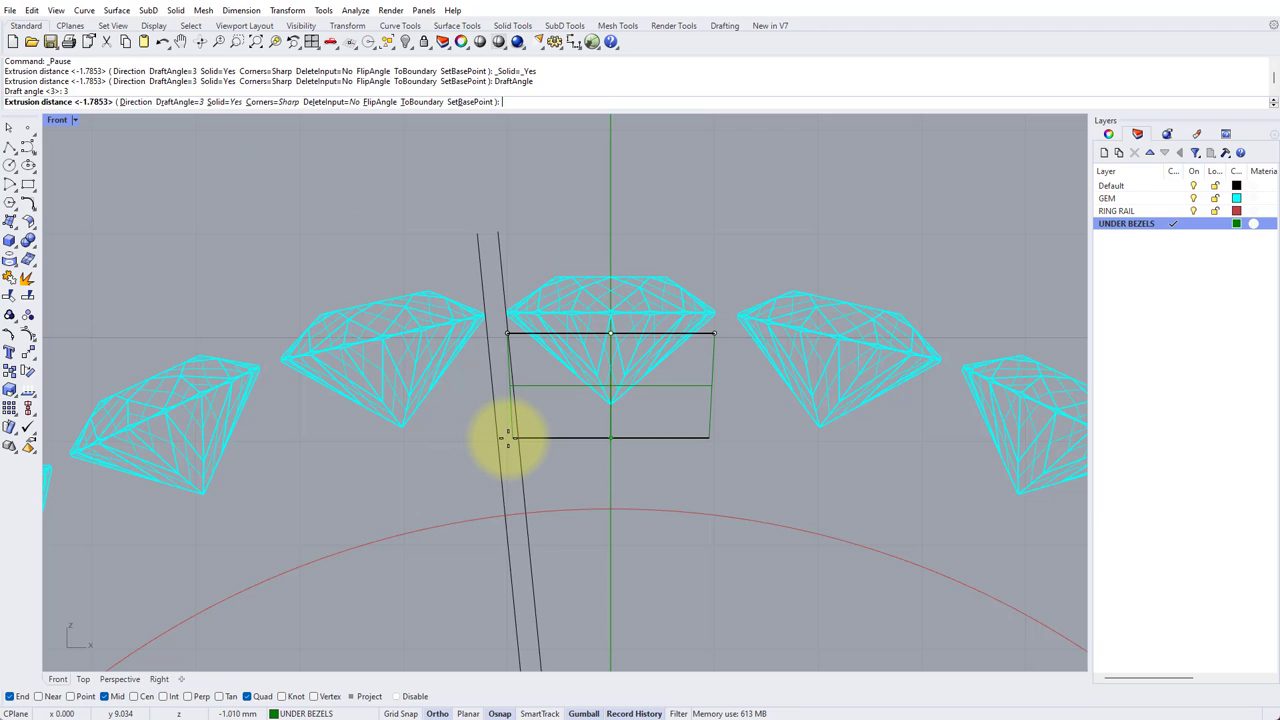
pyautogui.click(511, 495)
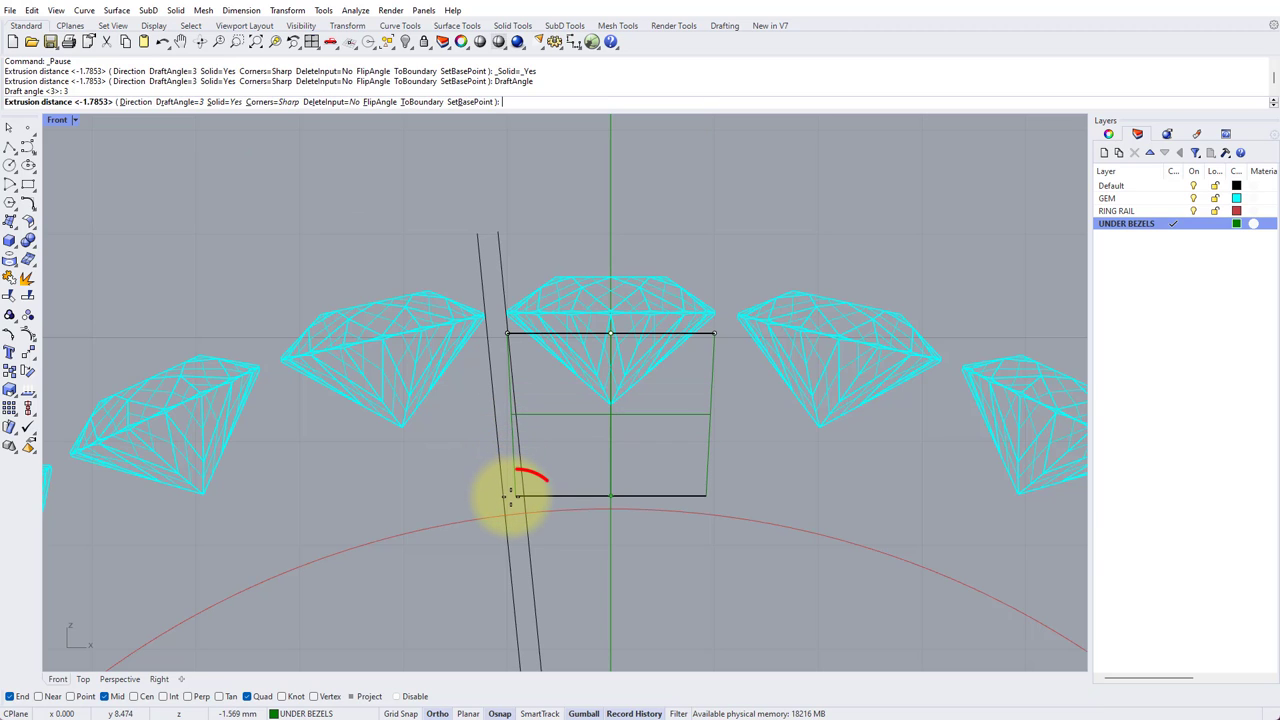
pyautogui.moveTo(511, 495); pyautogui.dragTo(515, 516)
pyautogui.rightClick(515, 516)
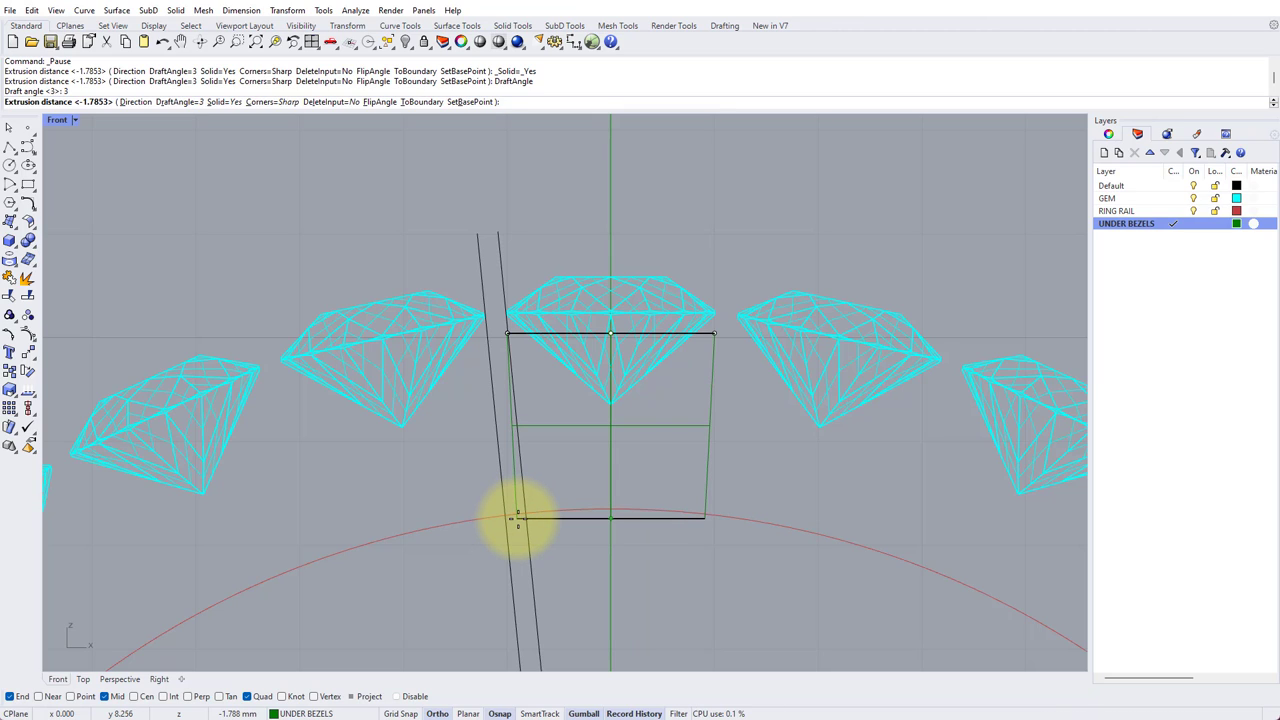
pyautogui.click(517, 518)
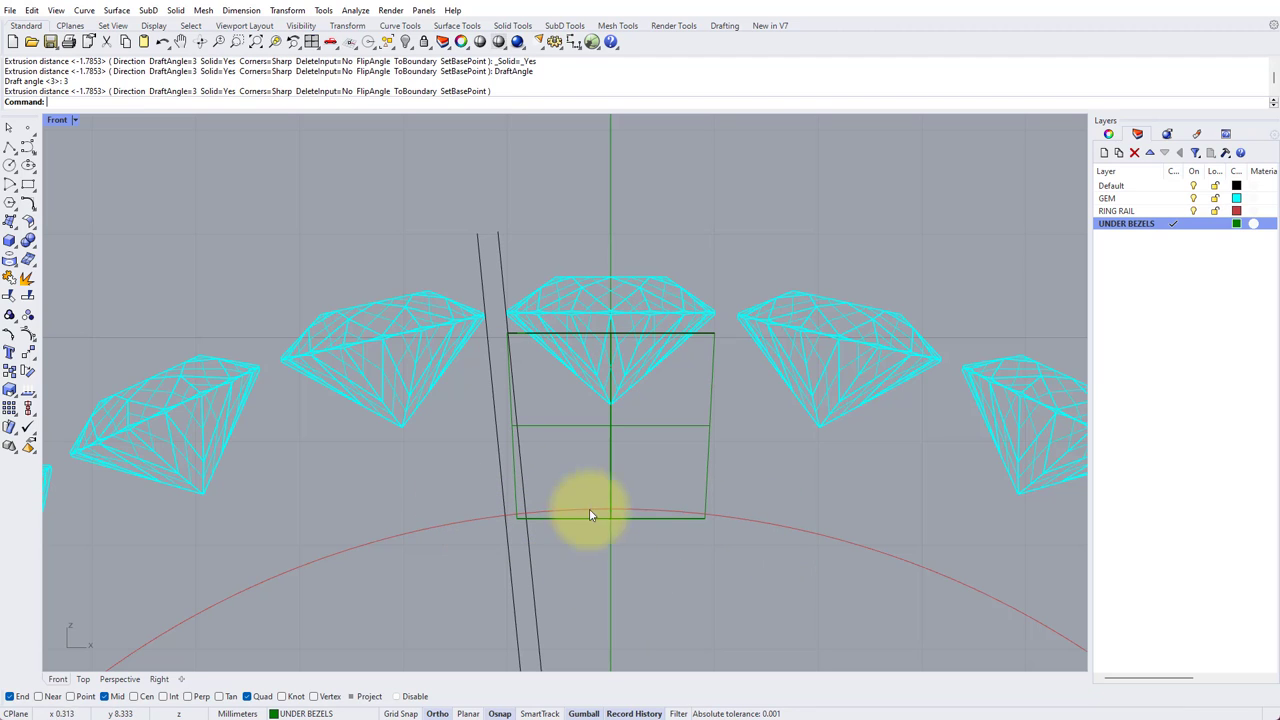
# - Trim the tapered bezel solid with WireCut along the ring rail, cutting completely through and removing the sliver inside the rail
pyautogui.click(560, 514)
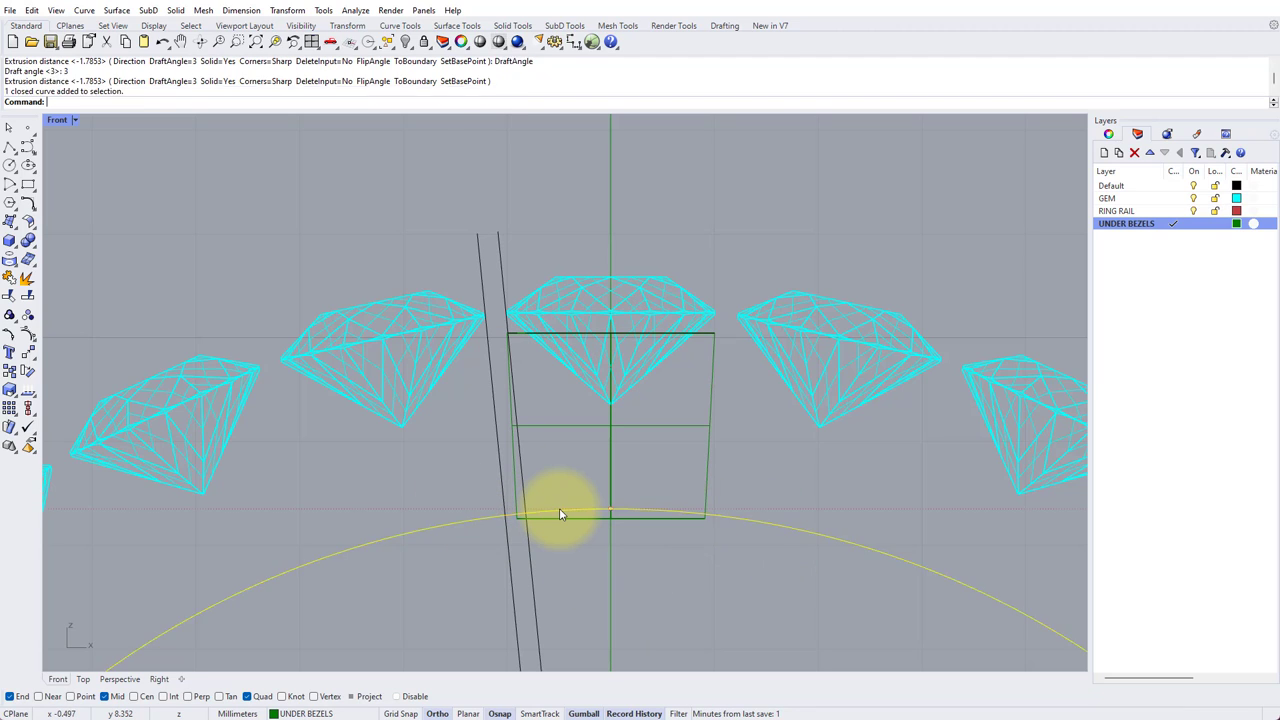
pyautogui.write('WireCut')
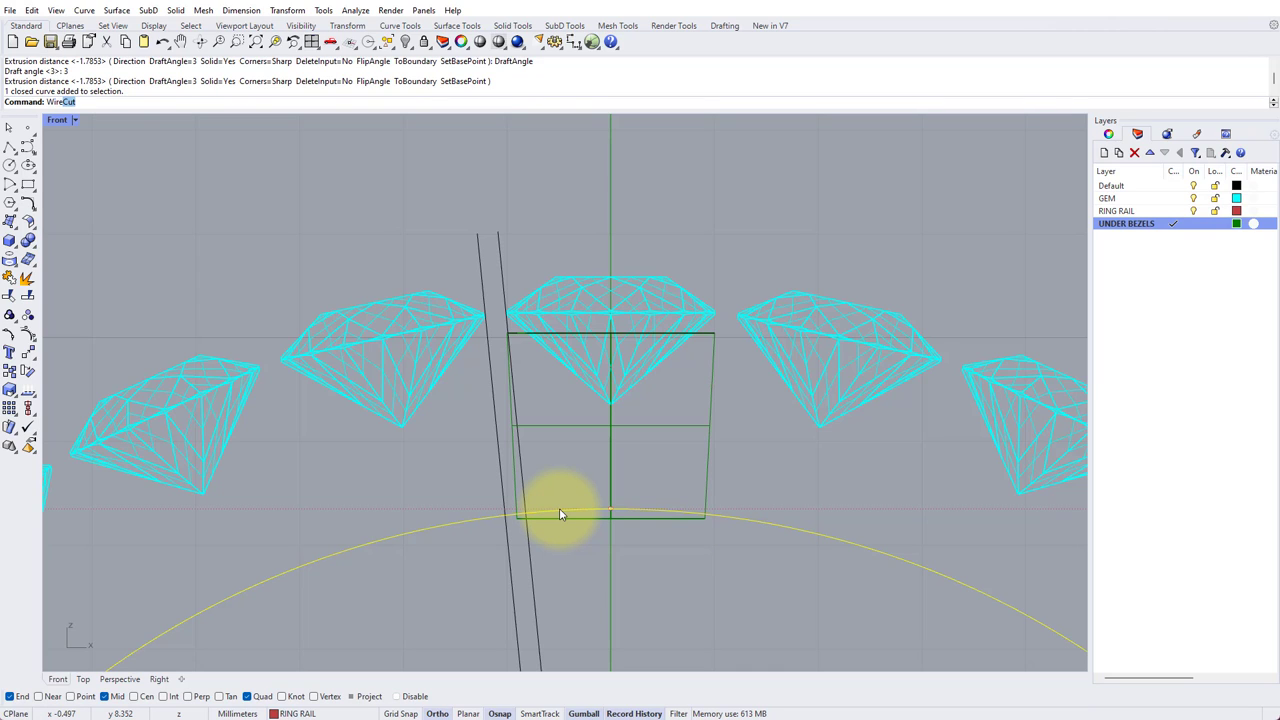
pyautogui.press('Return')
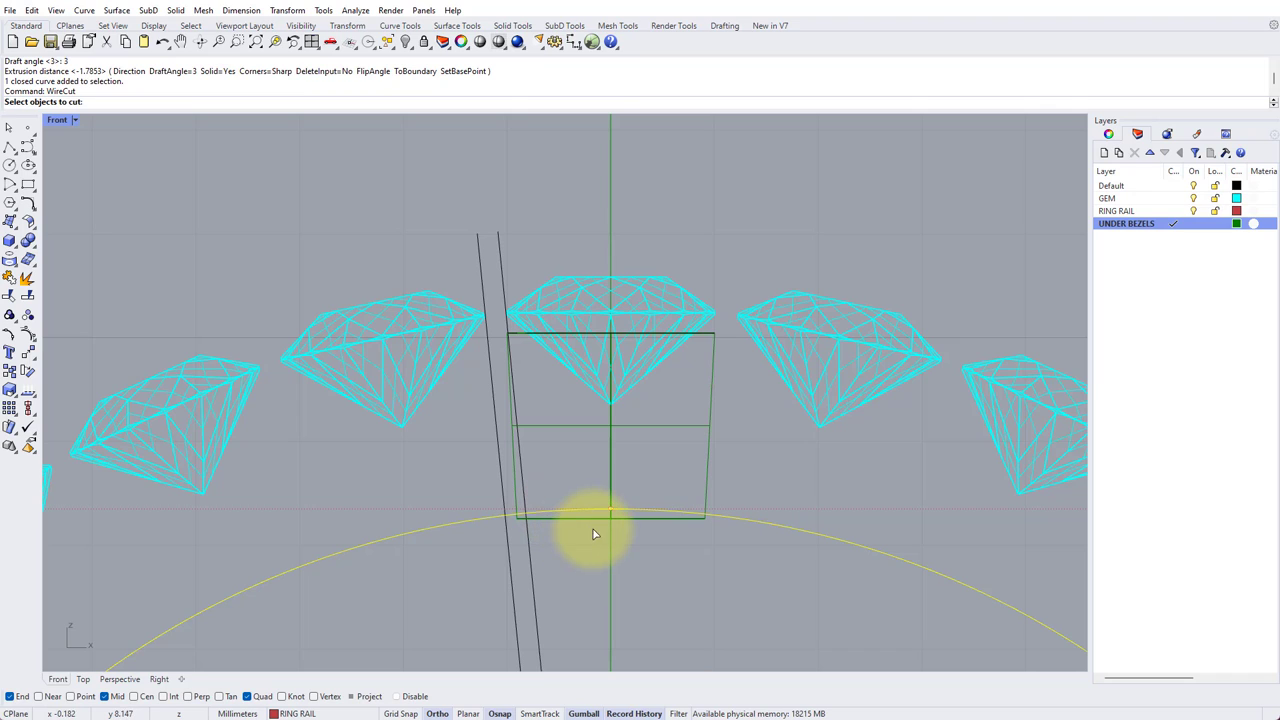
pyautogui.click(594, 524)
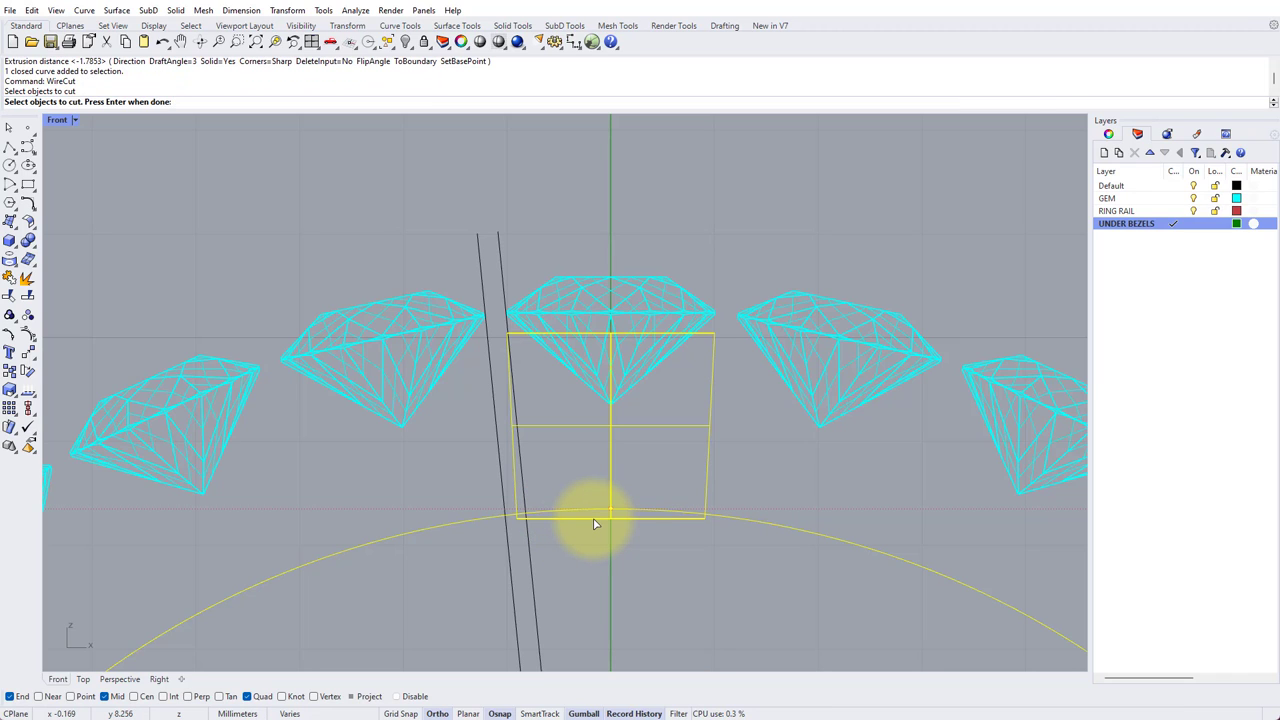
pyautogui.press('Return')
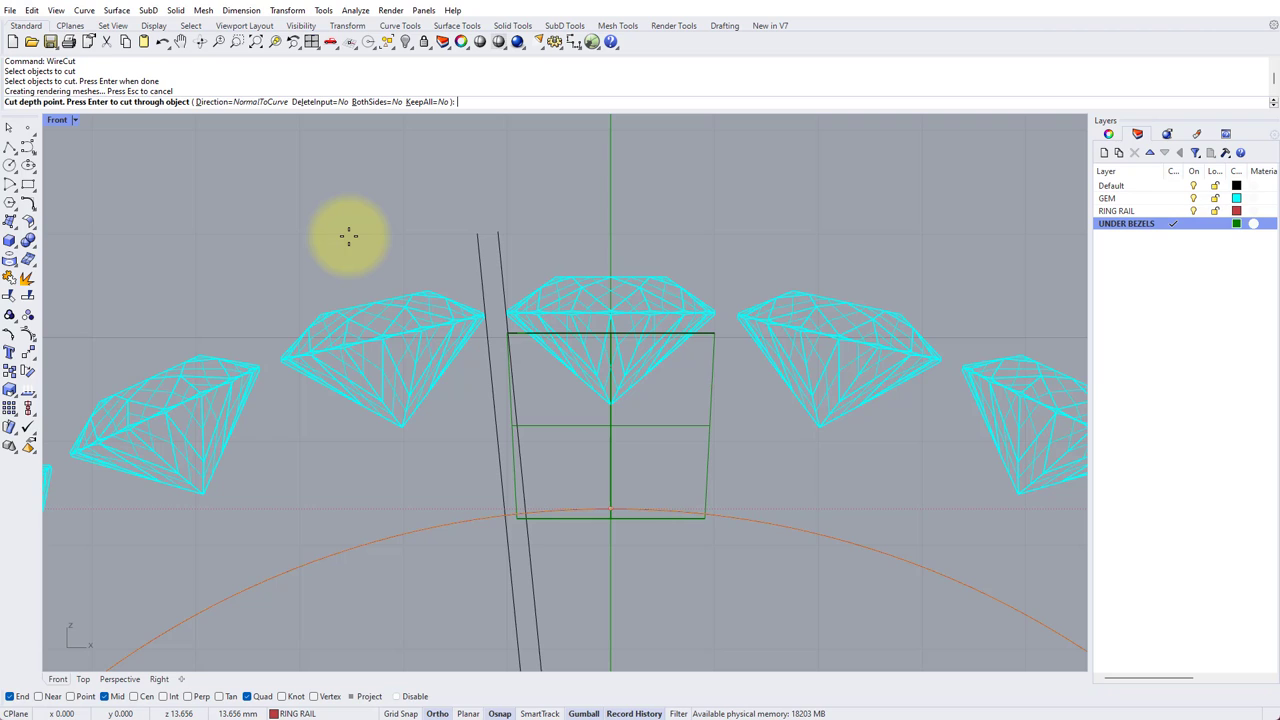
pyautogui.press('Return')
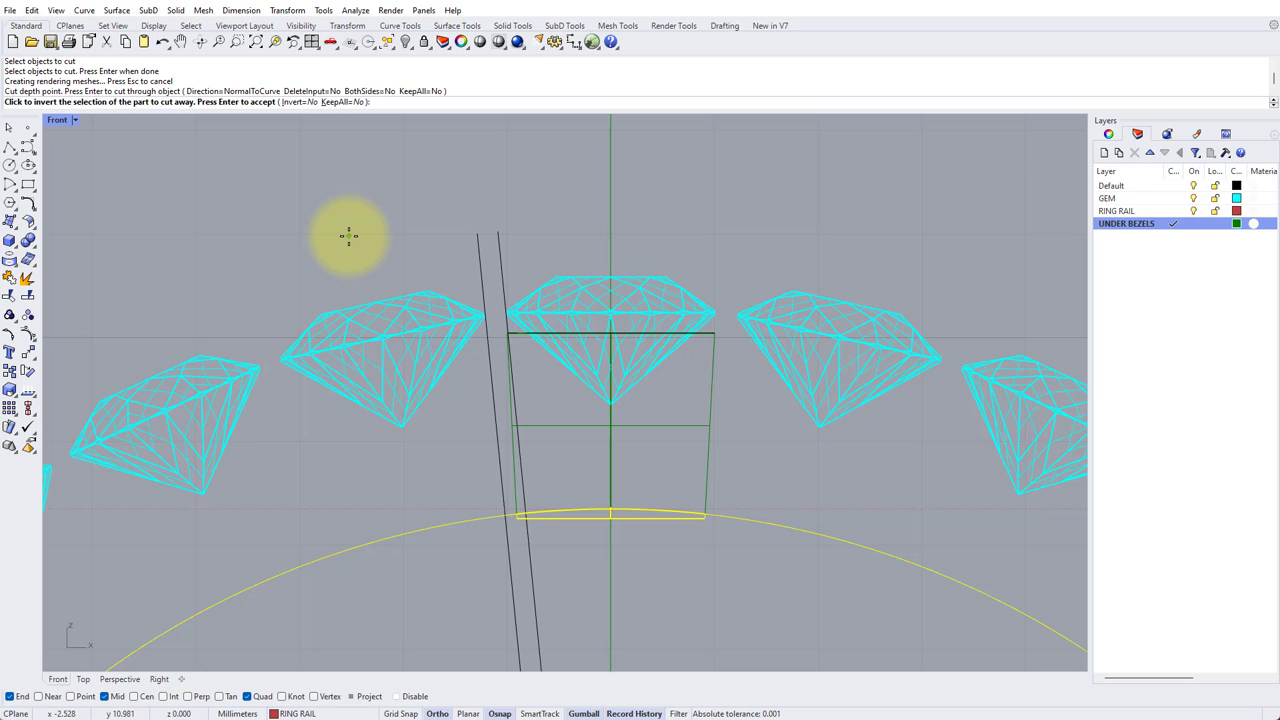
pyautogui.click(349, 236)
pyautogui.click(349, 236)
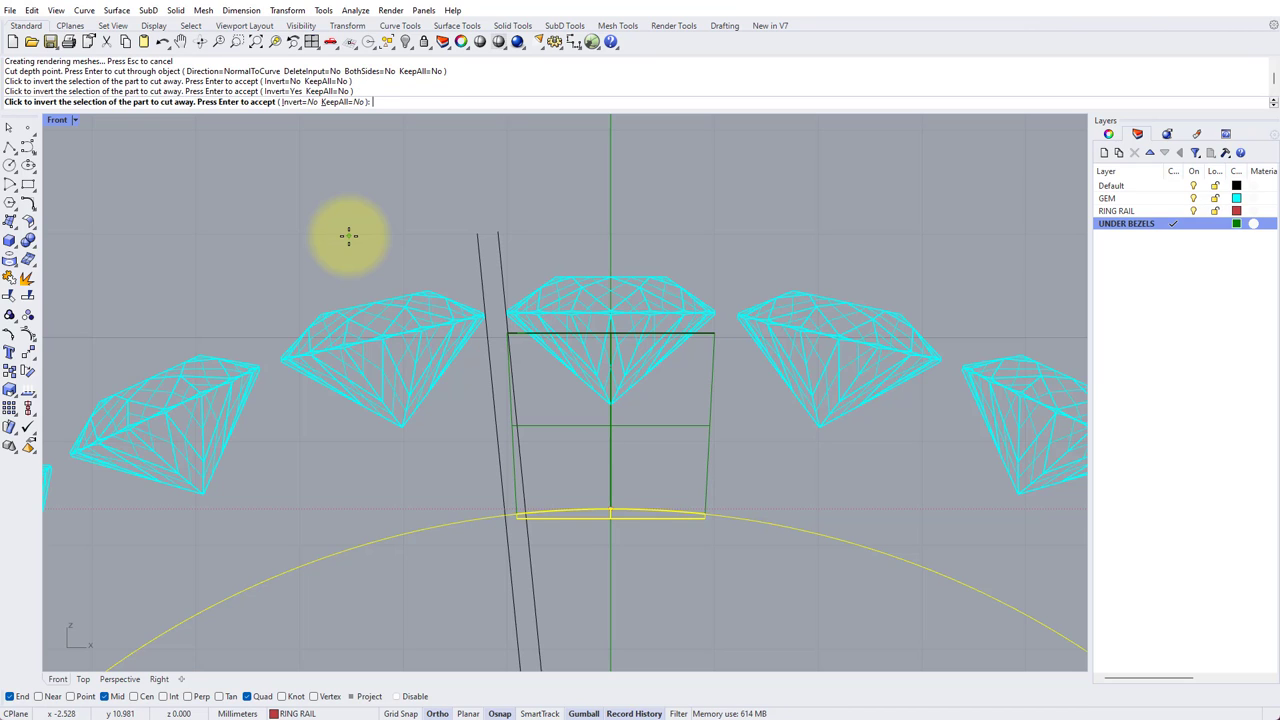
pyautogui.press('Return')
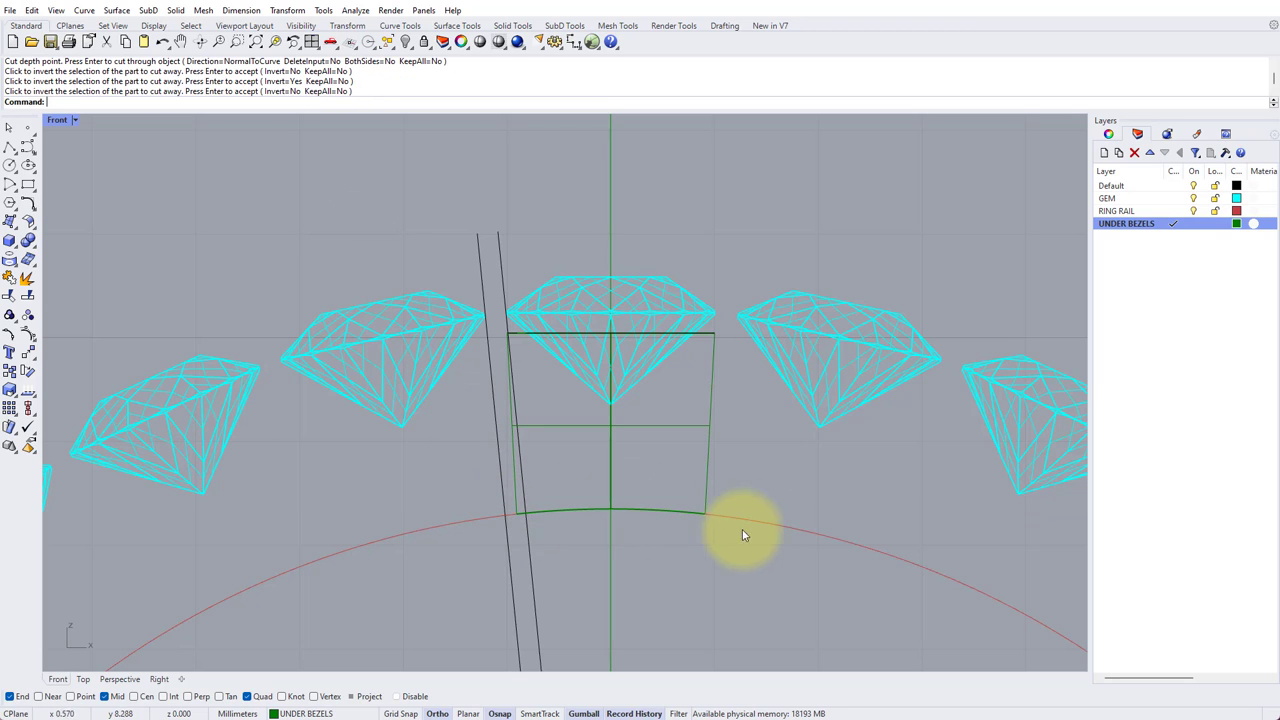
pyautogui.click(557, 600)
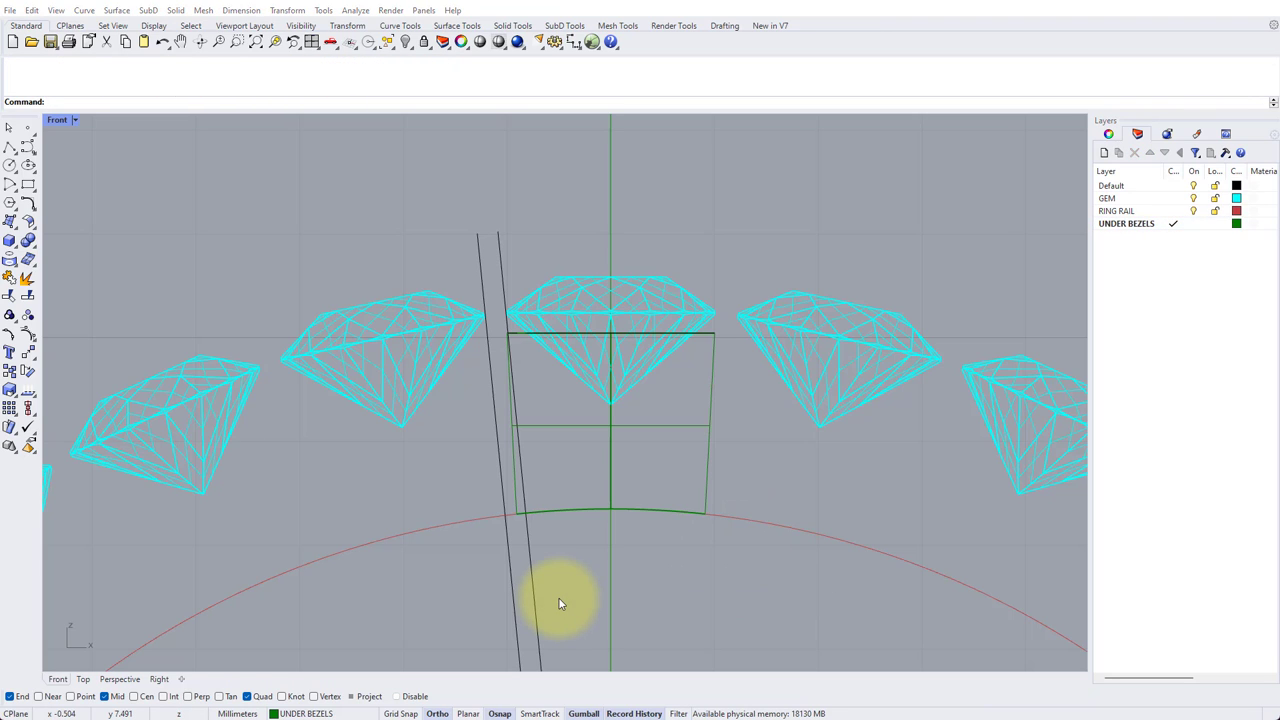
# - Delete the two slanted spacing guide lines beside the topmost gem
pyautogui.click(480, 274)
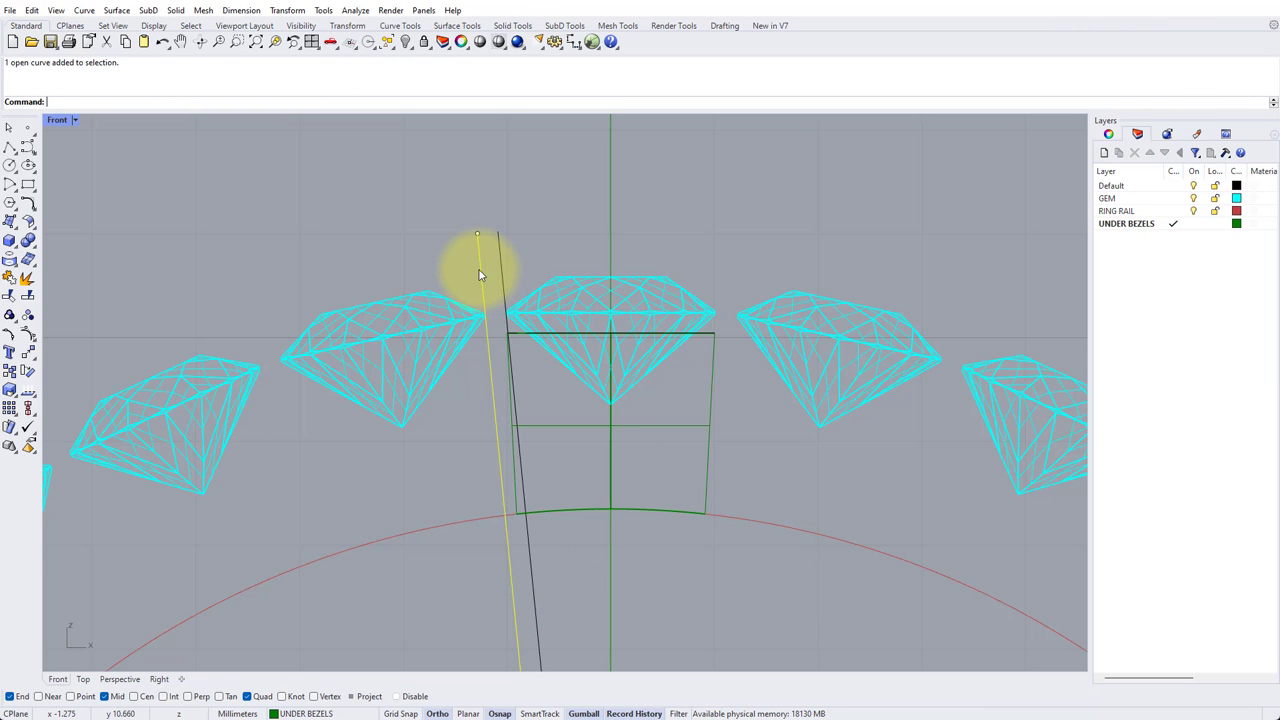
pyautogui.press('Delete')
pyautogui.click(499, 263)
pyautogui.press('Delete')
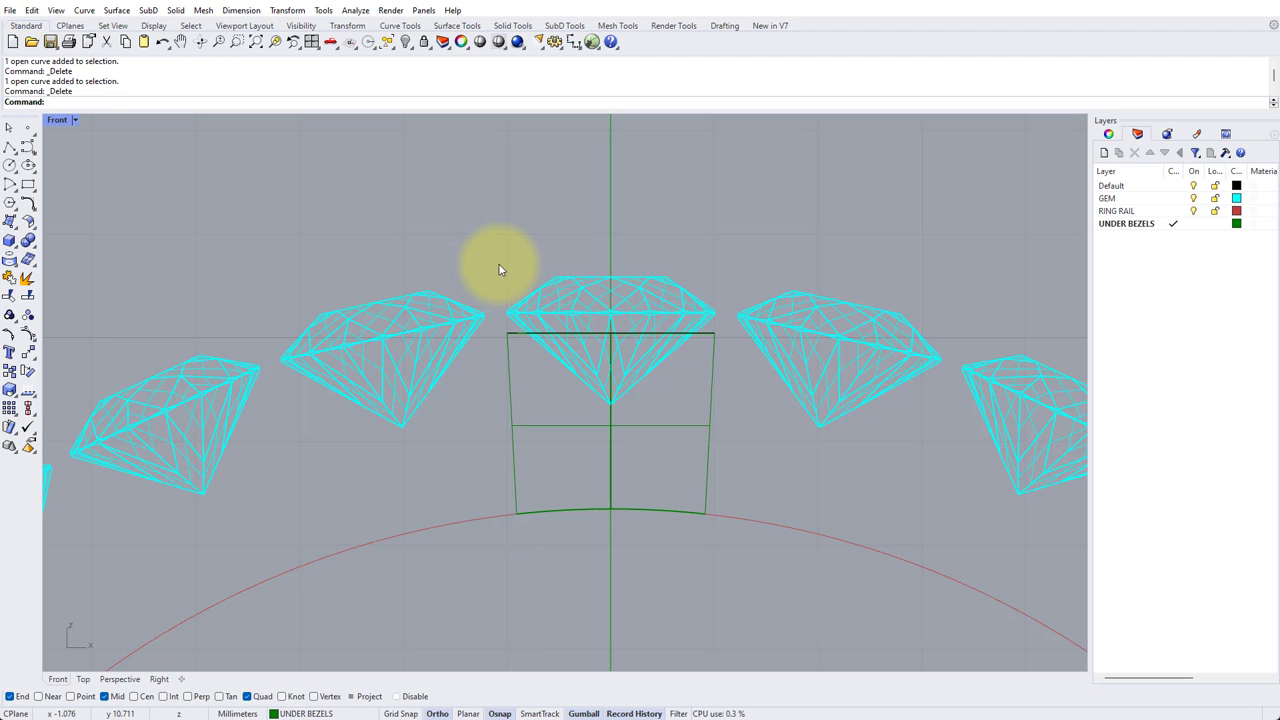
# - Switch from the maximized front view to a maximized Perspective view of the top bezel and set its display mode to Ghosted
pyautogui.doubleClick(57, 119)
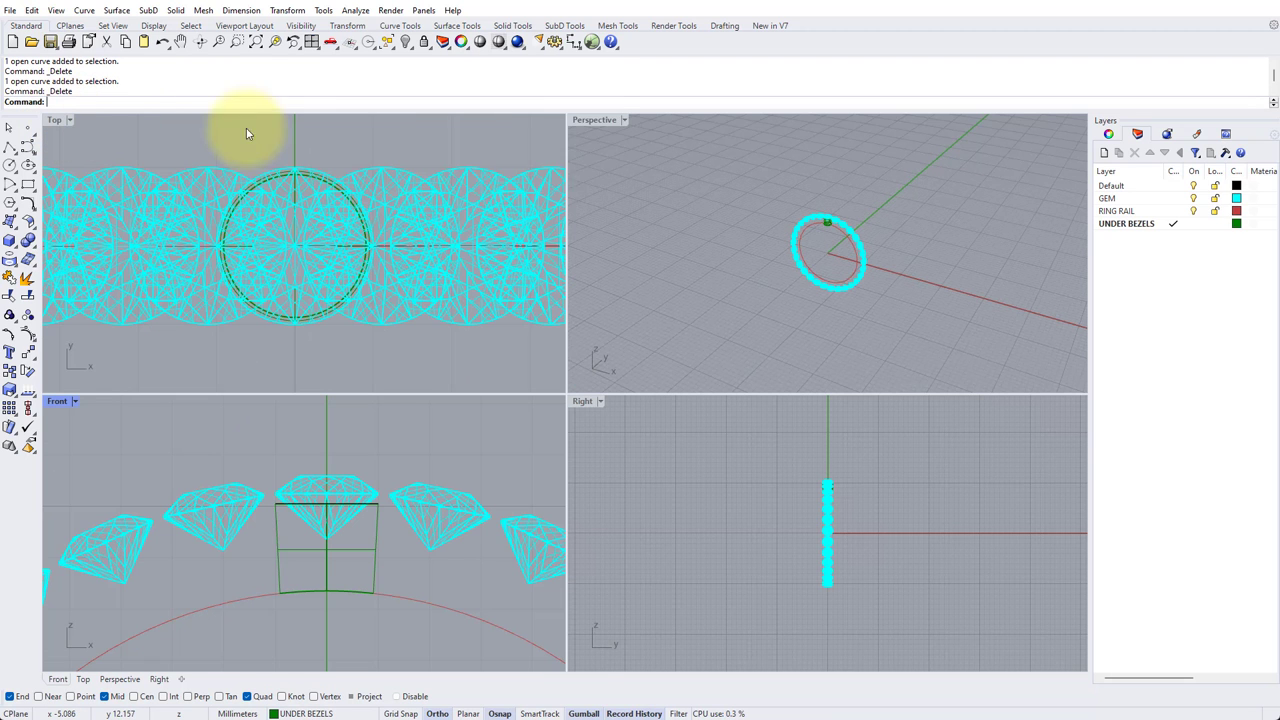
pyautogui.doubleClick(587, 119)
pyautogui.moveTo(477, 277); pyautogui.dragTo(563, 337, button='right')
pyautogui.scroll(6, 564, 336)
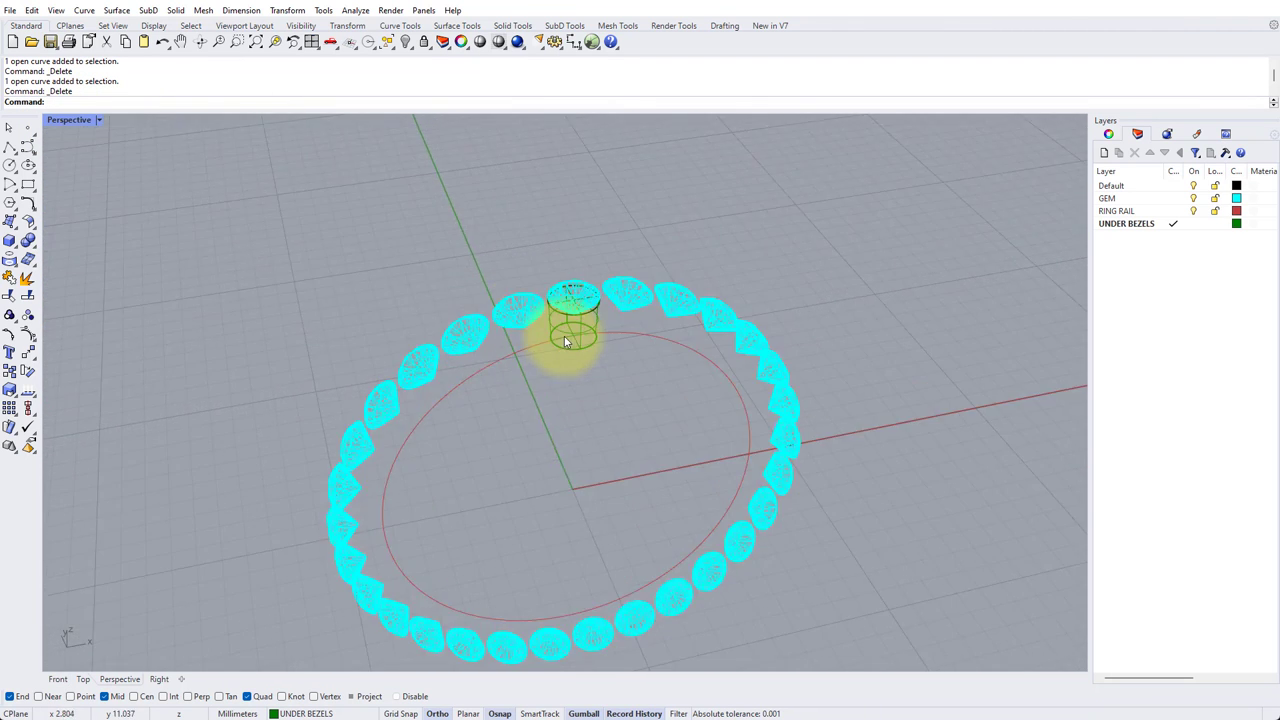
pyautogui.scroll(5, 599, 330)
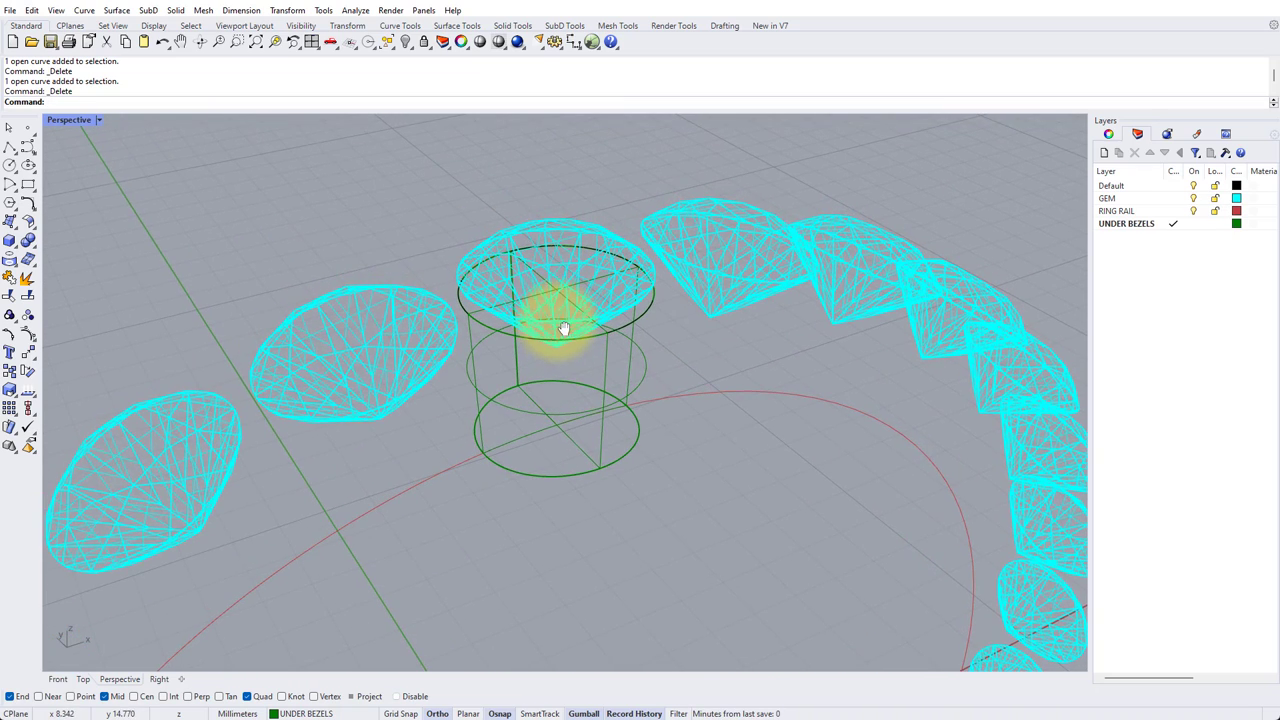
pyautogui.click(80, 120)
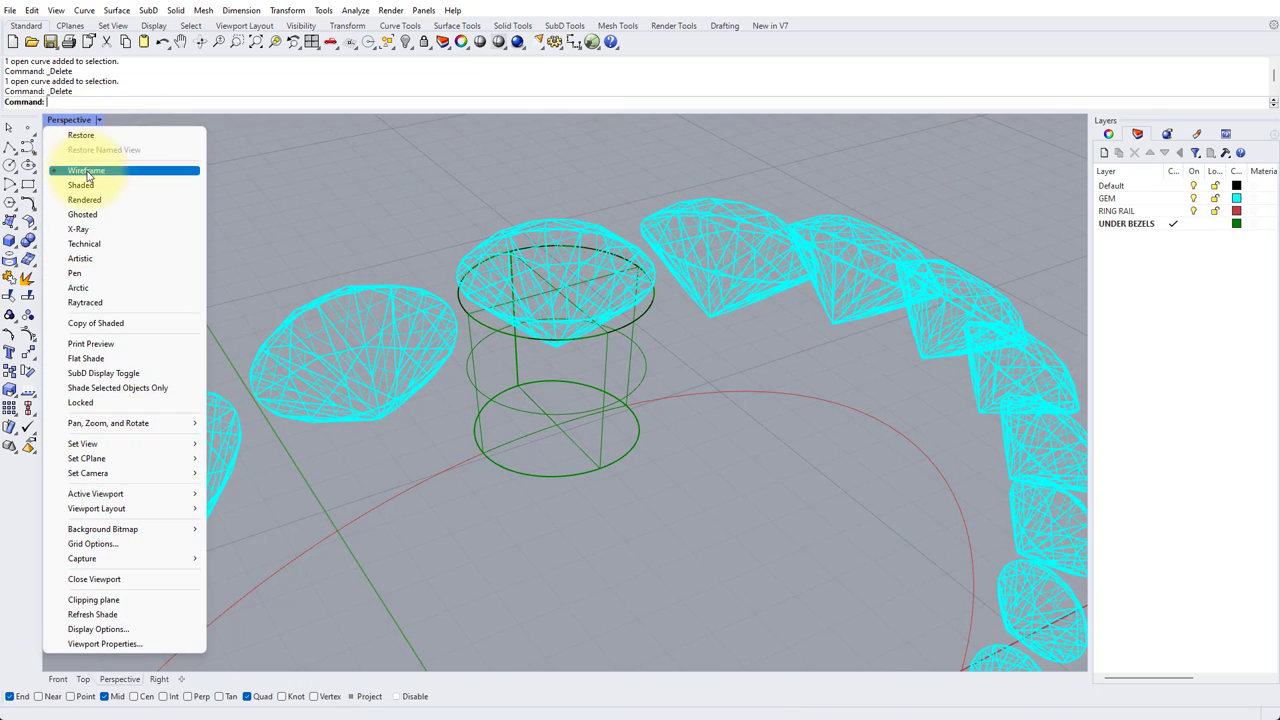
pyautogui.click(90, 214)
pyautogui.scroll(5, 643, 340)
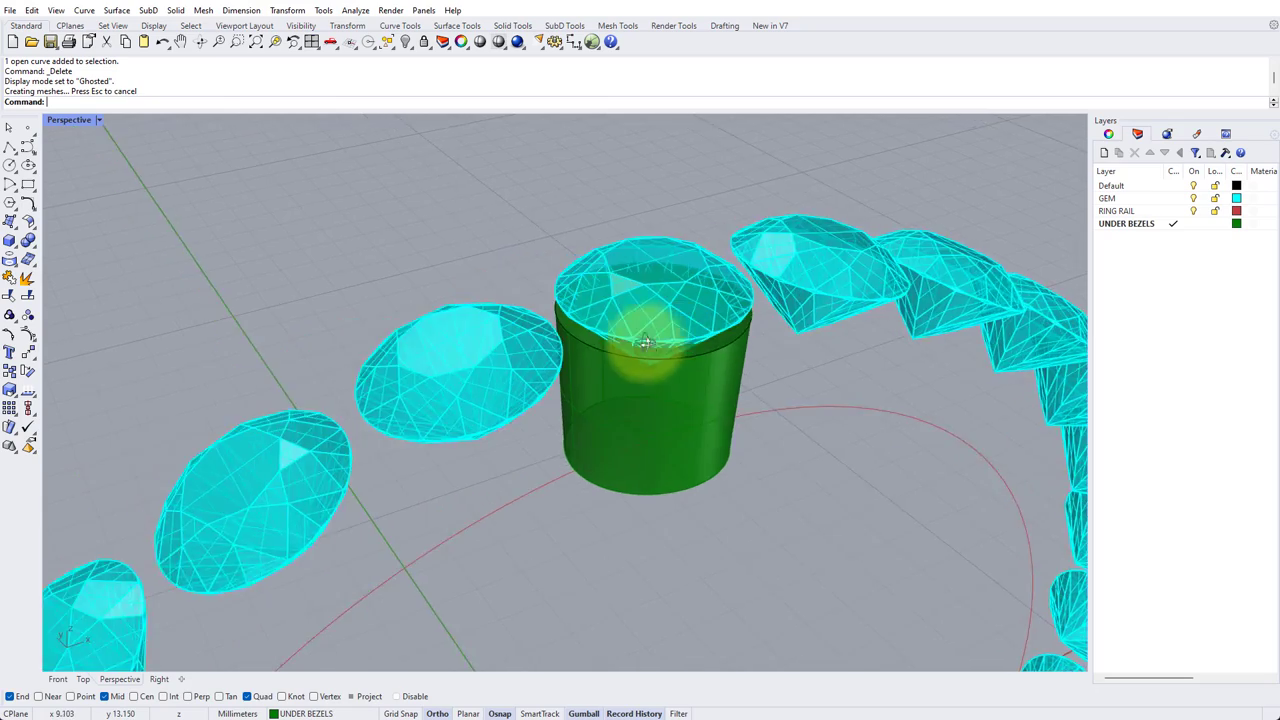
pyautogui.moveTo(590, 242); pyautogui.dragTo(543, 251, button='right')
pyautogui.scroll(4, 577, 304)
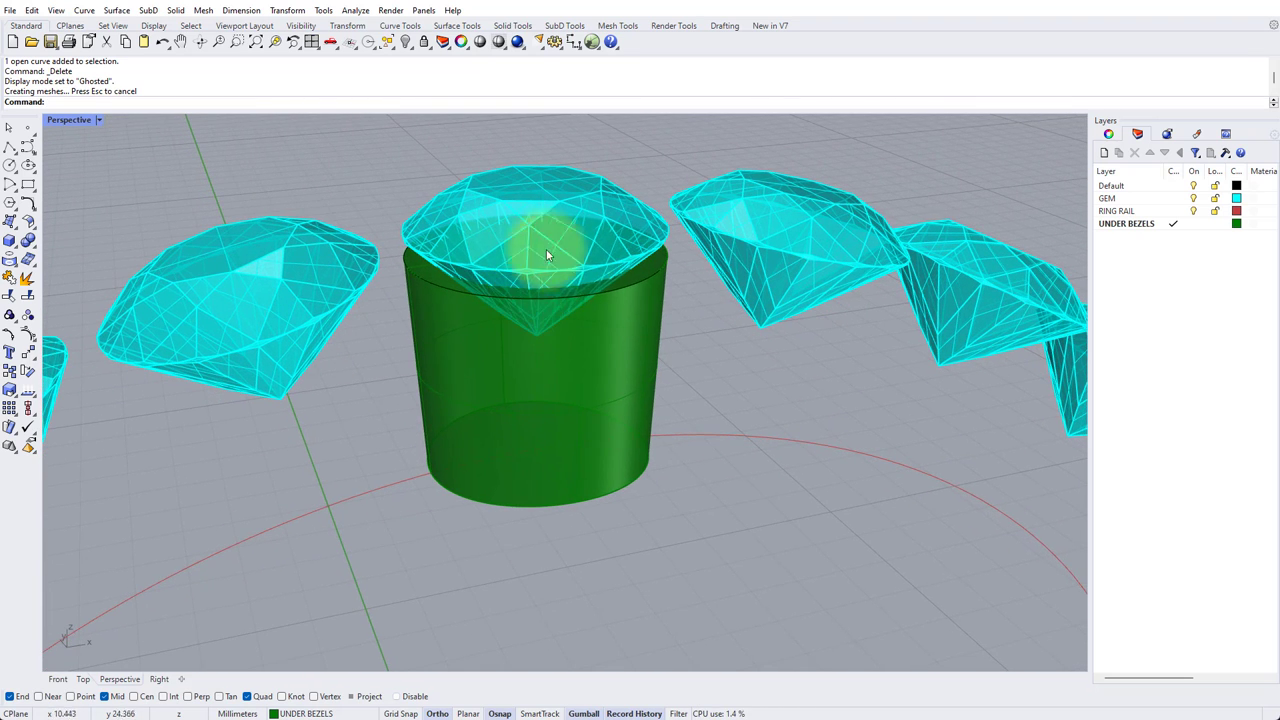
# - Hide the GEM layer and shell the tapered bezel solid with a thickness of 0.8 mm, removing its top face
pyautogui.click(1193, 199)
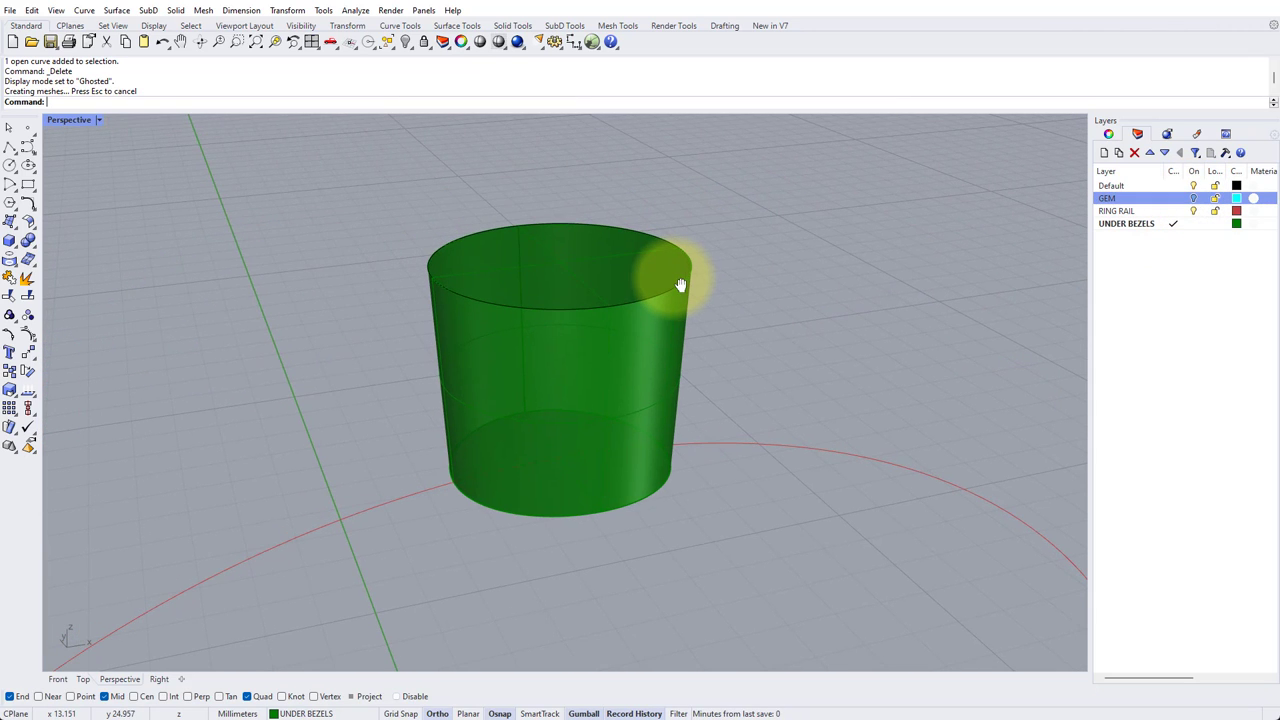
pyautogui.write('Shell')
pyautogui.press('Return')
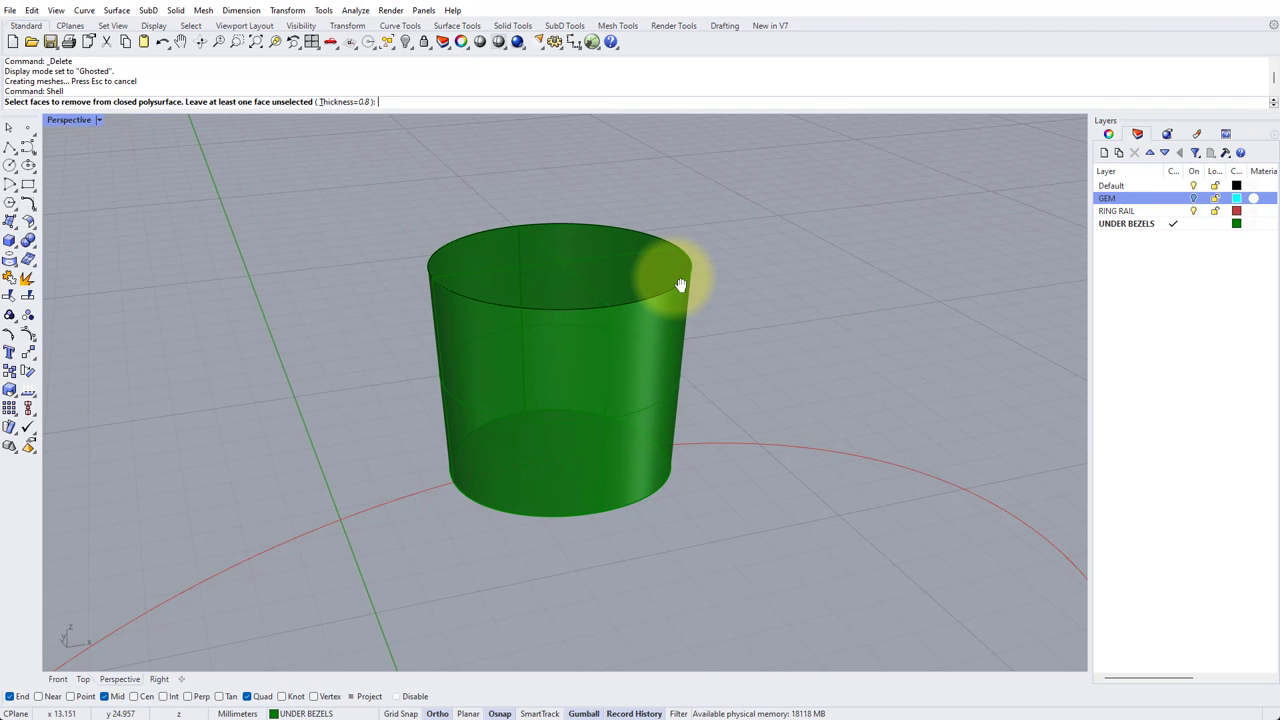
pyautogui.click(347, 102)
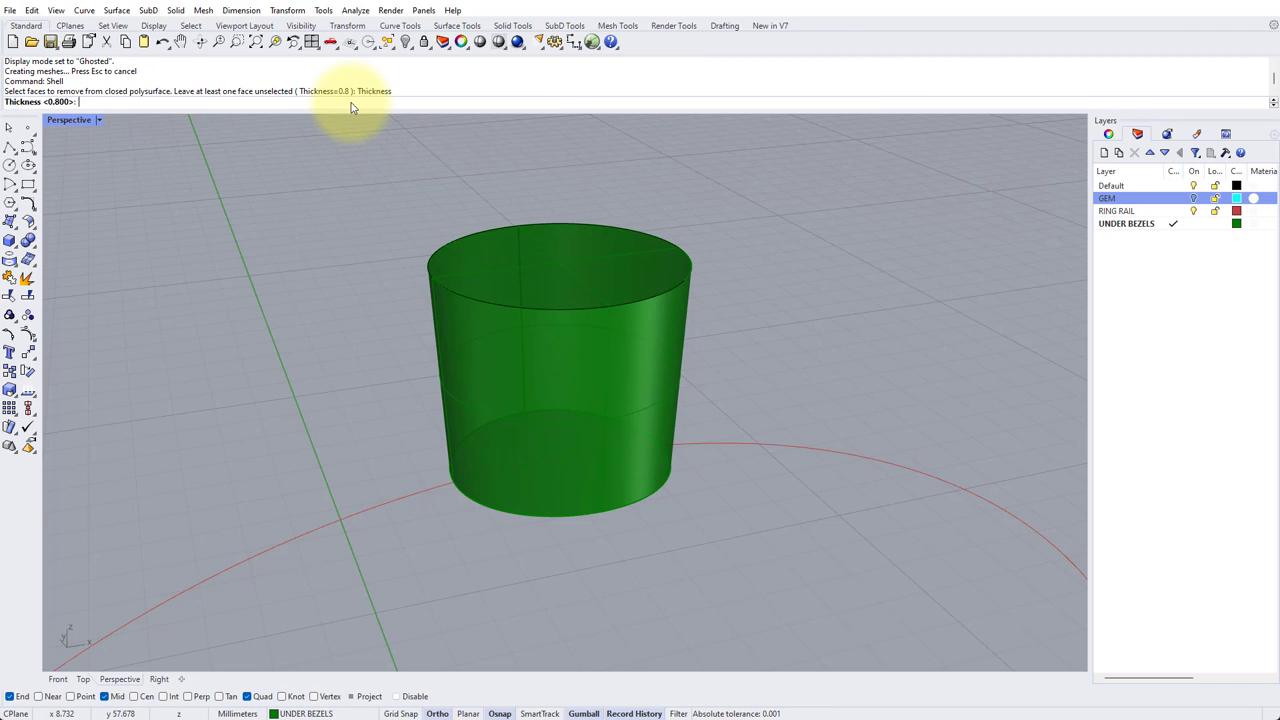
pyautogui.write('.8')
pyautogui.press('Return')
pyautogui.click(578, 264)
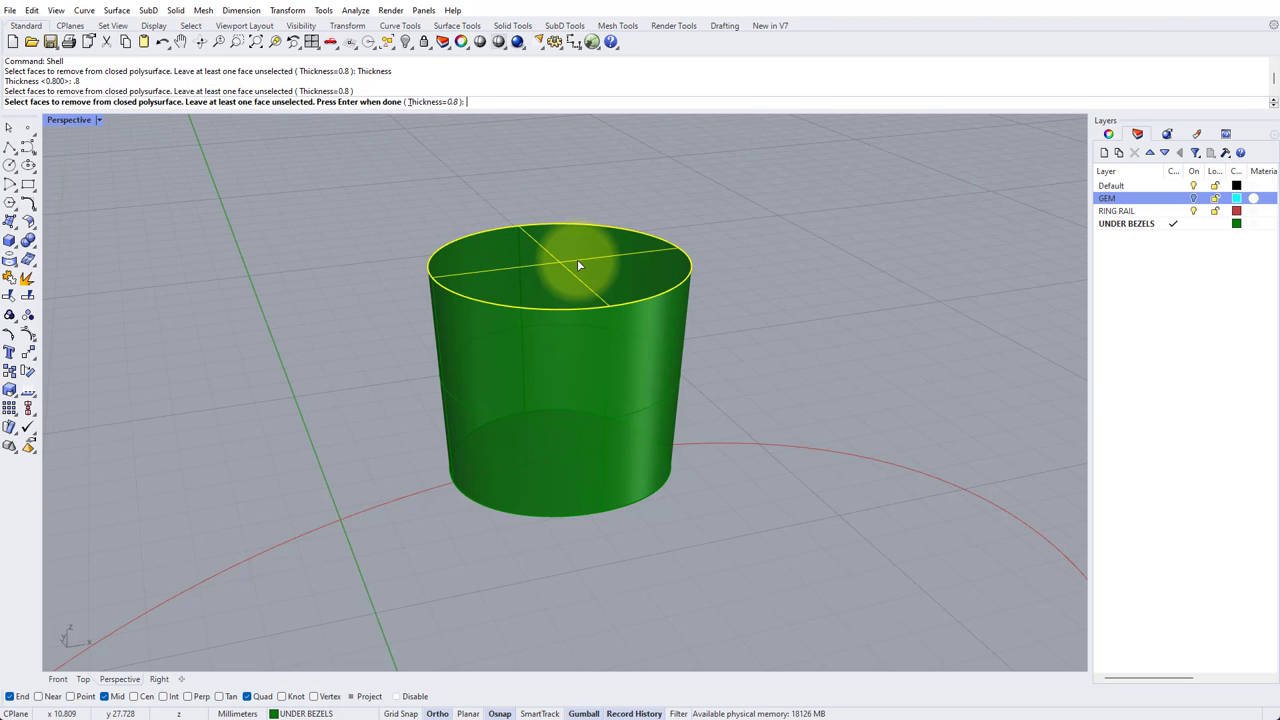
pyautogui.moveTo(577, 259); pyautogui.dragTo(585, 339, button='right')
pyautogui.scroll(5, 585, 339)
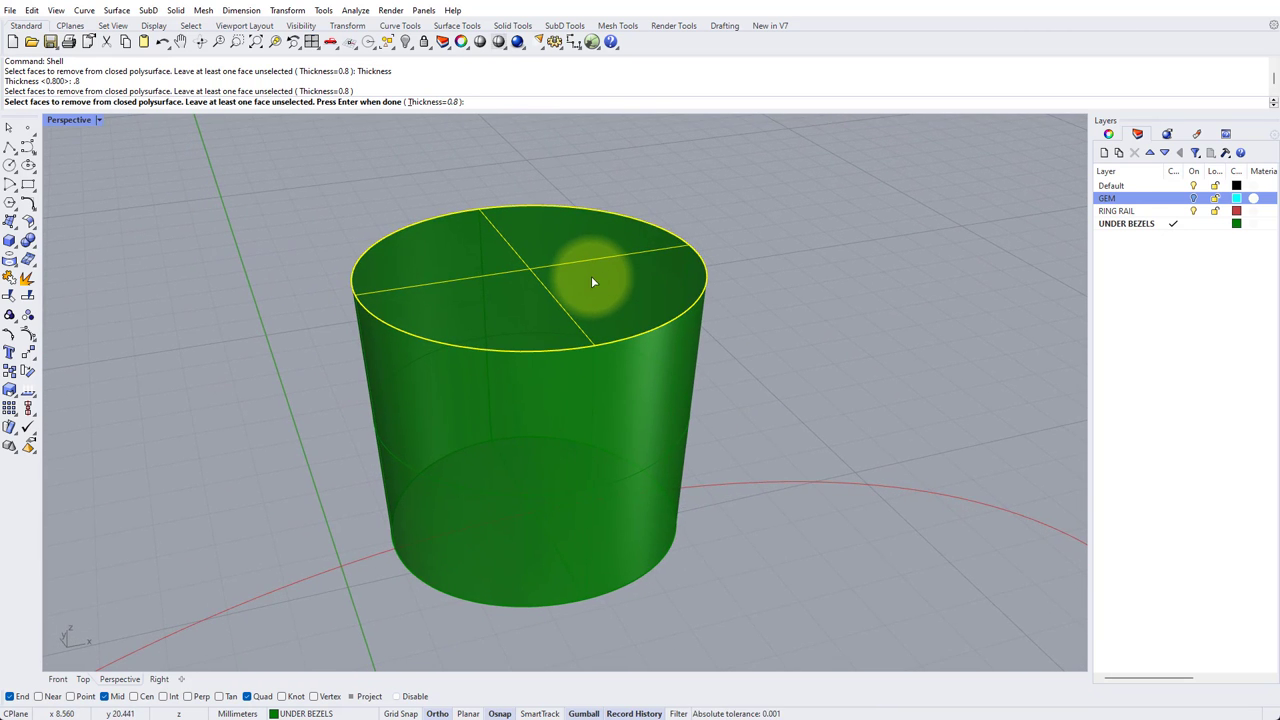
pyautogui.press('Return')
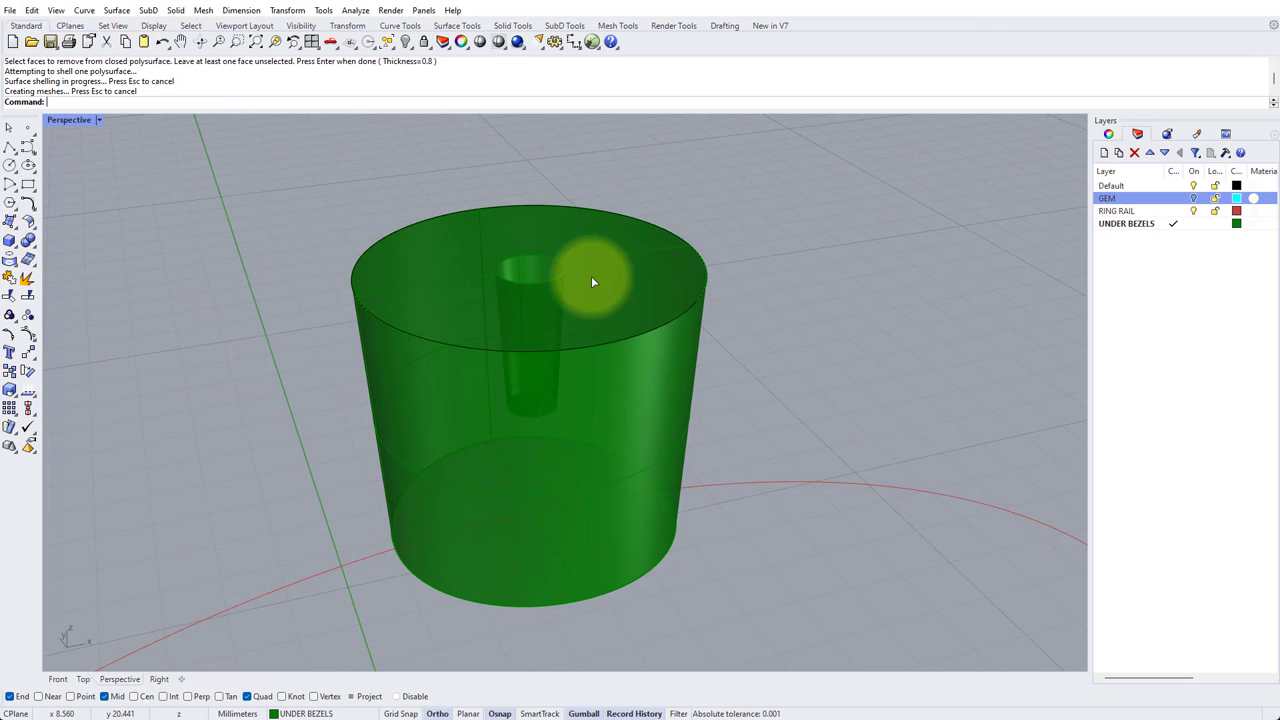
# - Chamfer both halves of the central hole's upper edge on the bezel with ChamferEdge at a distance of 0.6 mm
pyautogui.keyDown('shift'); pyautogui.moveTo(480, 314); pyautogui.dragTo(538, 292, button='right'); pyautogui.keyUp('shift')
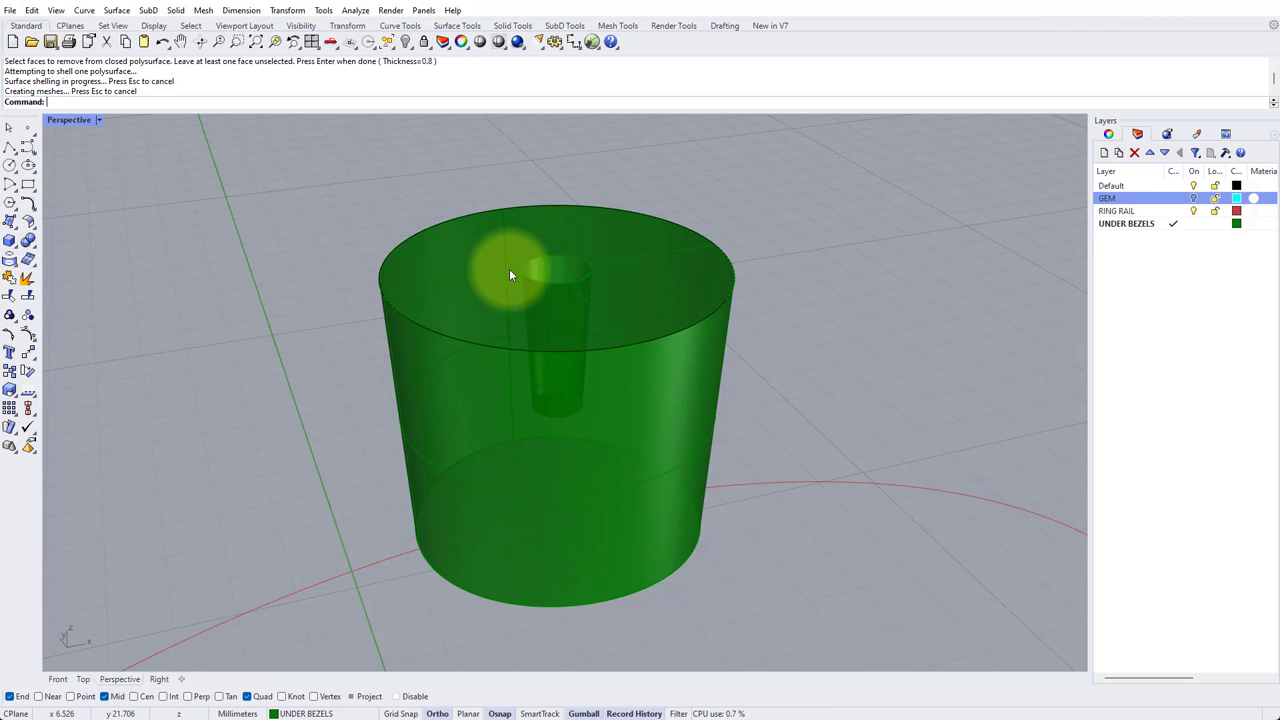
pyautogui.write('Chamfer')
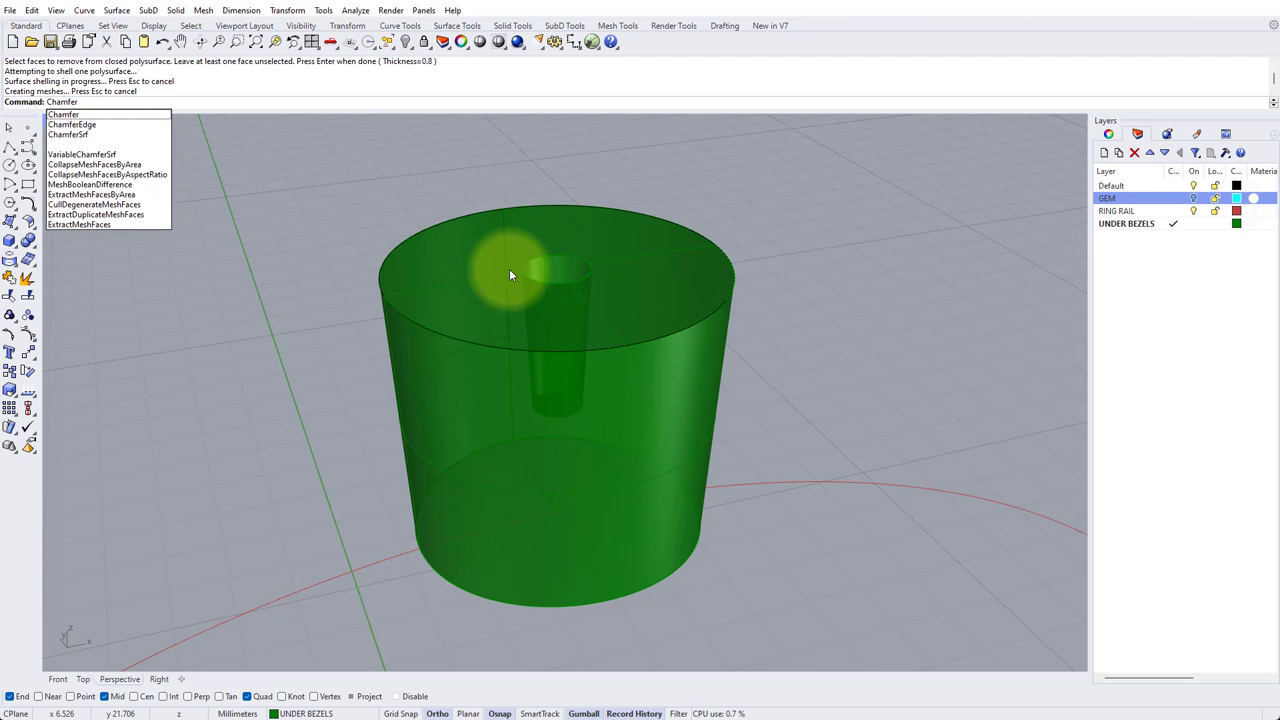
pyautogui.press('Down')
pyautogui.press('Return')
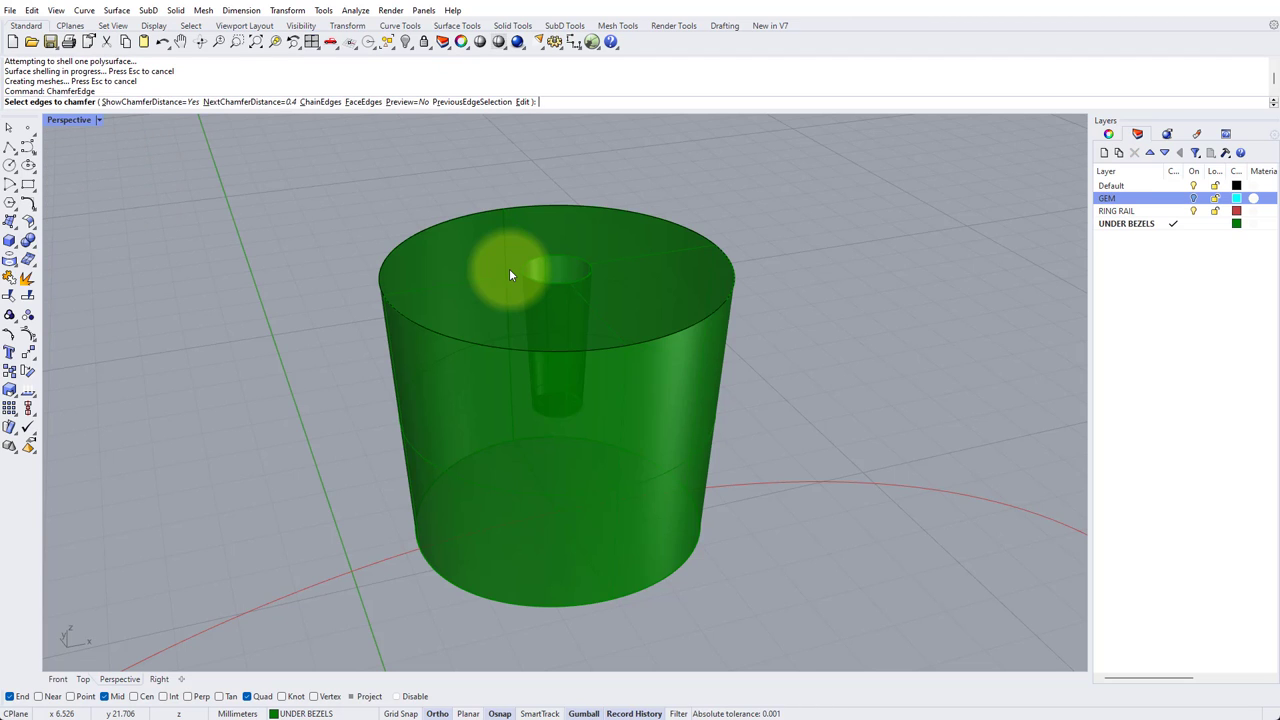
pyautogui.write('.6')
pyautogui.press('Return')
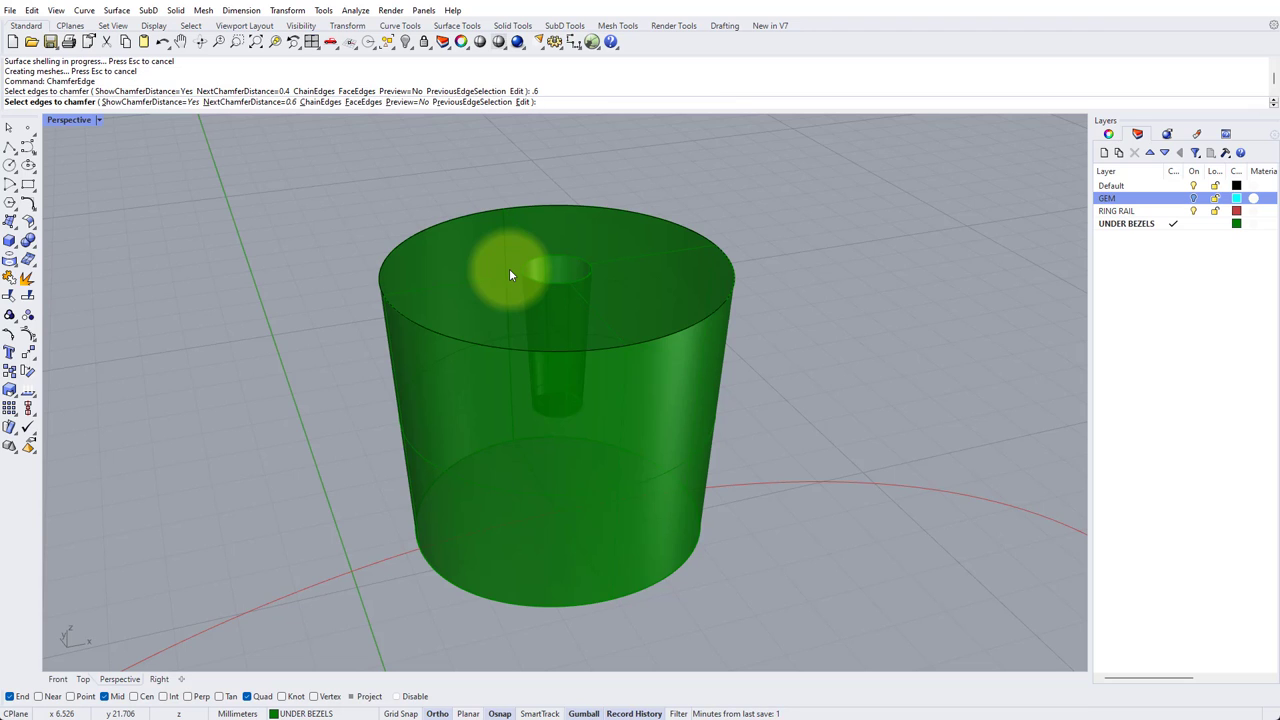
pyautogui.click(537, 286)
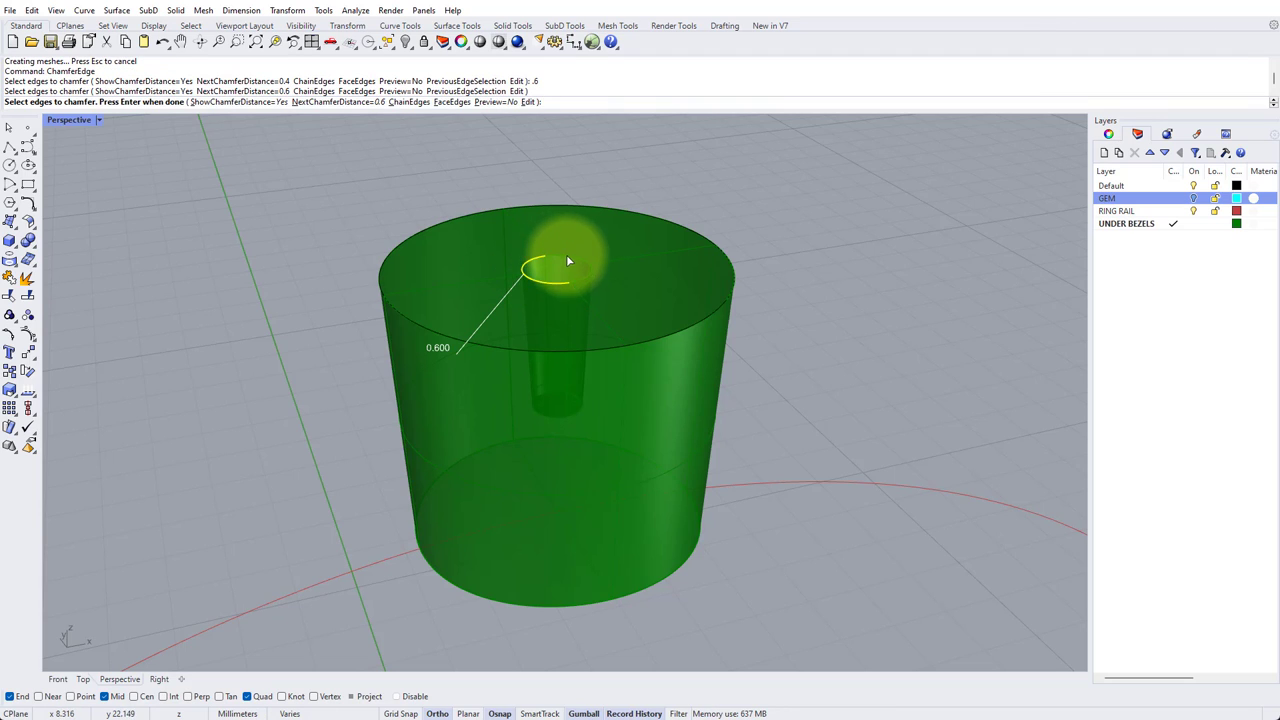
pyautogui.click(567, 261)
pyautogui.scroll(3, 565, 258)
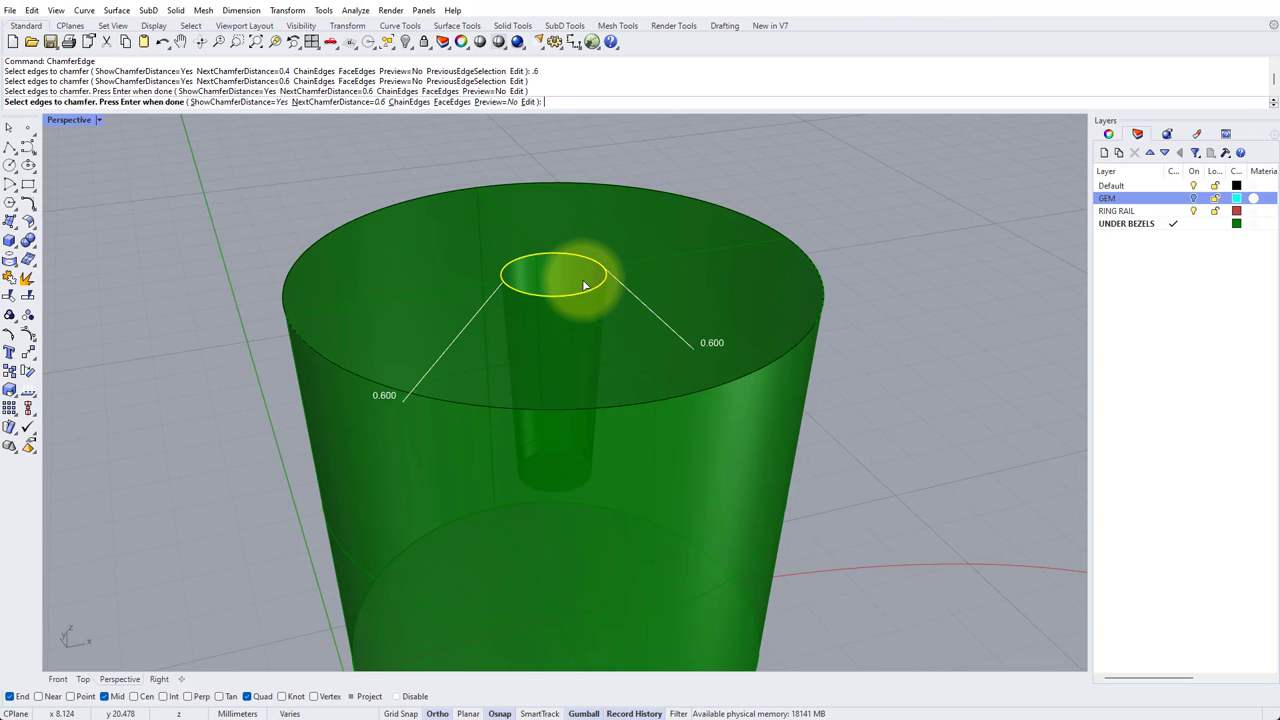
pyautogui.press('Return')
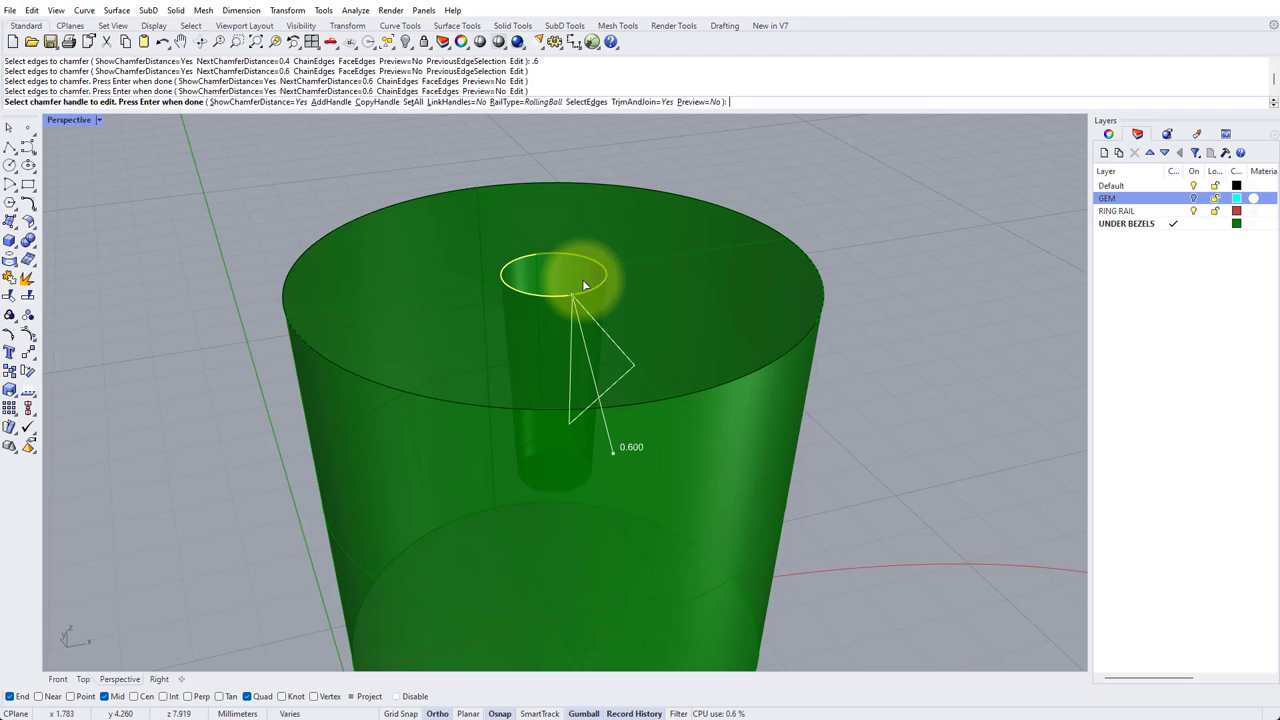
pyautogui.scroll(-3, 600, 280)
pyautogui.moveTo(634, 277); pyautogui.dragTo(777, 263, button='right')
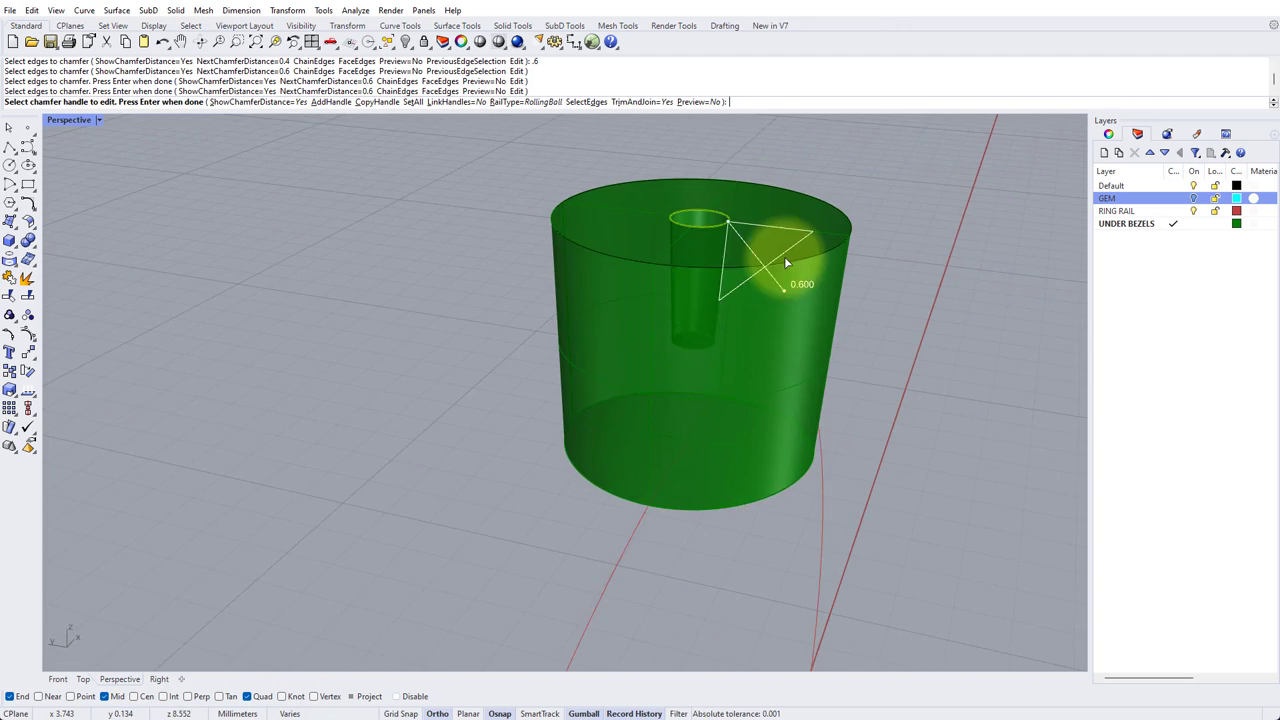
pyautogui.scroll(2, 812, 260)
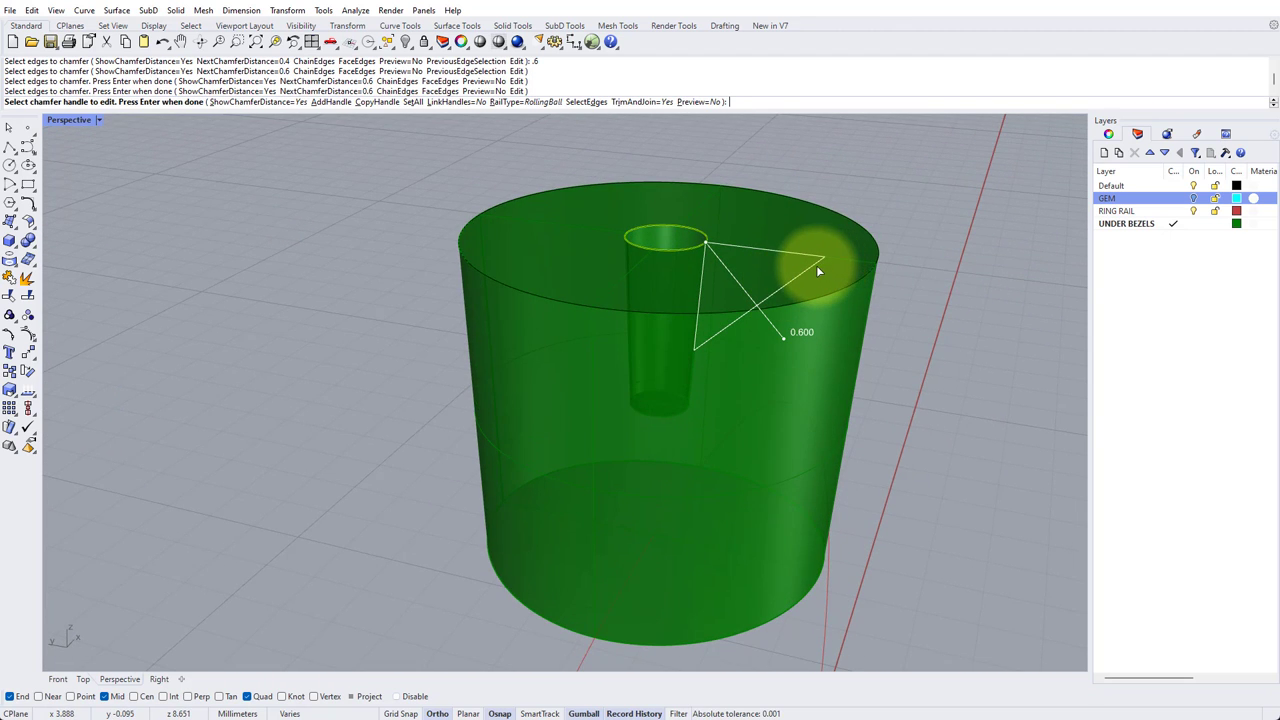
pyautogui.press('Return')
pyautogui.scroll(-2, 816, 265)
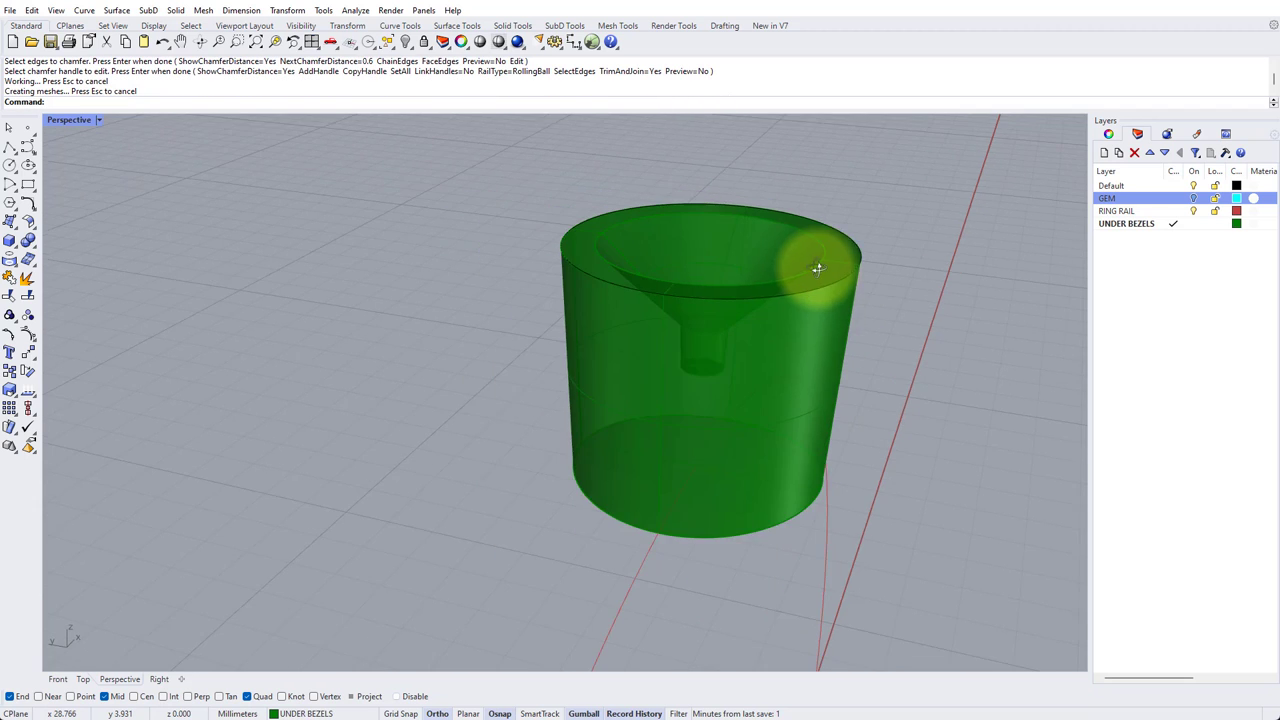
pyautogui.moveTo(817, 268); pyautogui.dragTo(569, 289, button='right')
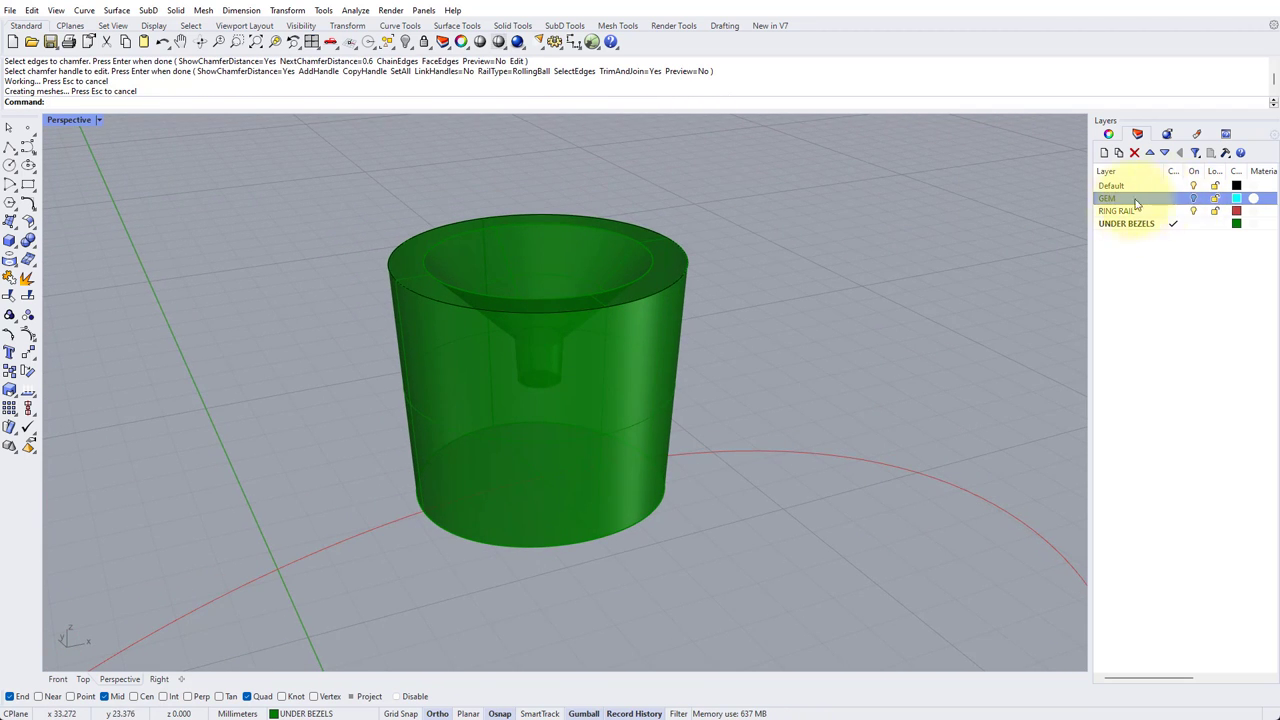
# - Show the GEM layer and examine how the topmost gem's pavilion sits in the chamfered bezel seat
pyautogui.click(1193, 198)
pyautogui.moveTo(701, 258); pyautogui.dragTo(570, 201, button='right')
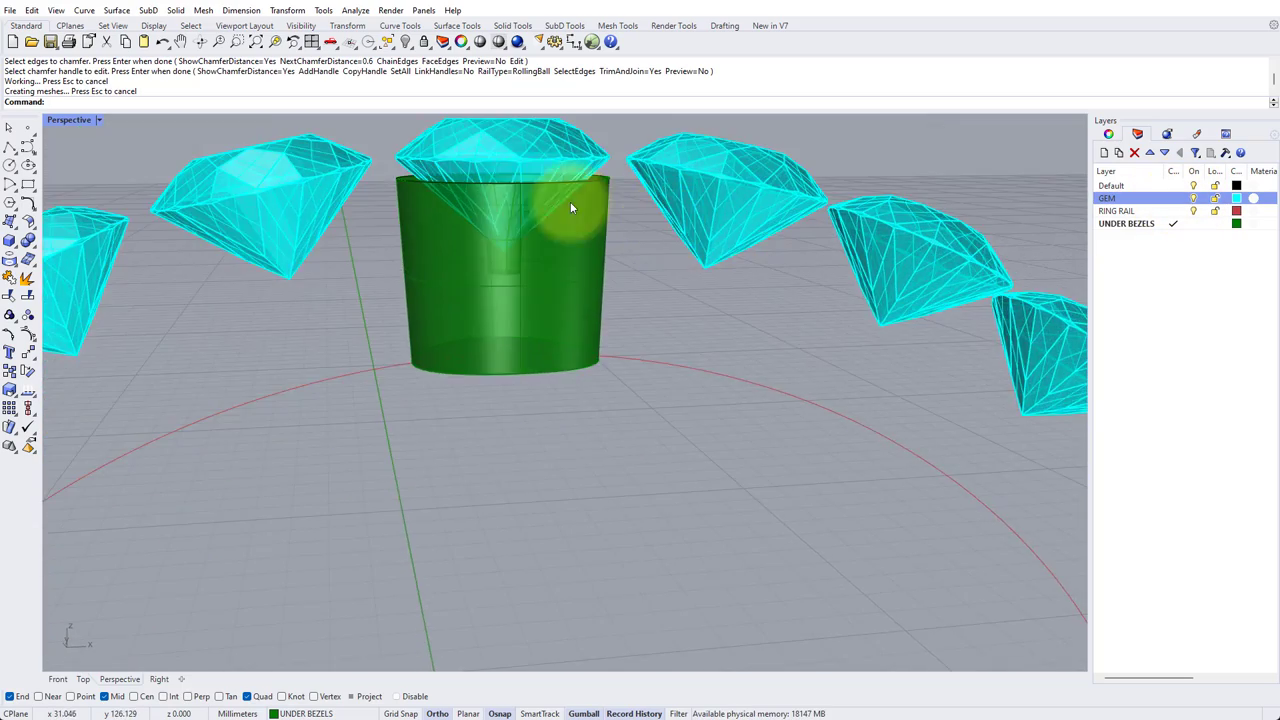
pyautogui.scroll(3, 519, 238)
pyautogui.scroll(5, 519, 238)
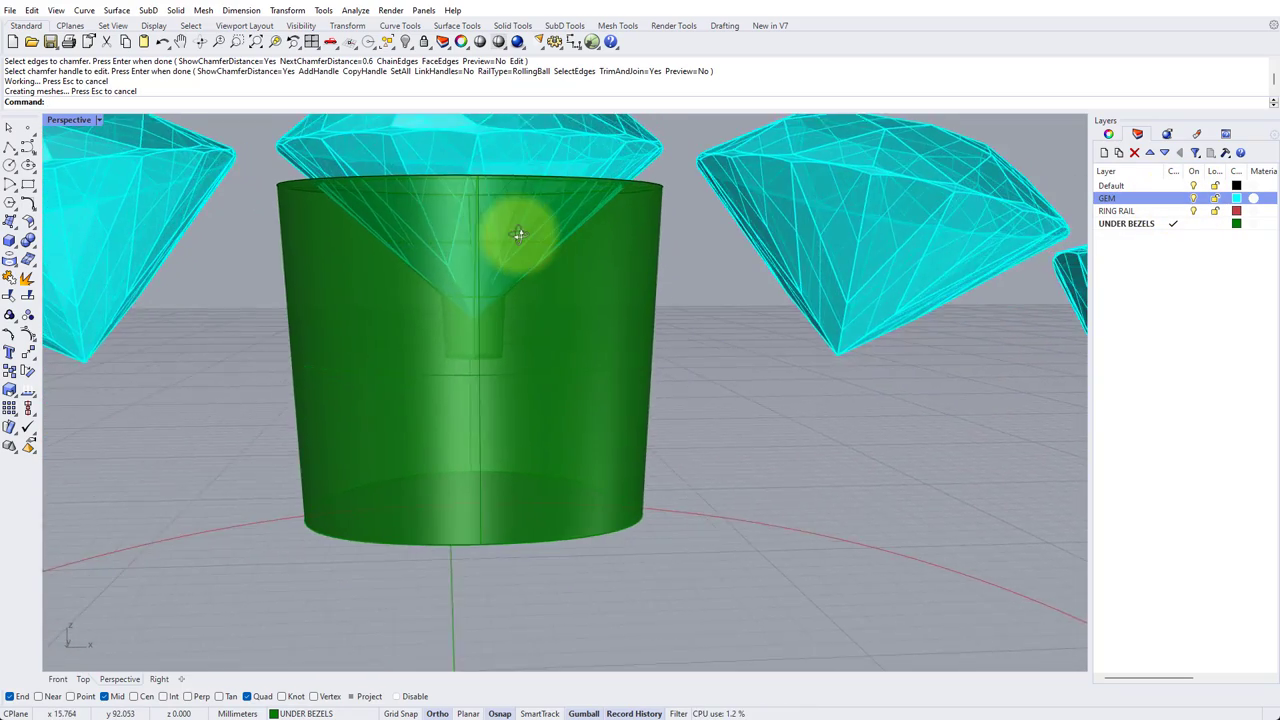
pyautogui.moveTo(520, 235); pyautogui.dragTo(382, 197, button='right')
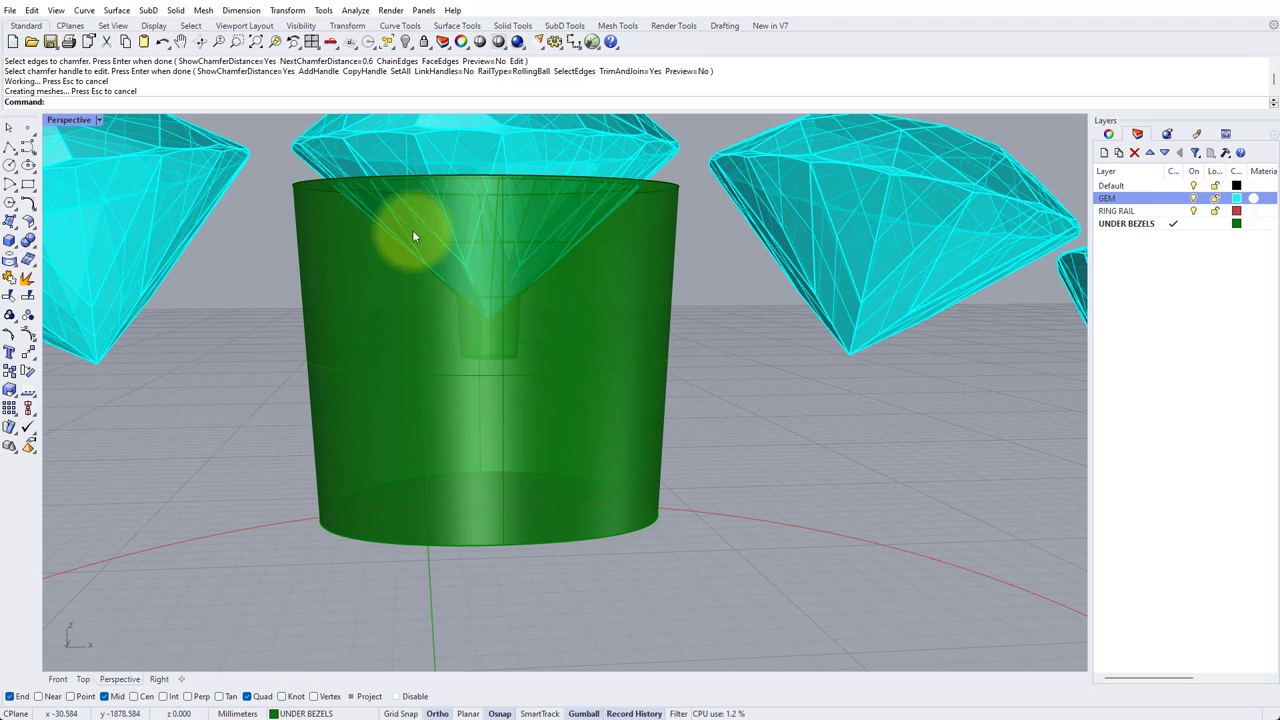
pyautogui.scroll(-5, 424, 252)
pyautogui.moveTo(474, 280); pyautogui.dragTo(530, 268, button='right')
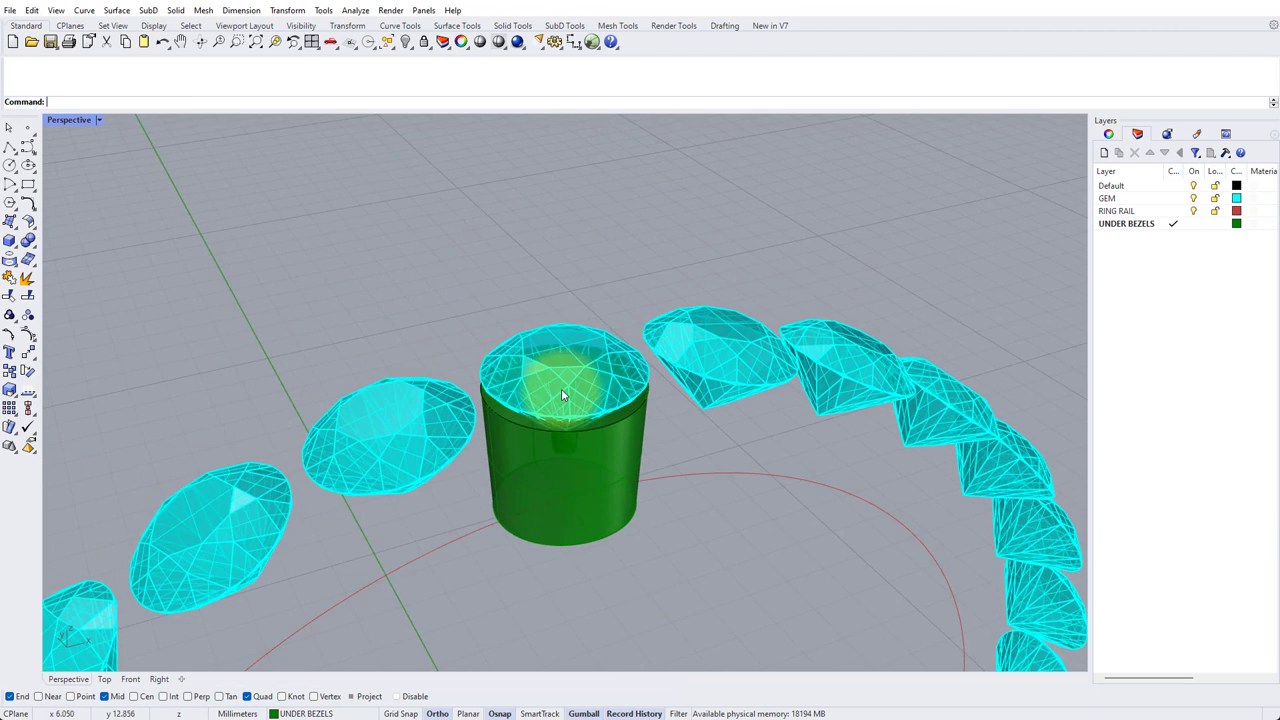
pyautogui.scroll(5, 561, 390)
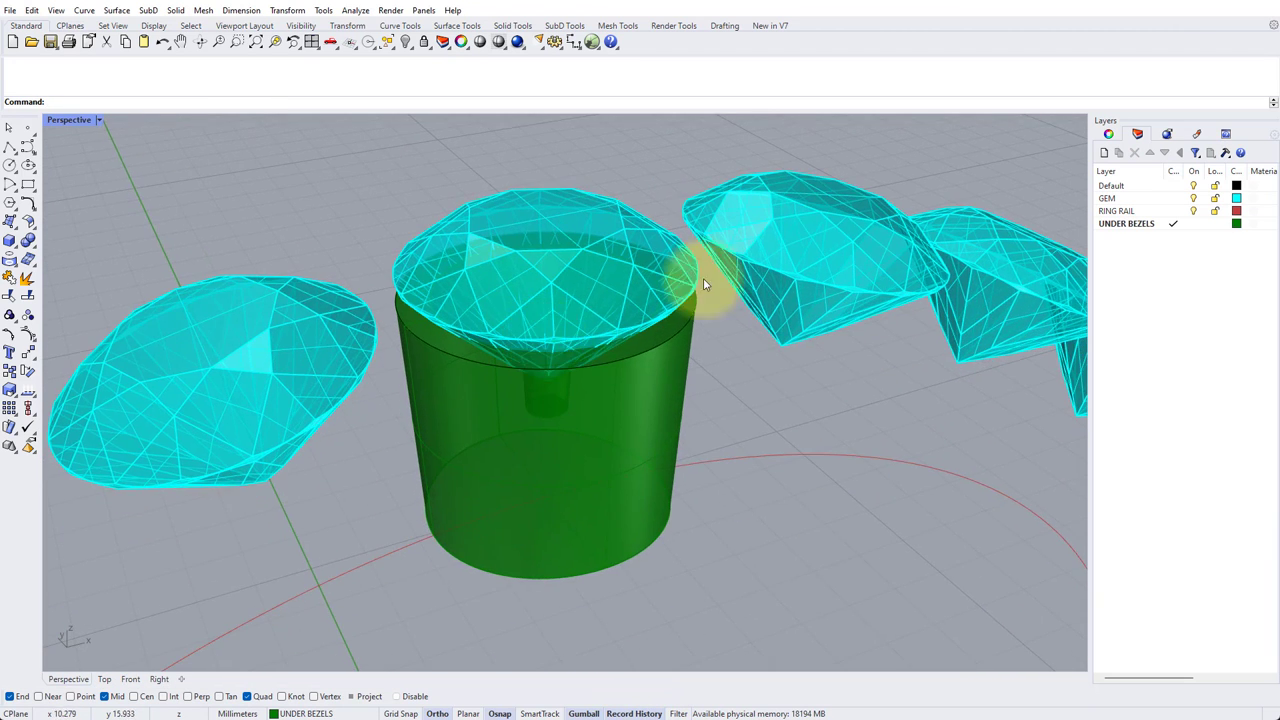
# - Hide the GEM layer and set the Perspective view to Shaded display to inspect the hole inside the bezel seat
pyautogui.click(1194, 198)
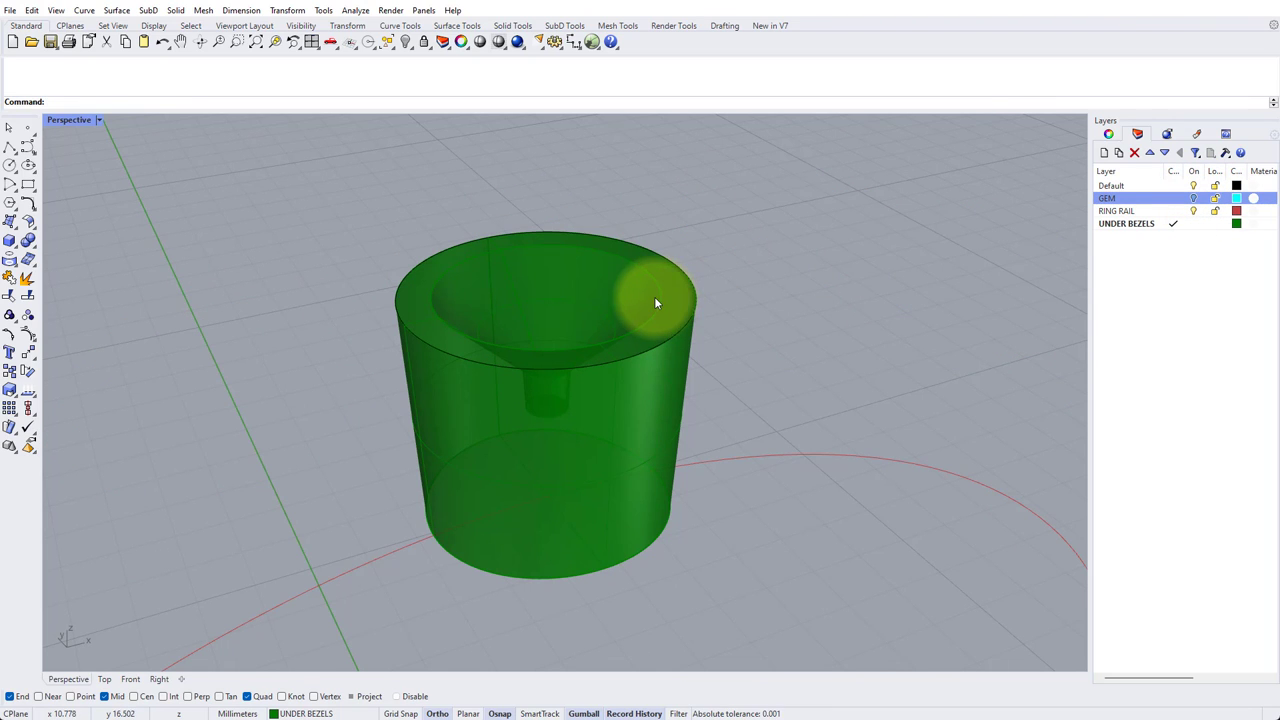
pyautogui.click(66, 120)
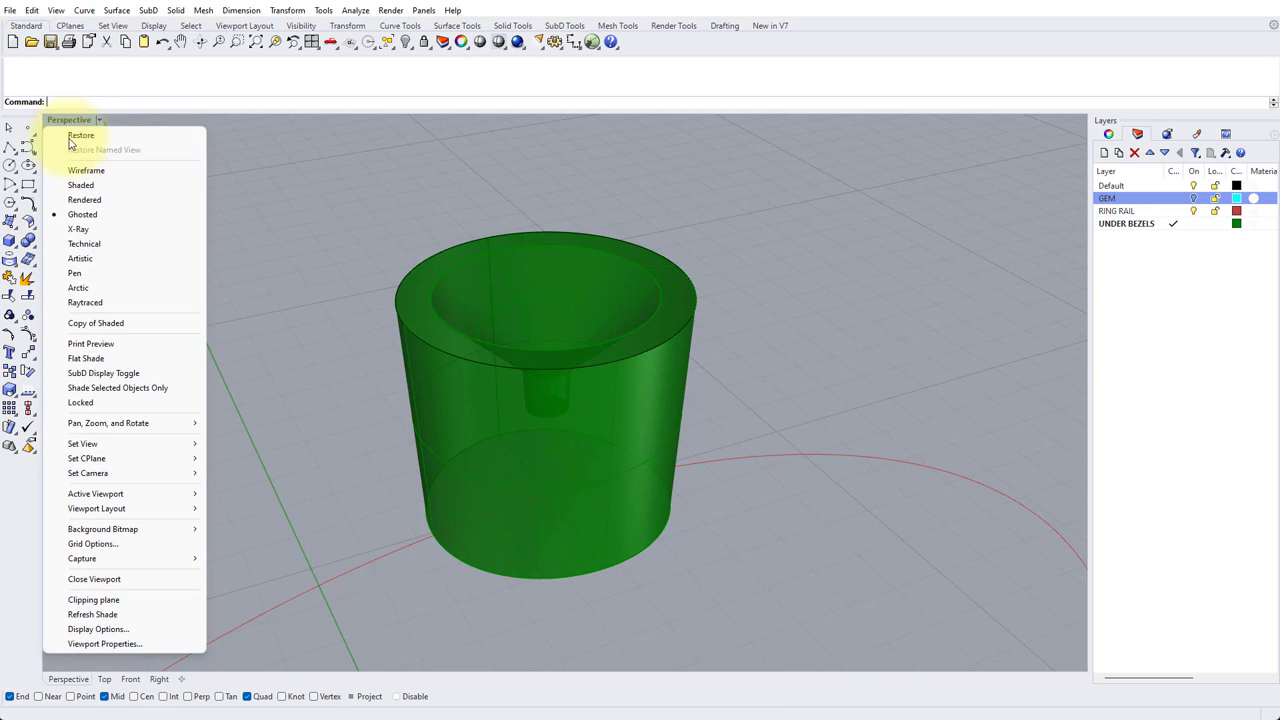
pyautogui.click(74, 187)
pyautogui.moveTo(340, 300)
pyautogui.mouseDown(button='right')
pyautogui.moveTo(418, 337)
pyautogui.moveTo(434, 374)
pyautogui.mouseUp(button='right')
pyautogui.scroll(5, 531, 417)
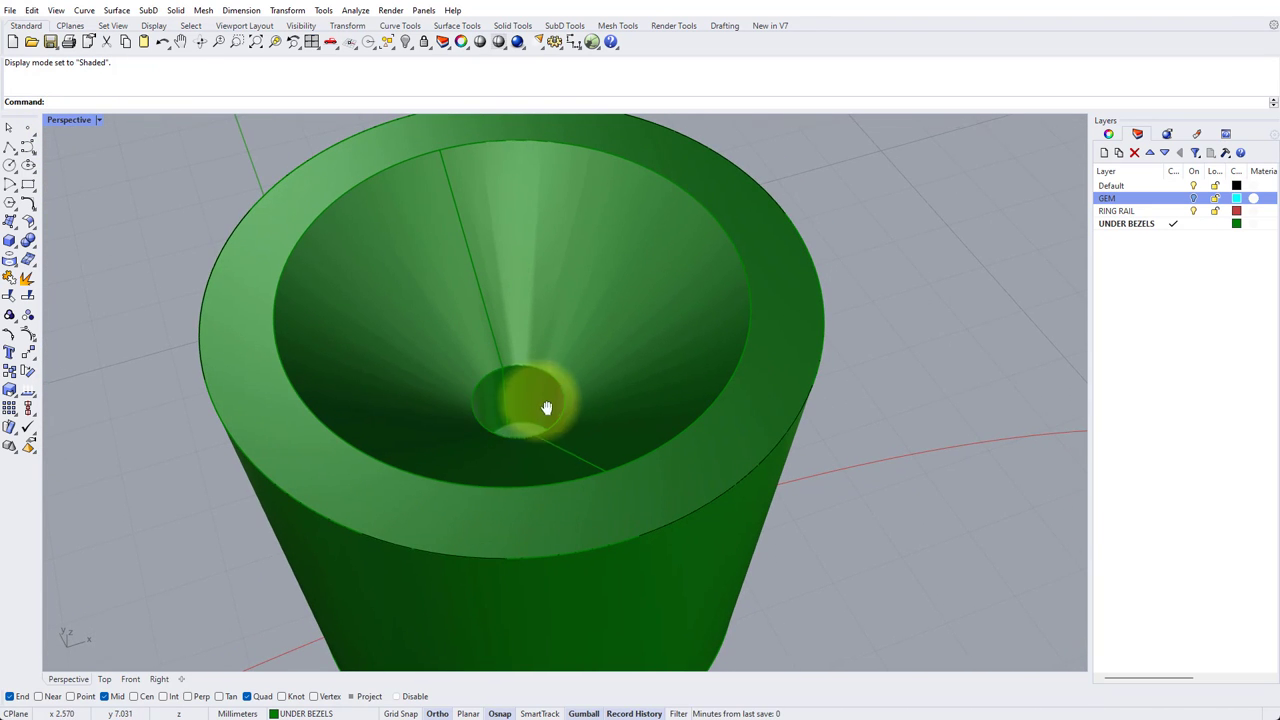
pyautogui.scroll(-3, 555, 395)
pyautogui.moveTo(571, 374)
pyautogui.keyDown('shift'); pyautogui.mouseDown(button='right')
pyautogui.moveTo(566, 400)
pyautogui.moveTo(574, 390)
pyautogui.mouseUp(button='right'); pyautogui.keyUp('shift')
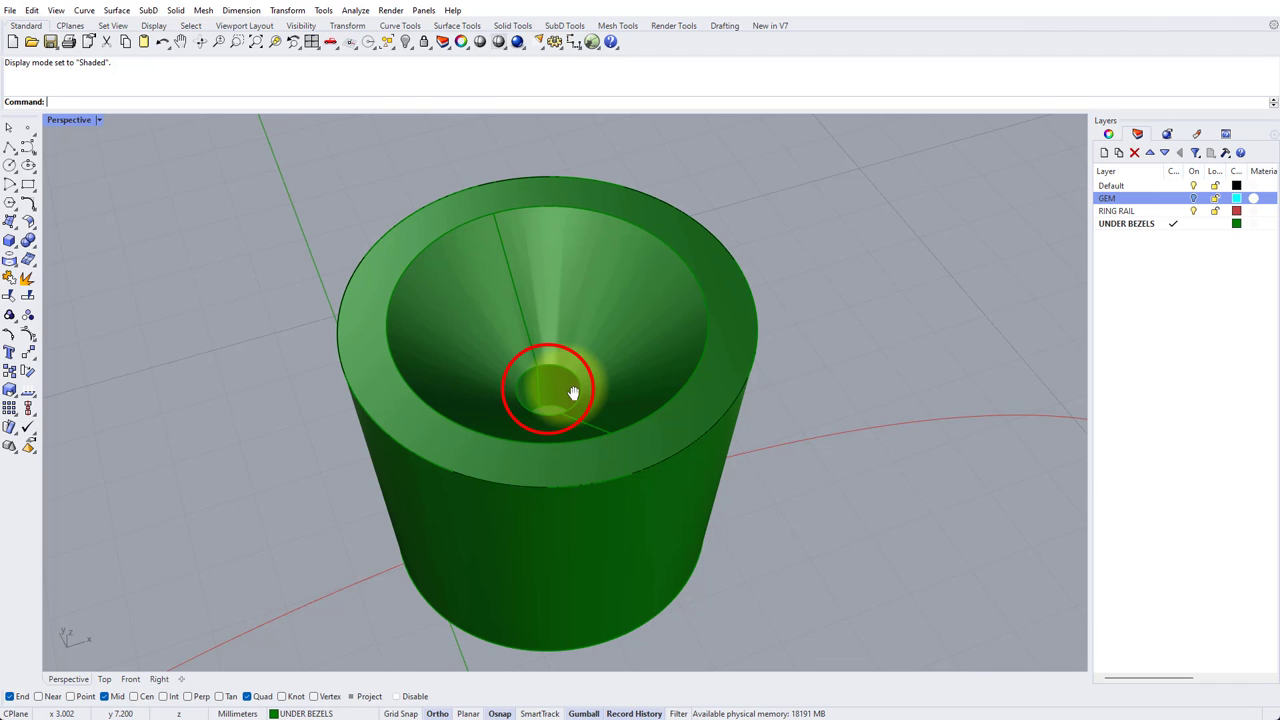
# - Measure the distance across the hole at the base of the bezel seat and the length of the hole's vertical seam
pyautogui.click(359, 11)
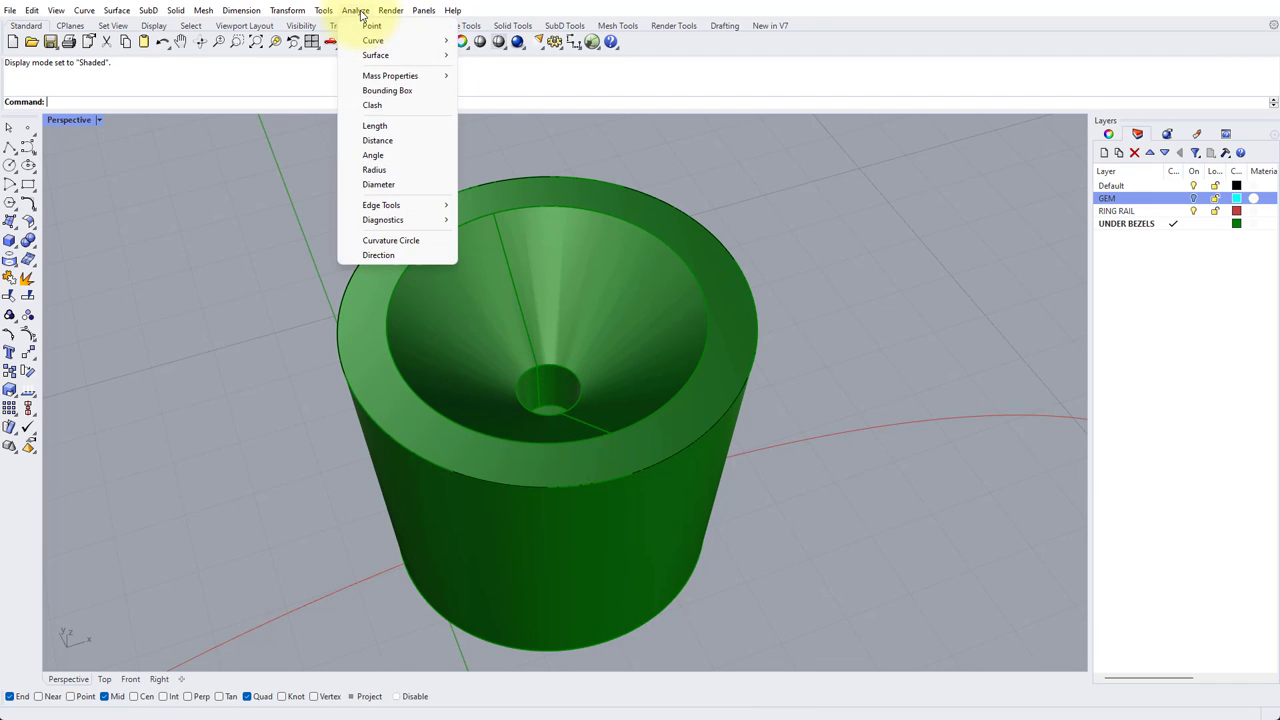
pyautogui.click(379, 140)
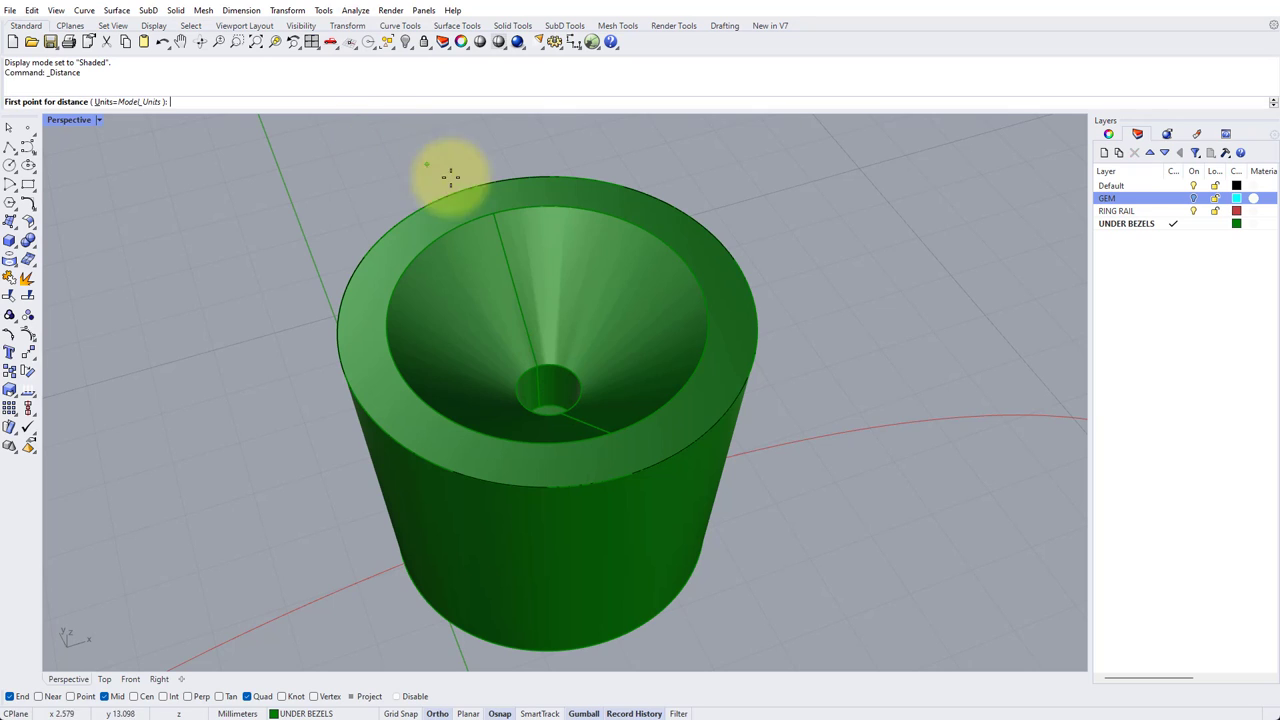
pyautogui.click(519, 397)
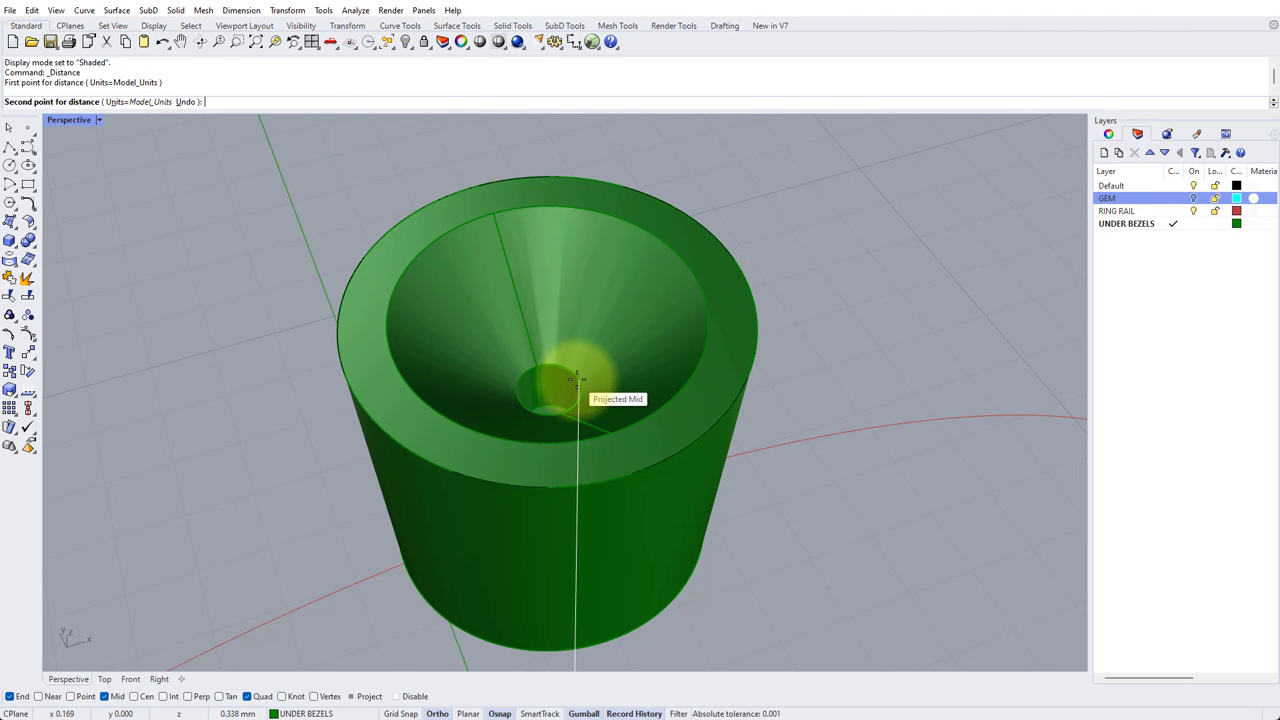
pyautogui.click(577, 380)
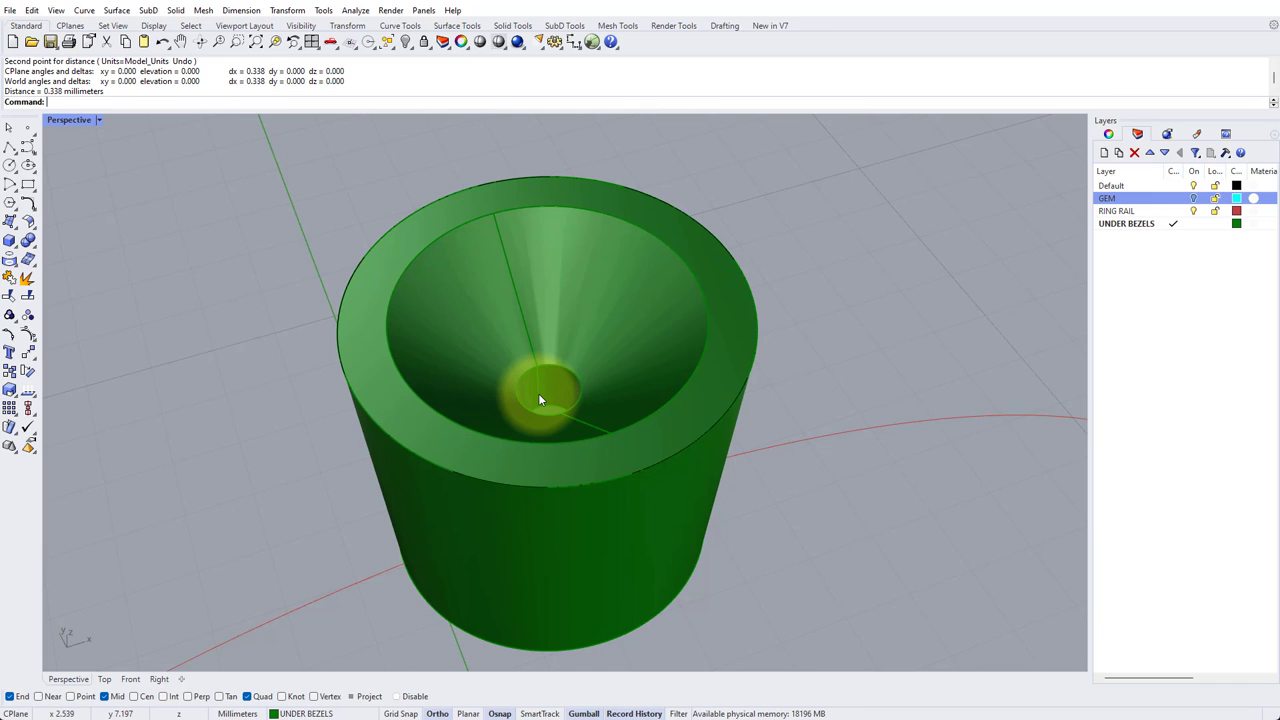
pyautogui.click(355, 10)
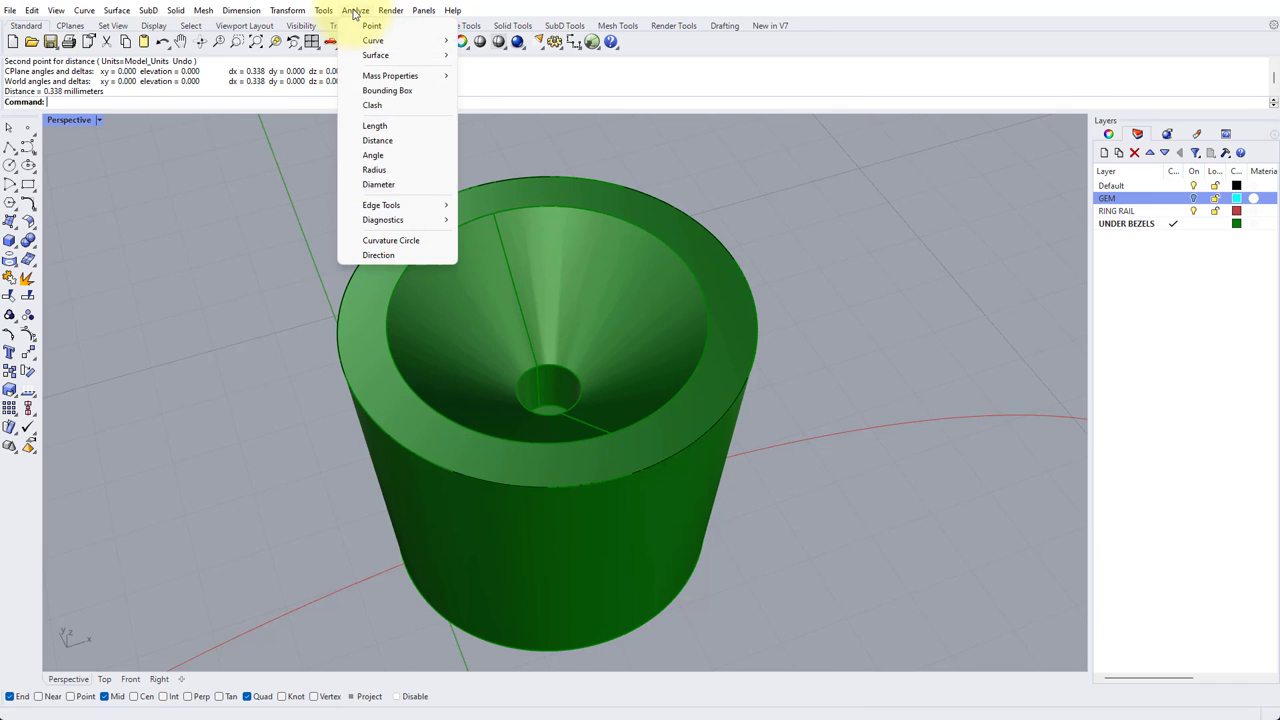
pyautogui.click(397, 128)
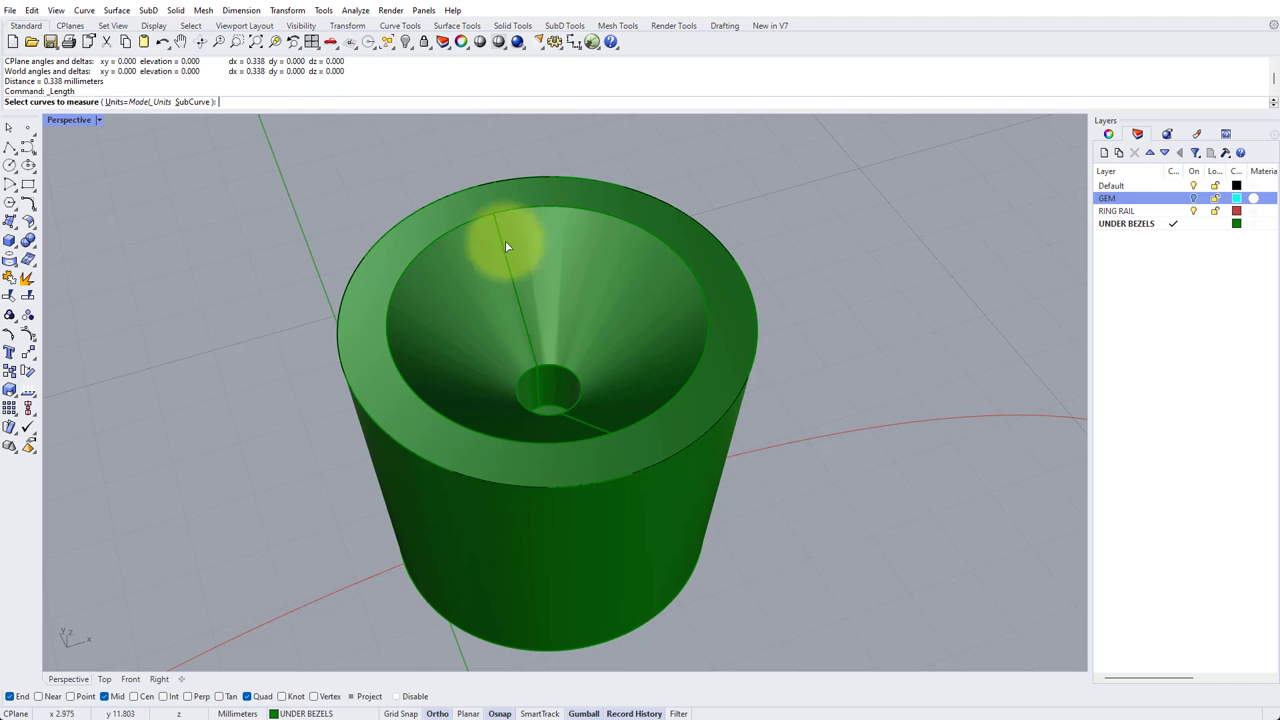
pyautogui.click(540, 386)
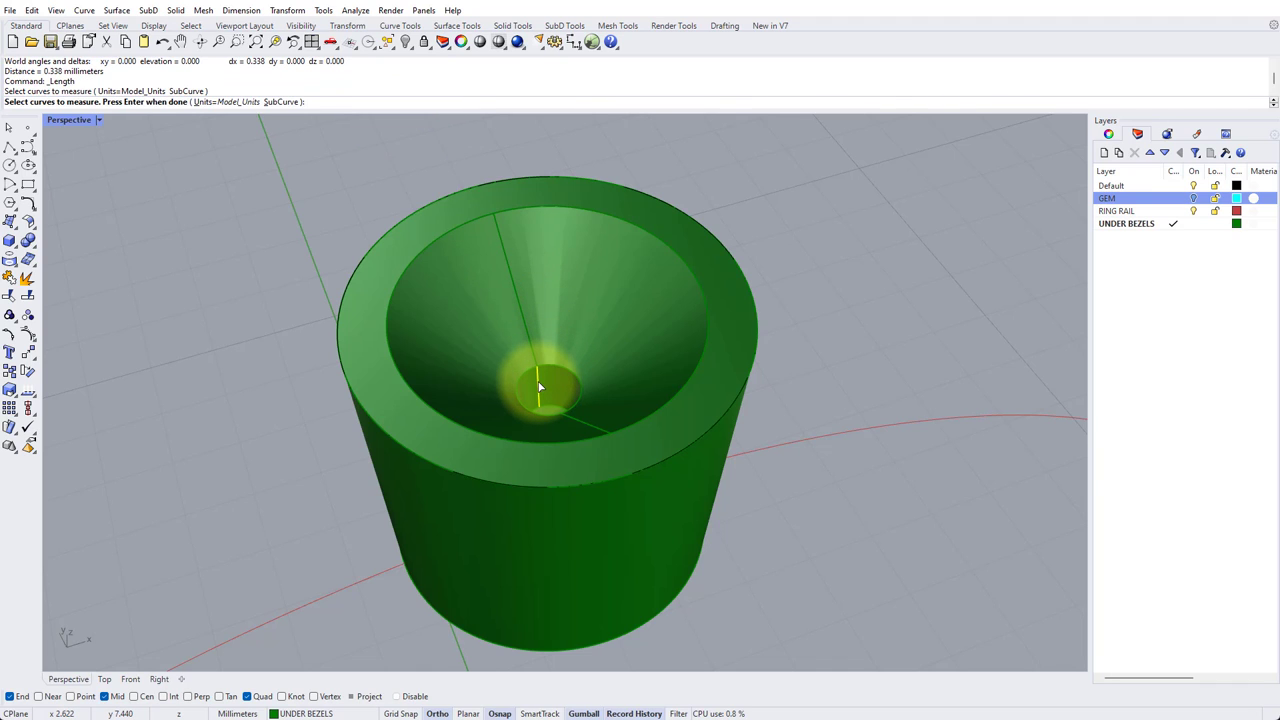
pyautogui.press('Return')
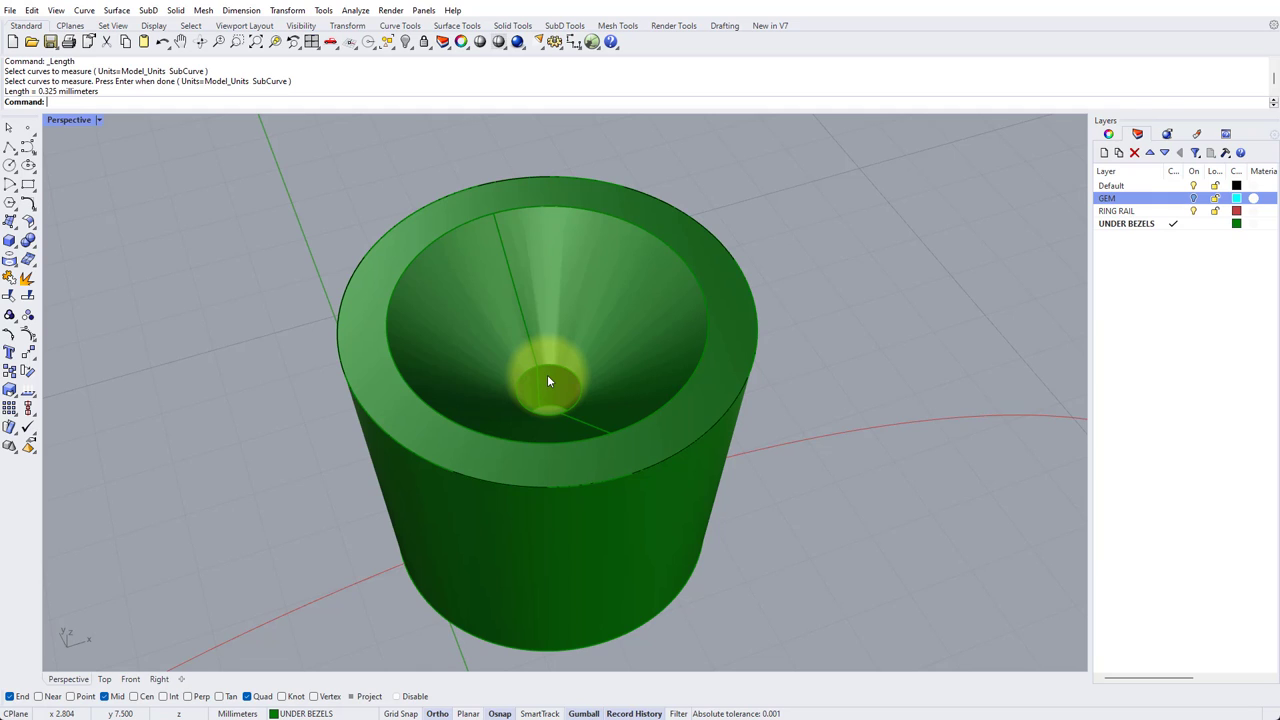
# - Fillet both halves of the hole's upper rim inside the bezel seat with FilletEdge at a radius of 0.4 mm
pyautogui.press('Up')
pyautogui.press('Return')
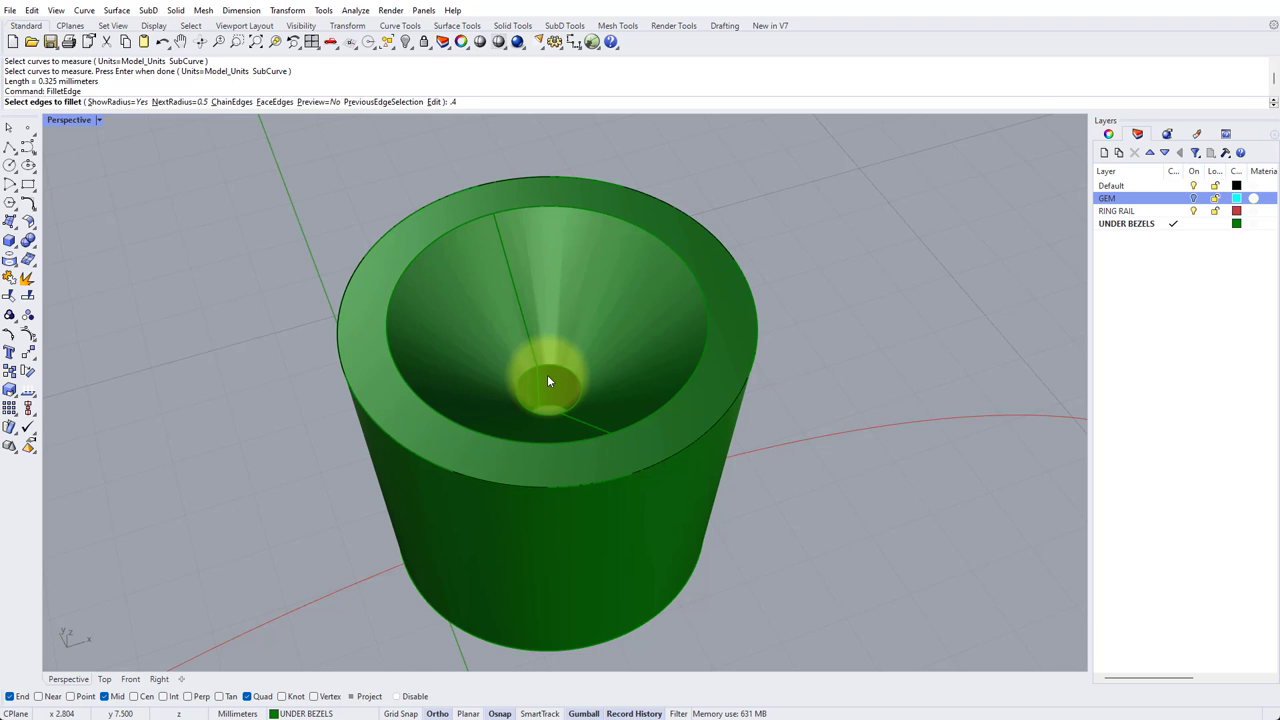
pyautogui.press('Return')
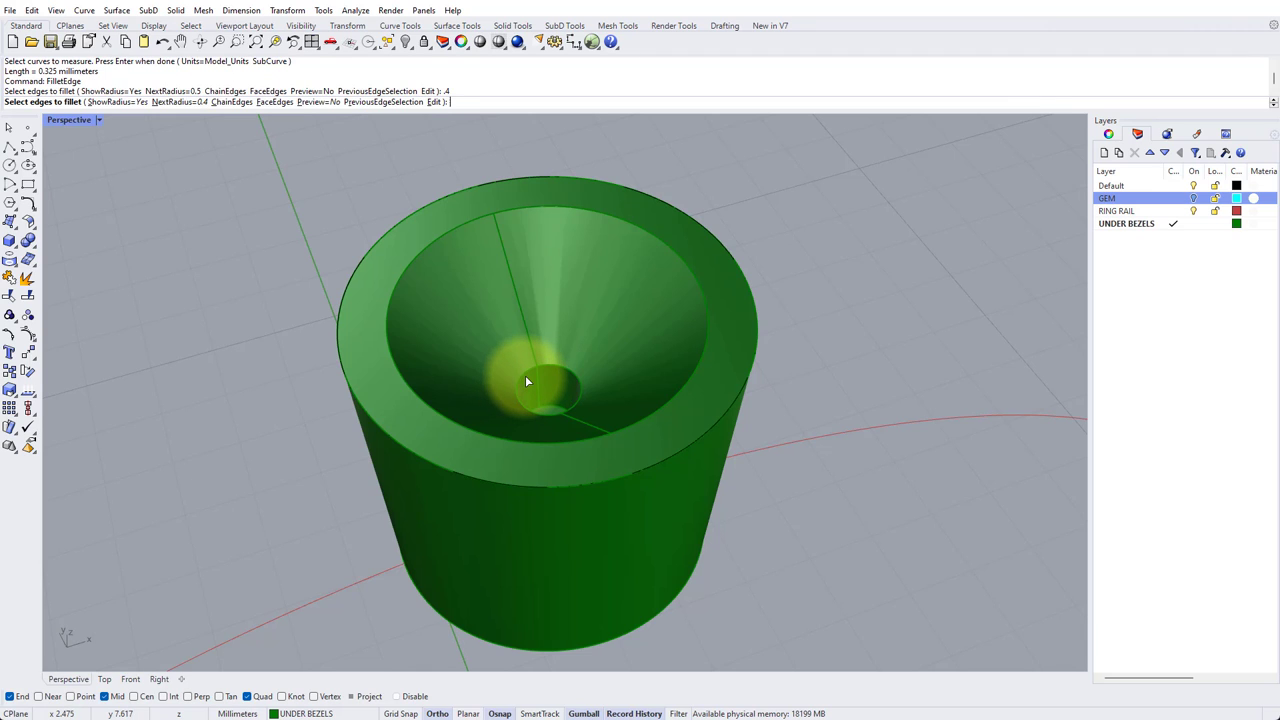
pyautogui.click(527, 375)
pyautogui.click(562, 366)
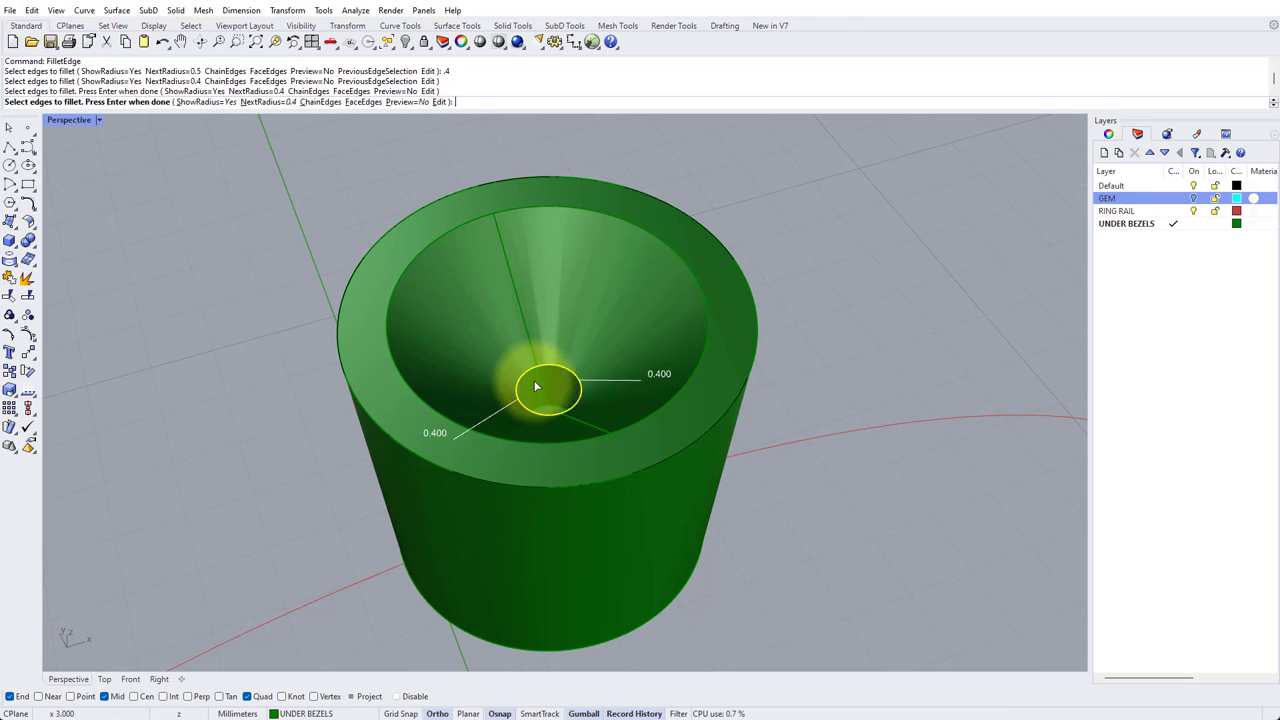
pyautogui.press('Return')
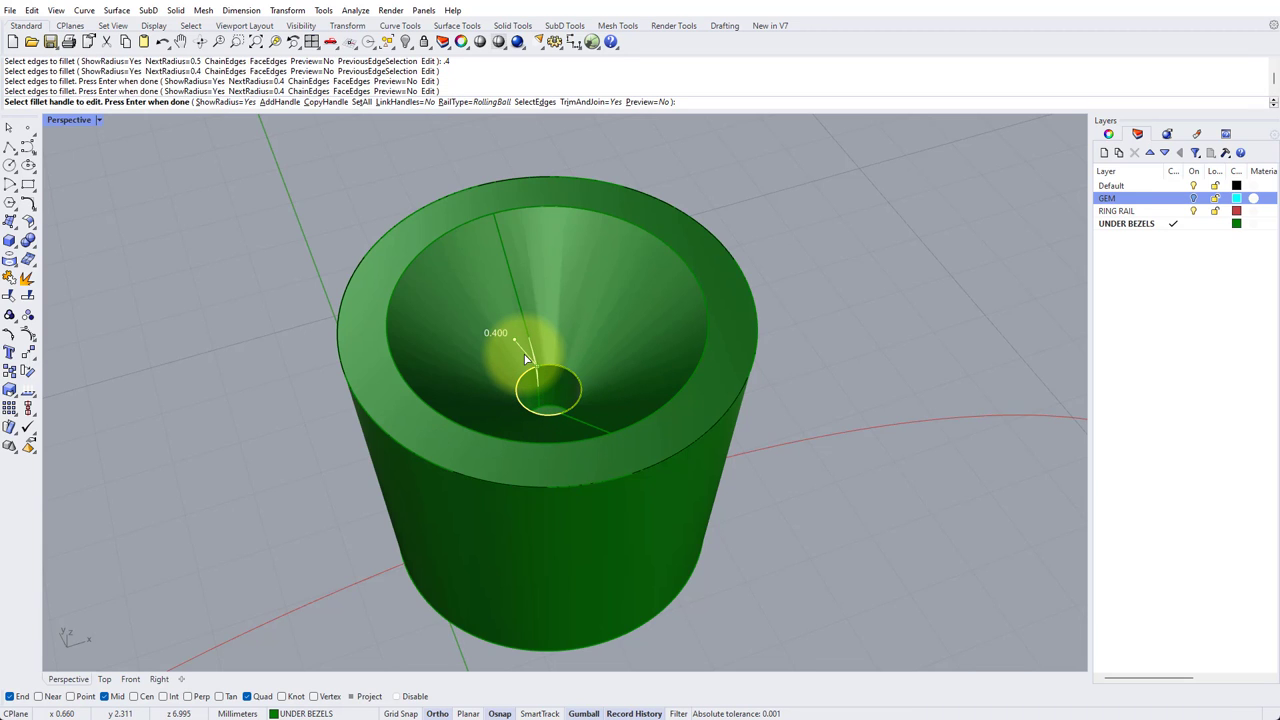
pyautogui.press('Return')
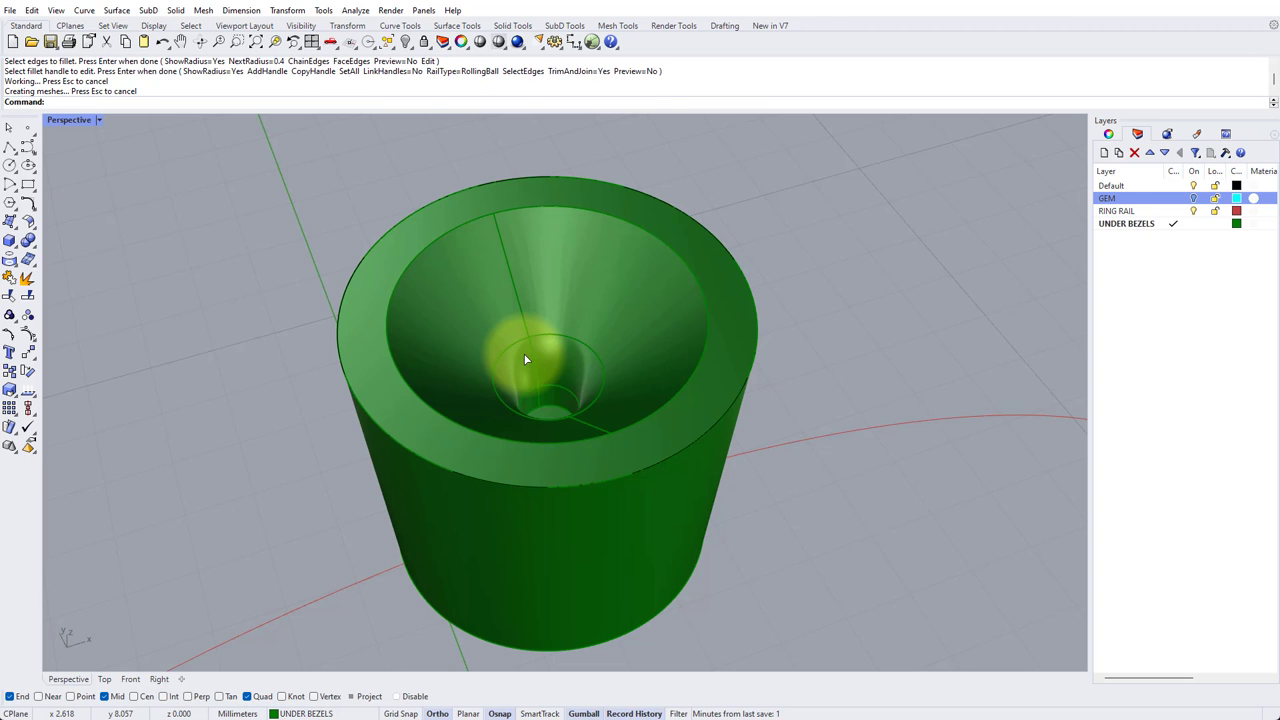
pyautogui.moveTo(525, 358); pyautogui.dragTo(506, 381, button='right')
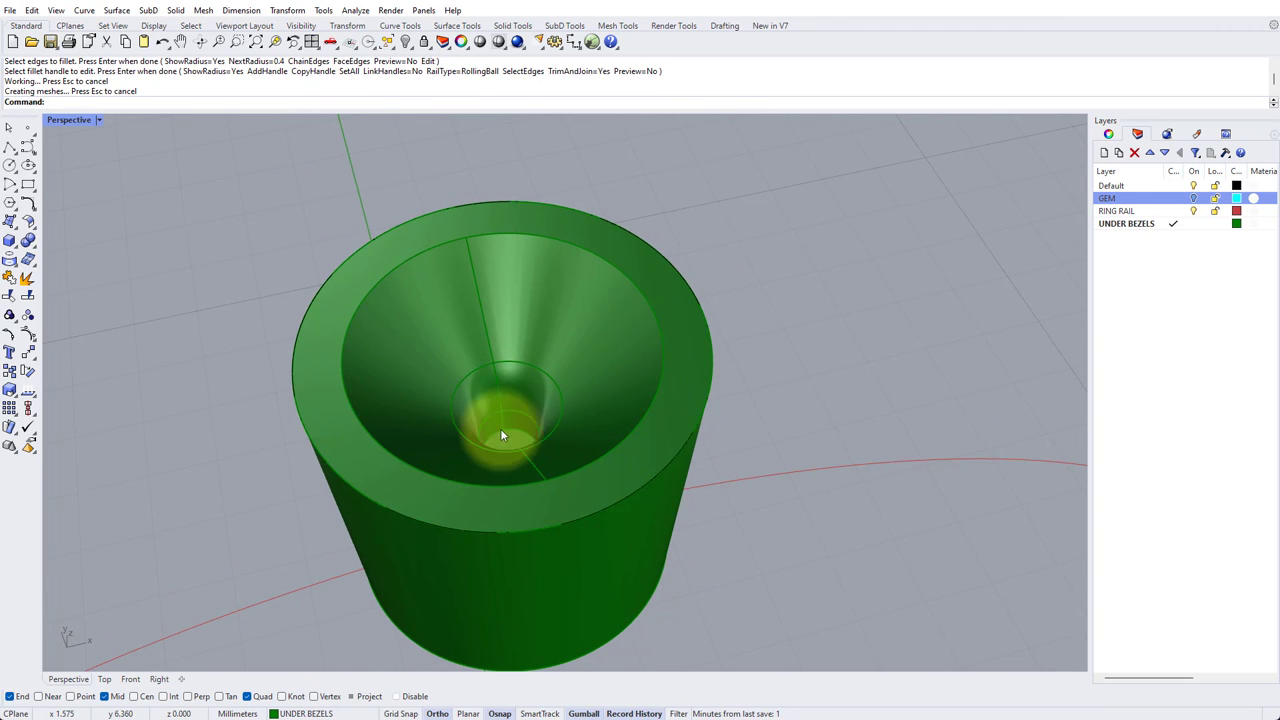
pyautogui.moveTo(502, 435); pyautogui.dragTo(514, 420, button='right')
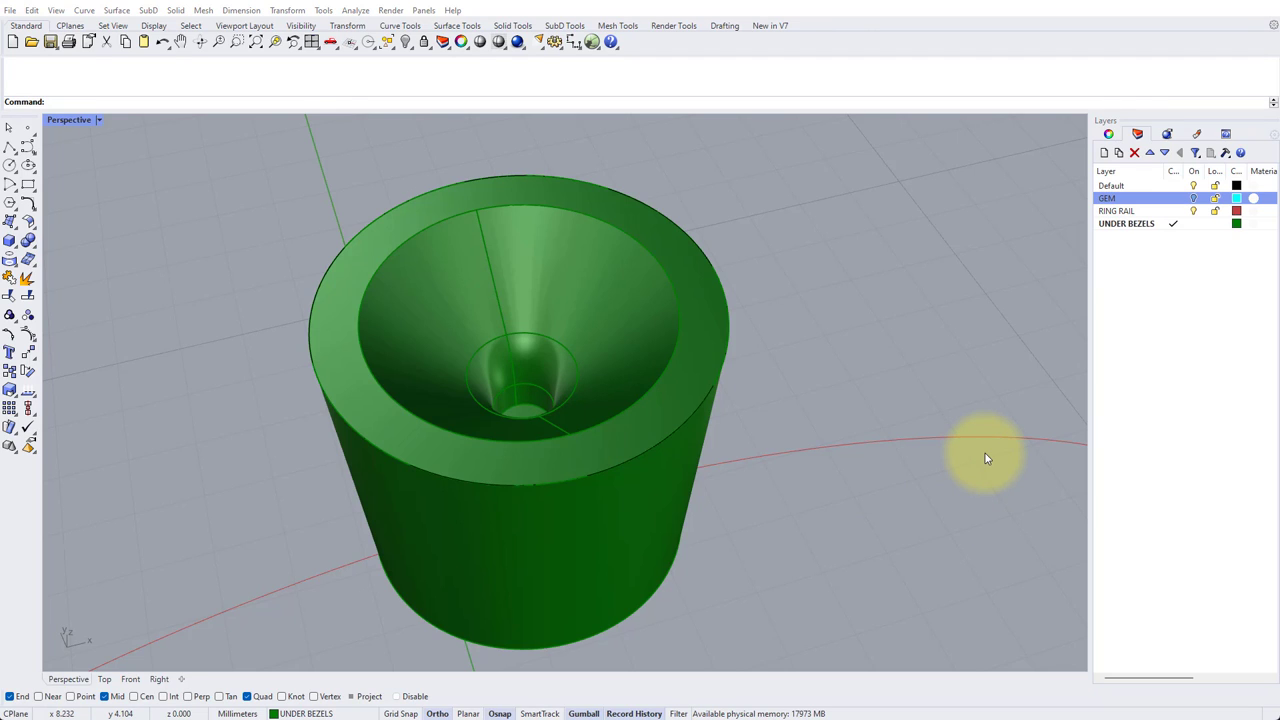
# - Switch to a maximized Front view and show the GEM layer around the finished bezel
pyautogui.doubleClick(62, 119)
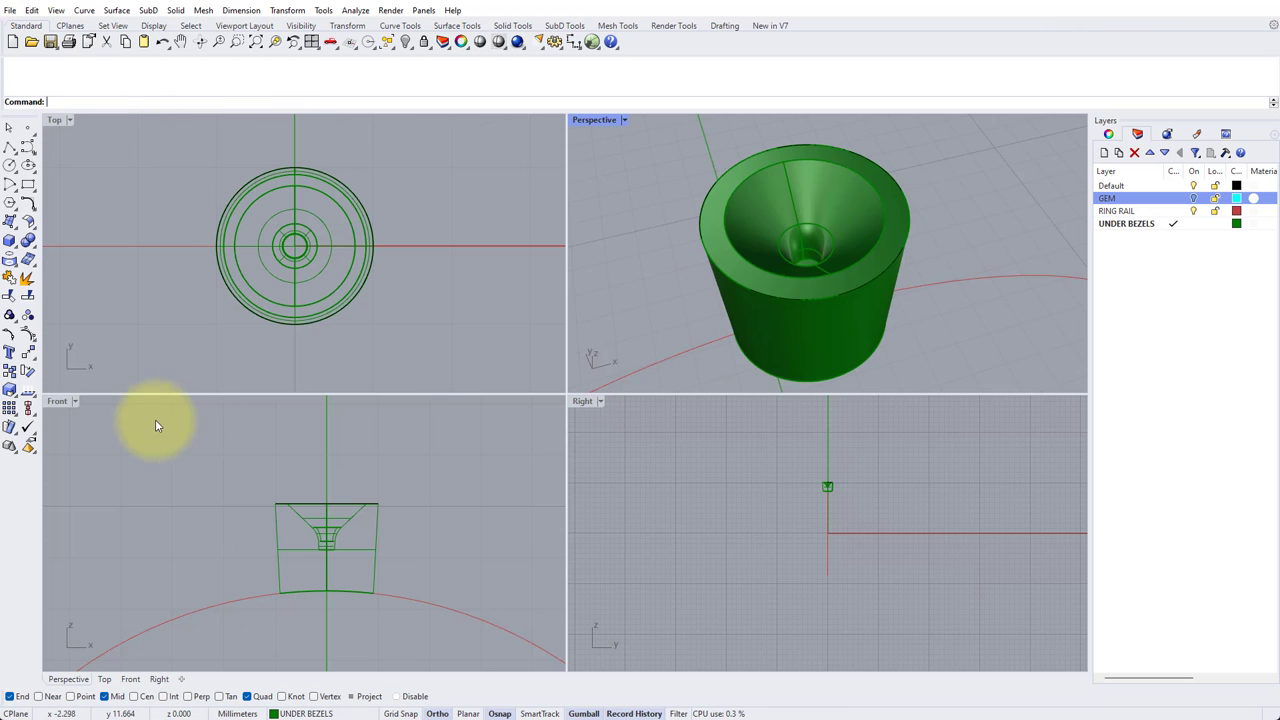
pyautogui.doubleClick(57, 401)
pyautogui.moveTo(371, 434); pyautogui.dragTo(400, 343, button='right')
pyautogui.scroll(2, 437, 357)
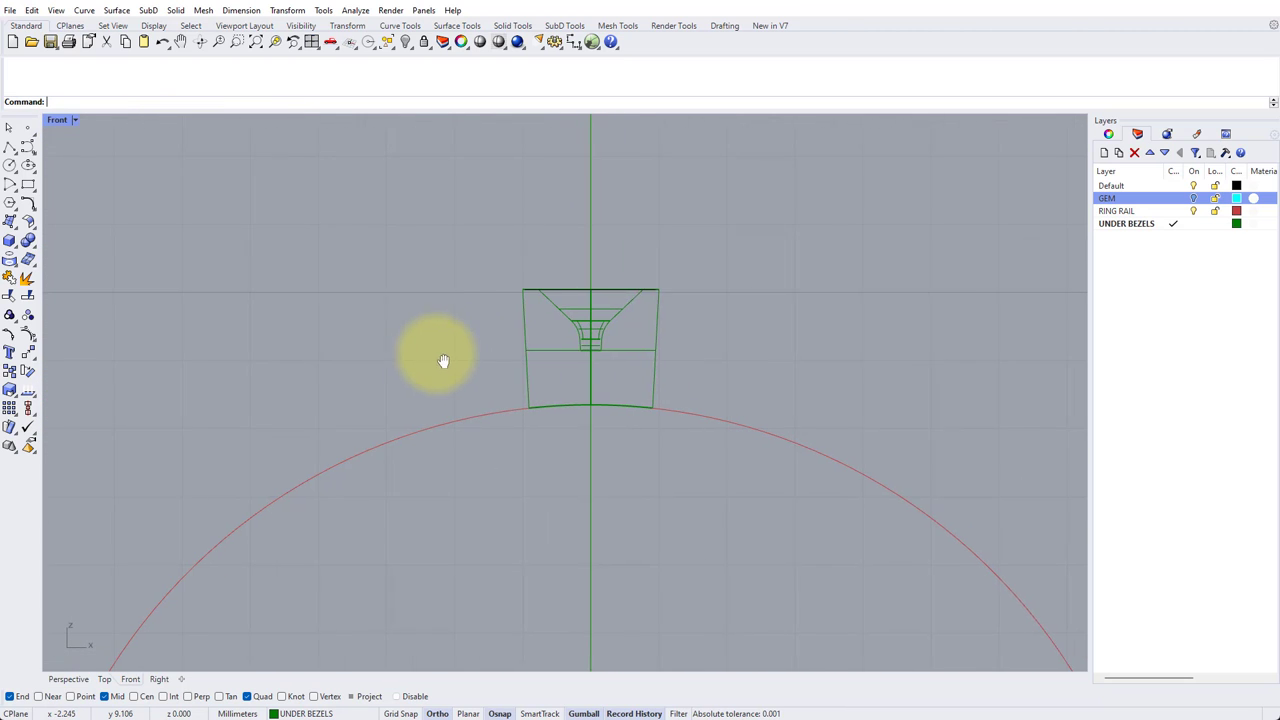
pyautogui.click(1193, 198)
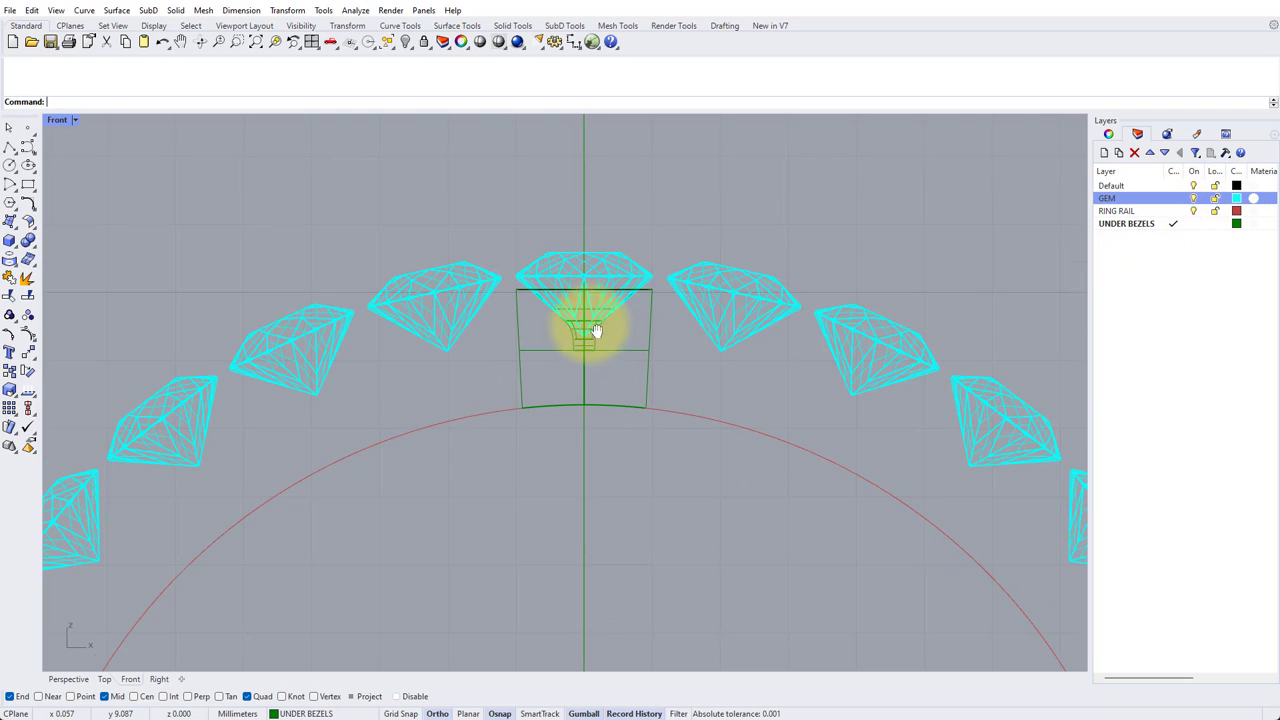
pyautogui.moveTo(594, 361); pyautogui.dragTo(596, 327, button='right')
# - Polar-array the finished bezel about the origin (0) in the Front view with 29 items filling 360 degrees
pyautogui.click(547, 317)
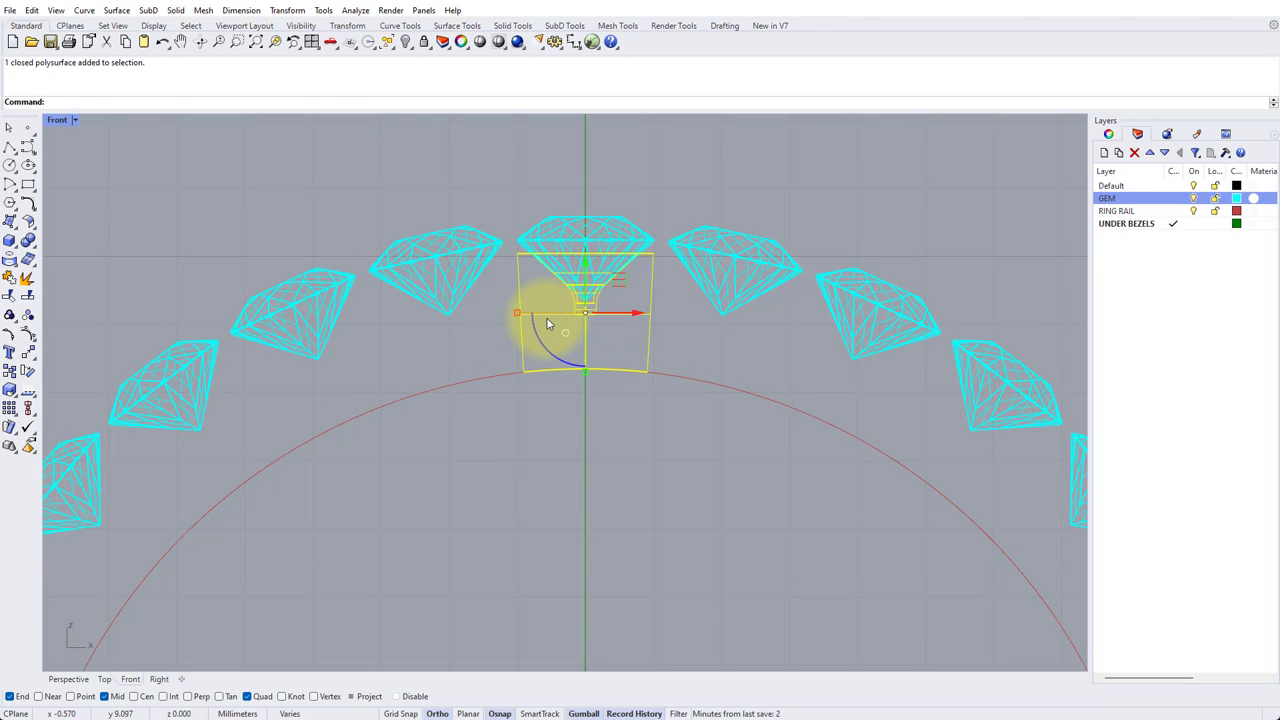
pyautogui.press('Up')
pyautogui.press('Return')
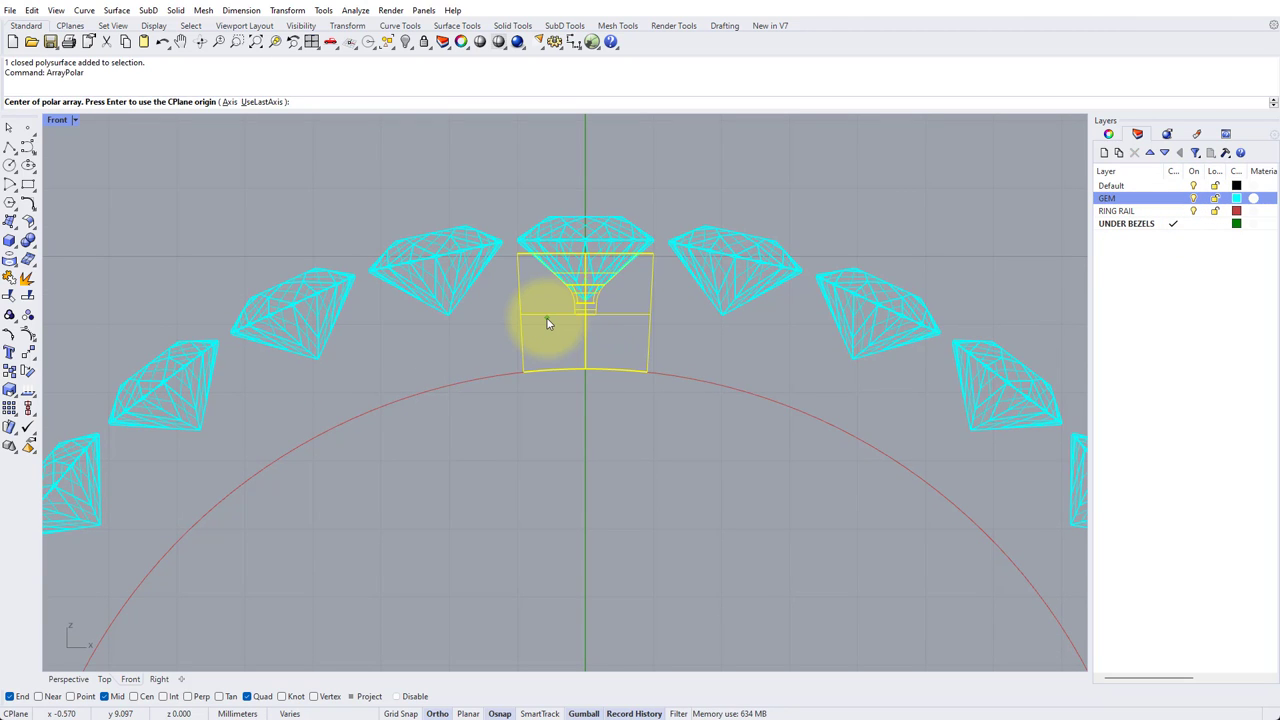
pyautogui.write('0')
pyautogui.press('Return')
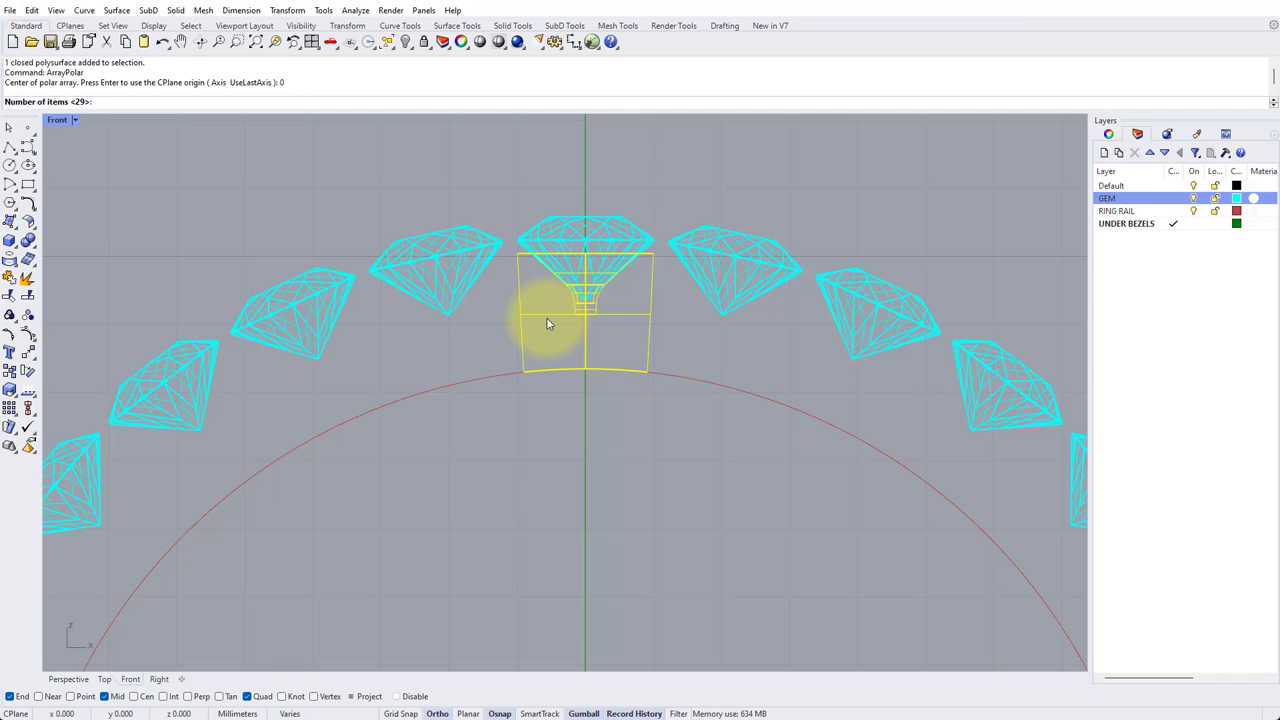
pyautogui.press('Return')
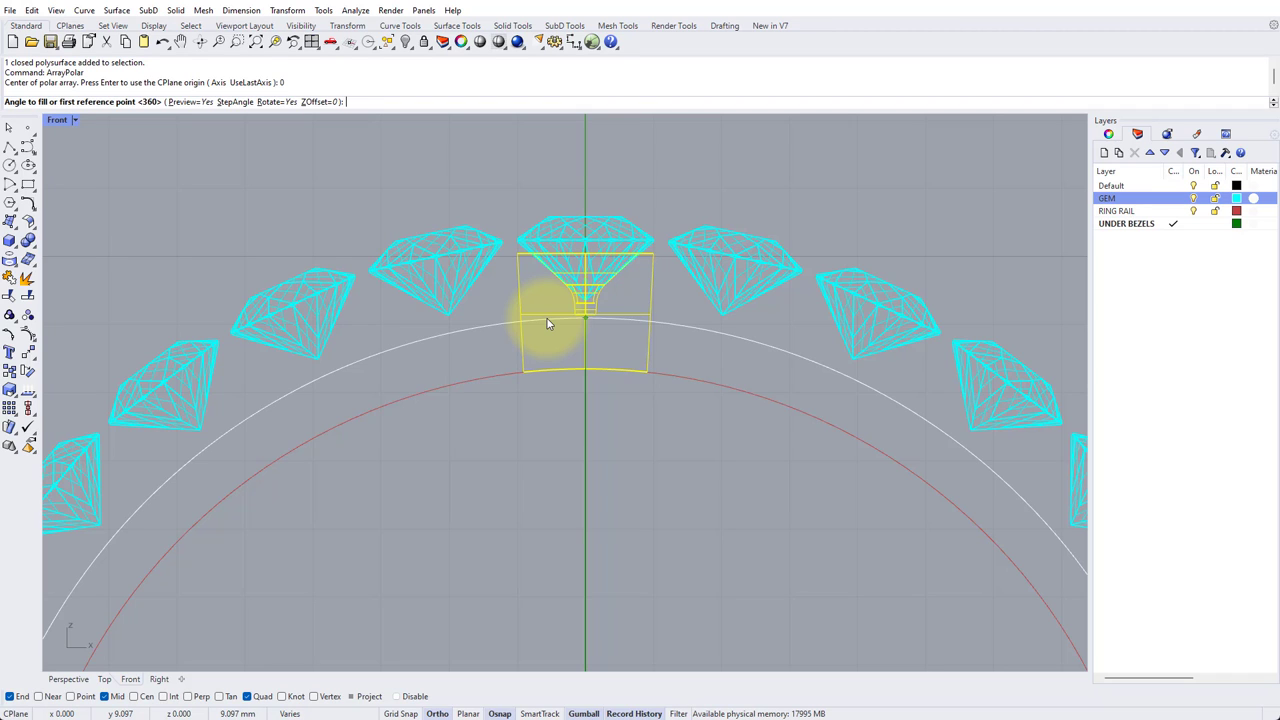
pyautogui.press('Return')
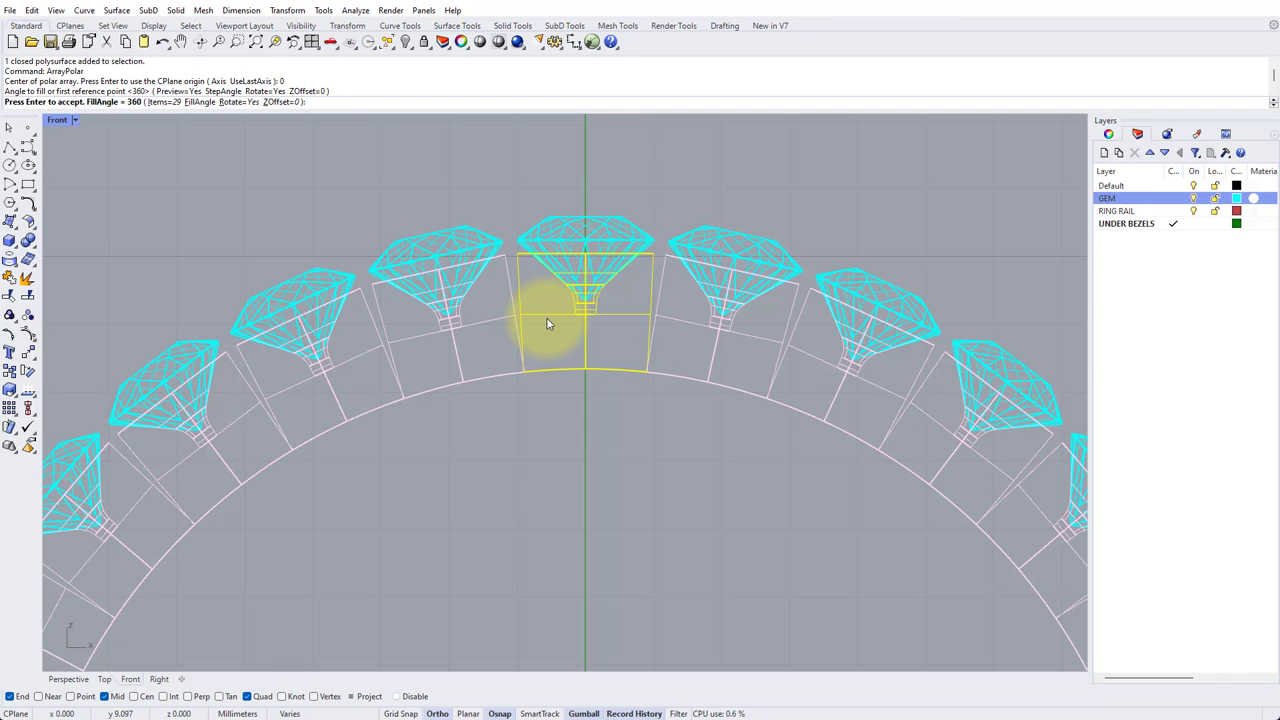
pyautogui.press('Return')
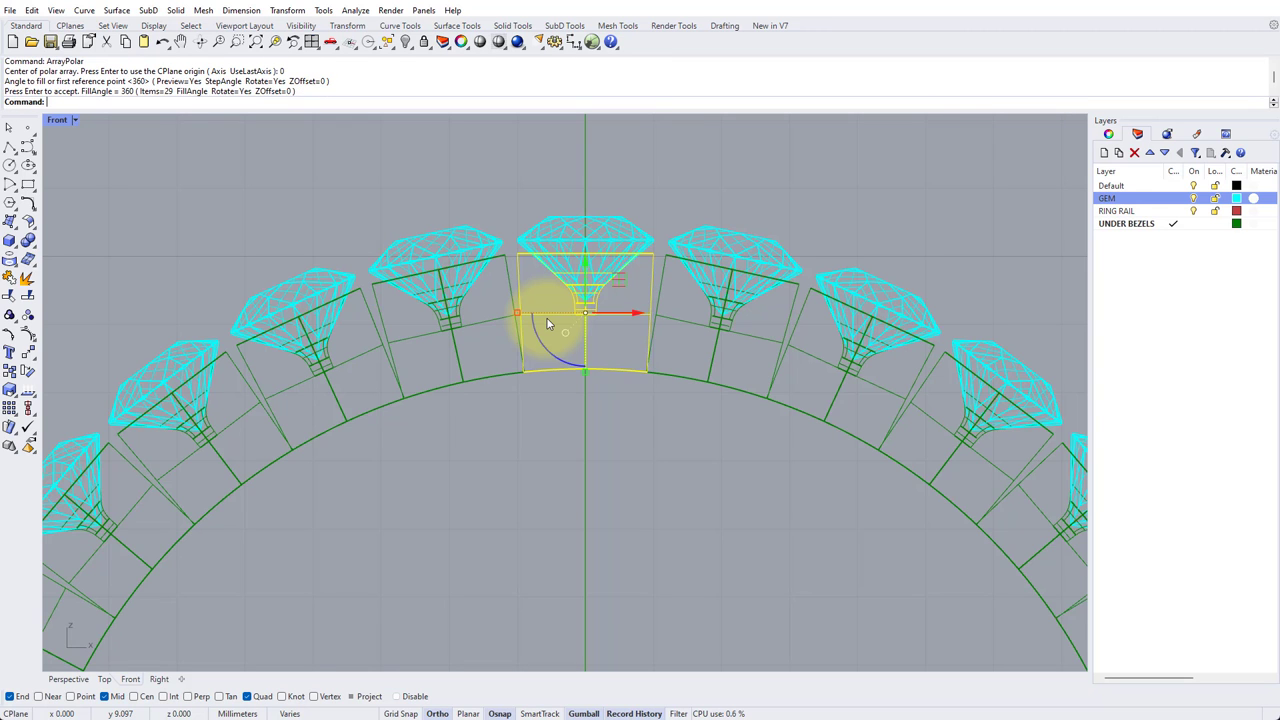
pyautogui.press('Escape')
# - Maximize the Perspective view and examine the full ring of gems and under bezels from several angles
pyautogui.doubleClick(60, 120)
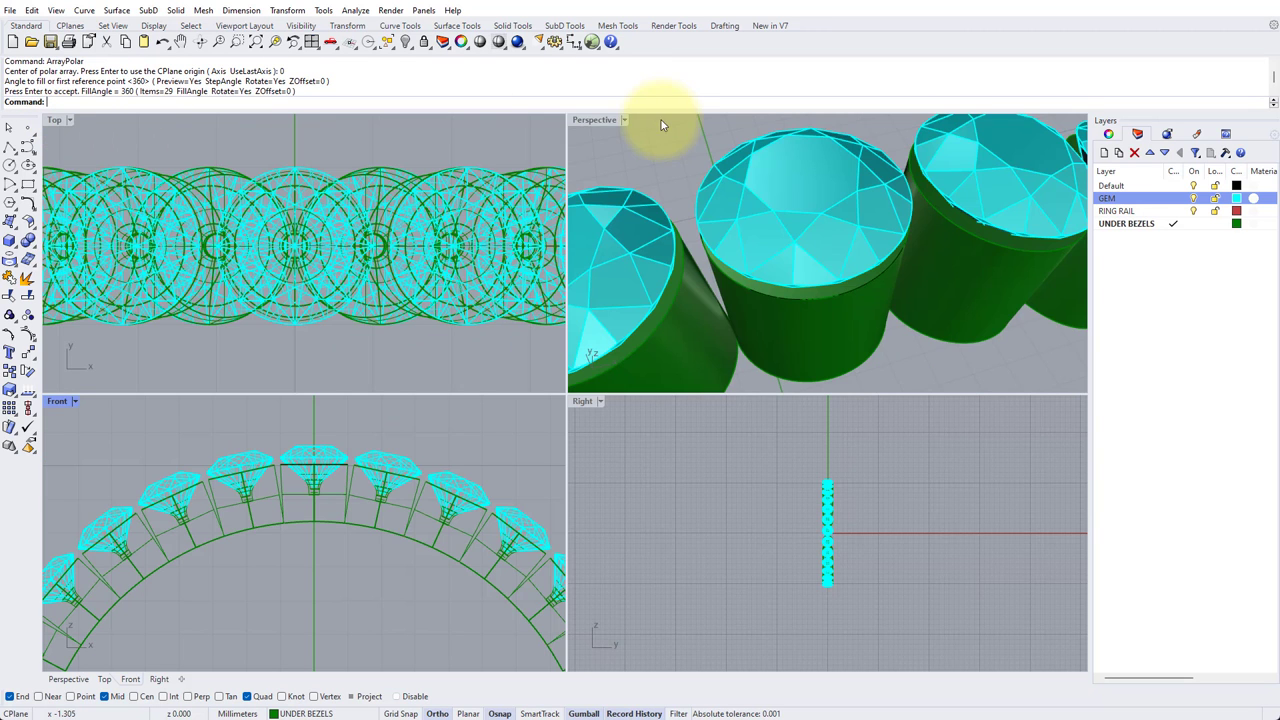
pyautogui.doubleClick(608, 120)
pyautogui.scroll(-5, 770, 365)
pyautogui.moveTo(770, 365); pyautogui.dragTo(631, 243, button='right')
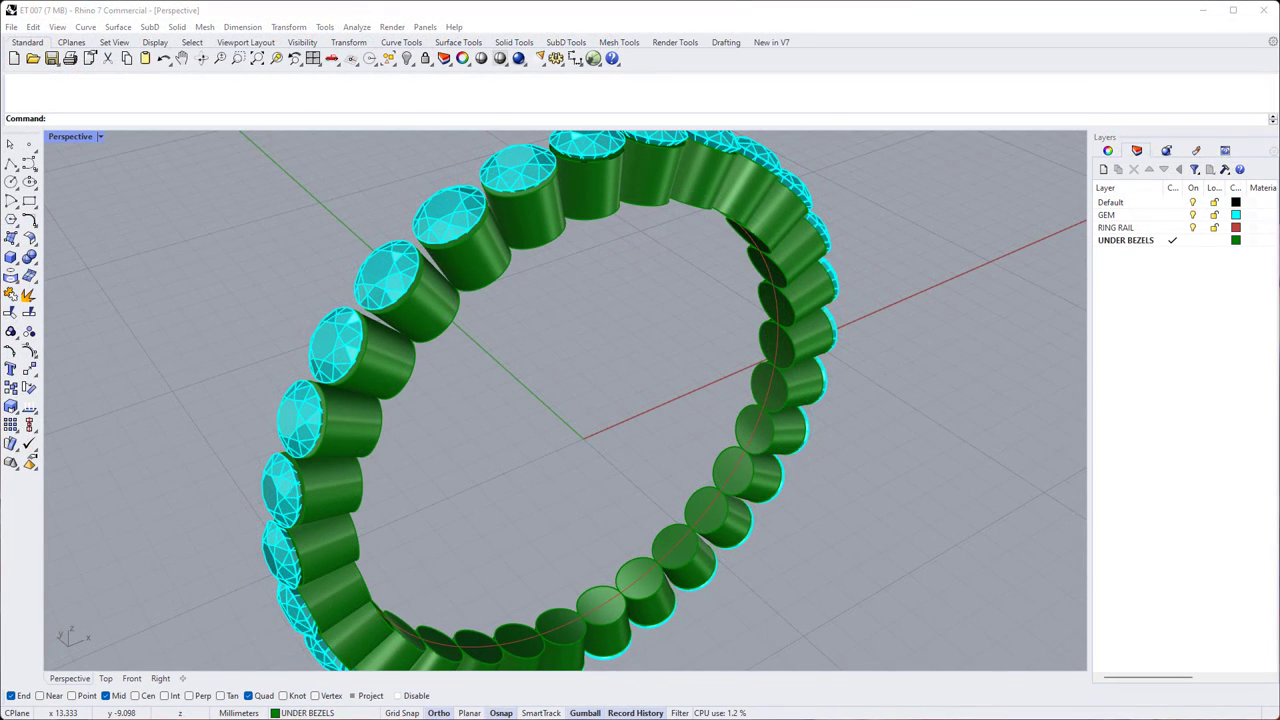
pyautogui.moveTo(694, 660); pyautogui.dragTo(534, 400, button='right')
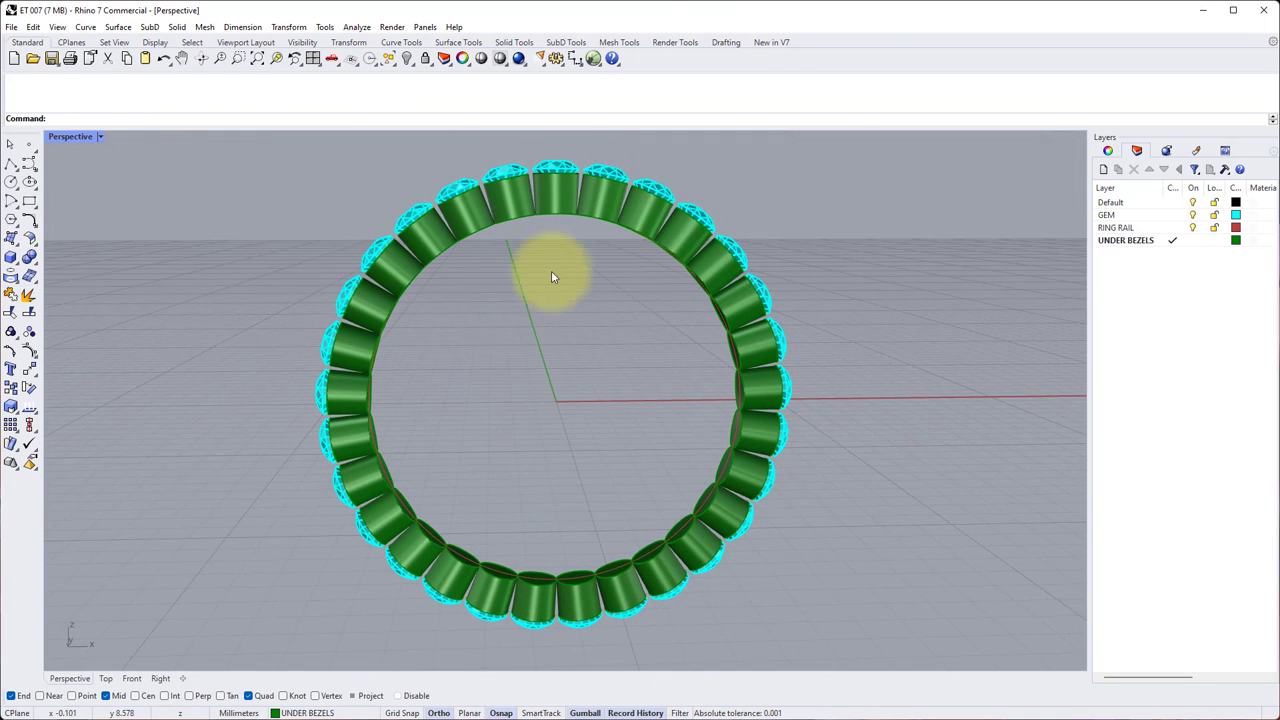
pyautogui.click(555, 168)
pyautogui.click(548, 190)
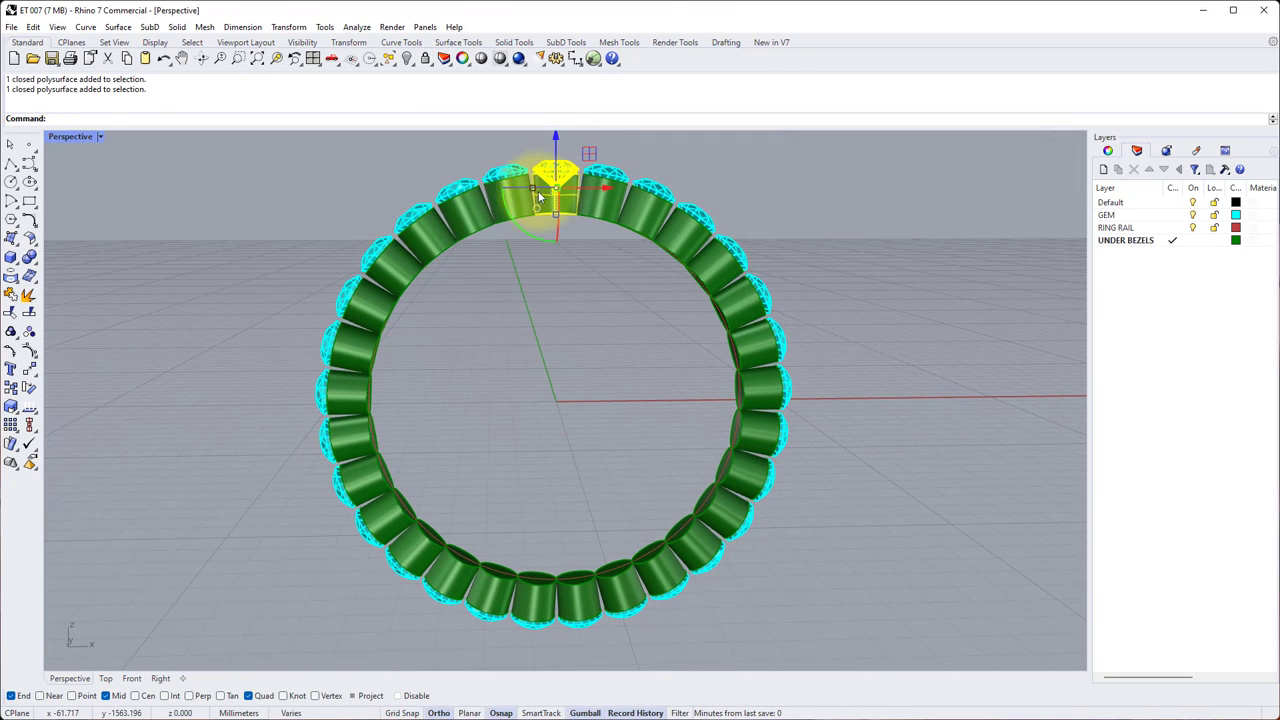
pyautogui.click(519, 182)
pyautogui.click(526, 212)
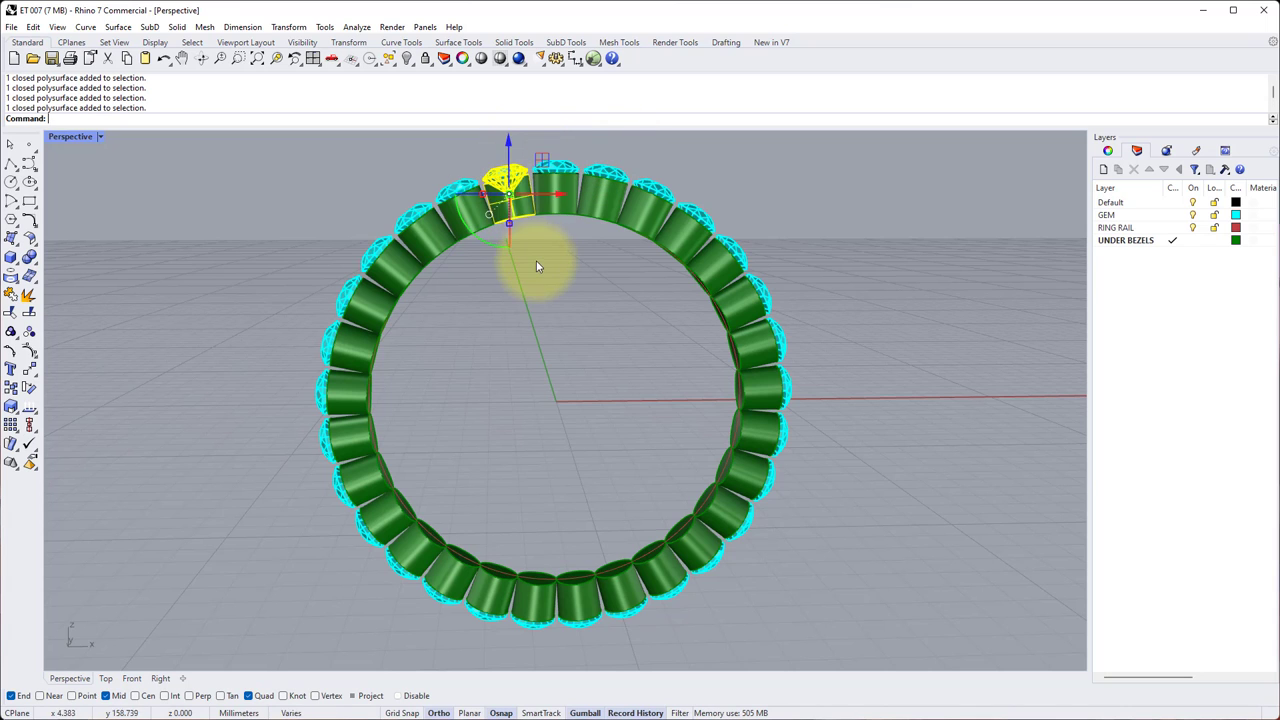
# - Hide everything except two neighbouring gems and their under bezels at the ring's crown, and fit them in the view
pyautogui.moveTo(594, 229); pyautogui.dragTo(610, 237, button='right')
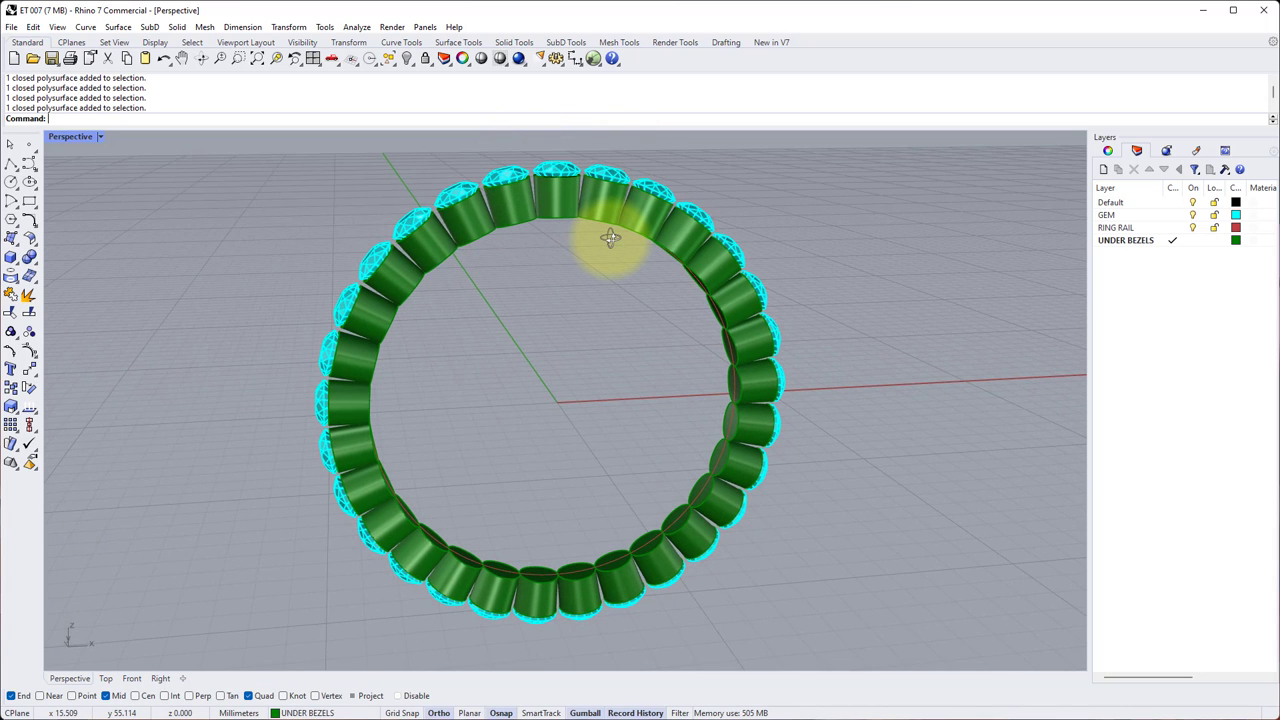
pyautogui.hotkey('ctrl', 'a')
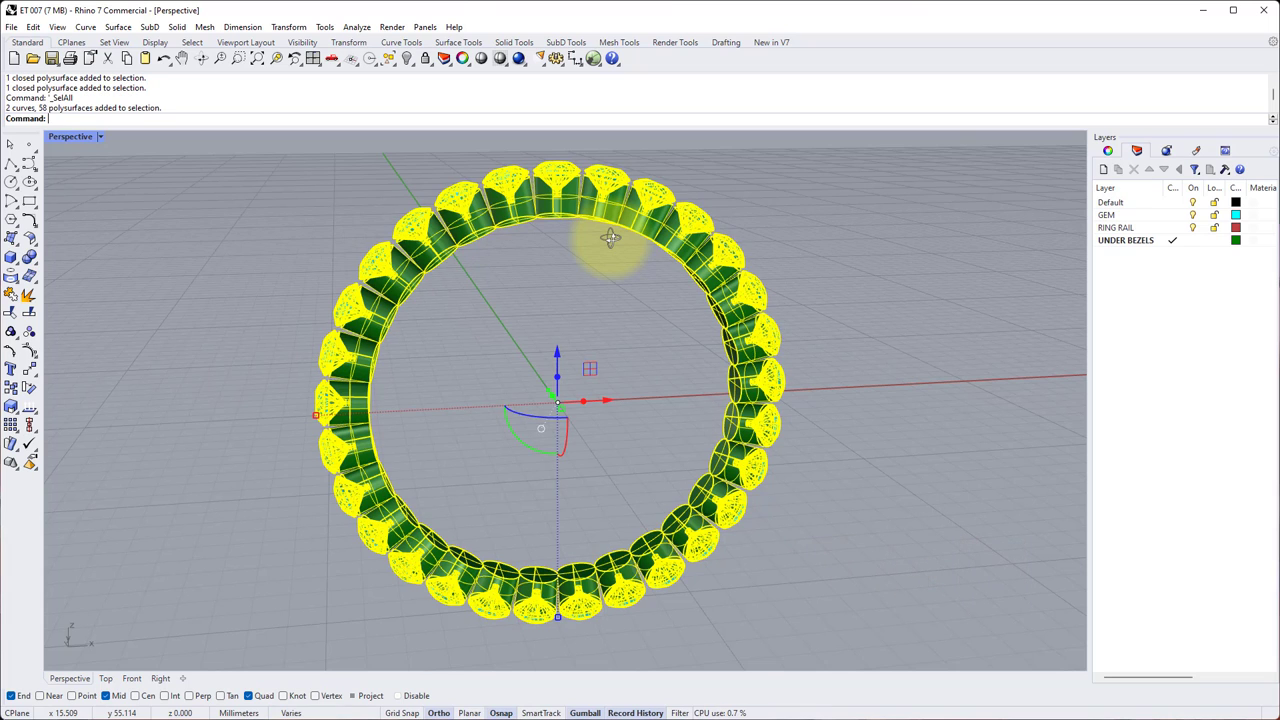
pyautogui.press('ctrl')
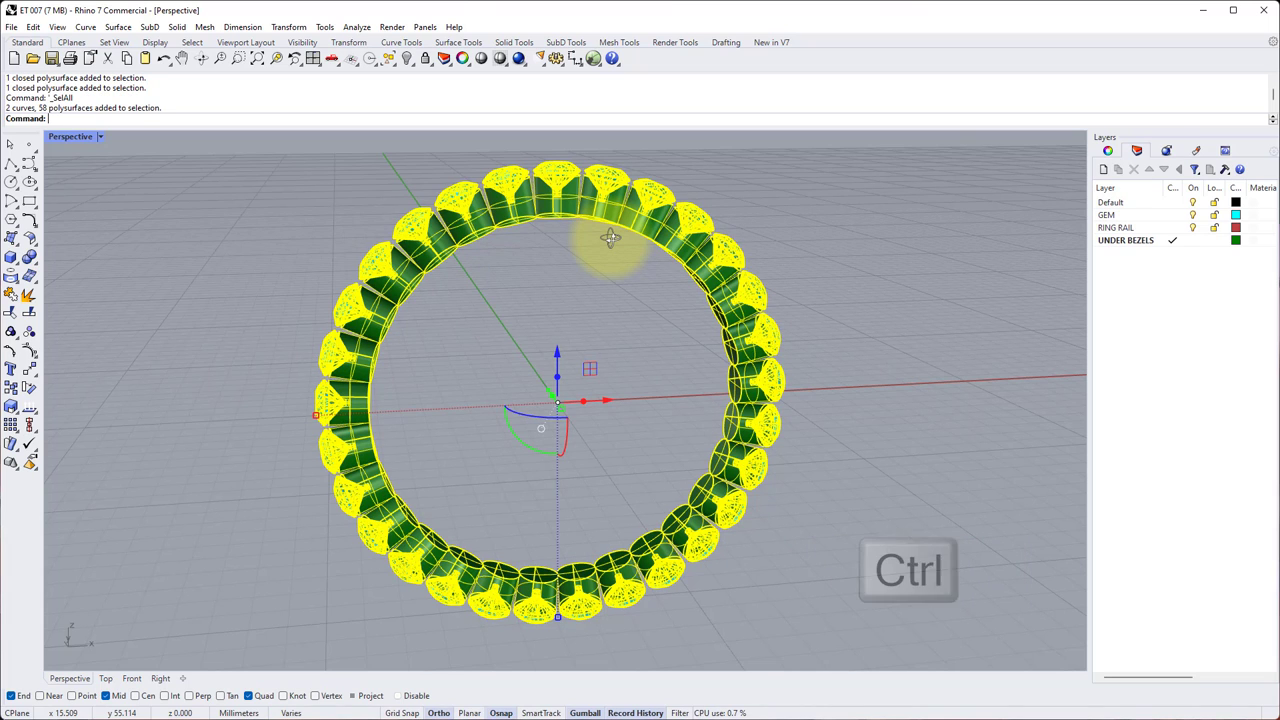
pyautogui.keyDown('ctrl'); pyautogui.click(562, 170); pyautogui.keyUp('ctrl')
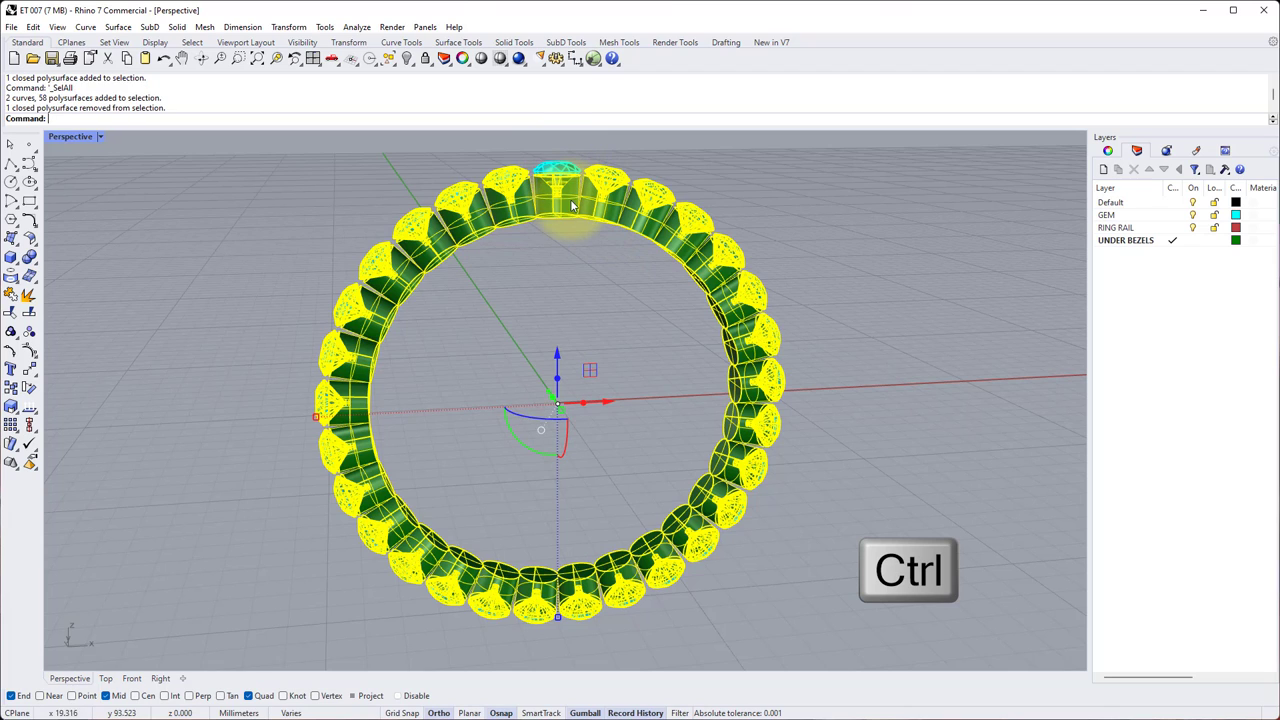
pyautogui.keyDown('ctrl'); pyautogui.click(571, 206); pyautogui.keyUp('ctrl')
pyautogui.keyDown('ctrl'); pyautogui.click(507, 178); pyautogui.keyUp('ctrl')
pyautogui.keyDown('ctrl'); pyautogui.click(519, 208); pyautogui.keyUp('ctrl')
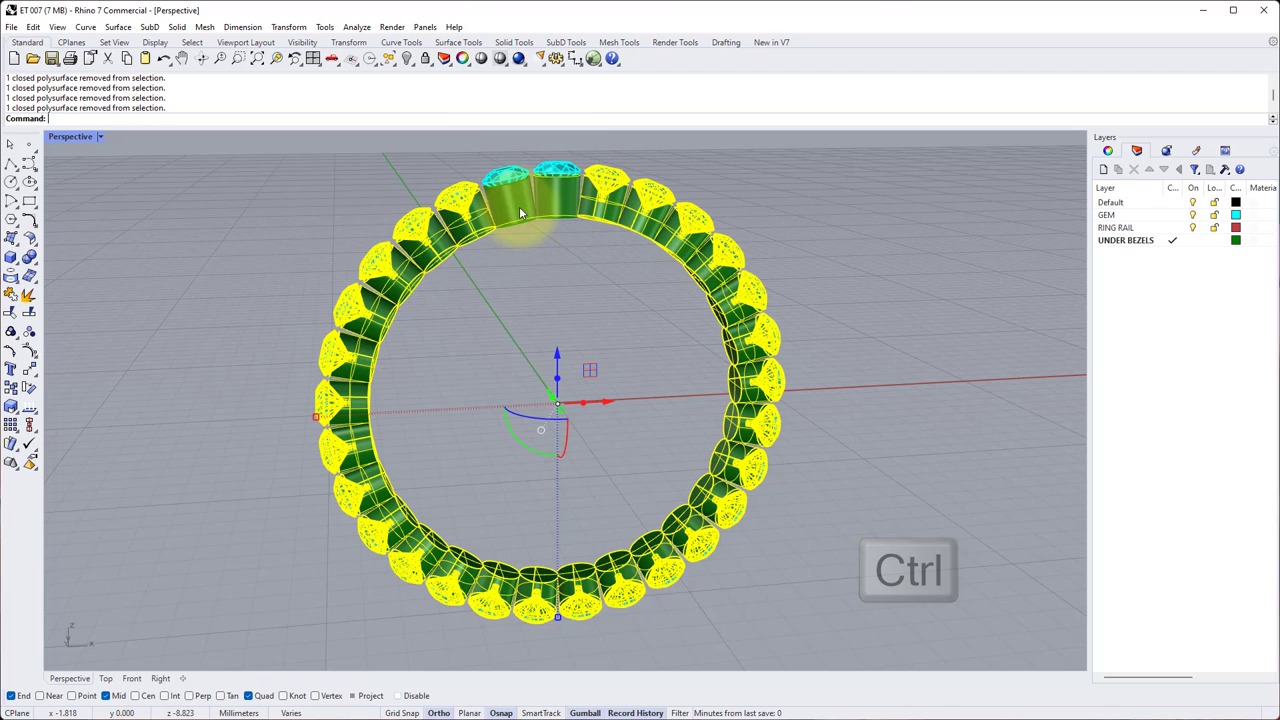
pyautogui.hotkey('ctrl', 'h')
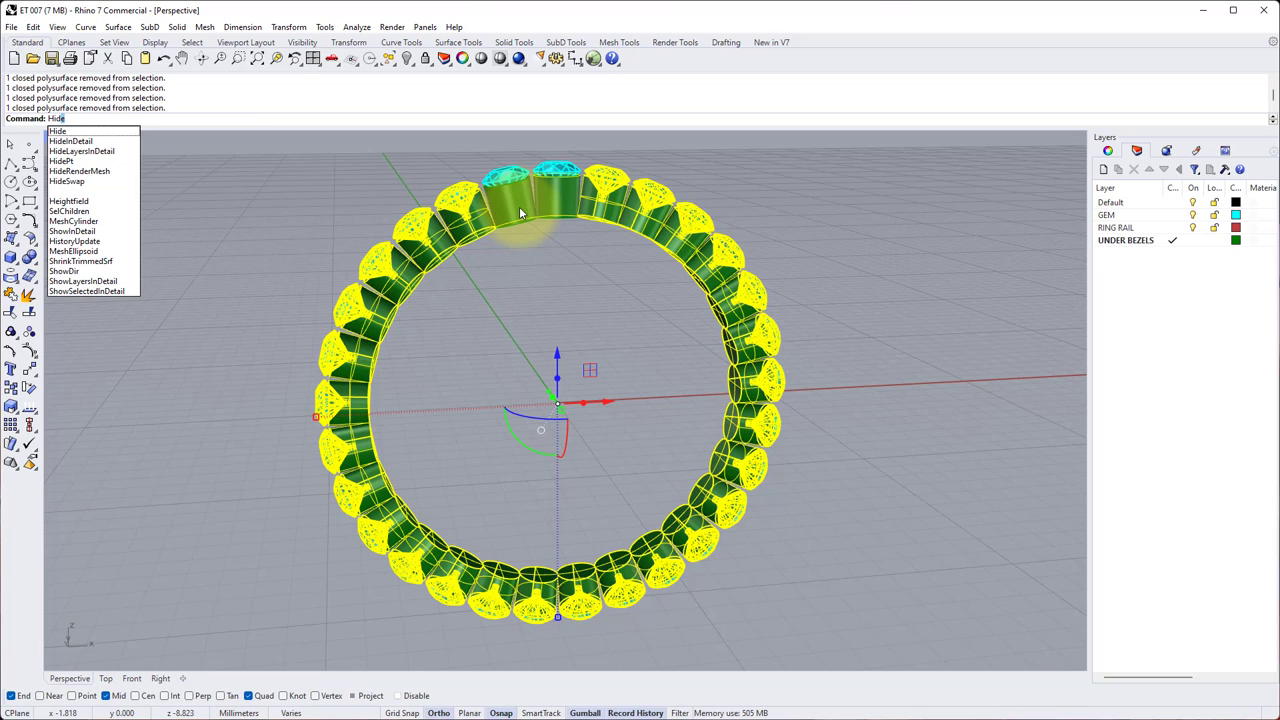
pyautogui.press('Return')
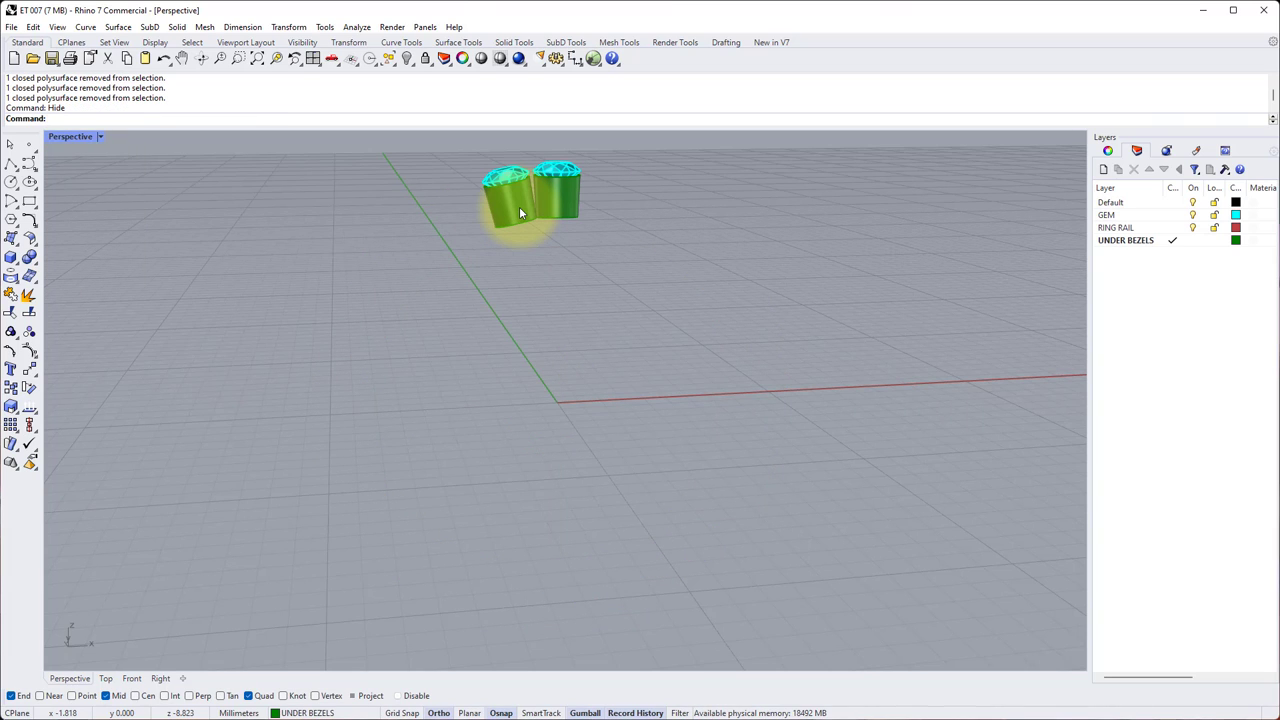
pyautogui.click(257, 62)
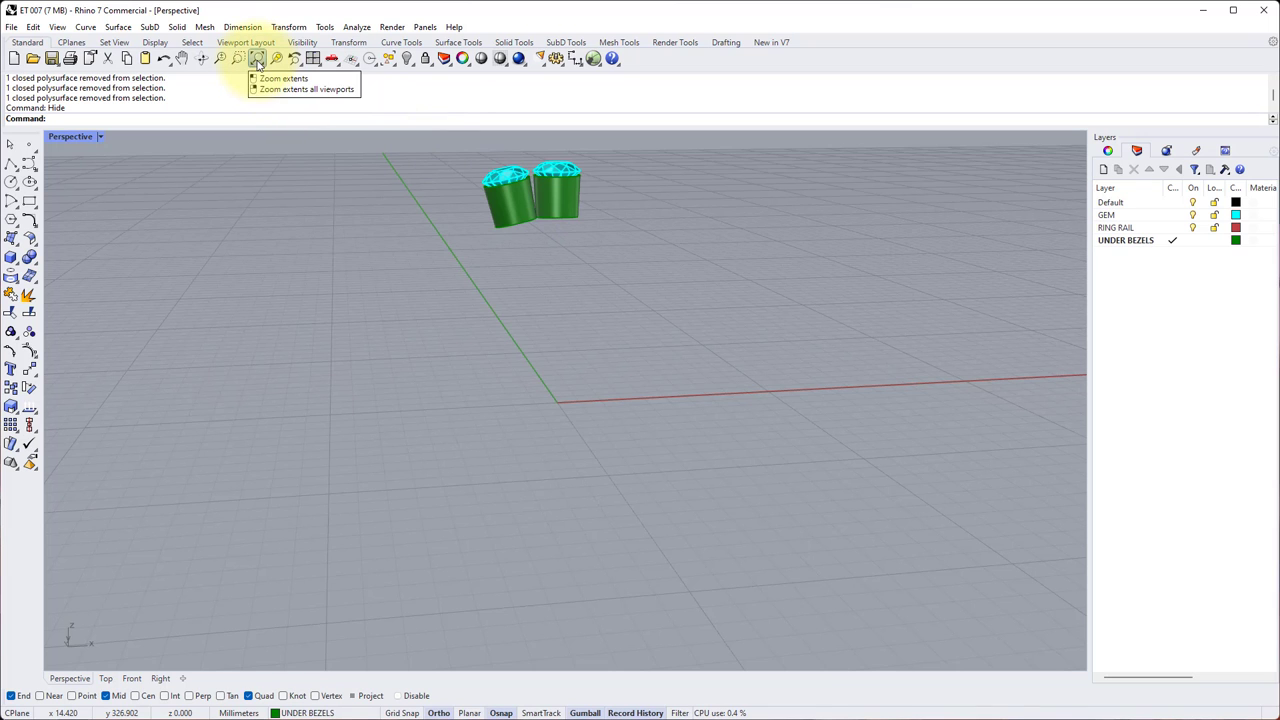
pyautogui.moveTo(634, 300); pyautogui.dragTo(590, 310, button='right')
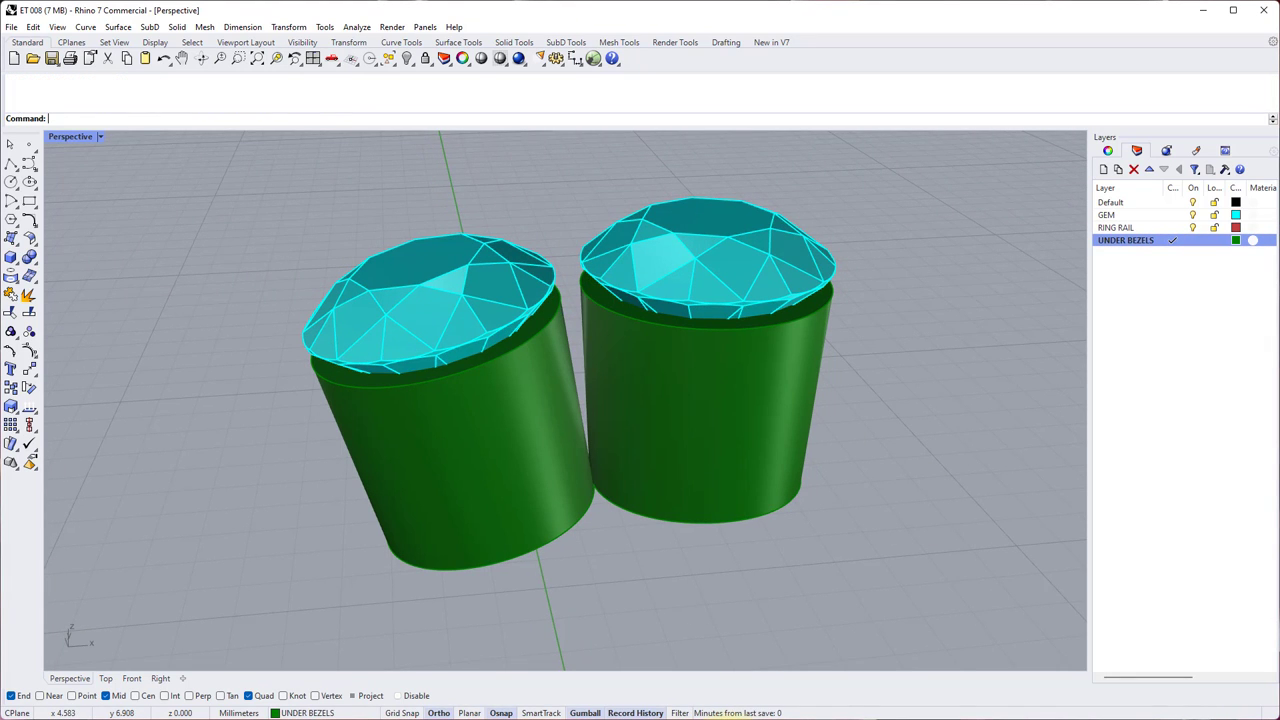
# - Create a new layer named CLAWS, set its colour to Red, and make it the current layer
pyautogui.click(1103, 171)
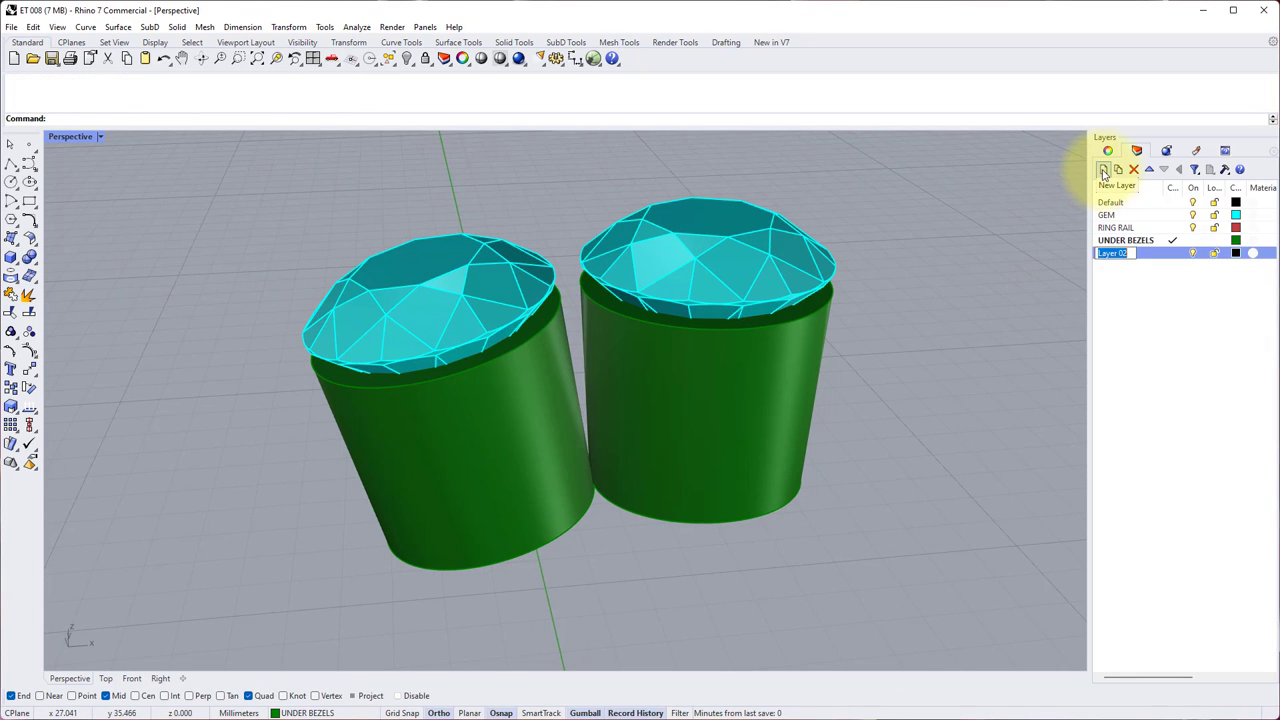
pyautogui.write('c')
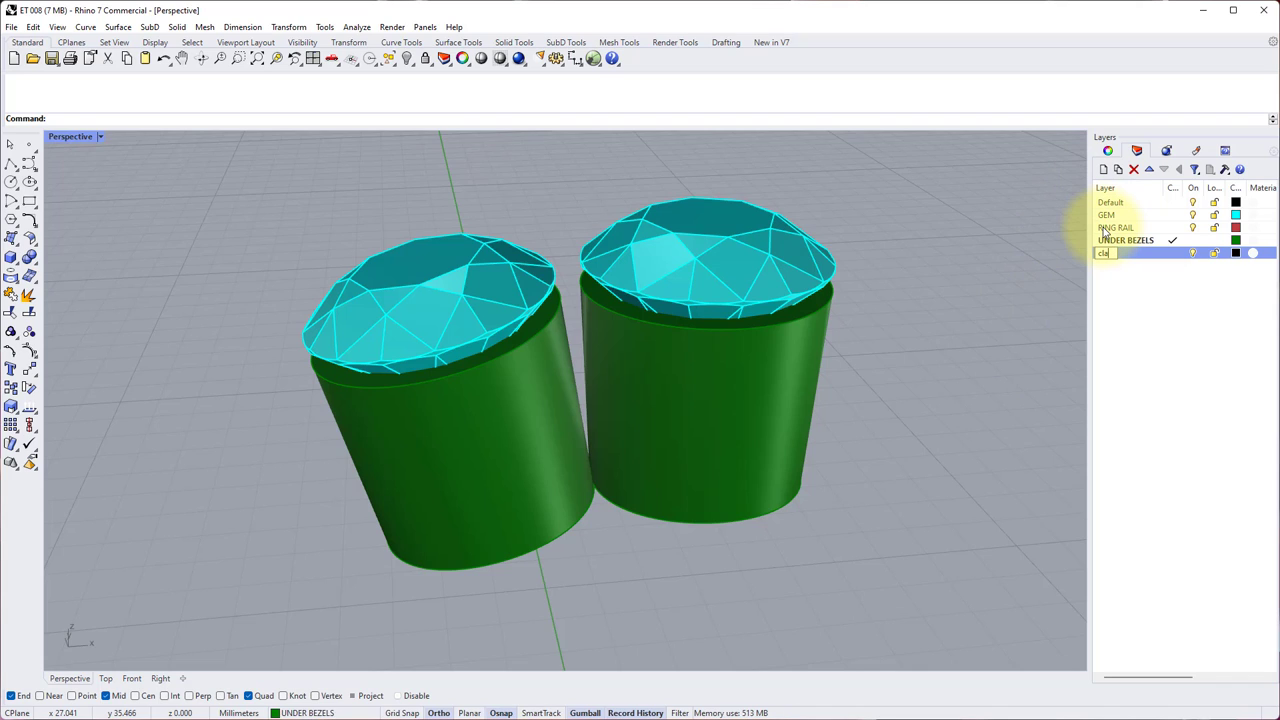
pyautogui.write('LAWS')
pyautogui.press('Return')
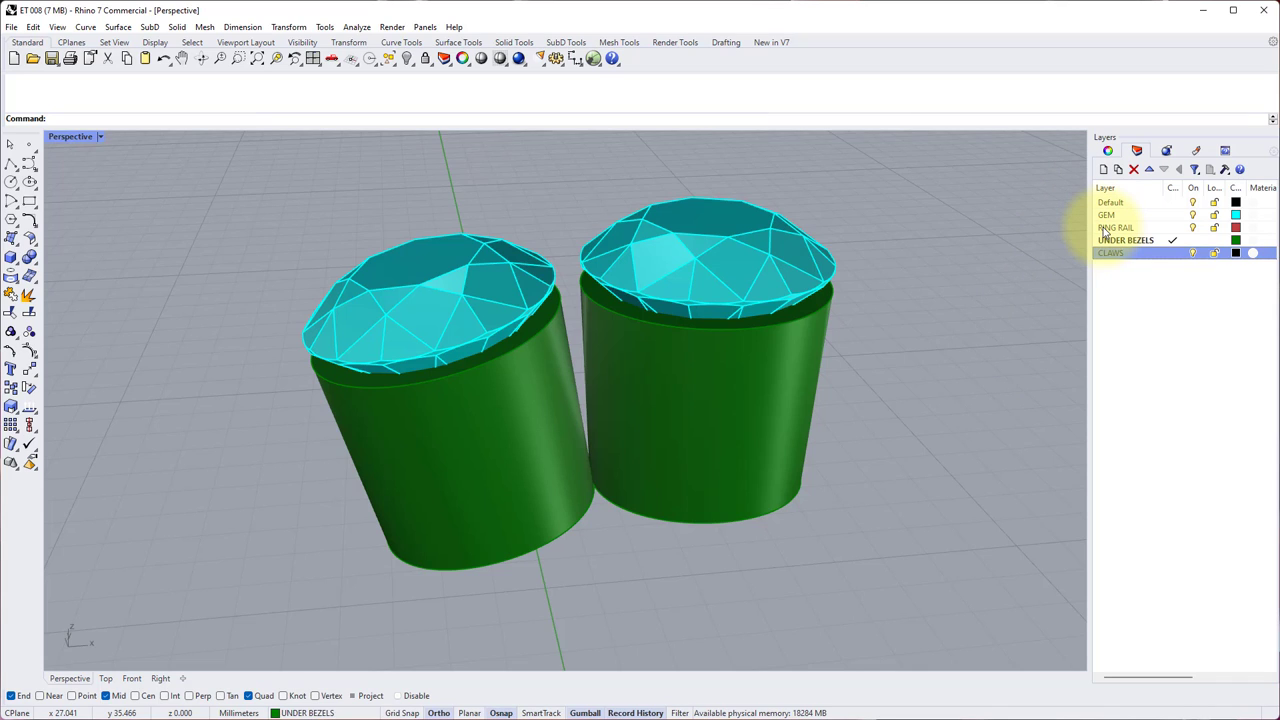
pyautogui.click(1236, 254)
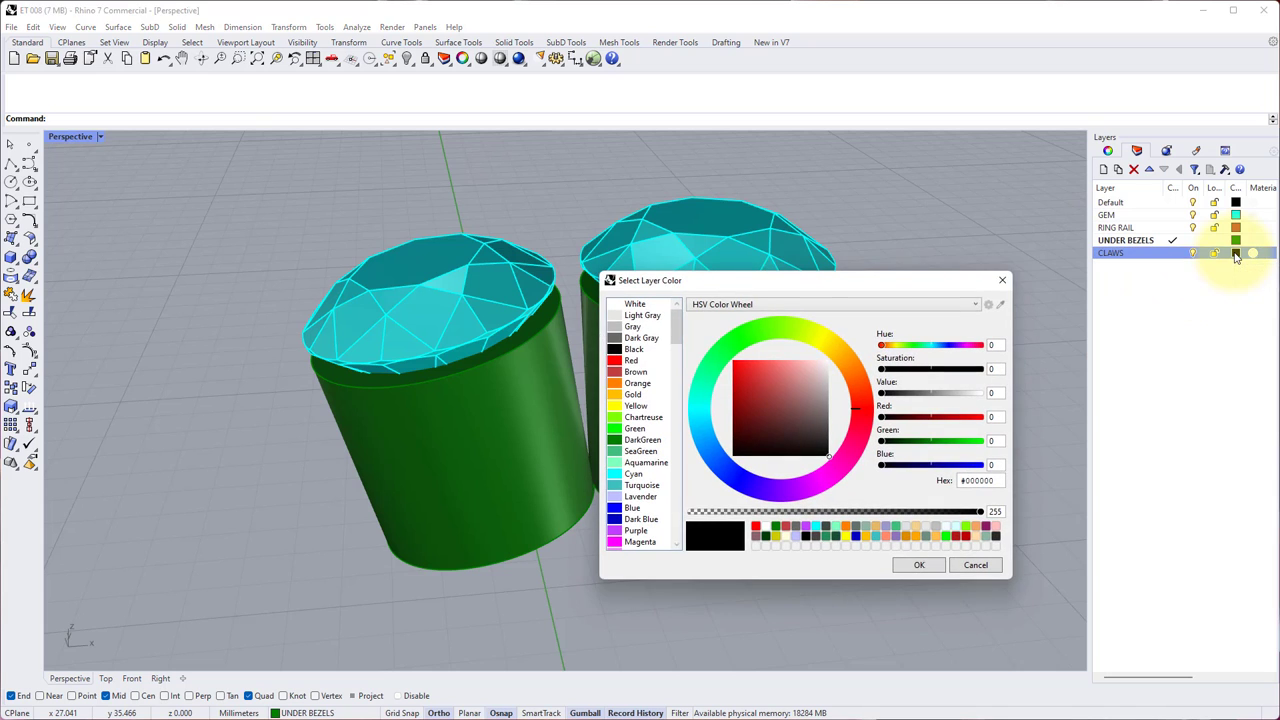
pyautogui.click(632, 360)
pyautogui.click(919, 565)
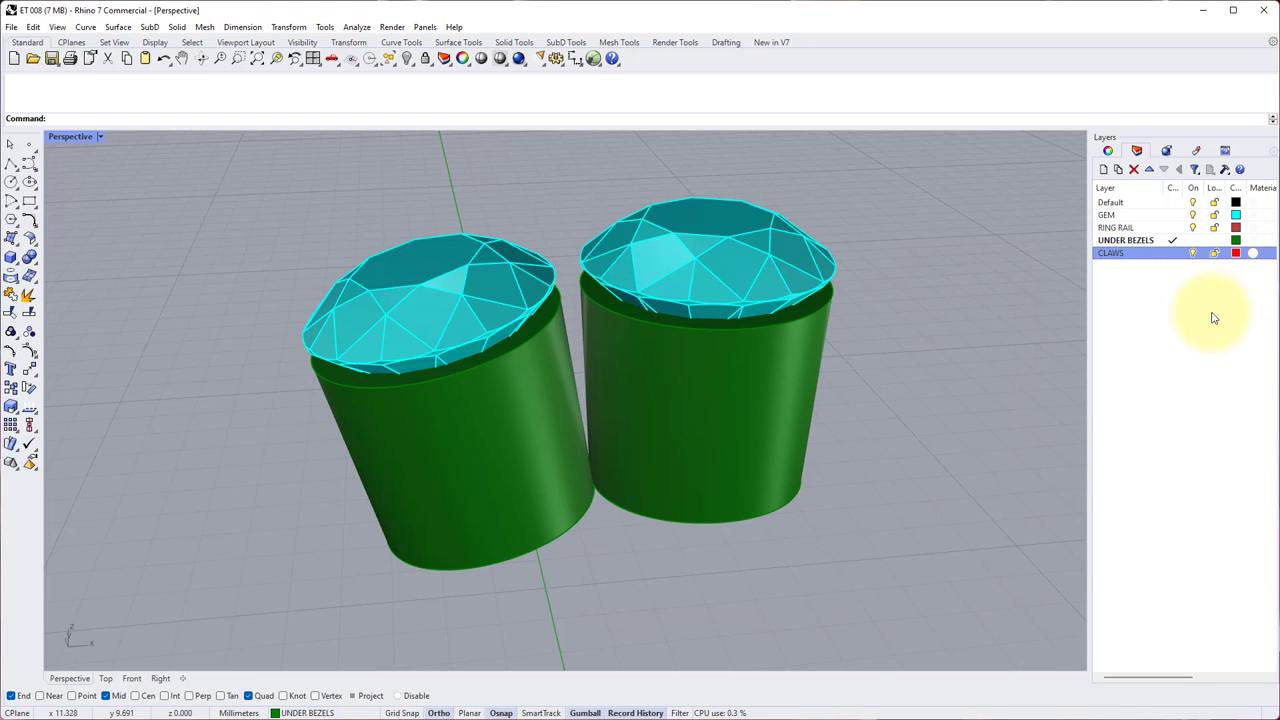
pyautogui.click(1172, 253)
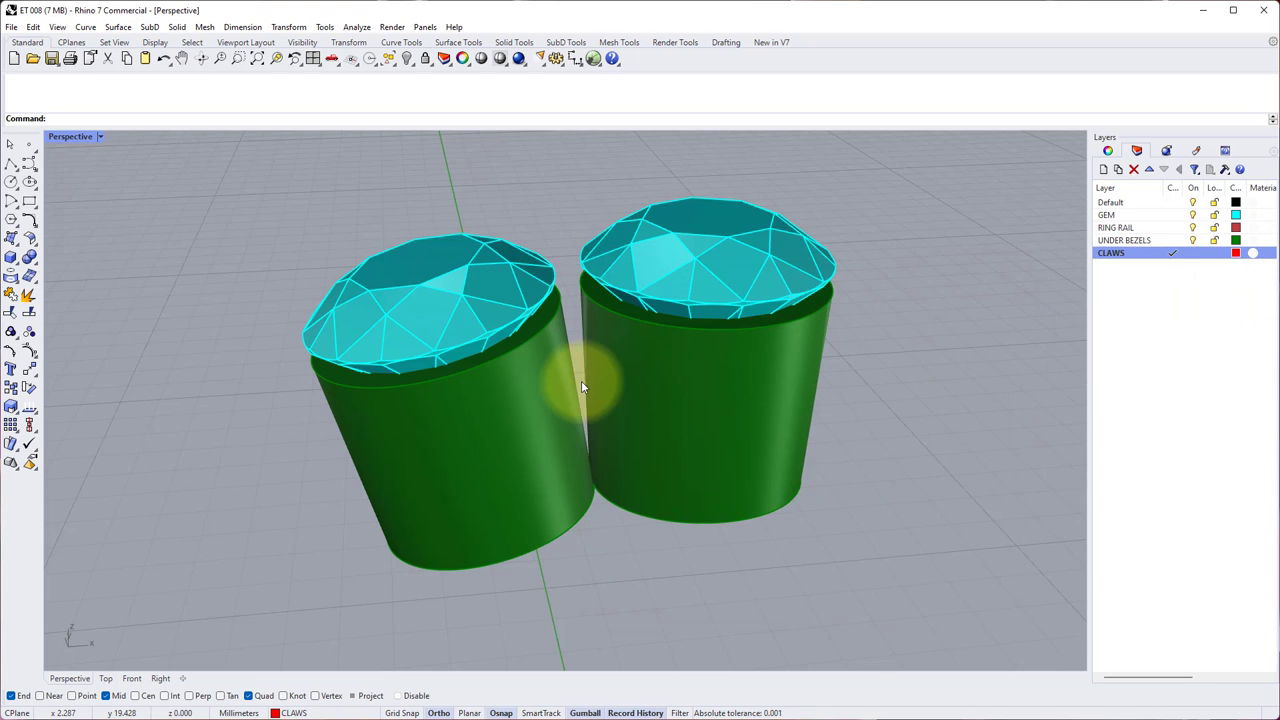
pyautogui.moveTo(580, 380); pyautogui.dragTo(606, 423, button='right')
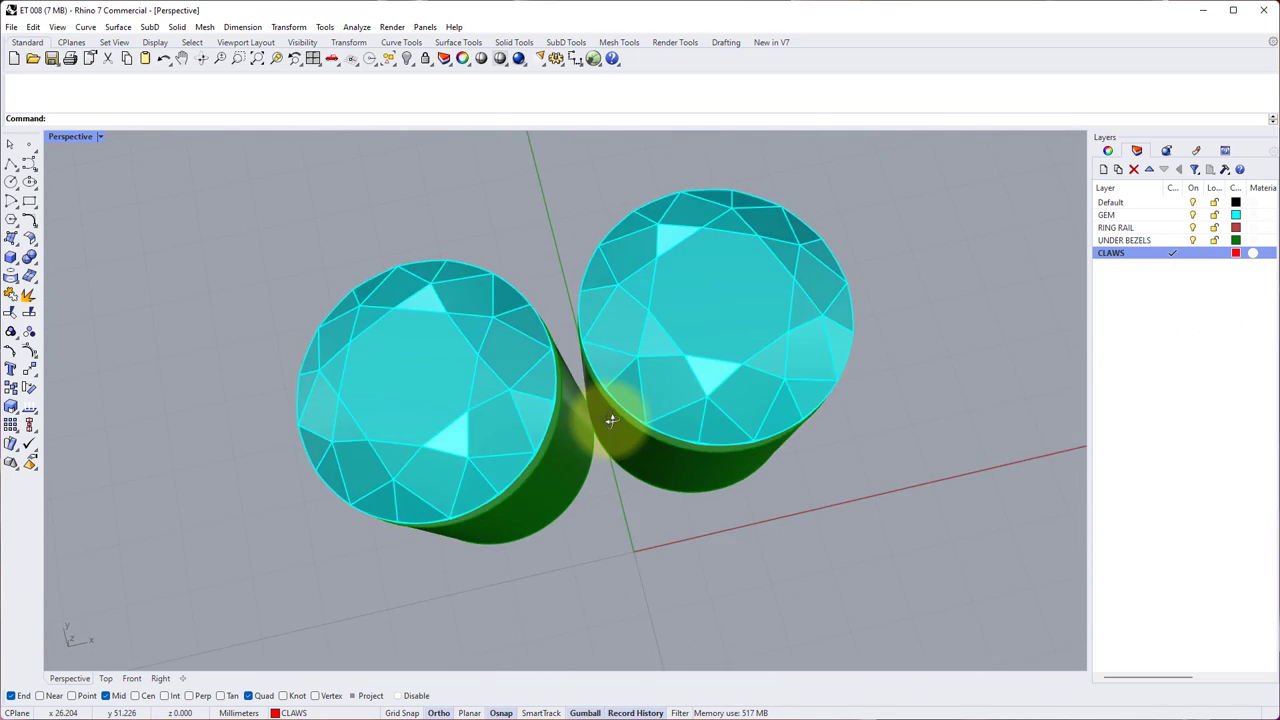
pyautogui.moveTo(600, 366); pyautogui.dragTo(499, 337, button='right')
pyautogui.click(499, 337)
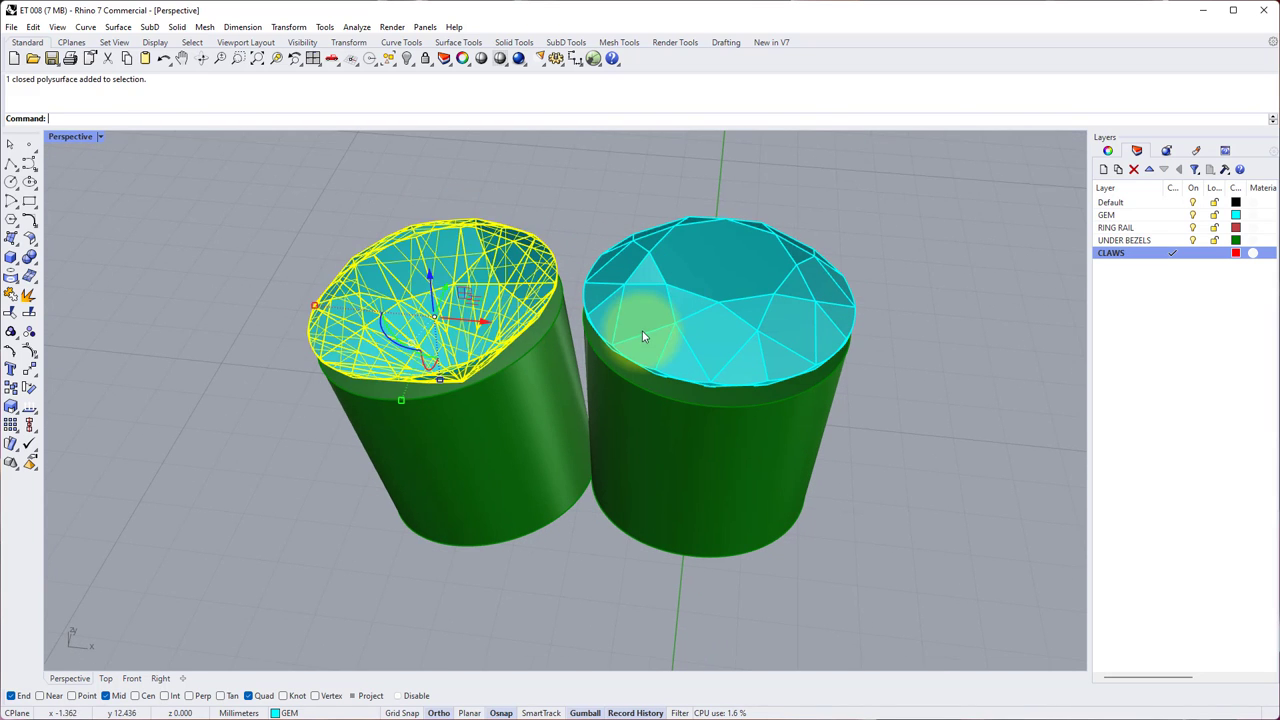
pyautogui.click(642, 332)
pyautogui.moveTo(589, 246); pyautogui.dragTo(605, 257, button='right')
pyautogui.moveTo(592, 353)
pyautogui.mouseDown(button='right')
pyautogui.moveTo(580, 349)
pyautogui.moveTo(606, 343)
pyautogui.mouseUp(button='right')
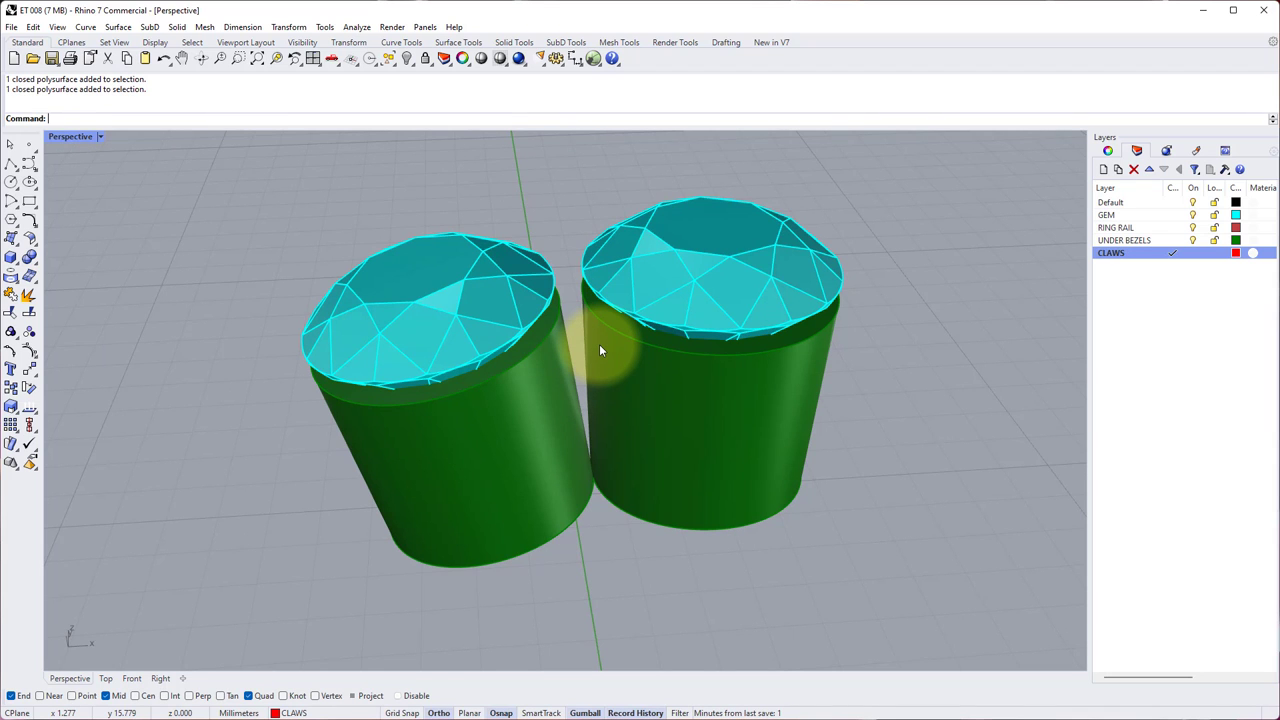
# - Extract a U-direction isocurve from the outer wall of the upright bezel, snapped to the gem's girdle facet endpoint nearest the tilted bezel
pyautogui.write('ExtractIsocurve')
pyautogui.press('Return')
pyautogui.scroll(2, 599, 344)
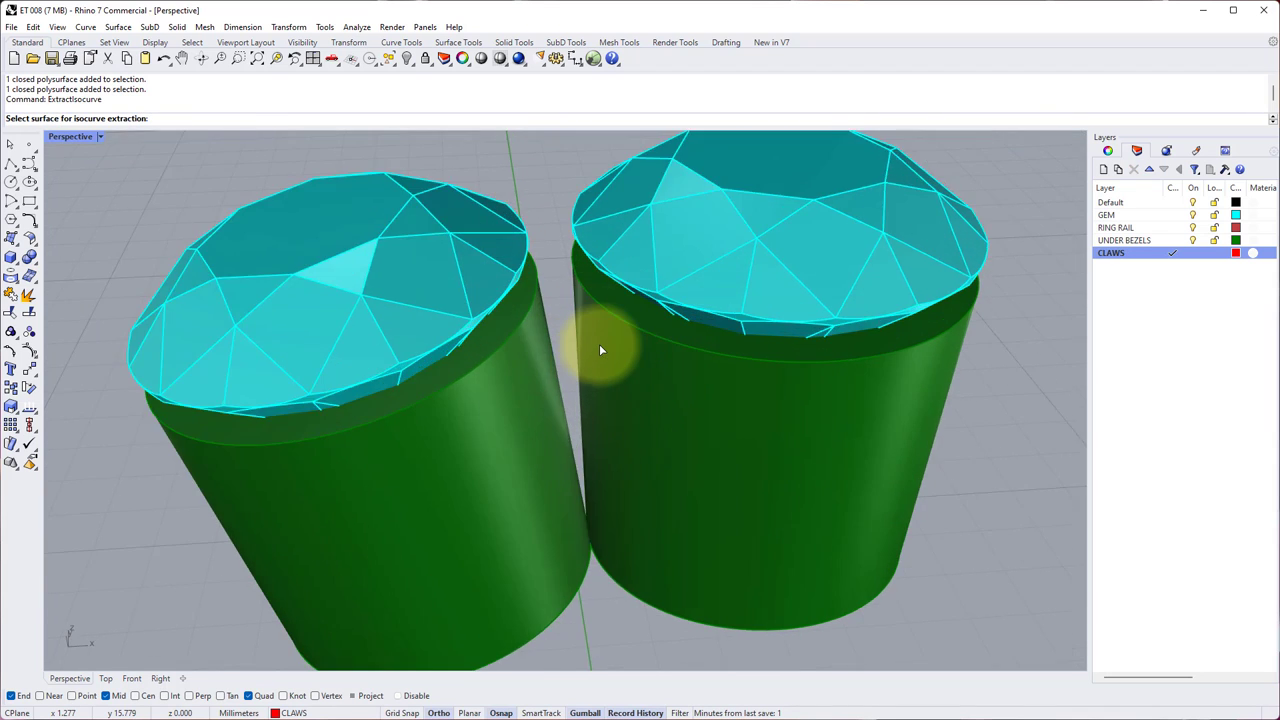
pyautogui.moveTo(599, 344); pyautogui.dragTo(679, 384, button='right')
pyautogui.click(679, 384)
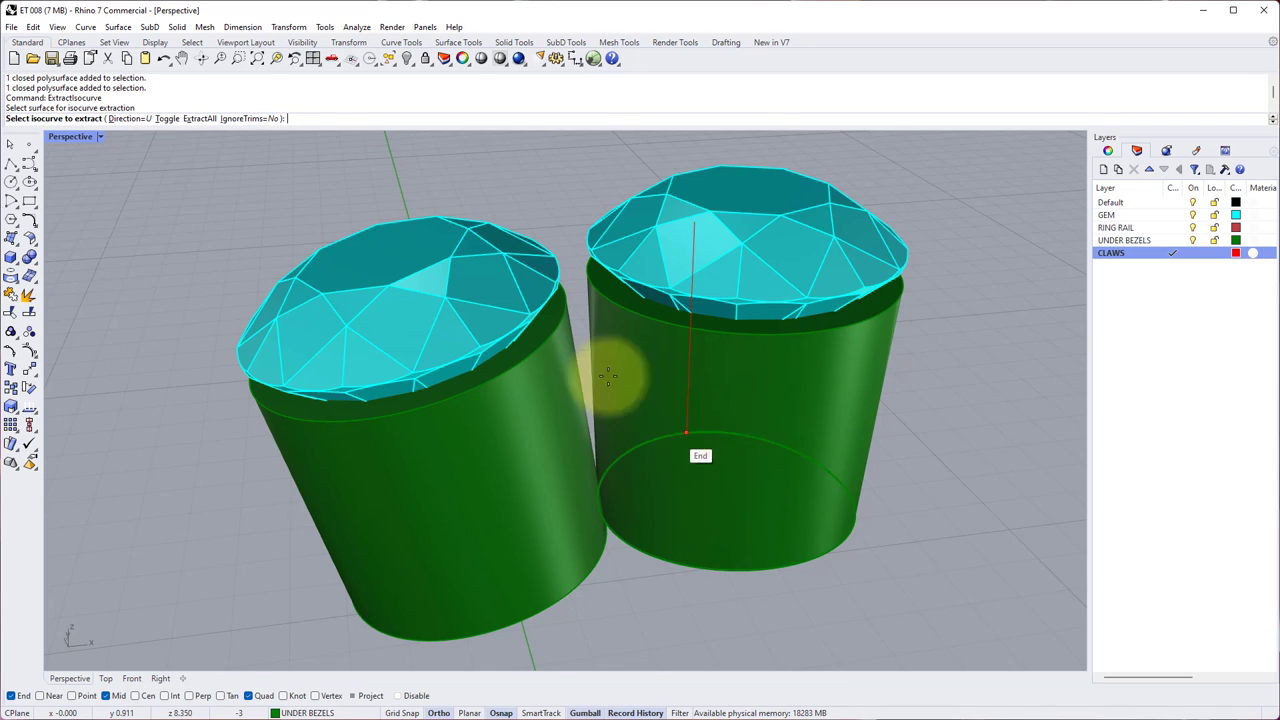
pyautogui.click(167, 118)
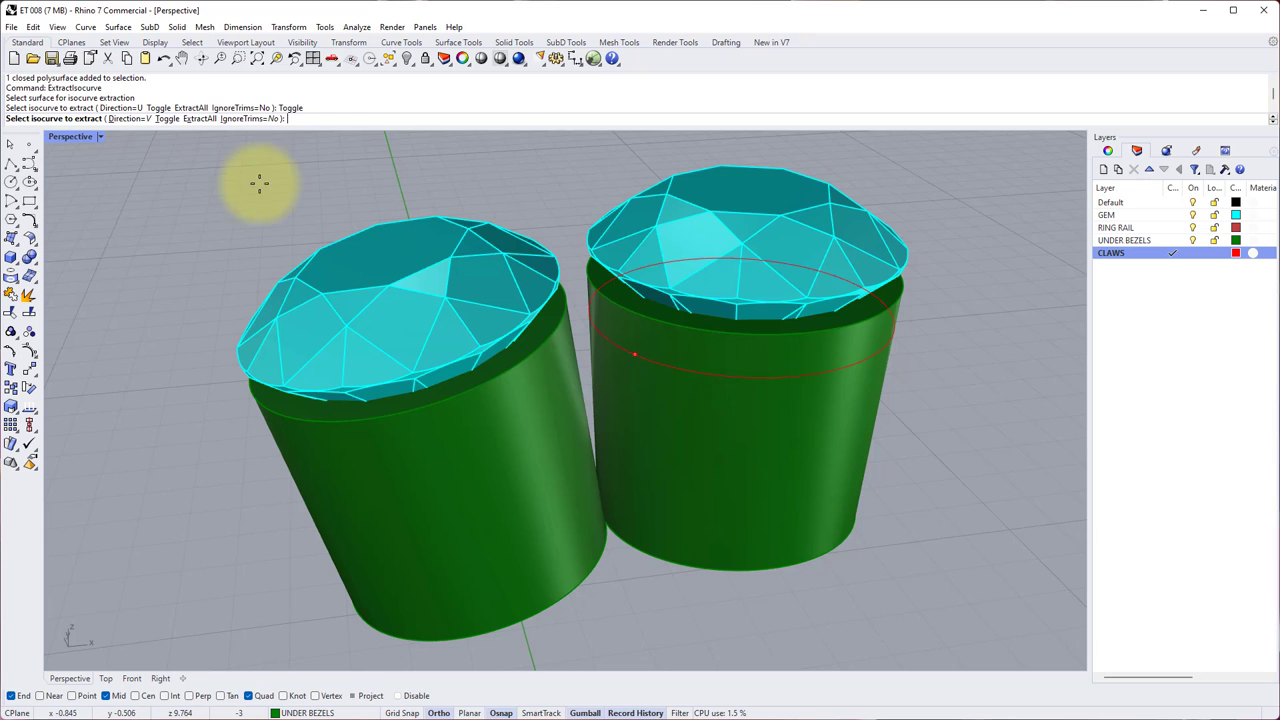
pyautogui.click(167, 119)
pyautogui.moveTo(586, 366); pyautogui.dragTo(700, 495, button='right')
pyautogui.scroll(5, 697, 492)
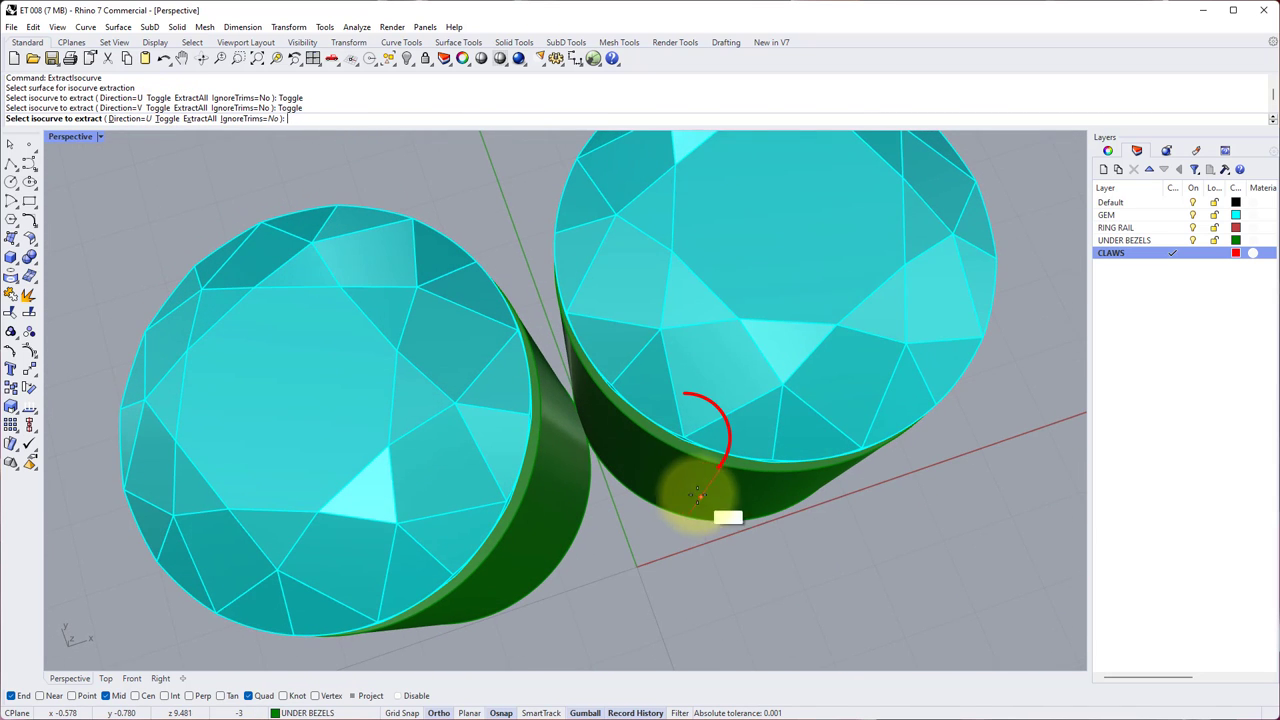
pyautogui.click(682, 440)
pyautogui.moveTo(684, 442); pyautogui.dragTo(652, 415, button='right')
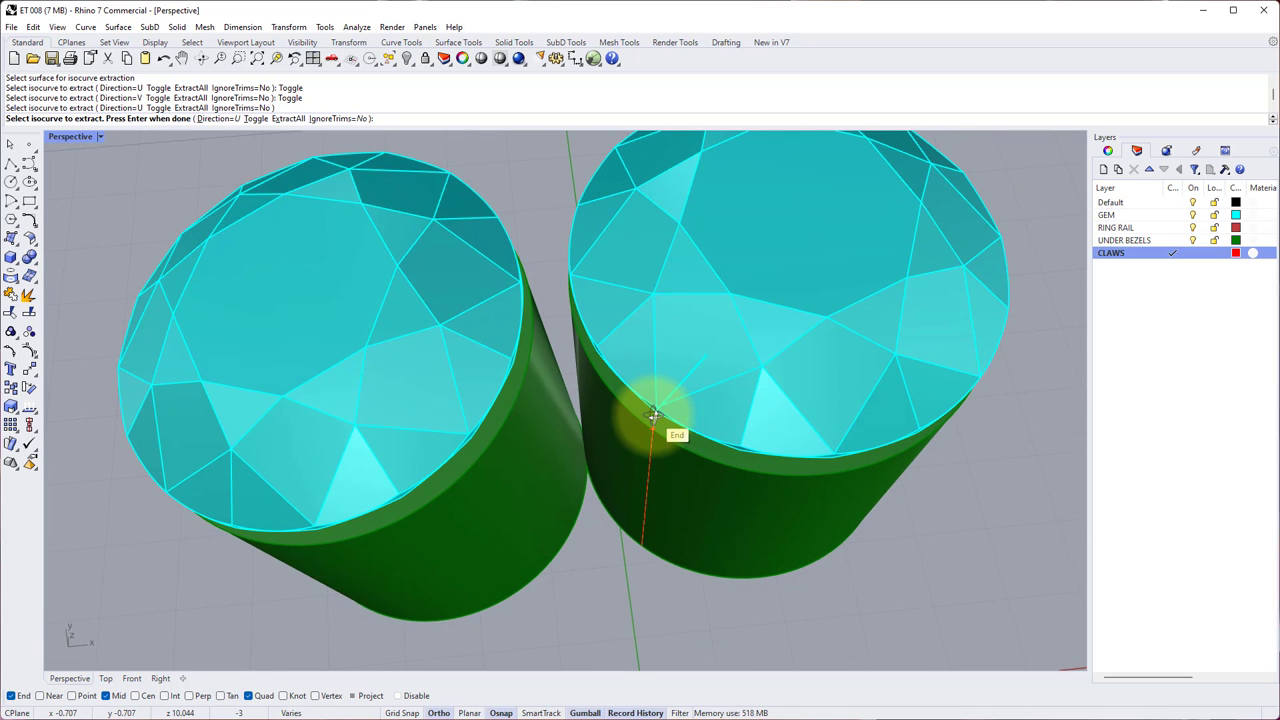
pyautogui.rightClick(591, 565)
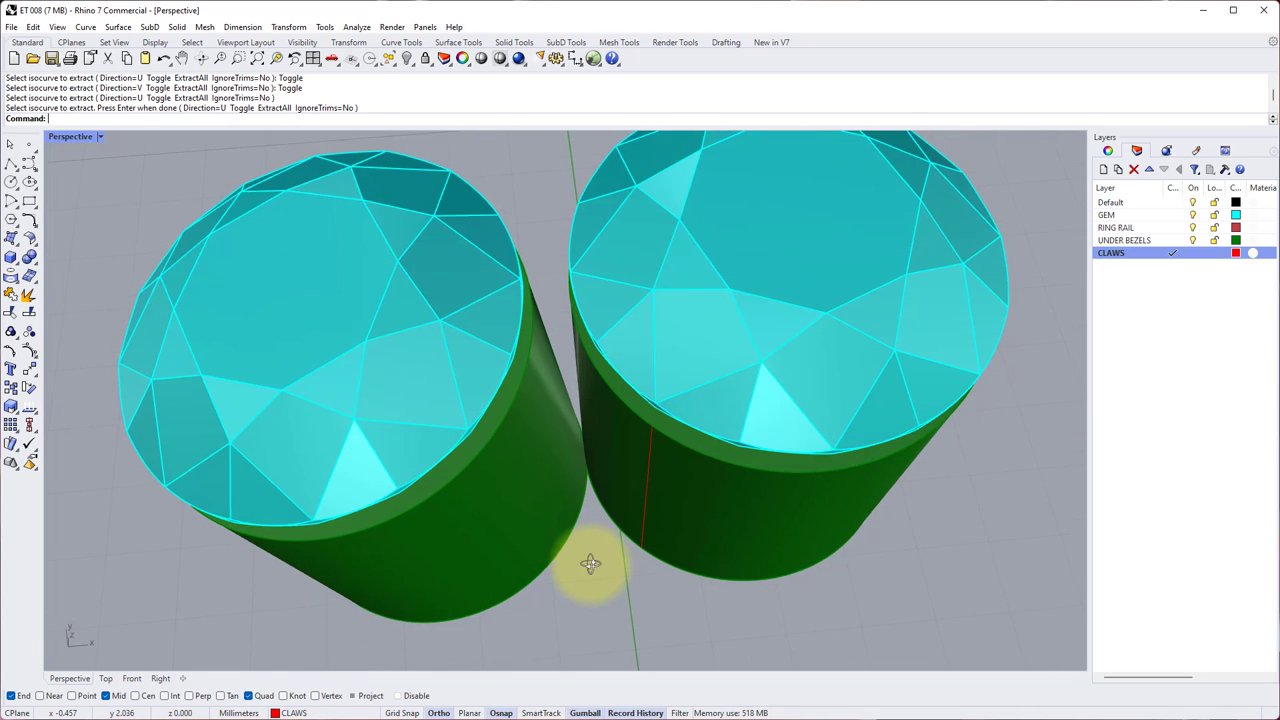
# - Extract the matching U-direction isocurve from the tilted bezel's outer wall, snapped to its gem's facet endpoint facing the upright bezel
pyautogui.rightClick(591, 565)
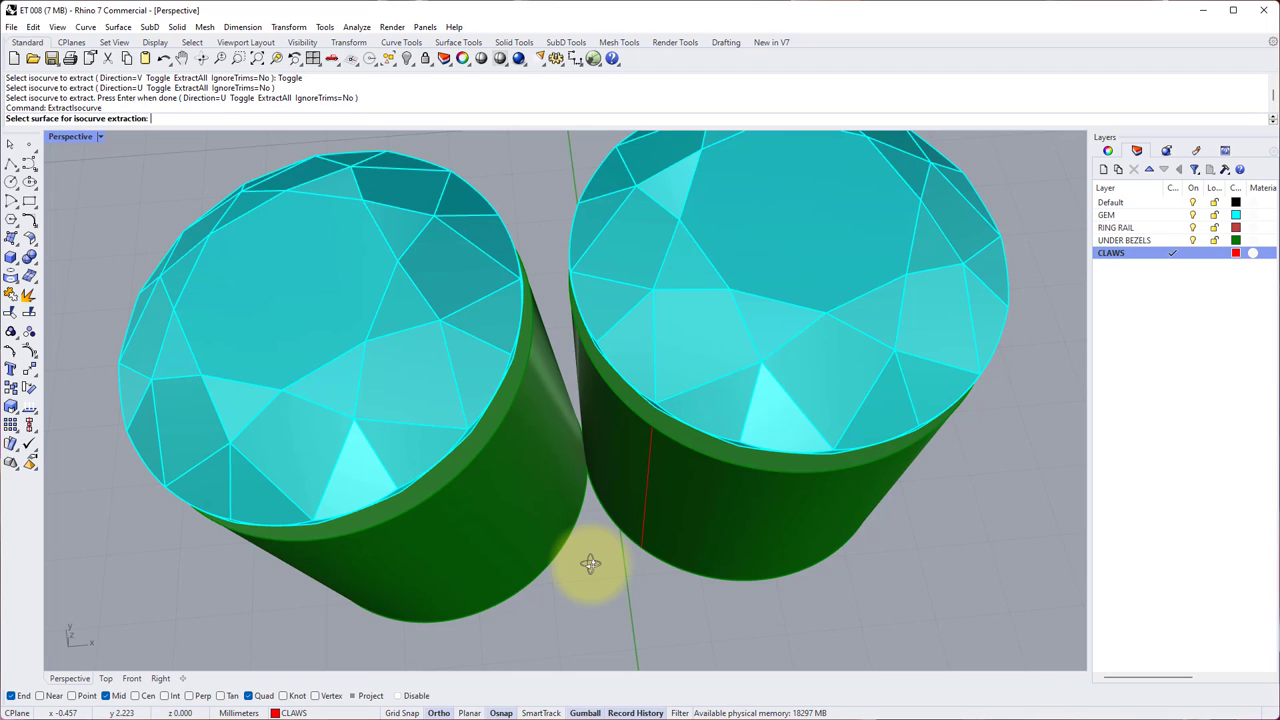
pyautogui.click(496, 520)
pyautogui.moveTo(509, 486); pyautogui.dragTo(466, 477, button='right')
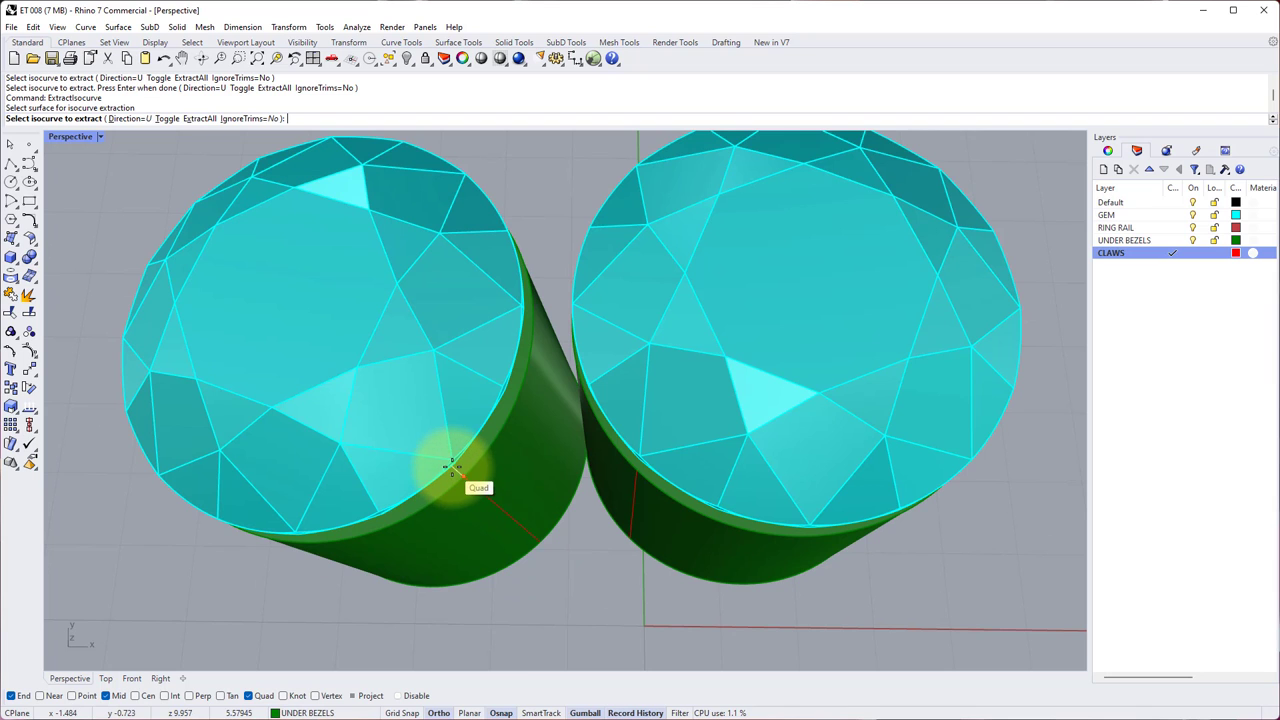
pyautogui.scroll(5, 452, 462)
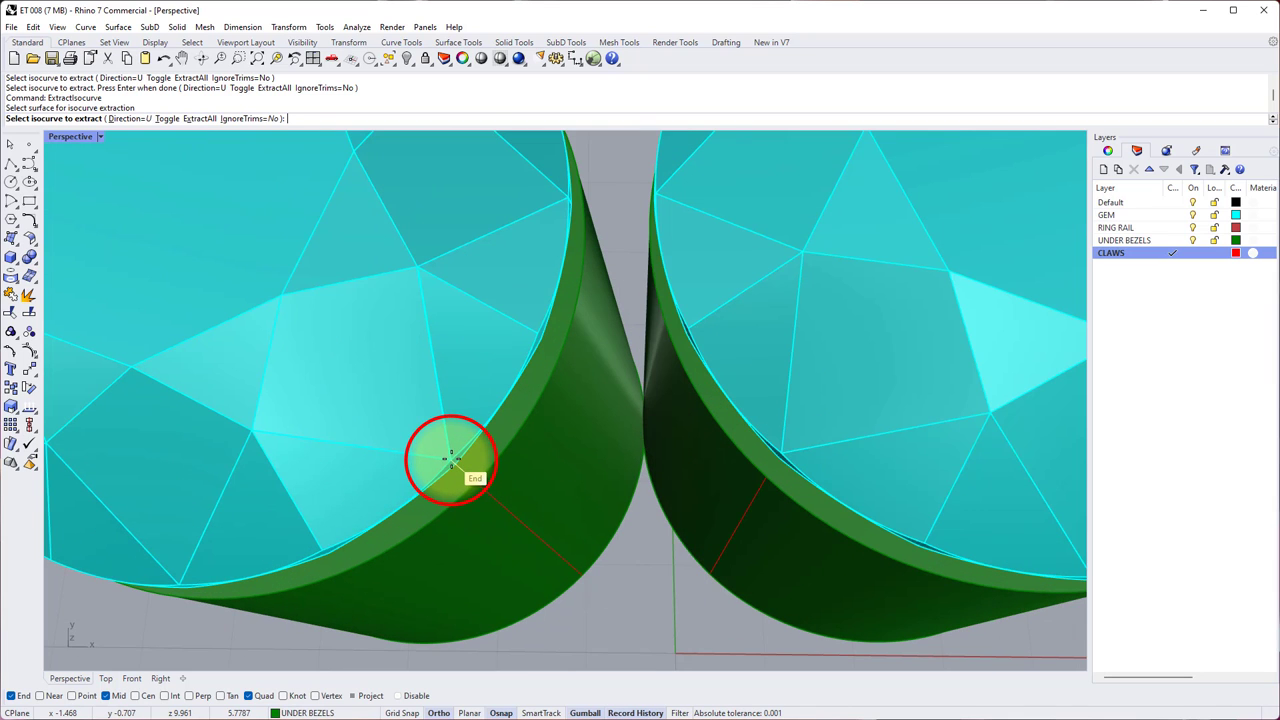
pyautogui.click(452, 460)
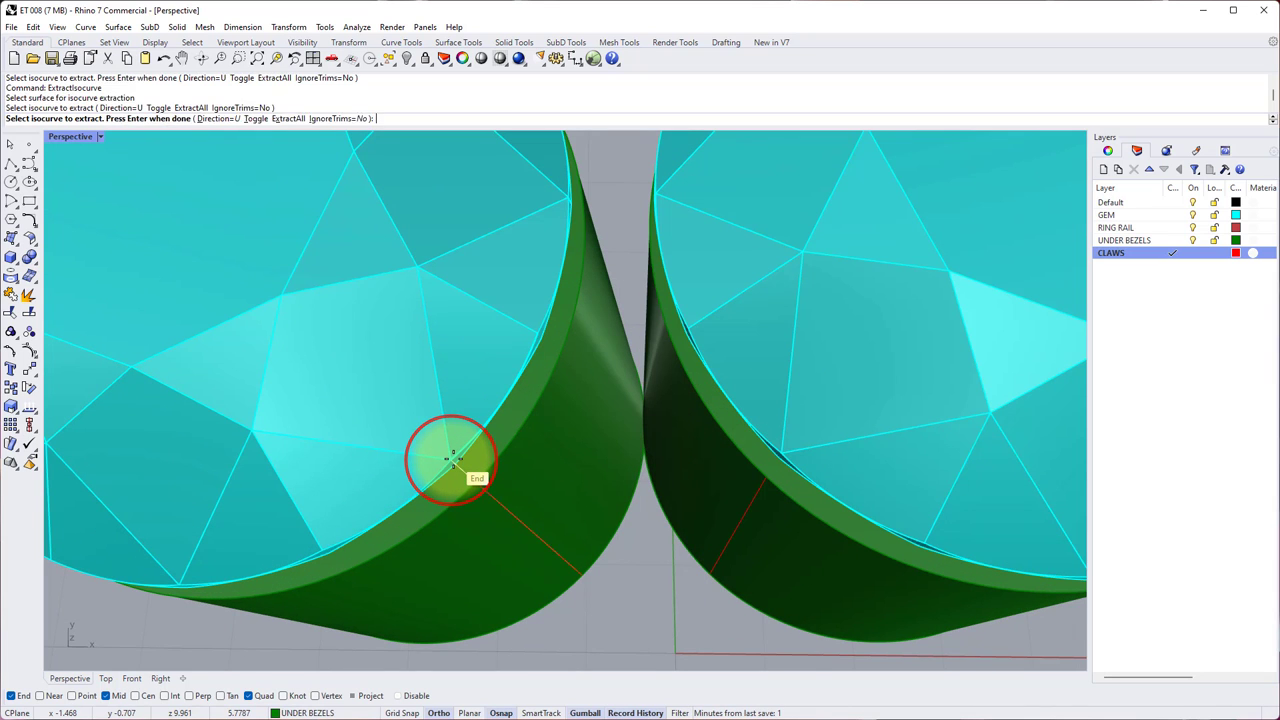
pyautogui.press('Return')
pyautogui.scroll(-5, 622, 540)
pyautogui.moveTo(623, 538); pyautogui.dragTo(563, 434, button='right')
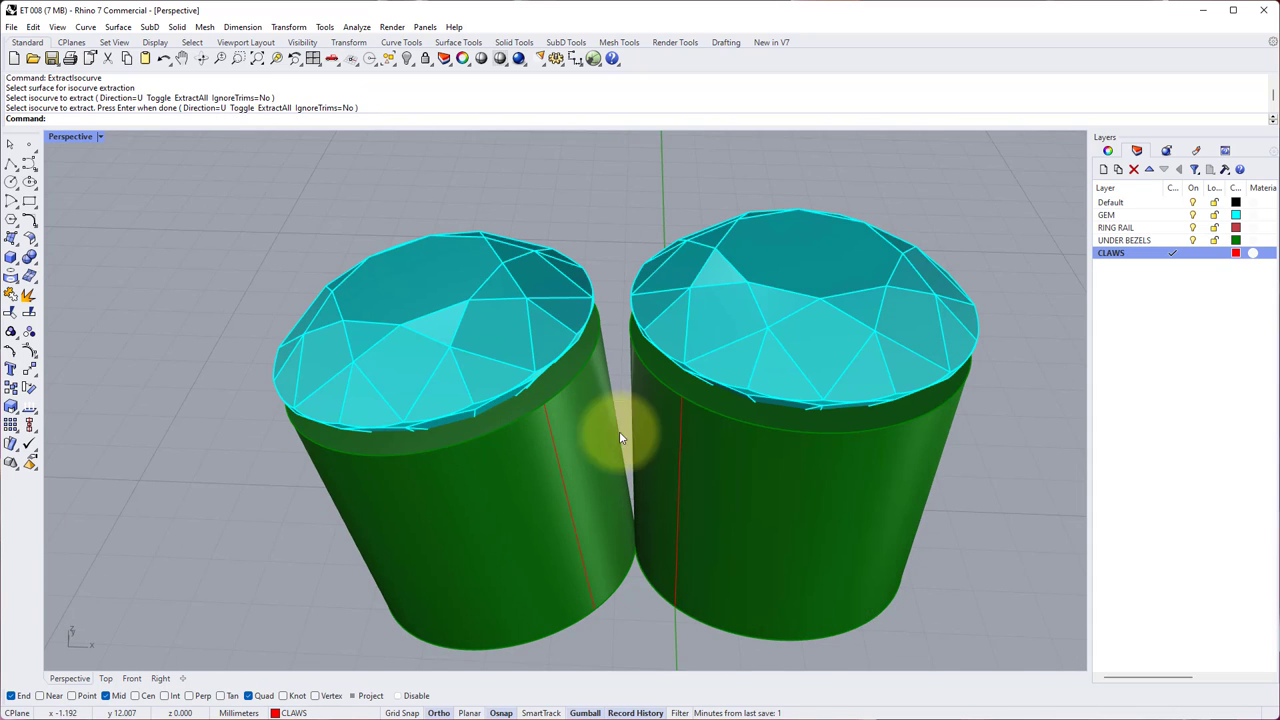
# - Create one tween curve between the isocurves of the tilted and upright bezels, with no match method, on the current layer
pyautogui.moveTo(653, 437); pyautogui.dragTo(567, 392, button='right')
pyautogui.moveTo(609, 334); pyautogui.dragTo(570, 340, button='right')
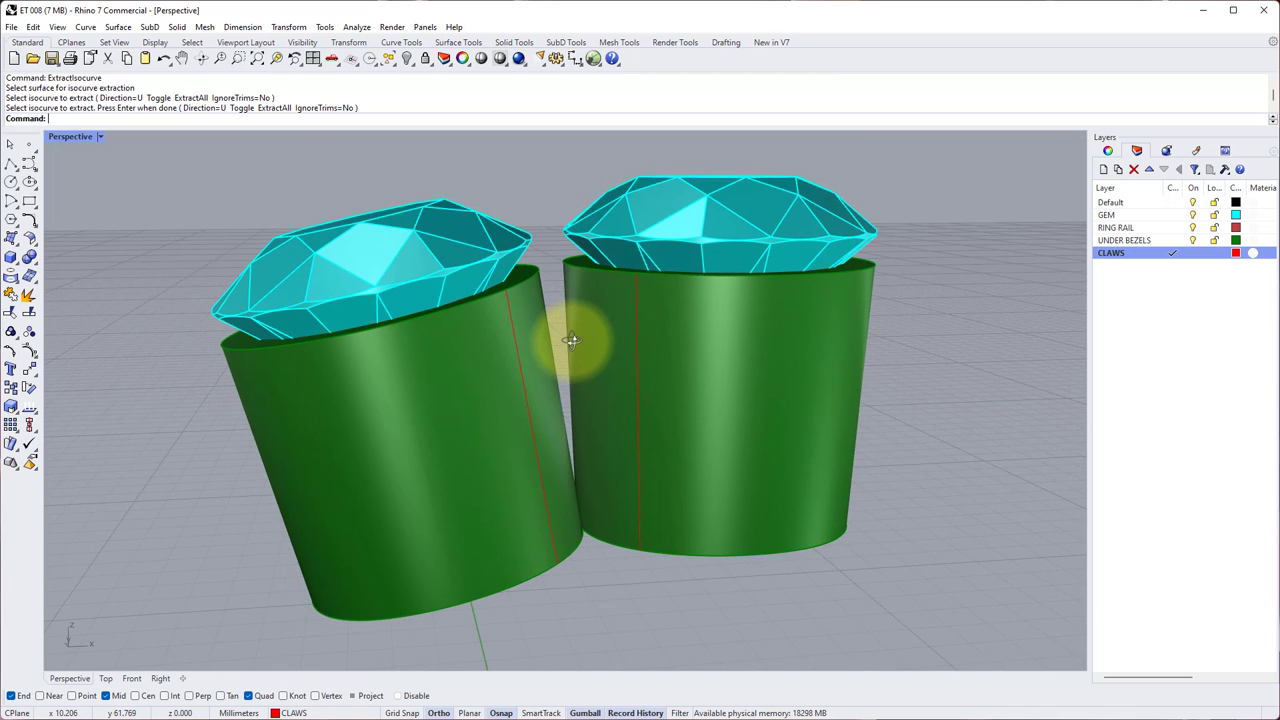
pyautogui.write('Twee')
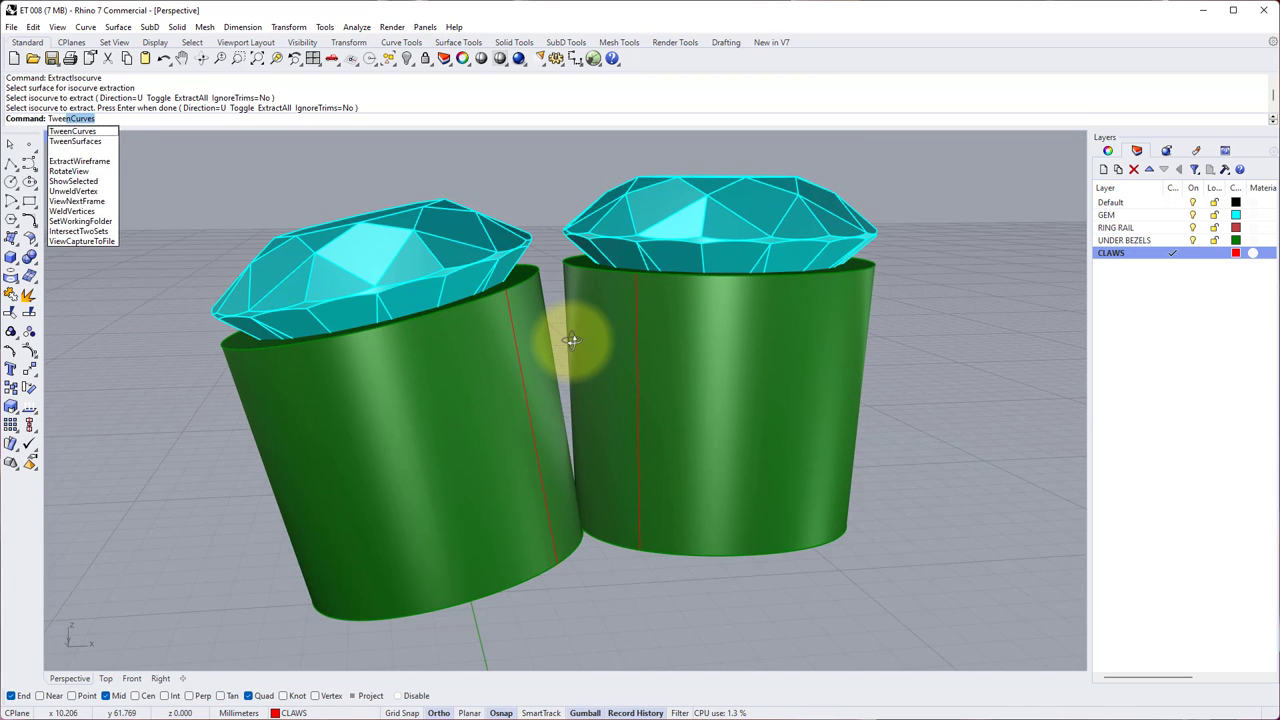
pyautogui.write('nC')
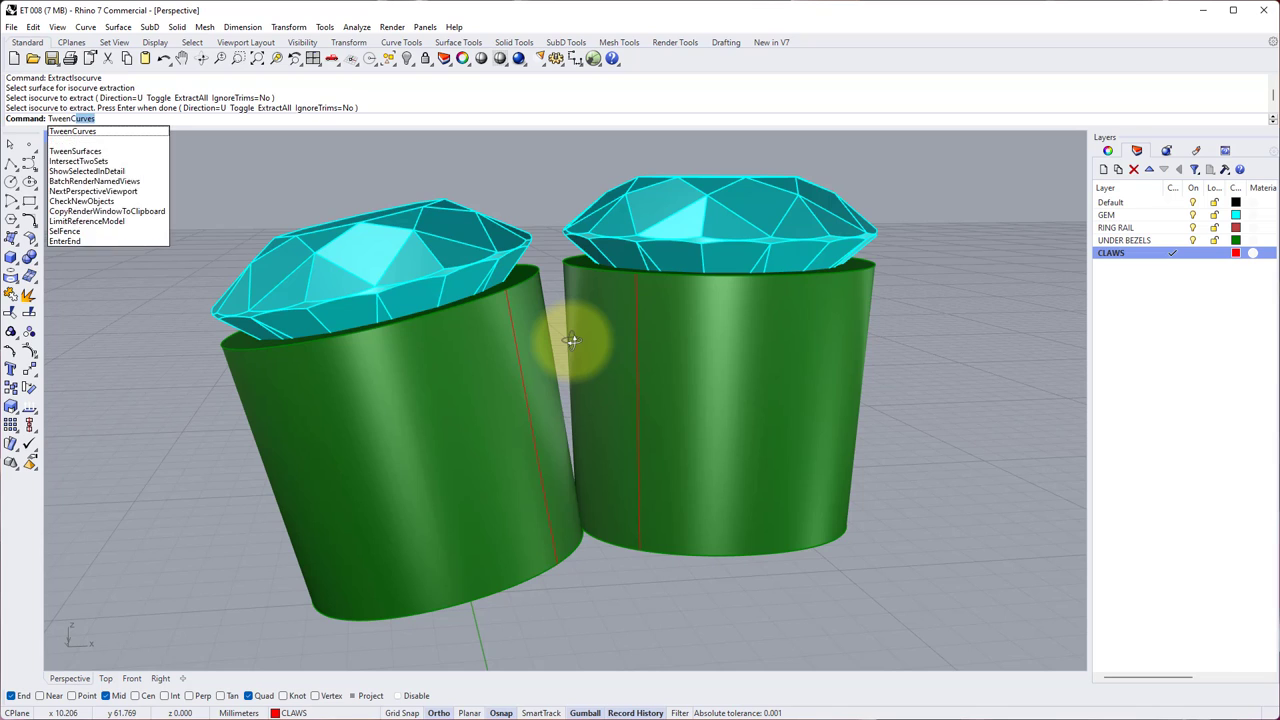
pyautogui.press('Return')
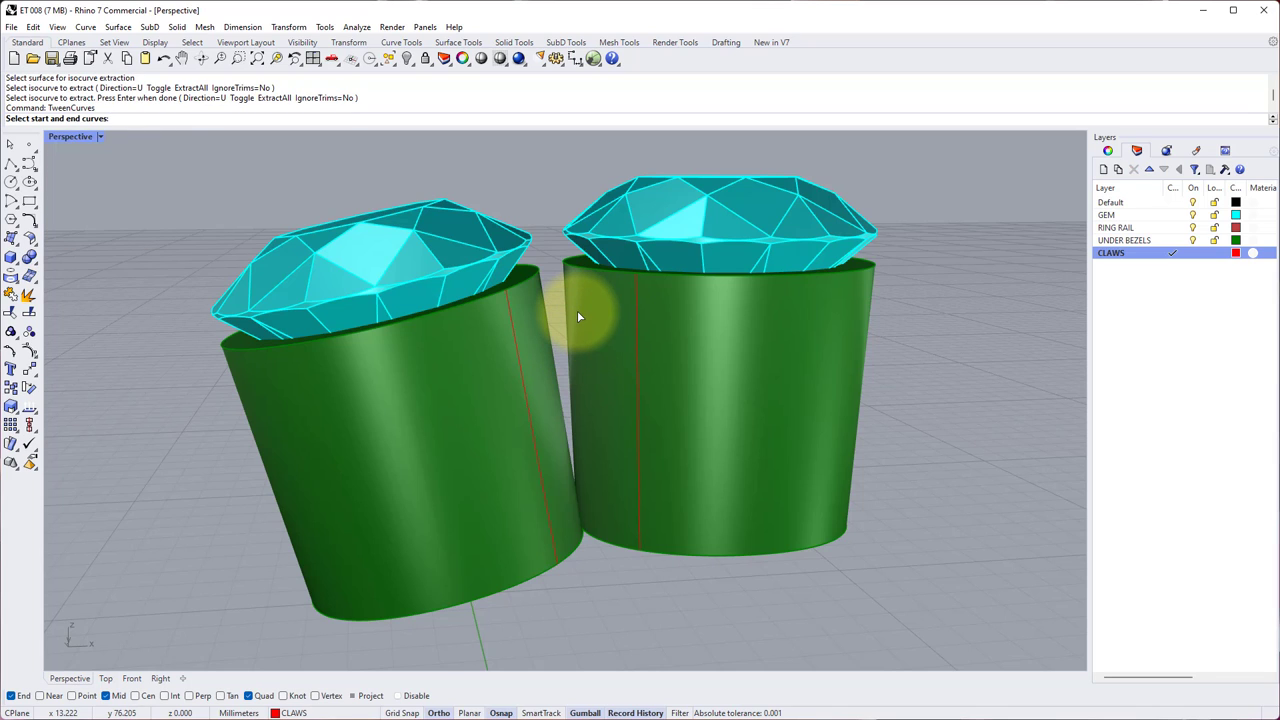
pyautogui.click(507, 303)
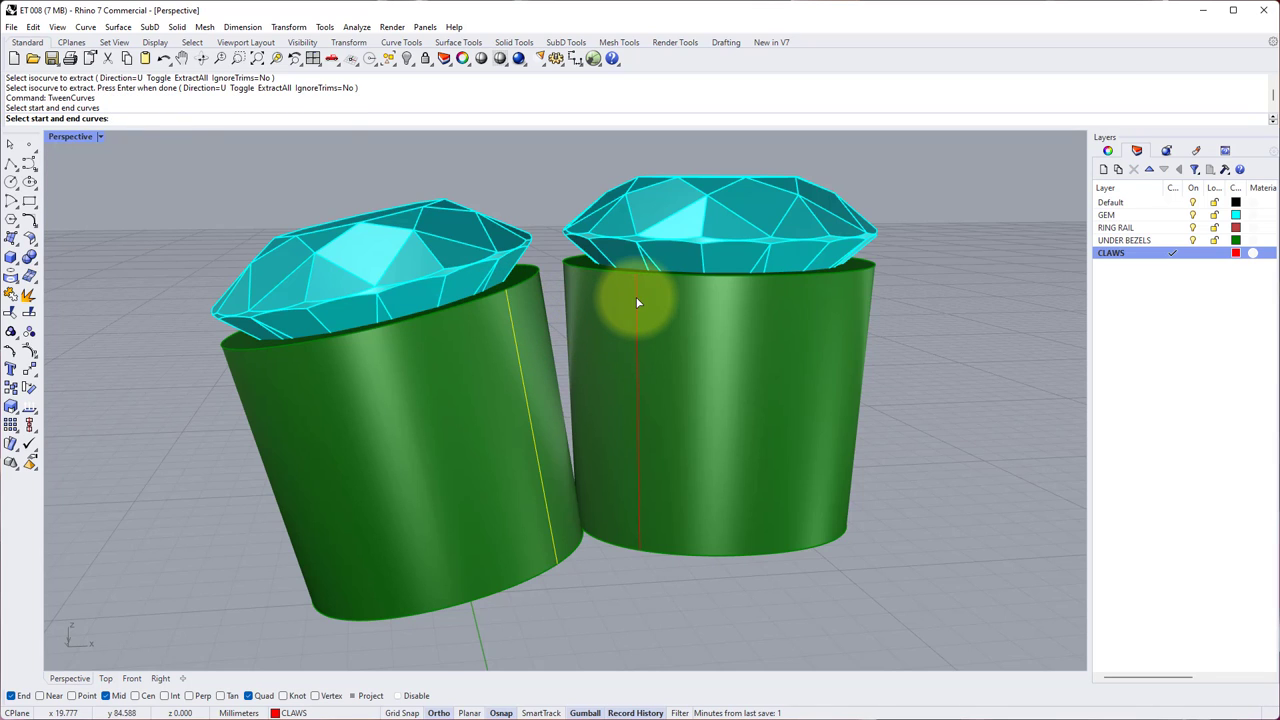
pyautogui.click(638, 294)
pyautogui.moveTo(630, 325); pyautogui.dragTo(634, 443, button='right')
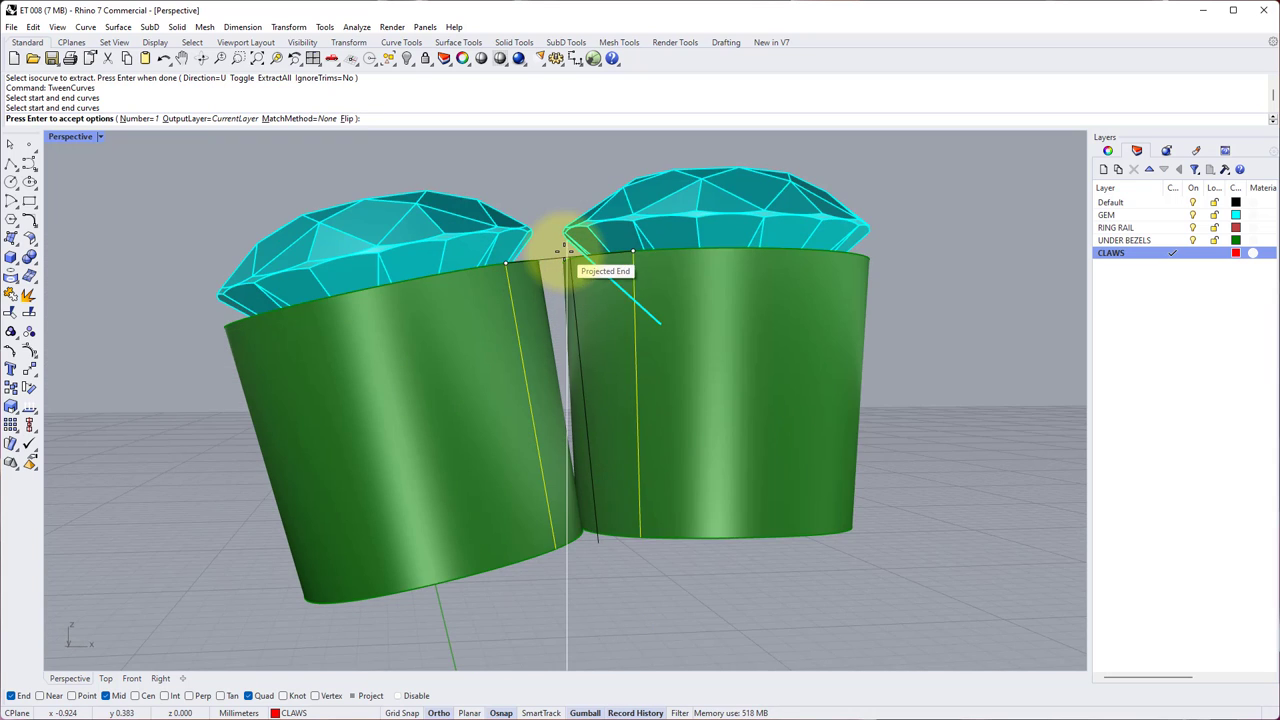
pyautogui.moveTo(557, 277); pyautogui.dragTo(638, 481, button='right')
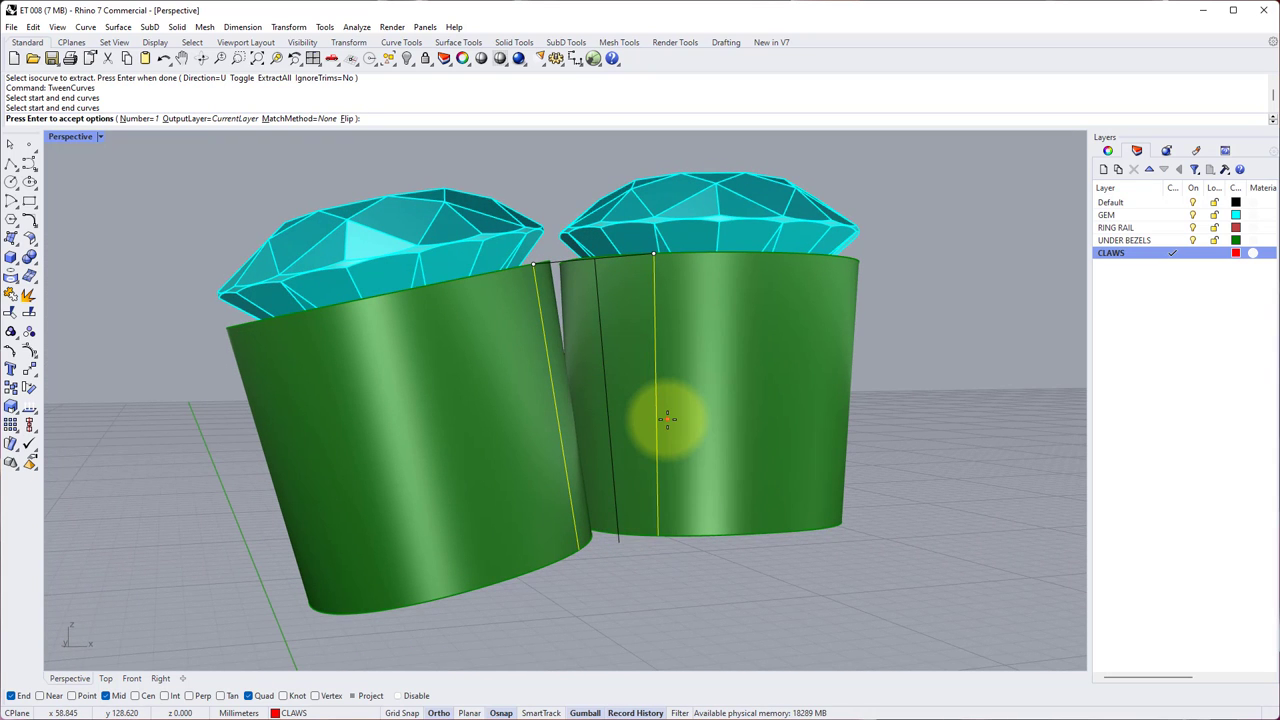
pyautogui.press('Return')
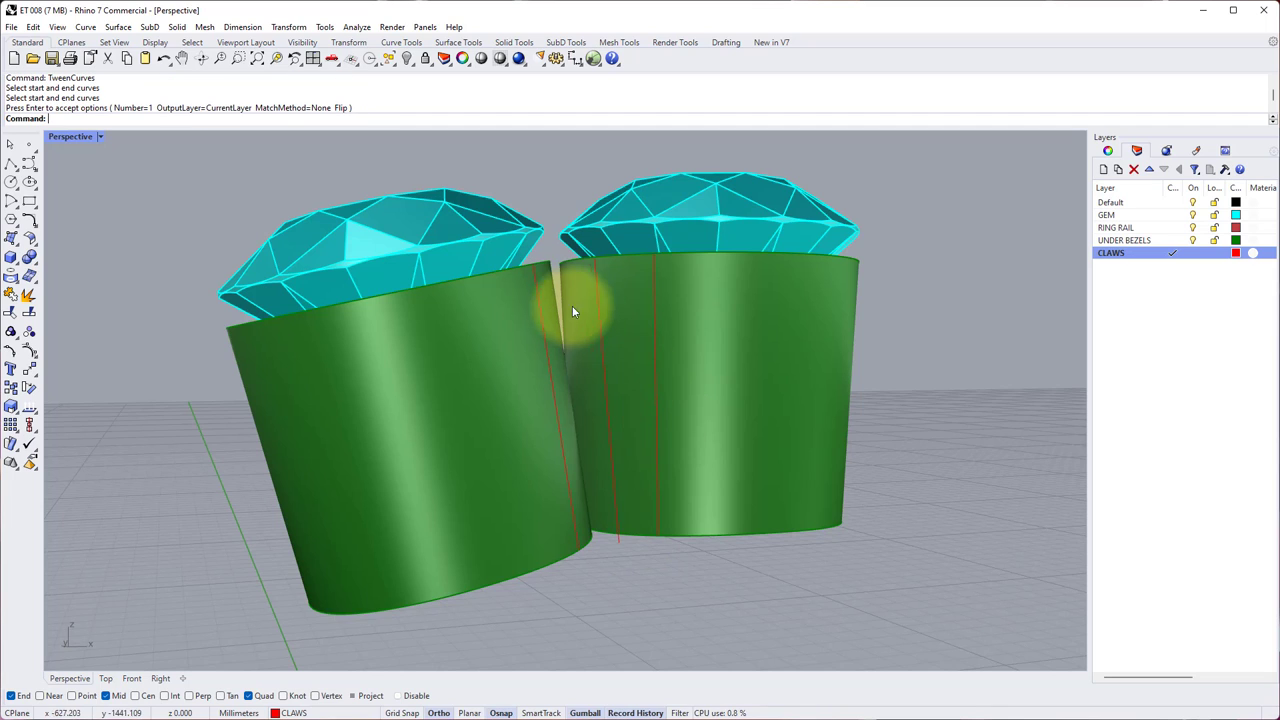
# - Delete the two extracted isocurves on the outer walls of the tilted and upright bezels
pyautogui.click(538, 297)
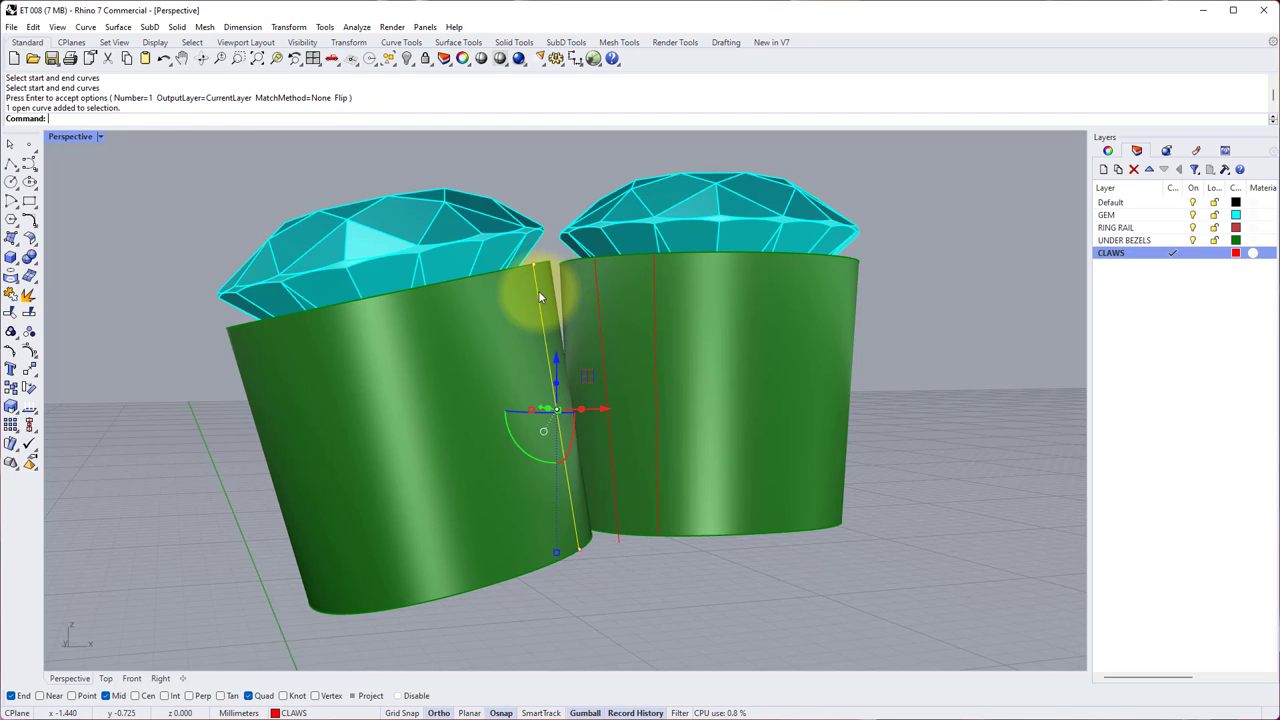
pyautogui.press('Delete')
pyautogui.click(657, 324)
pyautogui.press('Delete')
# - Examine the tween curve's position between the two gems from above and where its lower end meets the bezels' bottom edges
pyautogui.scroll(-5, 656, 323)
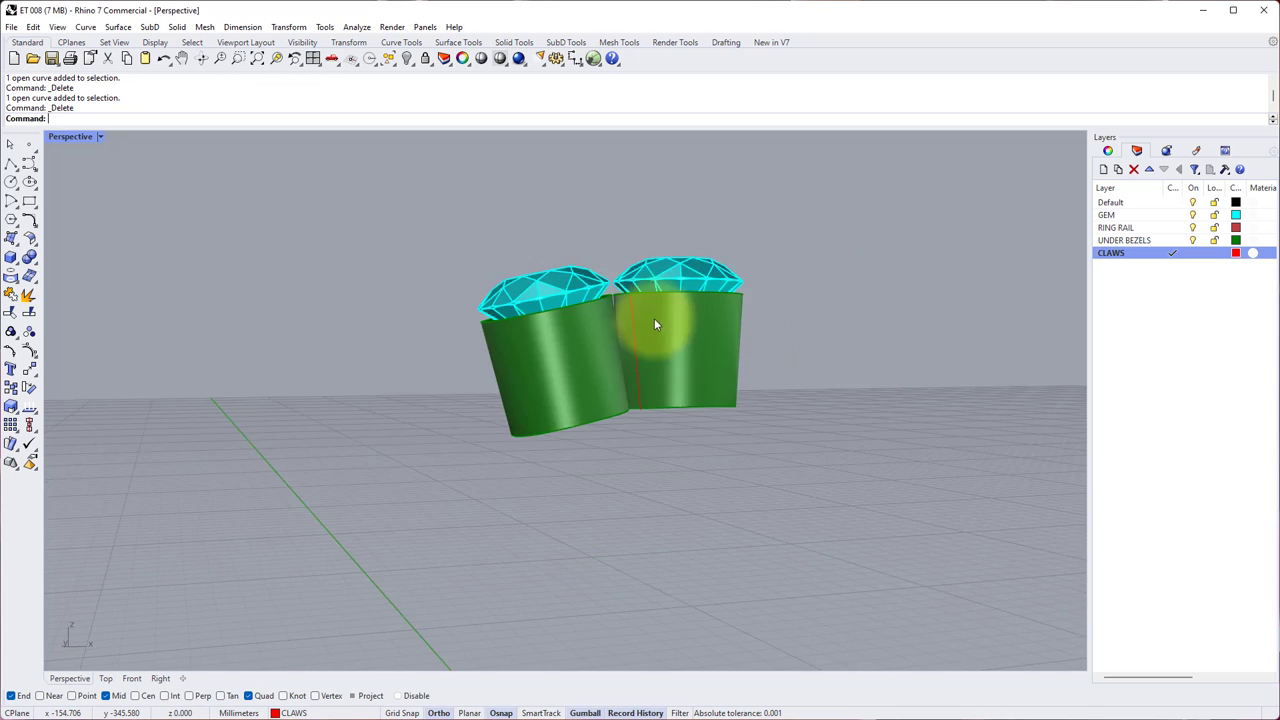
pyautogui.scroll(3, 657, 323)
pyautogui.moveTo(657, 323); pyautogui.dragTo(757, 477, button='right')
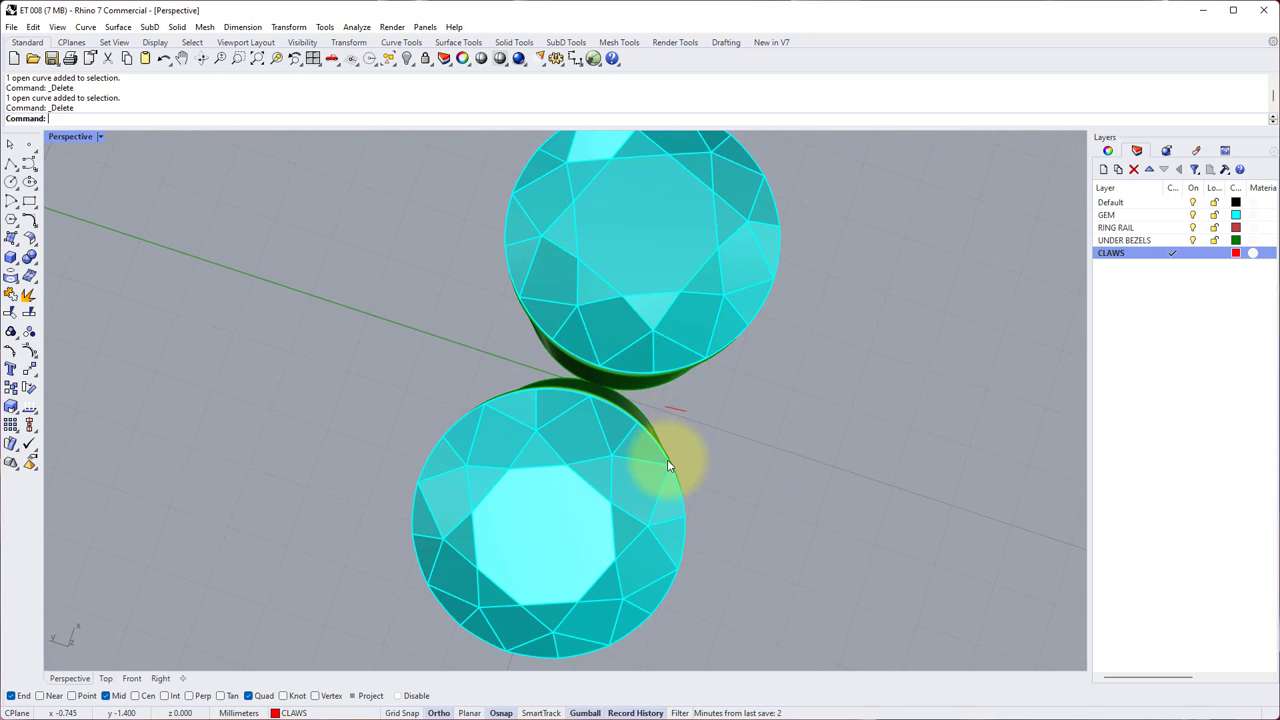
pyautogui.moveTo(707, 409); pyautogui.dragTo(628, 562, button='right')
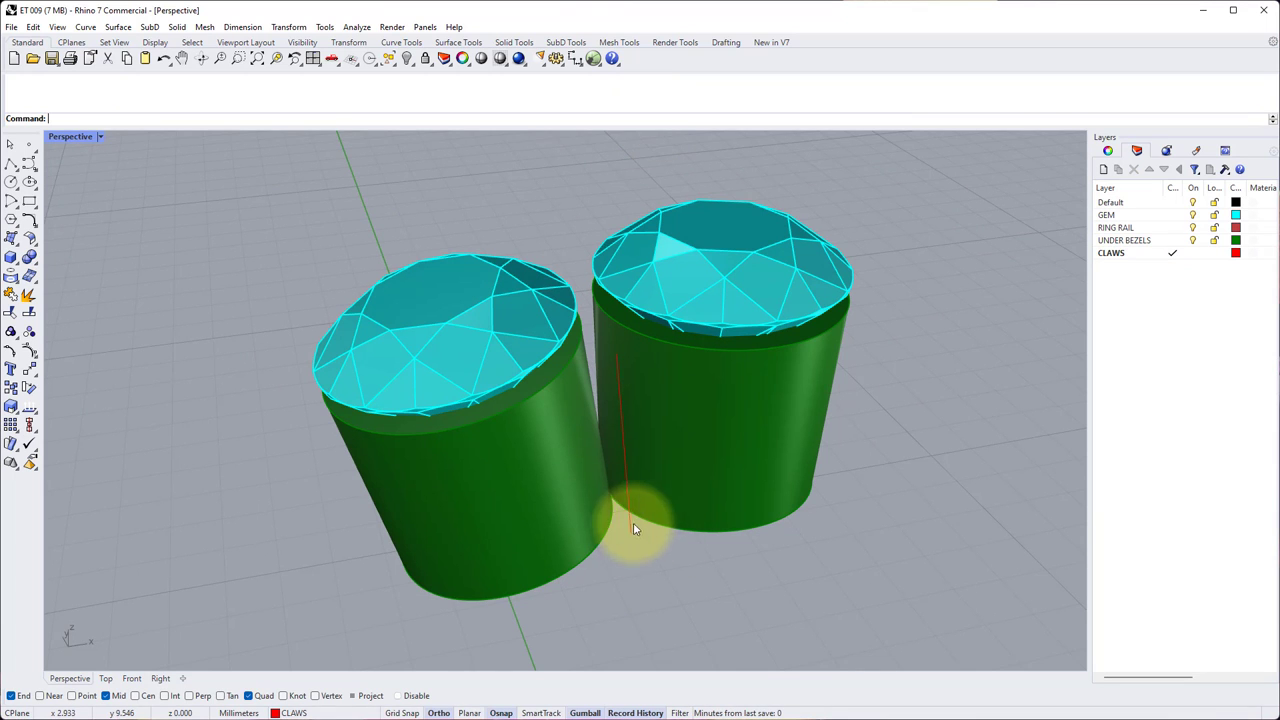
pyautogui.moveTo(634, 520); pyautogui.dragTo(598, 316, button='right')
pyautogui.moveTo(619, 510); pyautogui.dragTo(606, 514, button='right')
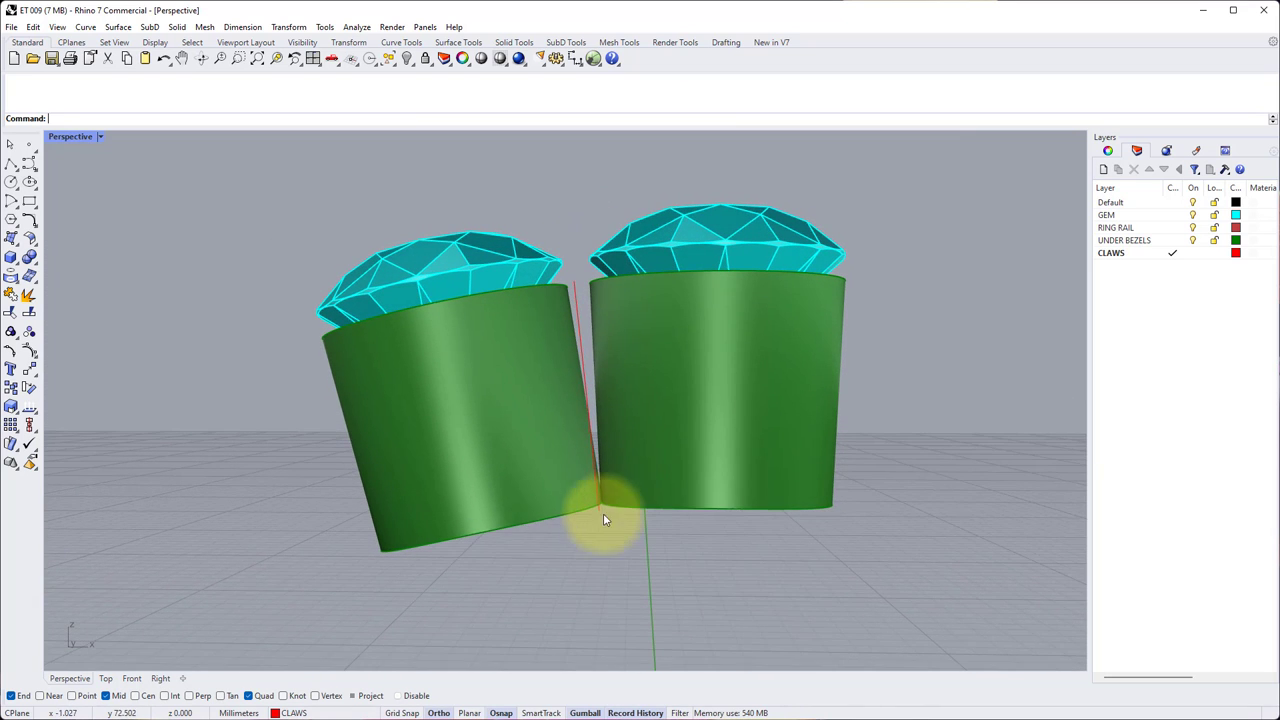
pyautogui.moveTo(528, 523); pyautogui.dragTo(674, 520, button='right')
pyautogui.moveTo(601, 505); pyautogui.dragTo(674, 466, button='right')
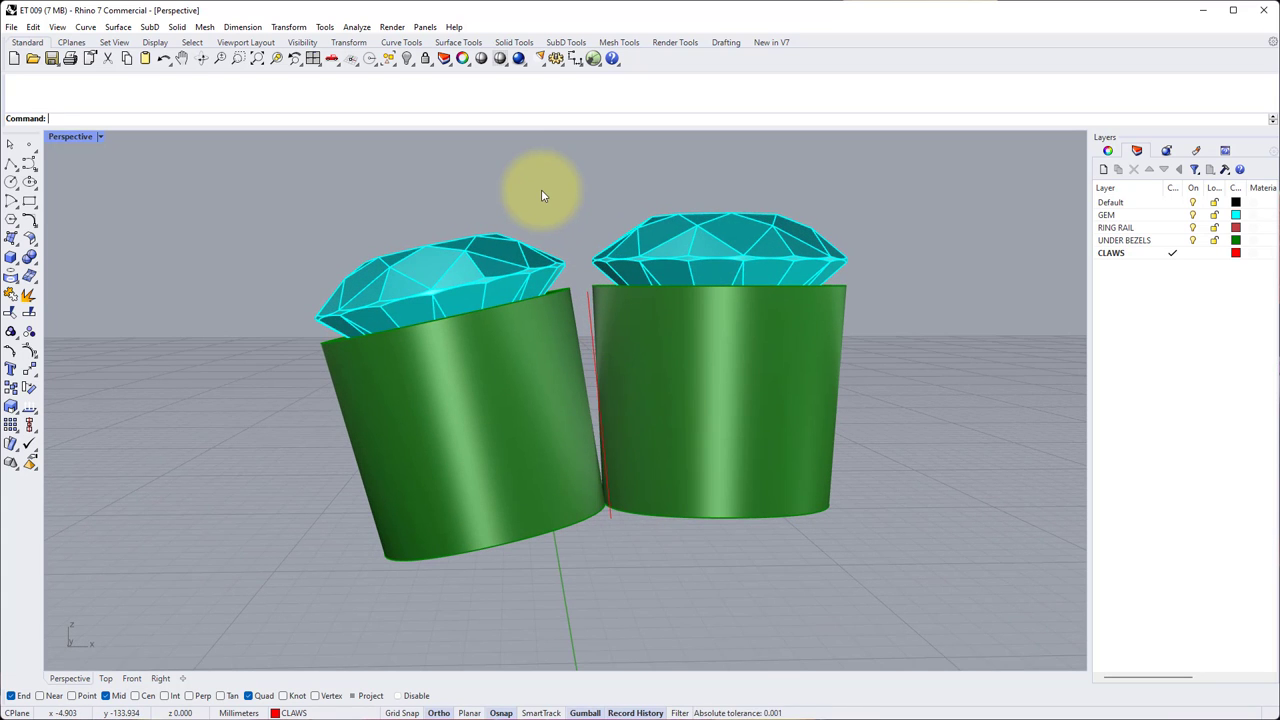
# - Extend the lower end of the claw curve by 0.5 mm as a straight line
pyautogui.moveTo(551, 251); pyautogui.dragTo(632, 504, button='right')
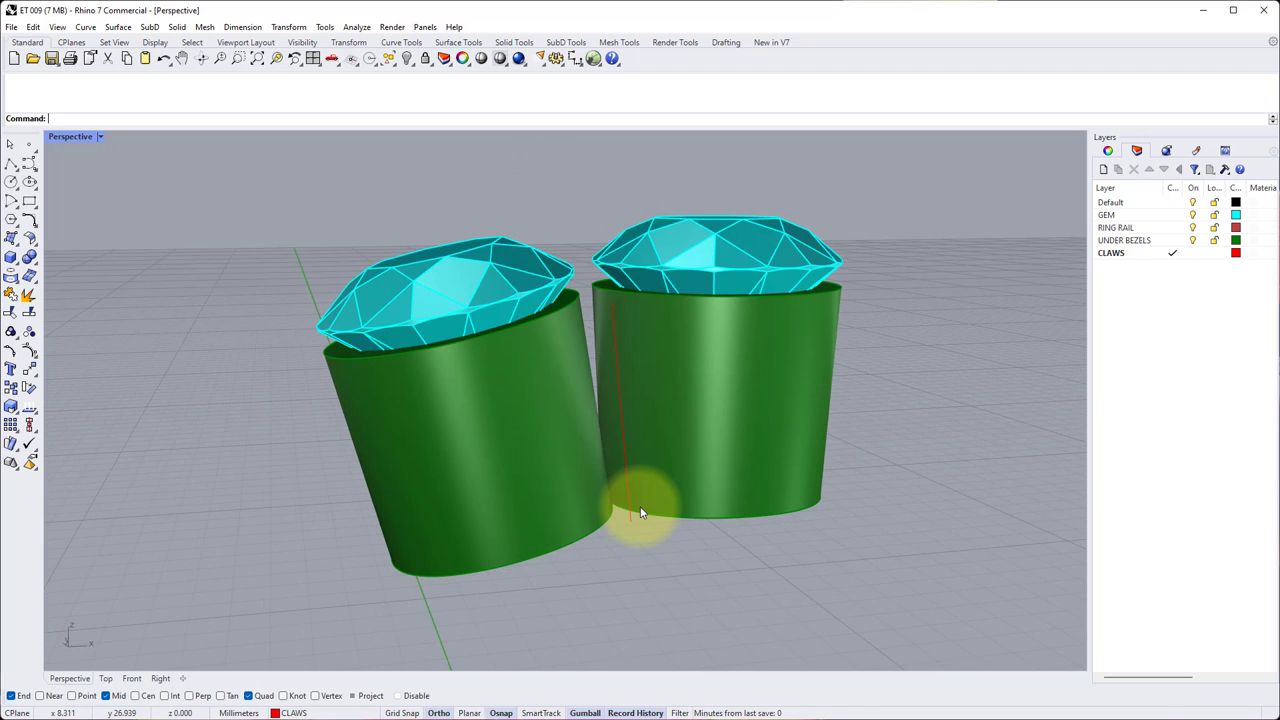
pyautogui.write('nd')
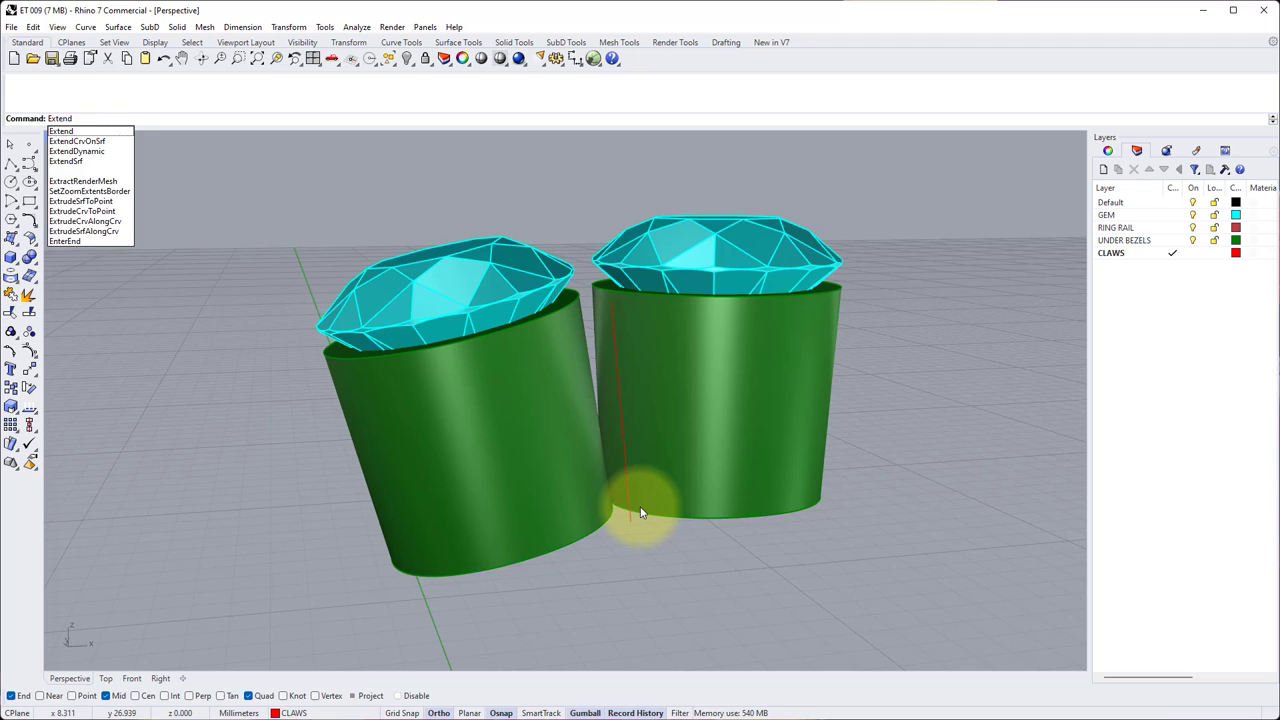
pyautogui.press('Return')
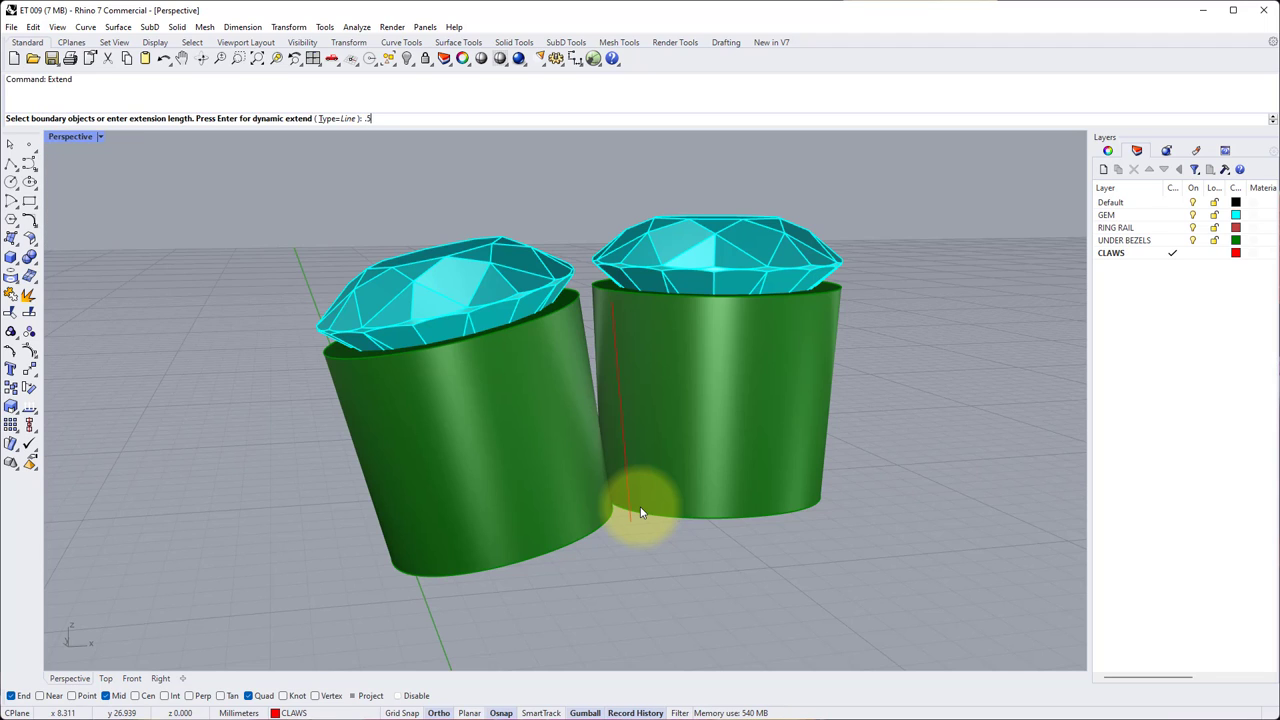
pyautogui.press('Return')
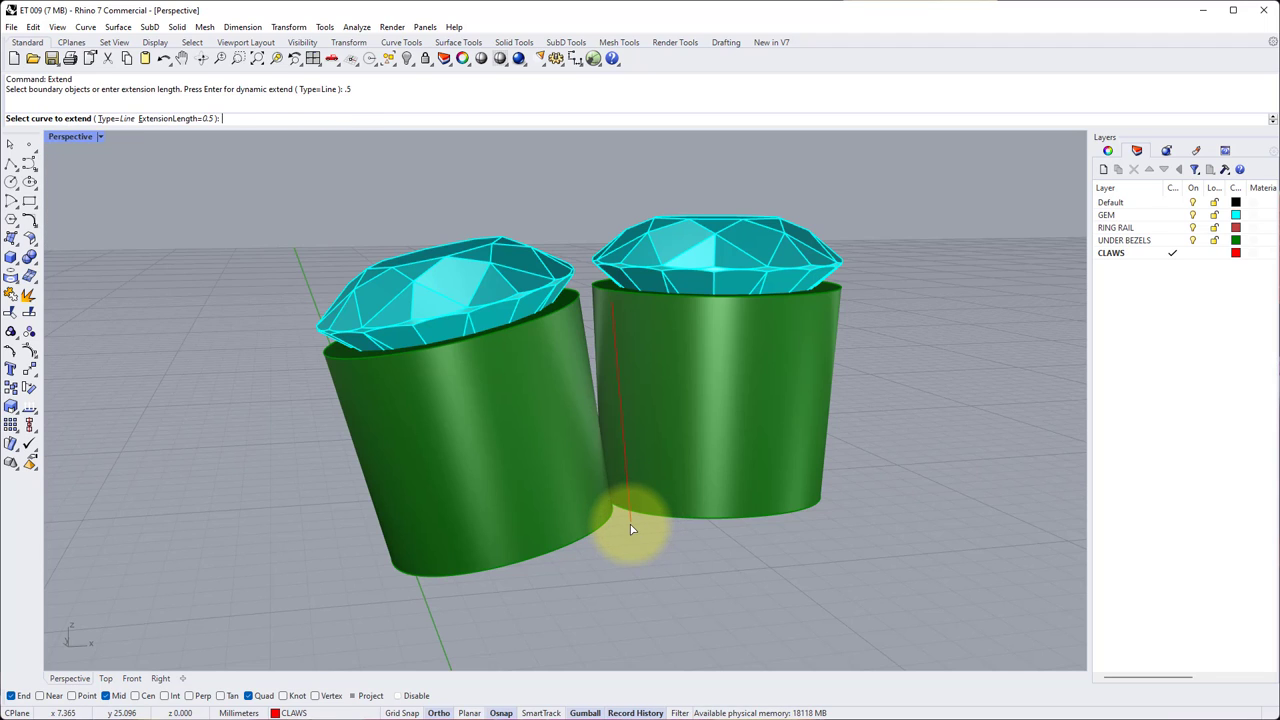
pyautogui.click(631, 529)
pyautogui.press('Return')
# - In the Front view, duplicate the upright gem and move the copy straight up until its culet meets the original's girdle line
pyautogui.moveTo(666, 571); pyautogui.dragTo(591, 366, button='right')
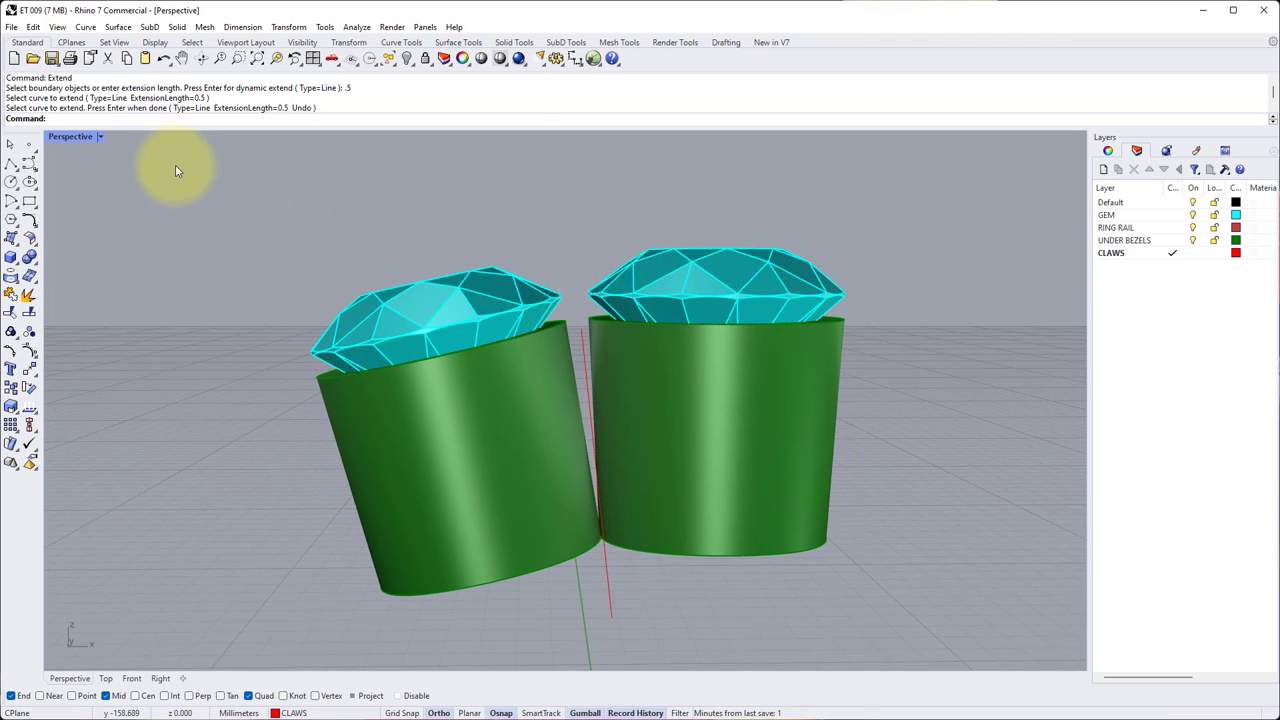
pyautogui.doubleClick(70, 137)
pyautogui.doubleClick(64, 407)
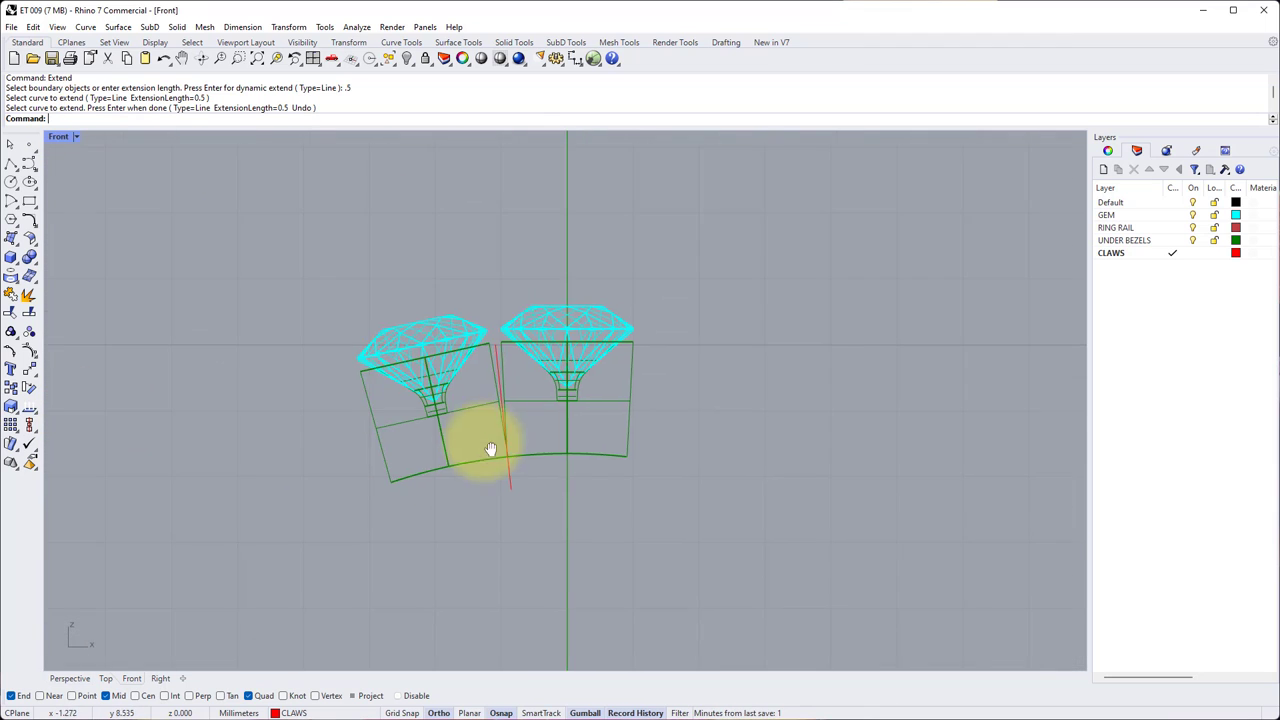
pyautogui.keyDown('ctrl'); pyautogui.moveTo(490, 449); pyautogui.dragTo(563, 297, button='right'); pyautogui.keyUp('ctrl')
pyautogui.click(636, 310)
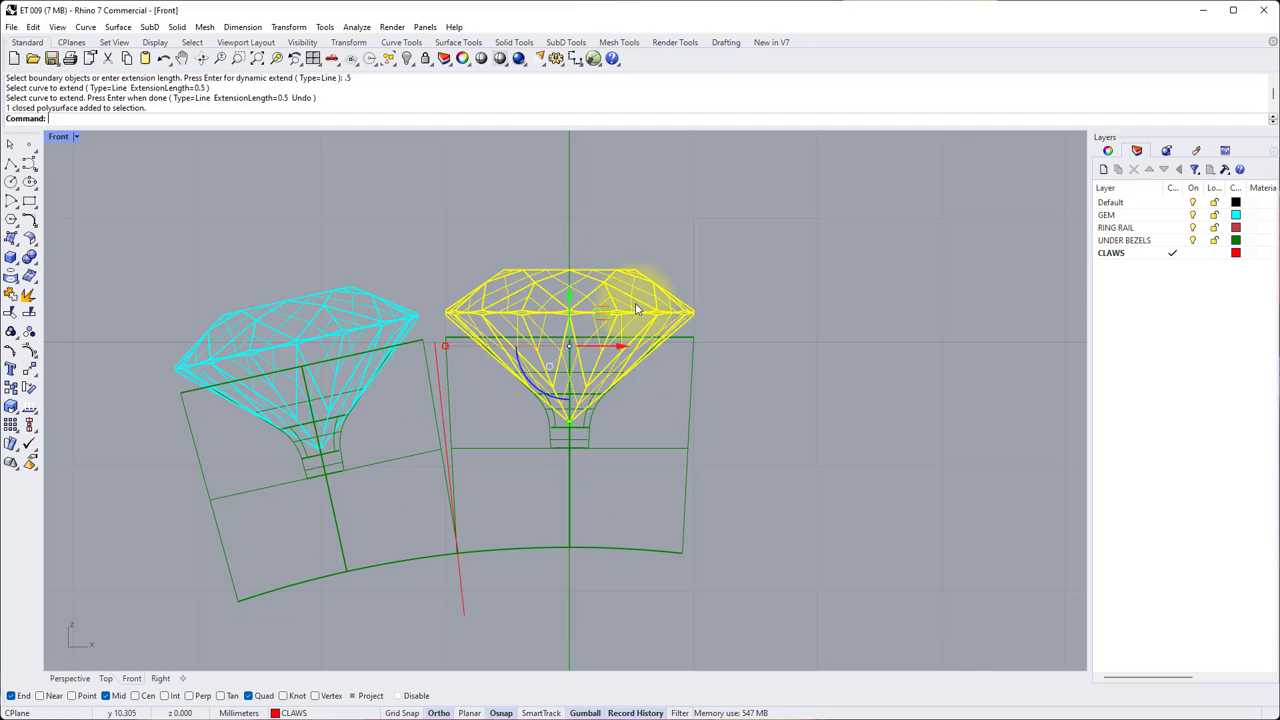
pyautogui.press('Left')
pyautogui.press('Up')
pyautogui.hotkey('ctrl', 'c')
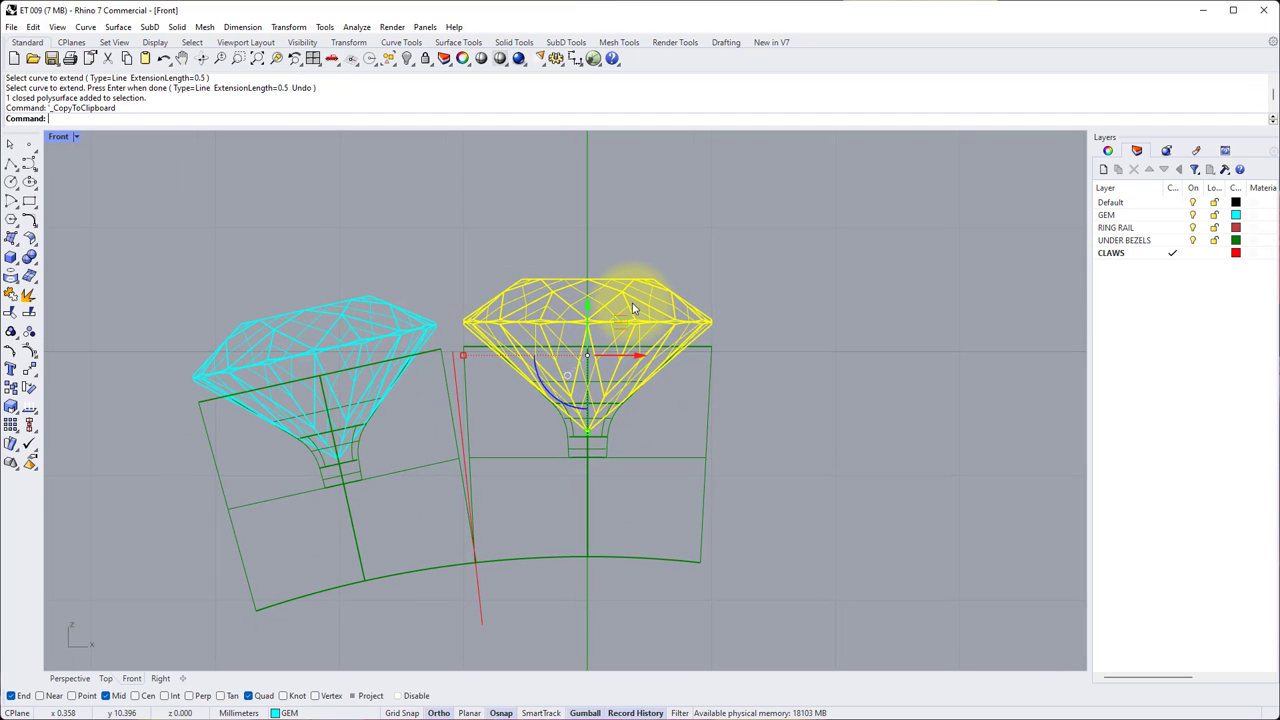
pyautogui.hotkey('ctrl', 'v')
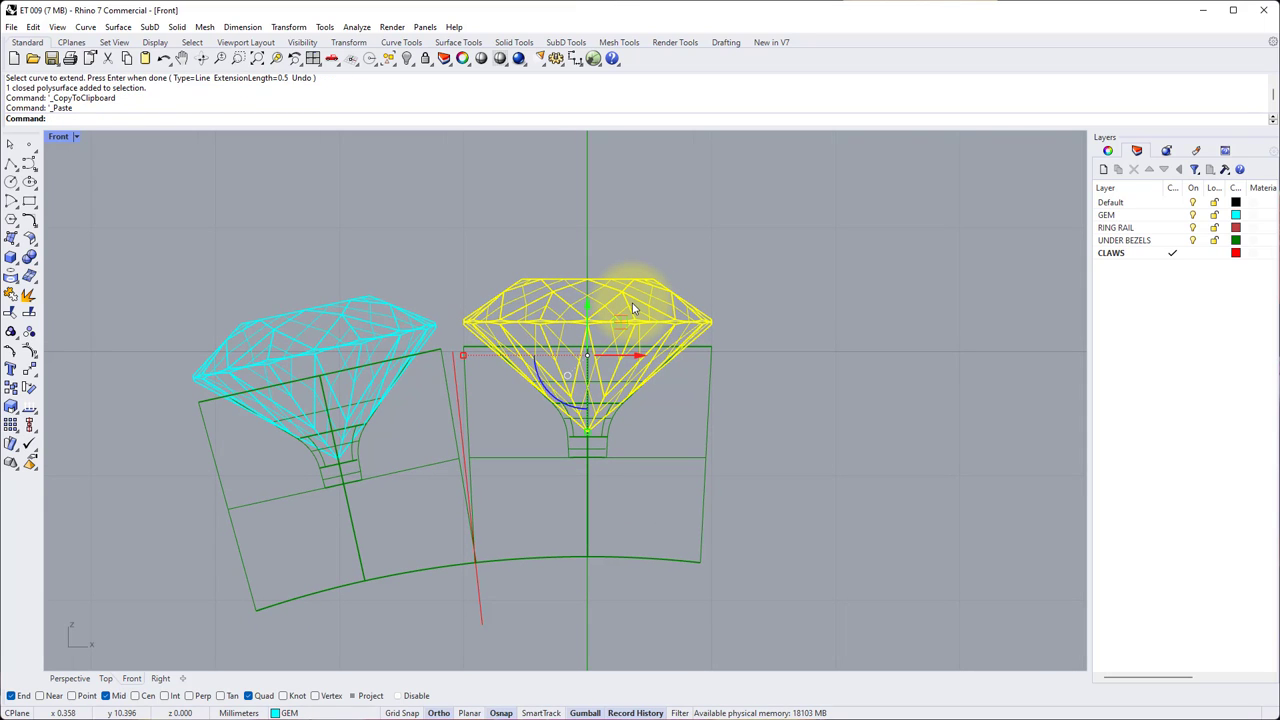
pyautogui.moveTo(588, 313); pyautogui.dragTo(605, 205)
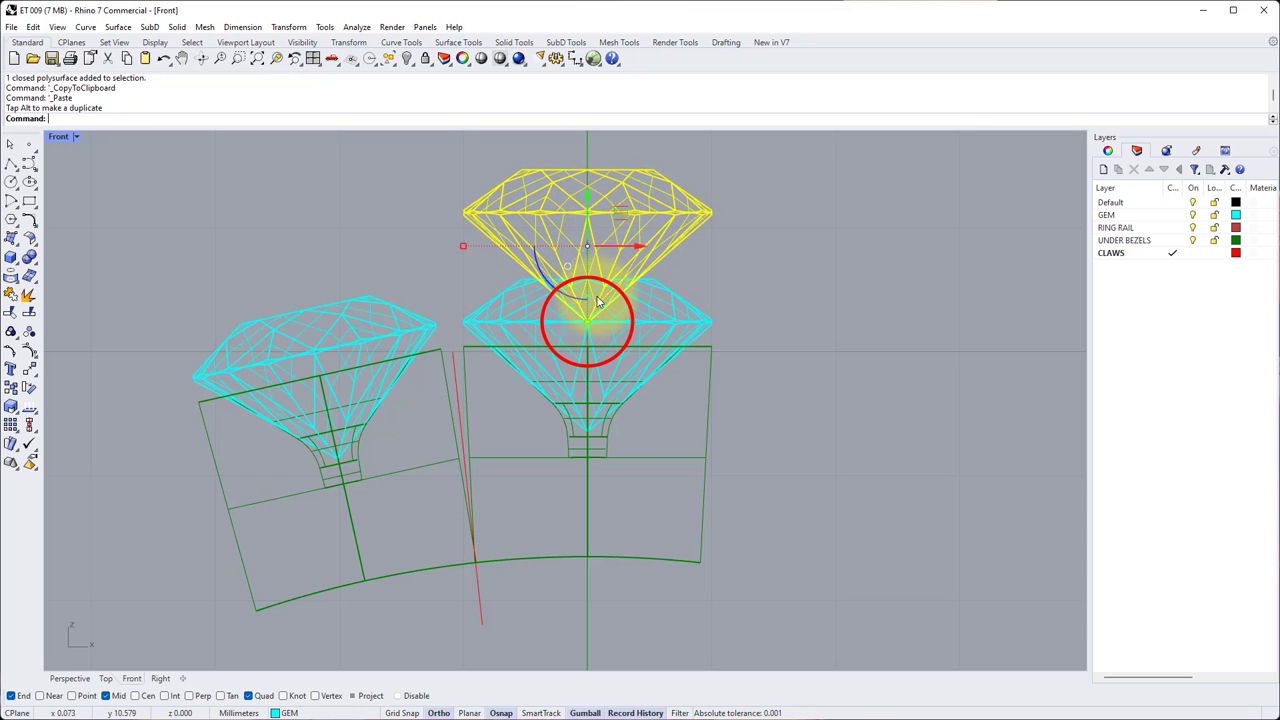
pyautogui.press('Escape')
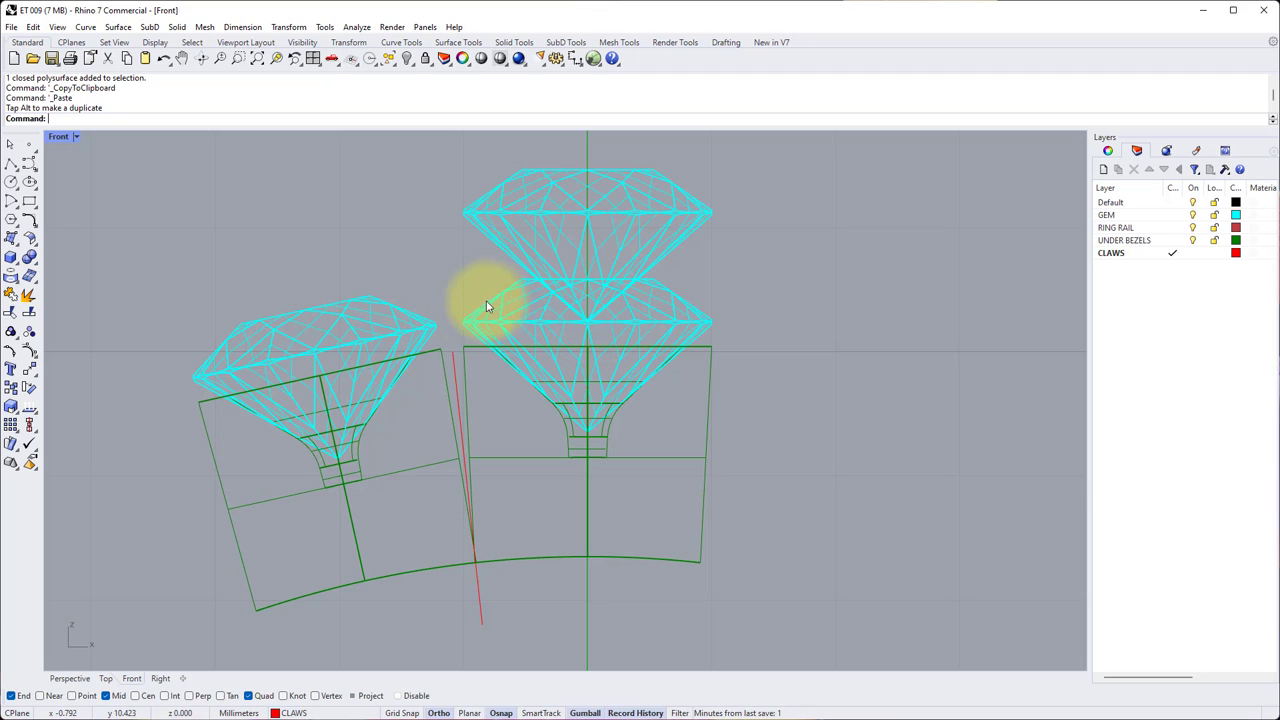
# - Extend the upper end of the claw curve five times by 0.25 mm, until it passes the copied gem's girdle level
pyautogui.click(452, 365)
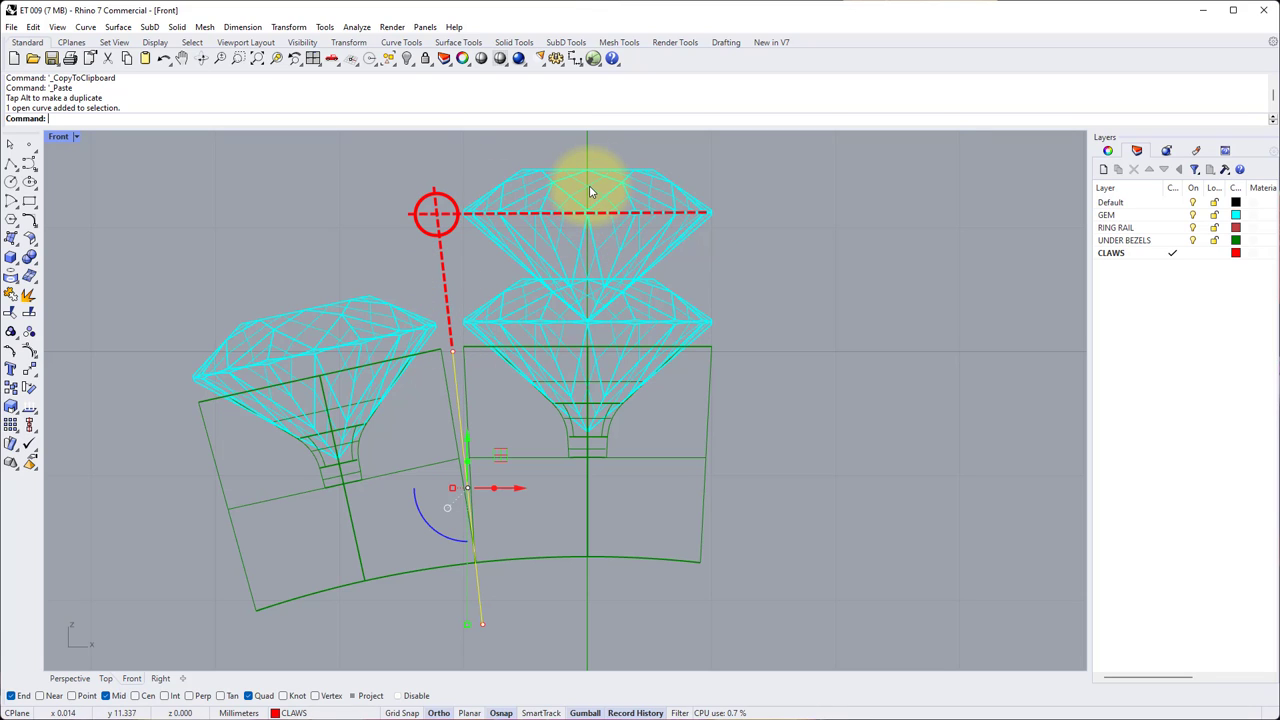
pyautogui.click(416, 216)
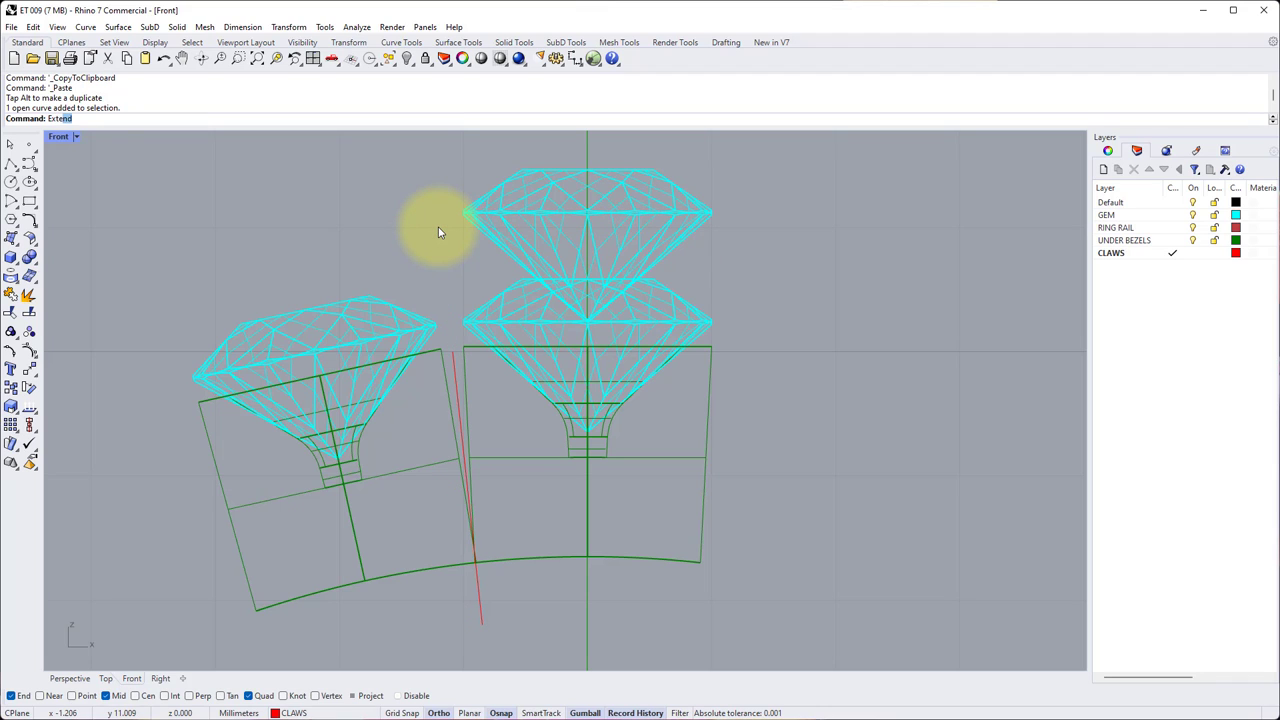
pyautogui.press('Return')
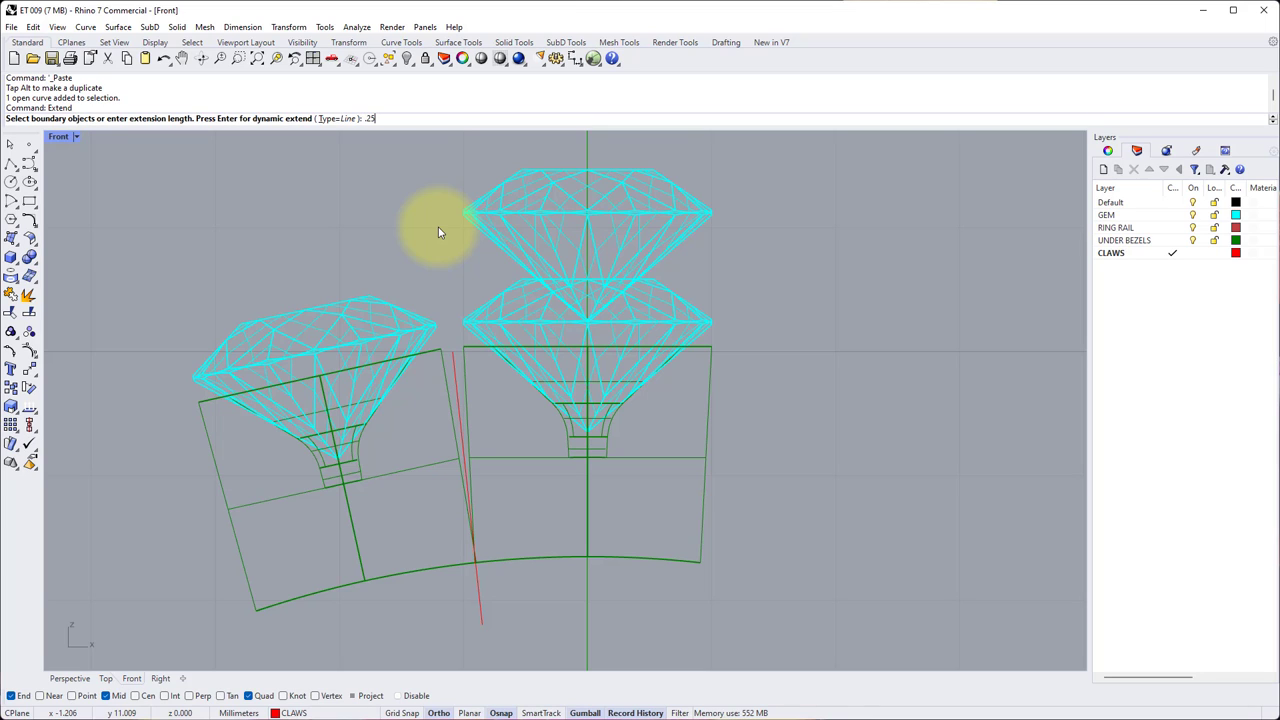
pyautogui.press('Return')
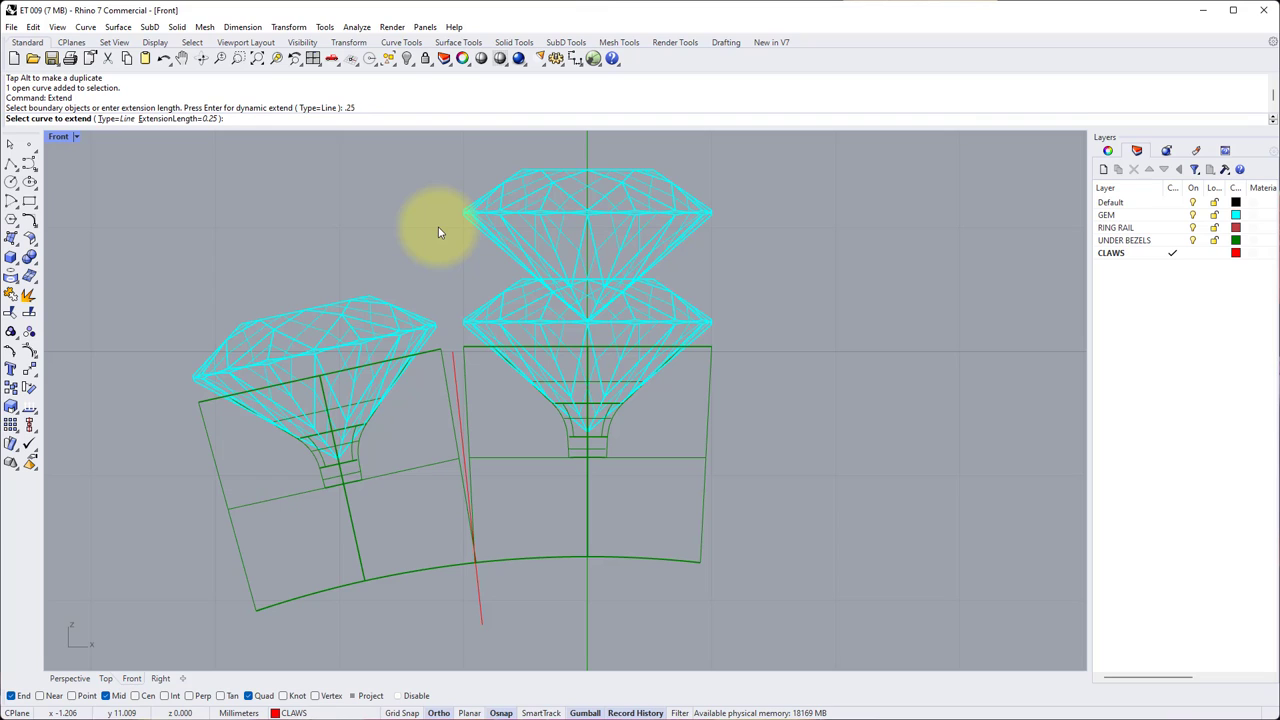
pyautogui.click(454, 357)
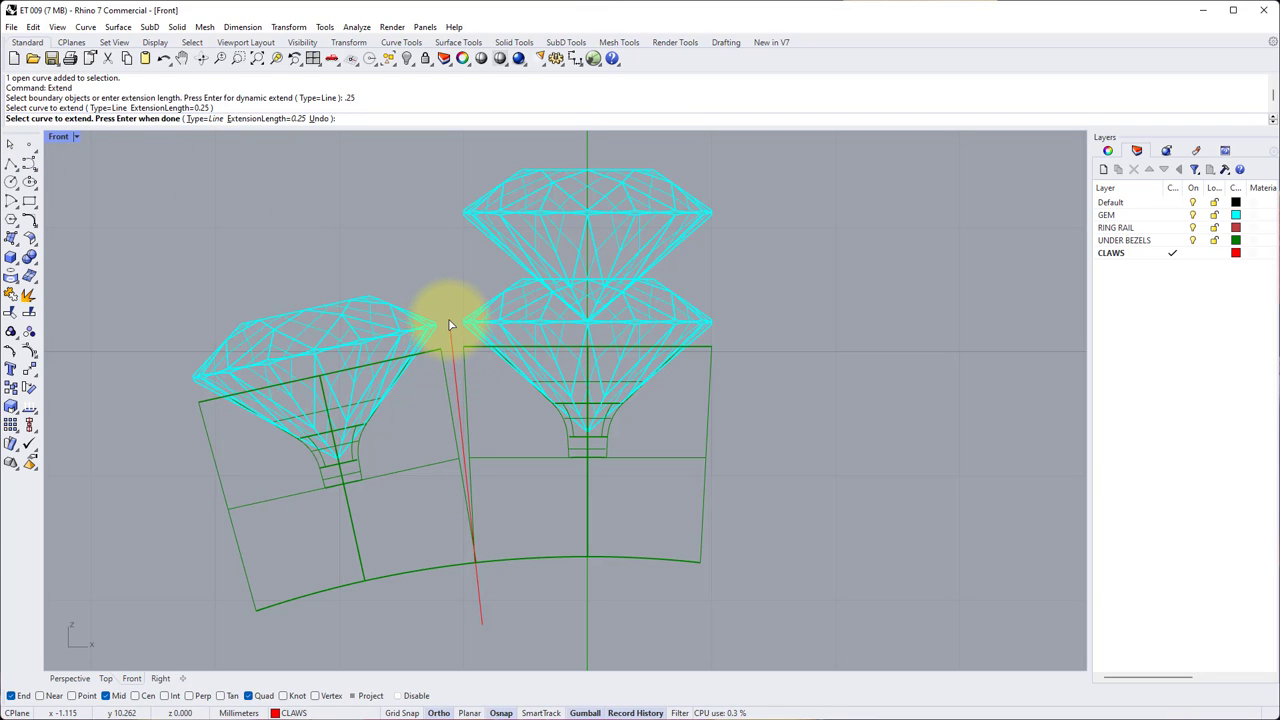
pyautogui.click(450, 328)
pyautogui.click(445, 294)
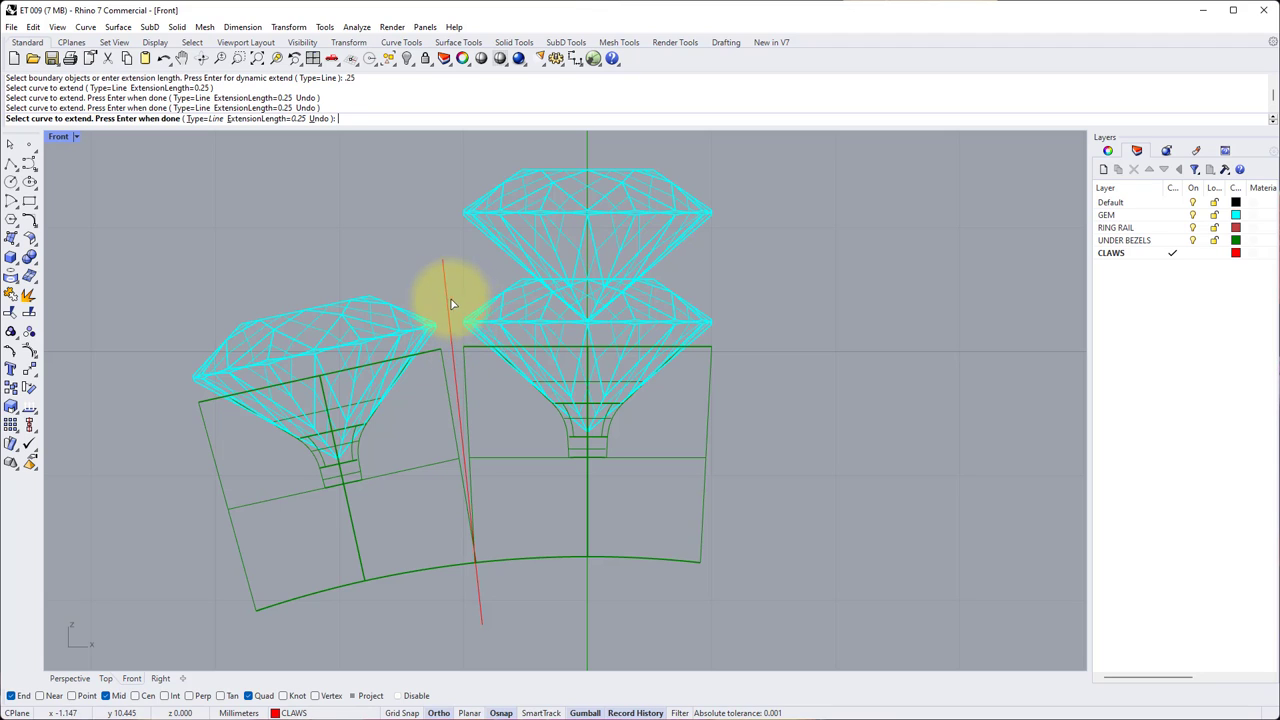
pyautogui.click(452, 265)
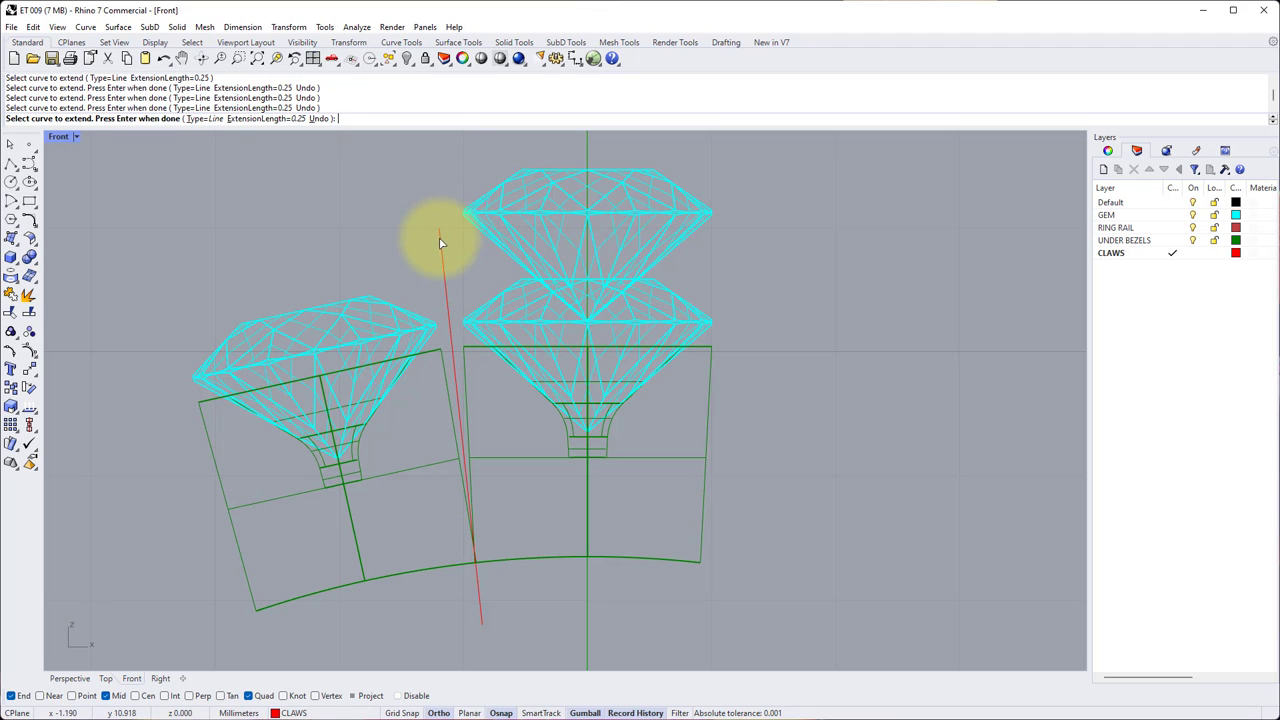
pyautogui.click(443, 243)
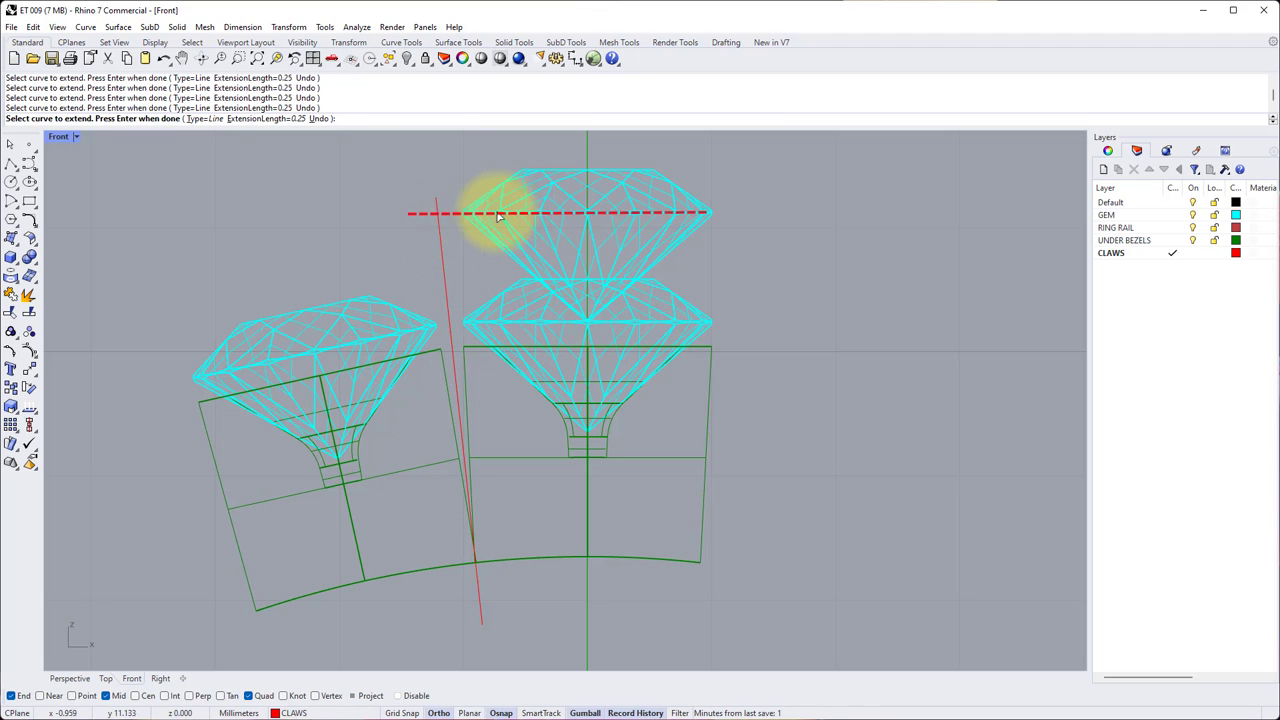
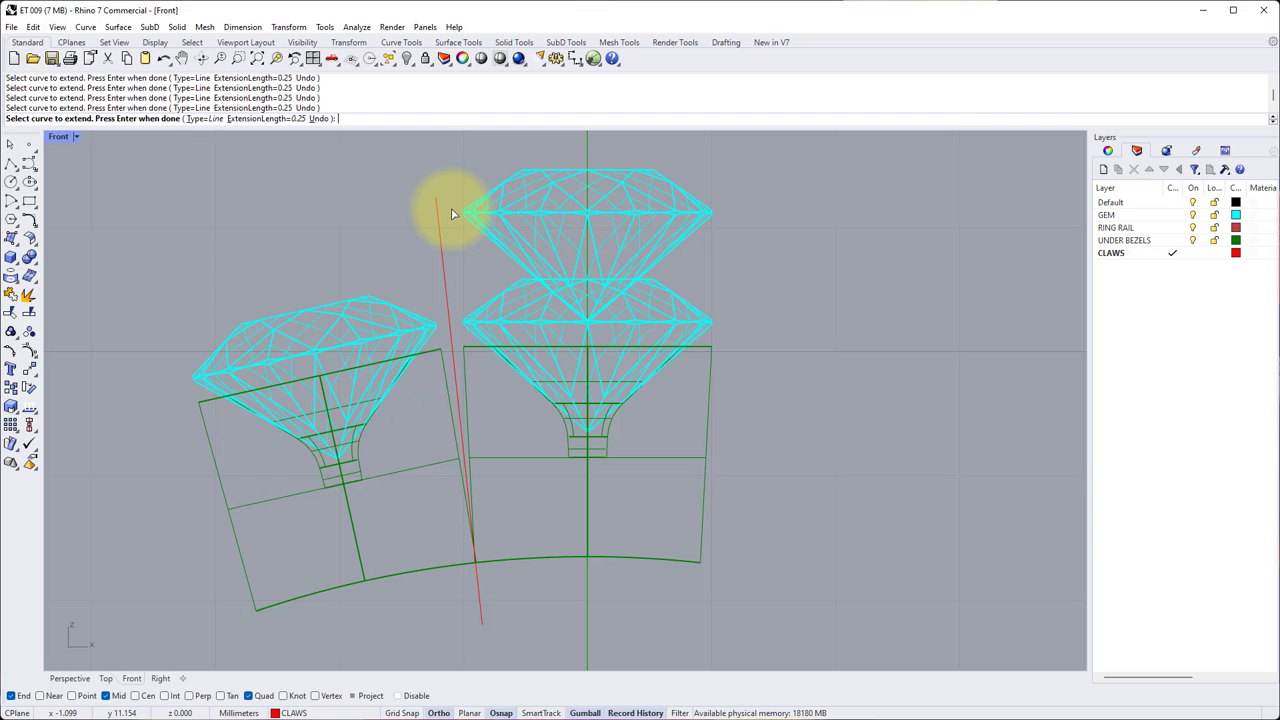
pyautogui.press('Return')
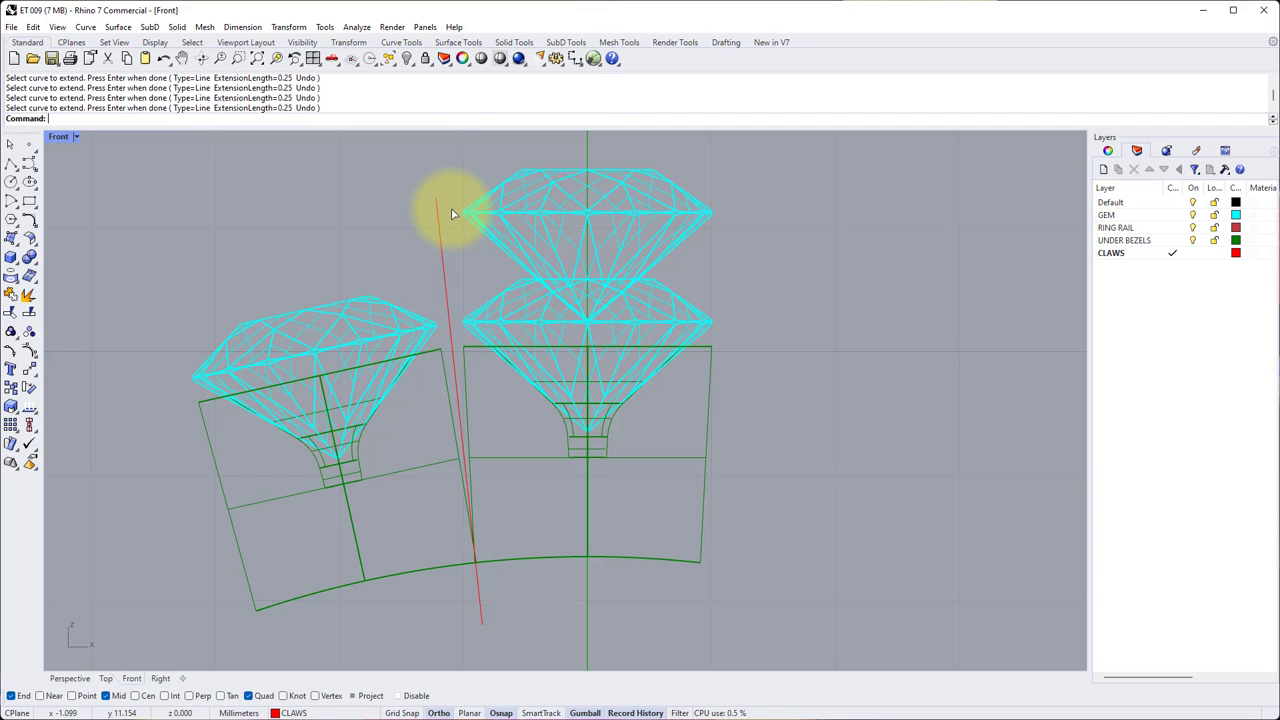
# - Delete the raised copy of the upright gem and switch to the maximized Perspective view
pyautogui.click(590, 221)
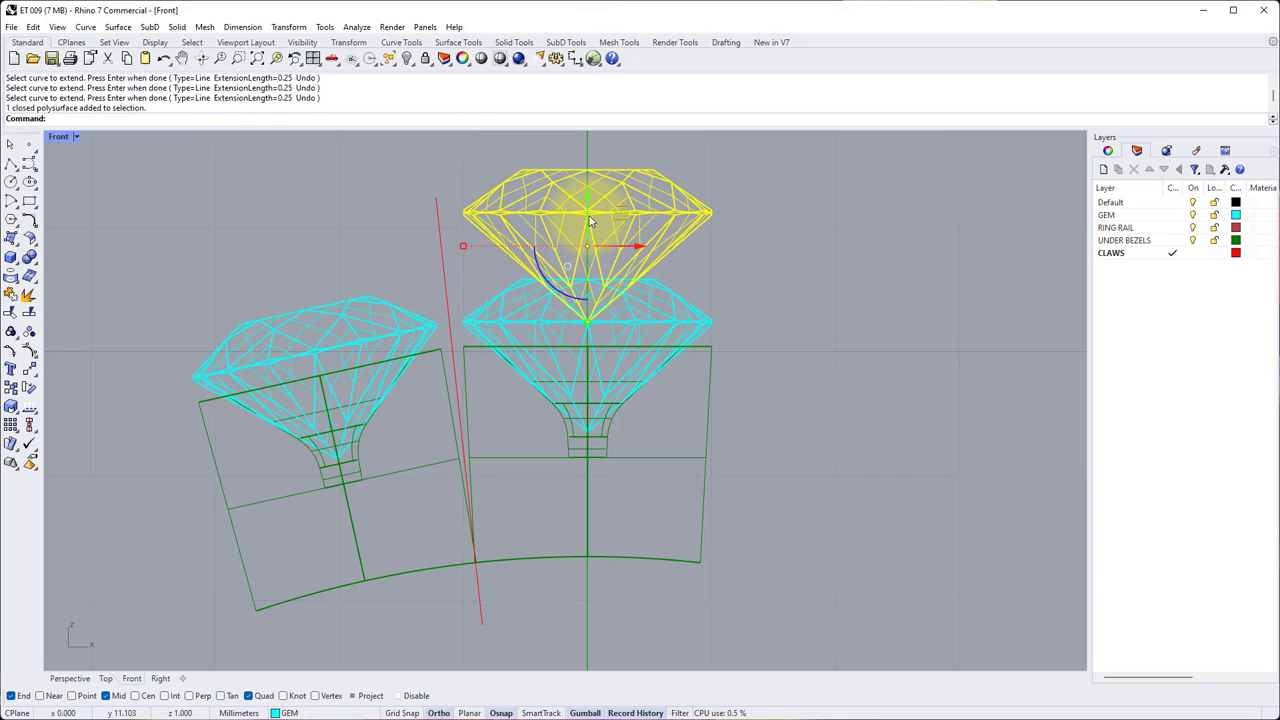
pyautogui.press('Delete')
pyautogui.doubleClick(56, 138)
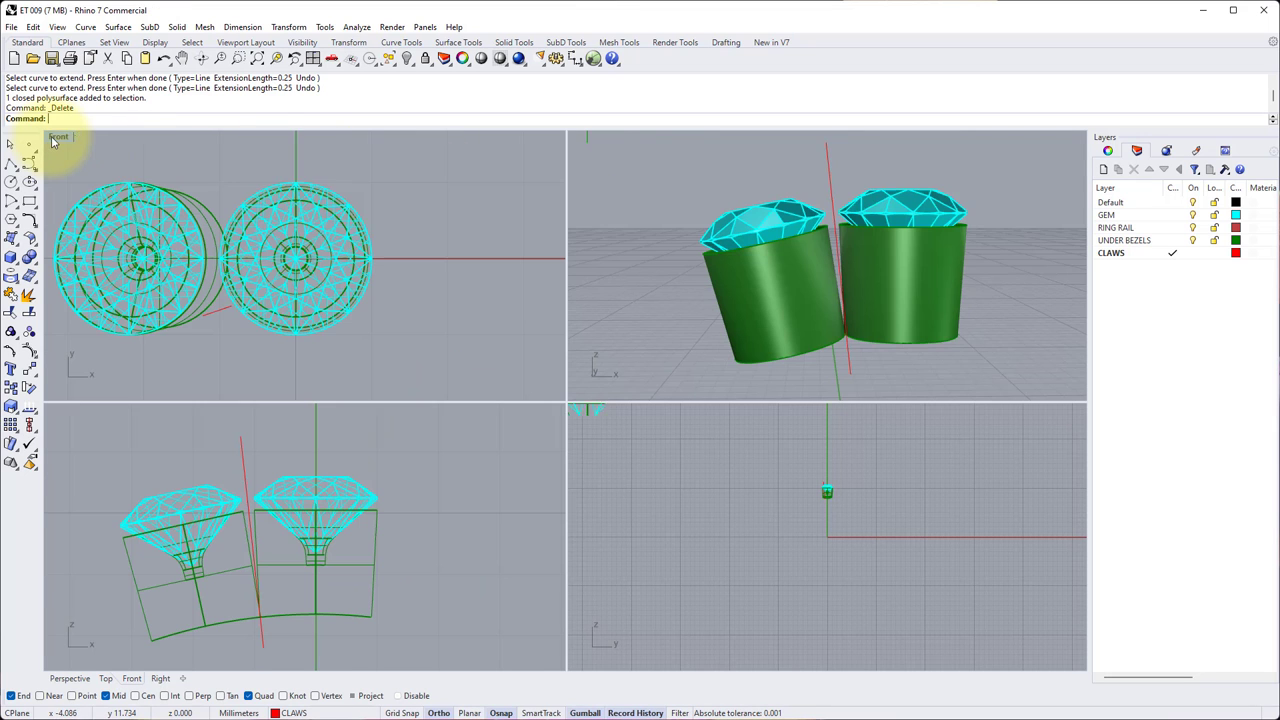
pyautogui.doubleClick(592, 136)
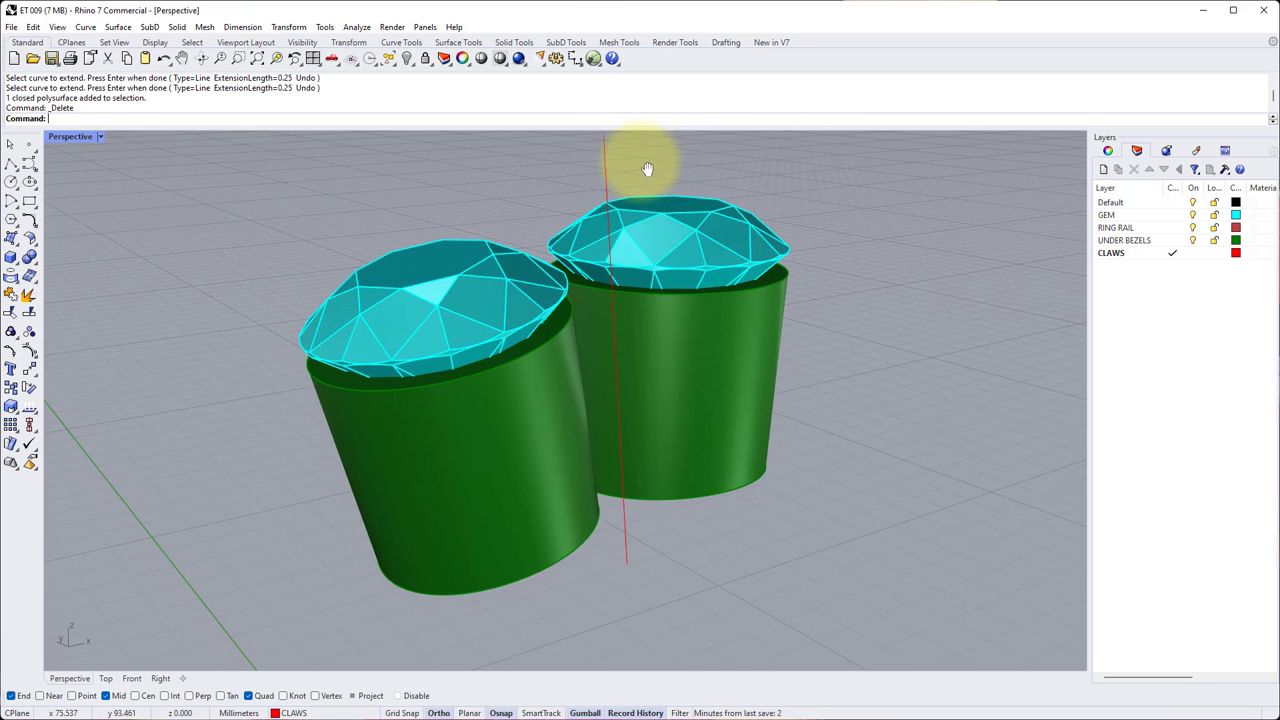
# - Pipe the claw curve between the two gems with a 0.8 mm diameter at both ends and flat caps
pyautogui.moveTo(647, 168); pyautogui.dragTo(591, 178, button='right')
pyautogui.click(592, 179)
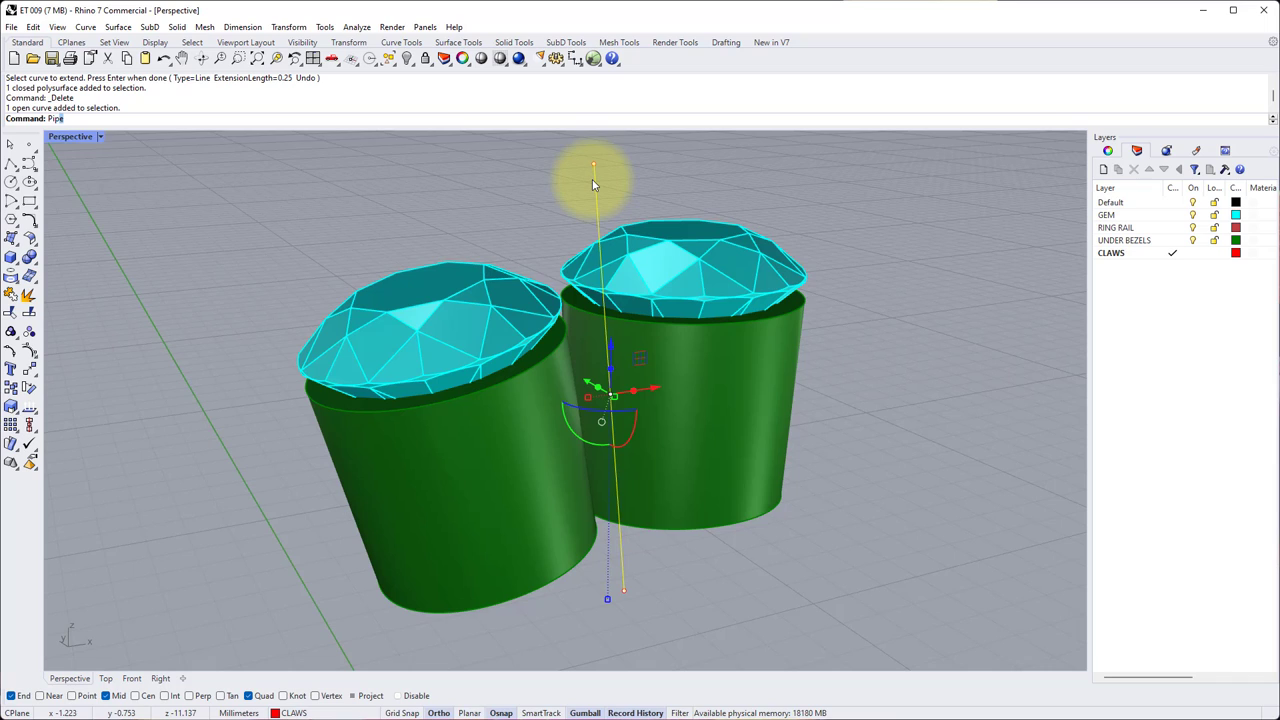
pyautogui.press('Return')
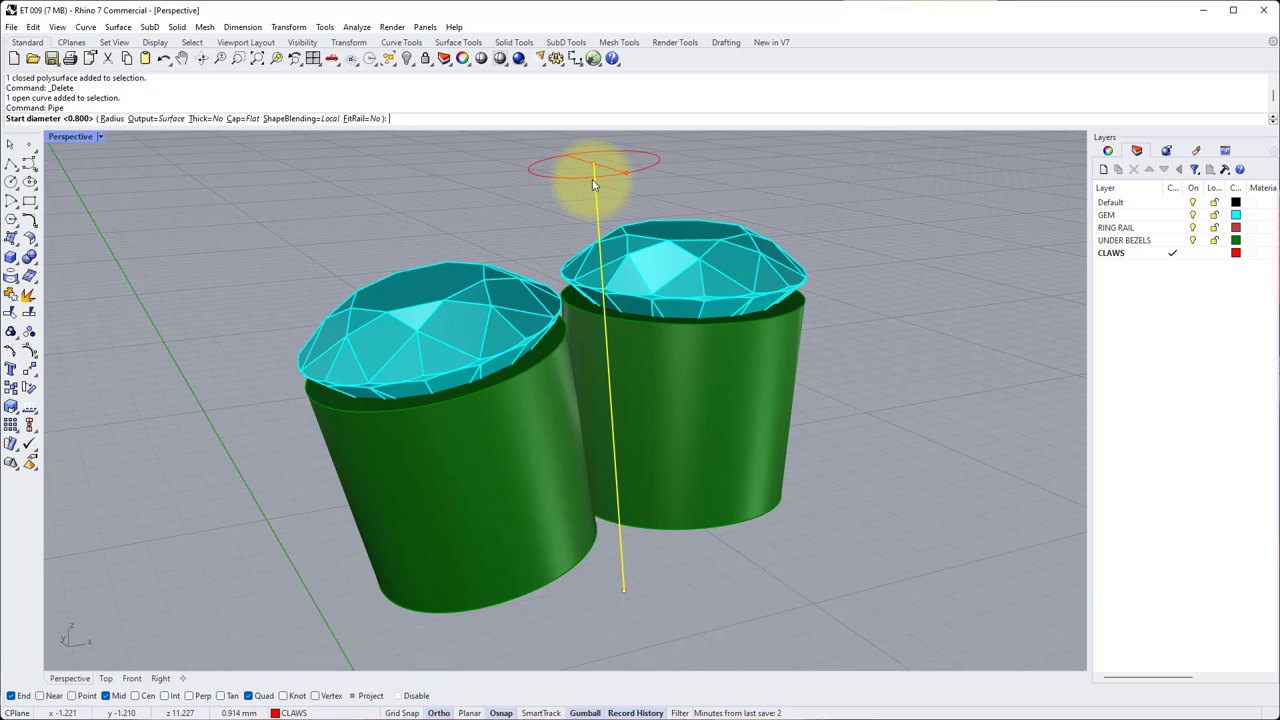
pyautogui.write('.8')
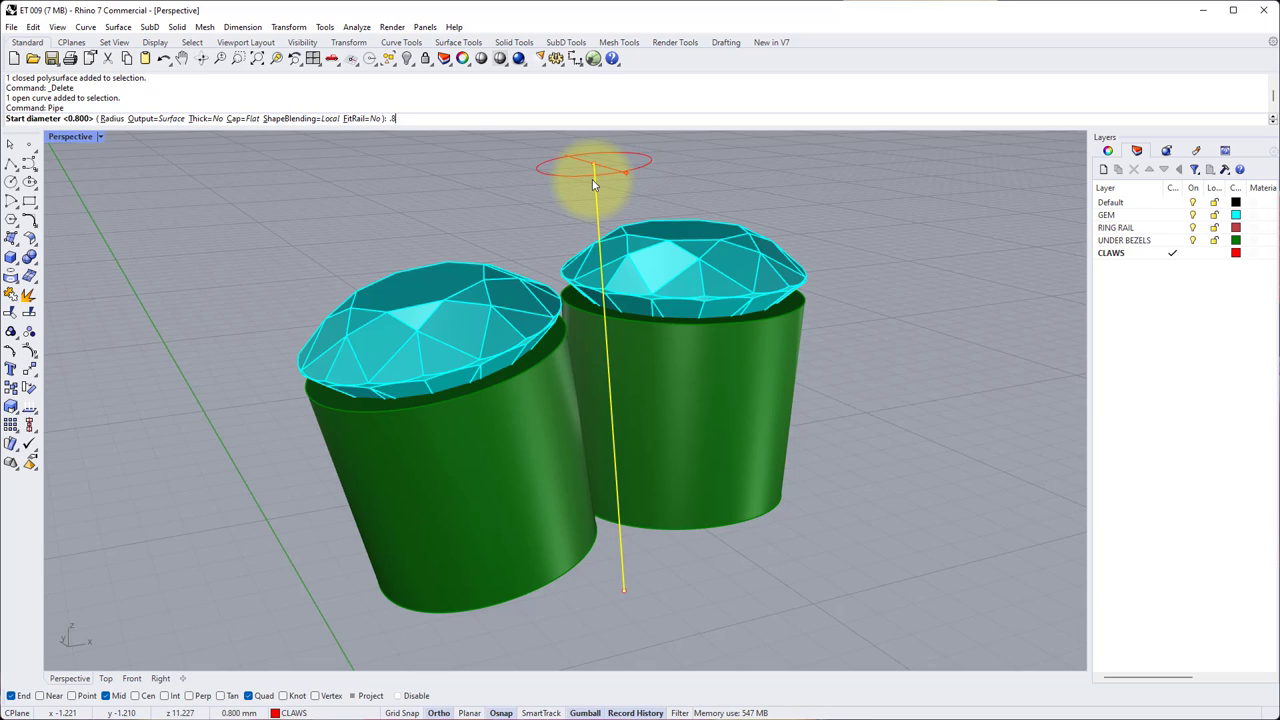
pyautogui.press('Return')
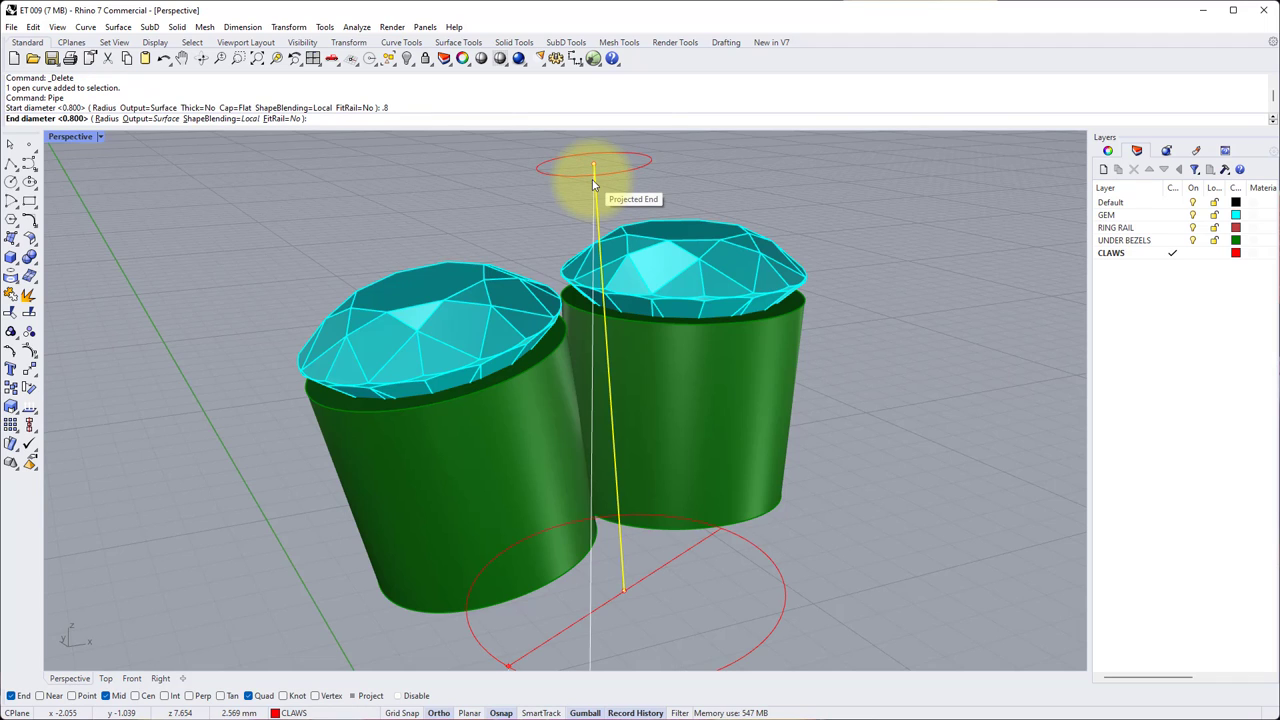
pyautogui.press('Return')
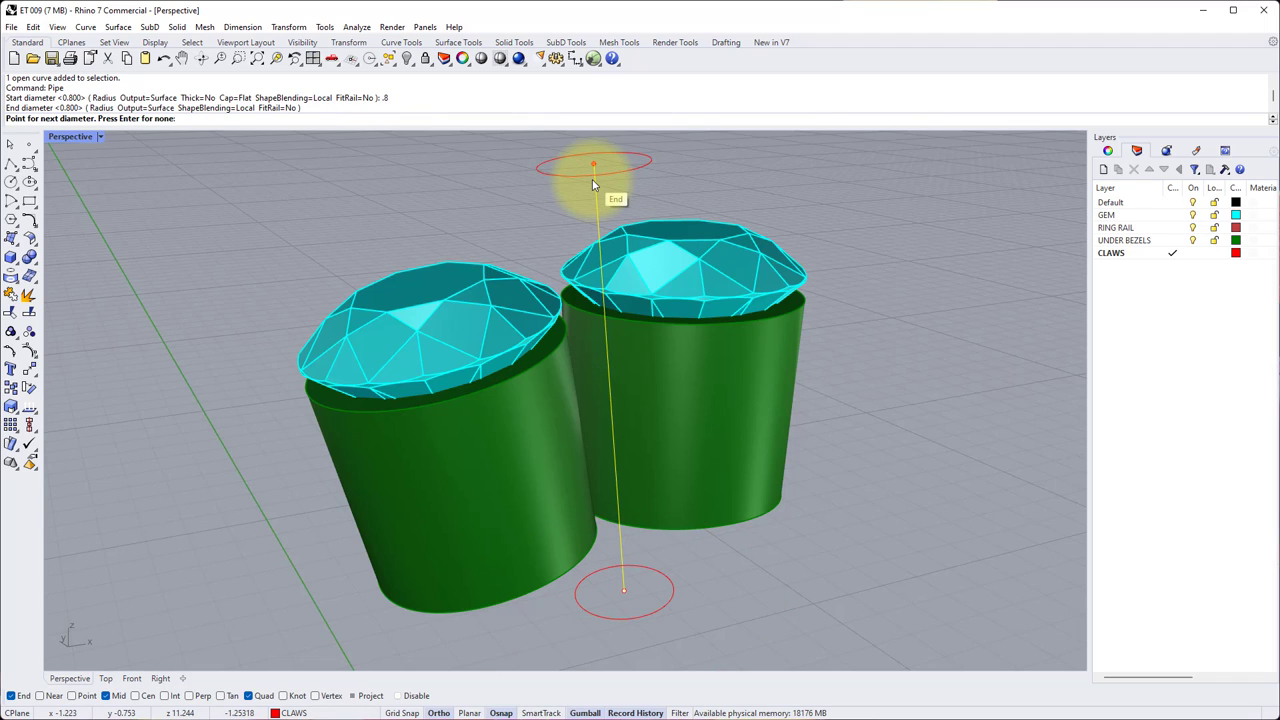
pyautogui.press('Return')
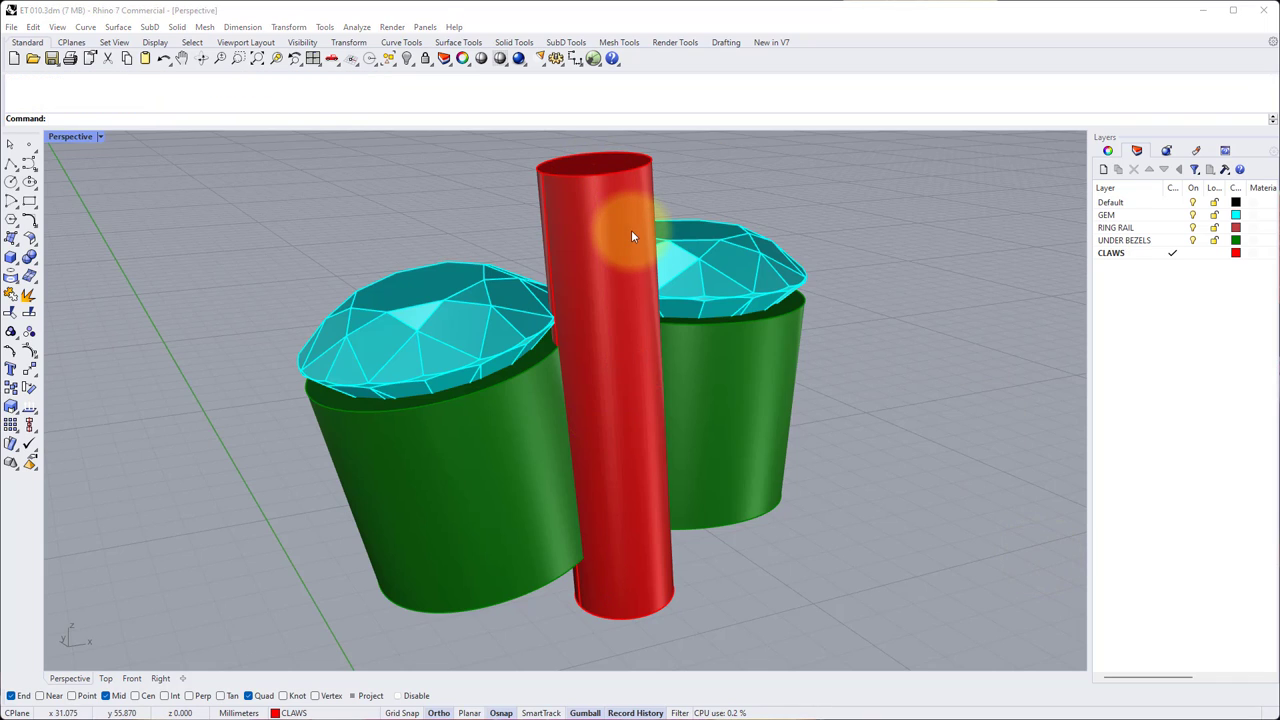
# - Set the Perspective view to Ghosted display and examine how far the claw pipe overlaps the two neighbouring gems
pyautogui.moveTo(631, 236); pyautogui.dragTo(580, 284, button='right')
pyautogui.click(79, 143)
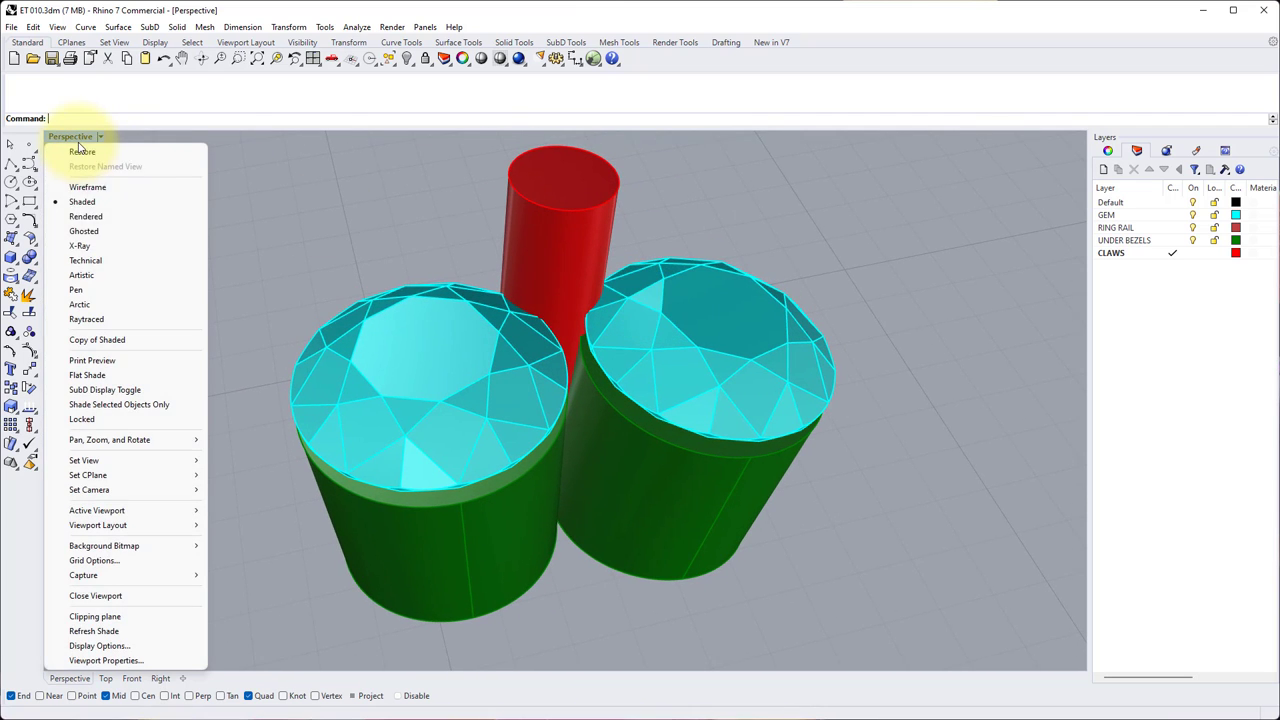
pyautogui.click(85, 231)
pyautogui.scroll(10, 523, 303)
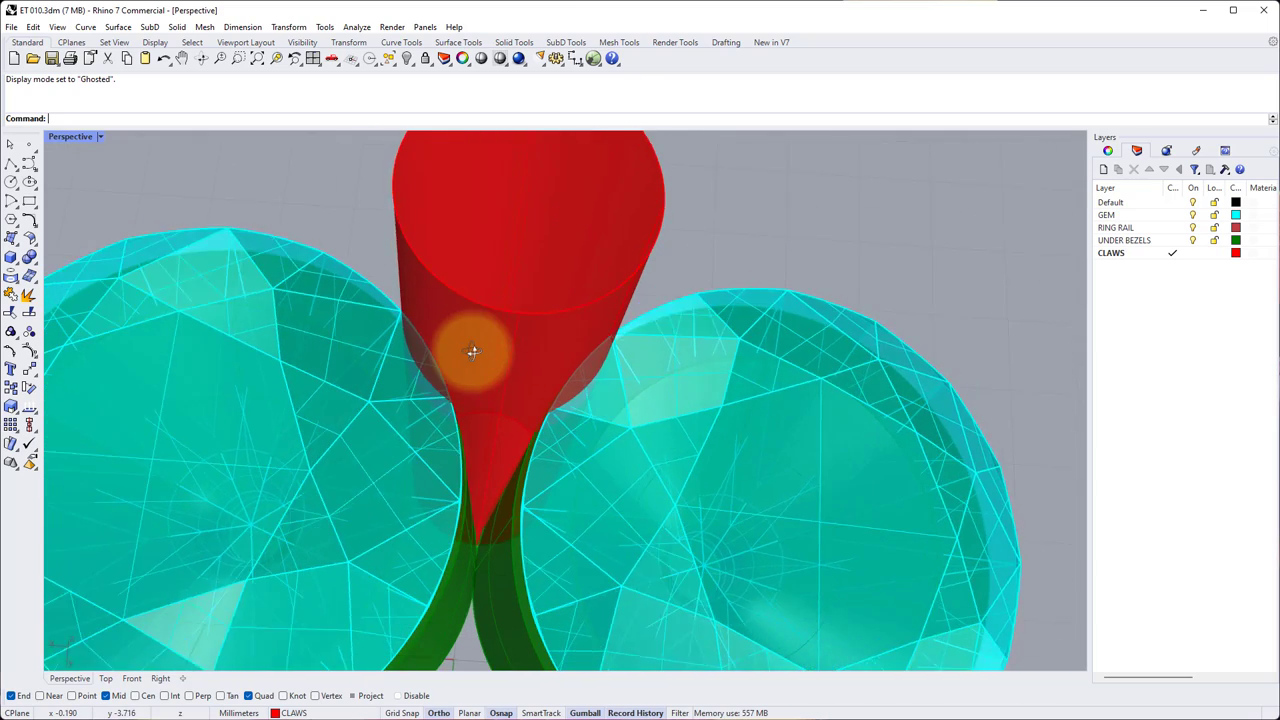
pyautogui.moveTo(473, 351); pyautogui.dragTo(528, 318, button='right')
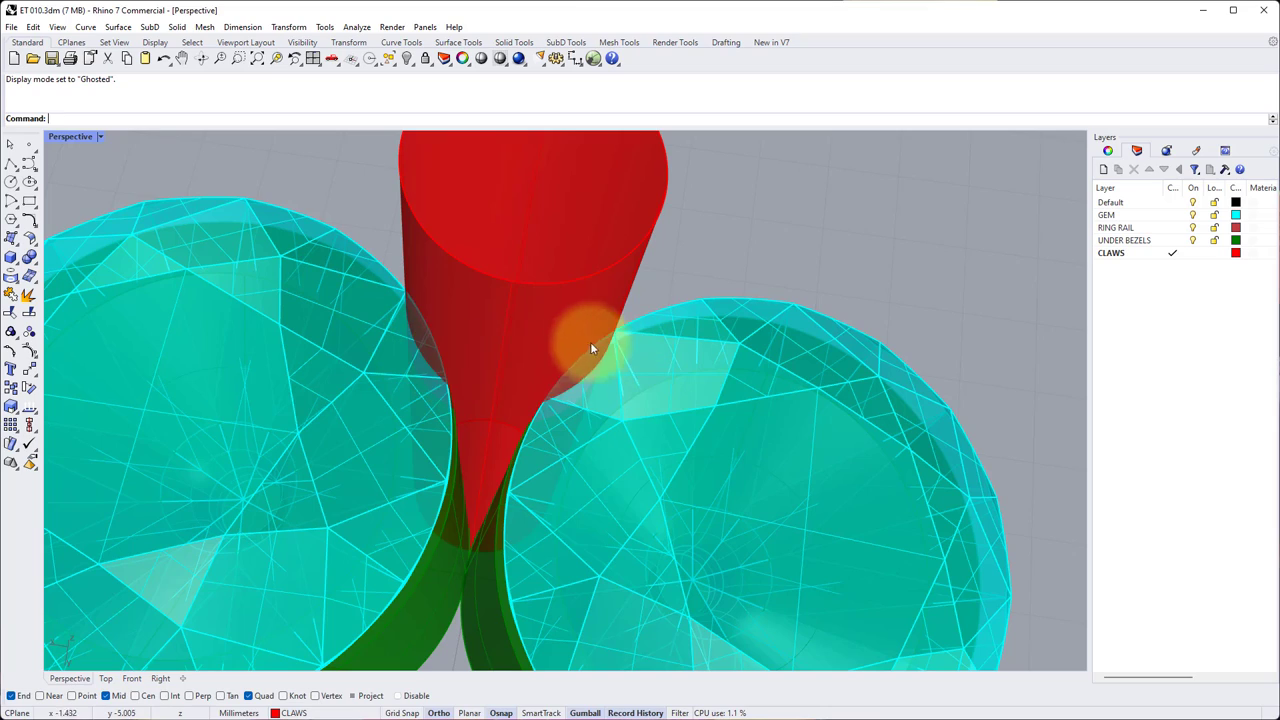
pyautogui.moveTo(590, 348); pyautogui.dragTo(368, 332, button='right')
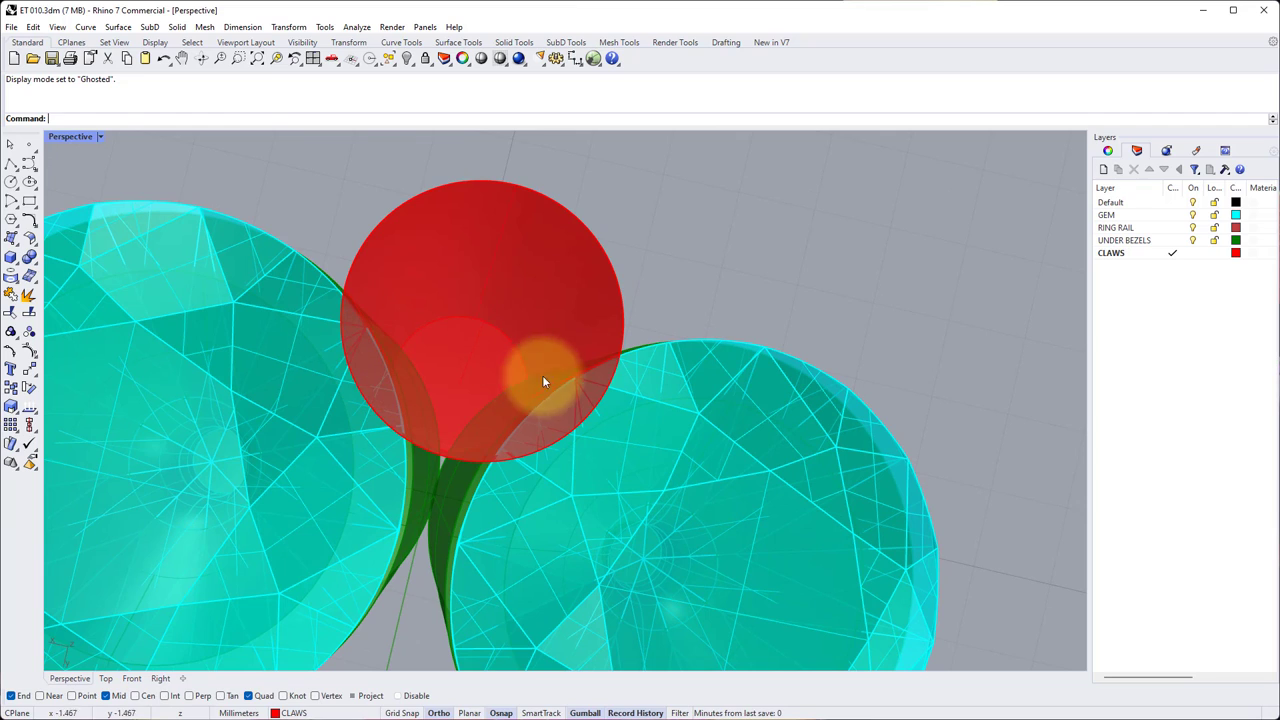
pyautogui.moveTo(603, 374); pyautogui.dragTo(586, 307, button='right')
pyautogui.scroll(3, 510, 420)
# - Move the claw pipe's centre curve 0.2 mm along the Y axis toward the gems and check the overlap
pyautogui.click(576, 288)
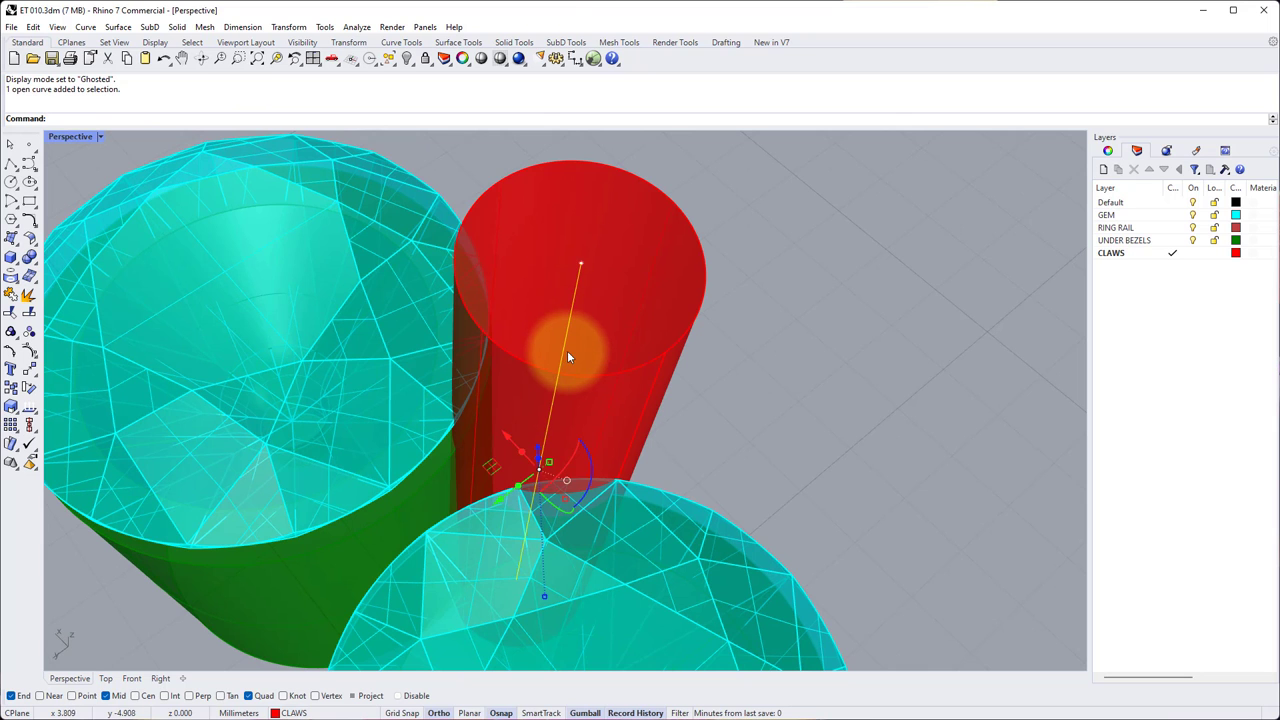
pyautogui.moveTo(569, 354); pyautogui.dragTo(477, 432, button='right')
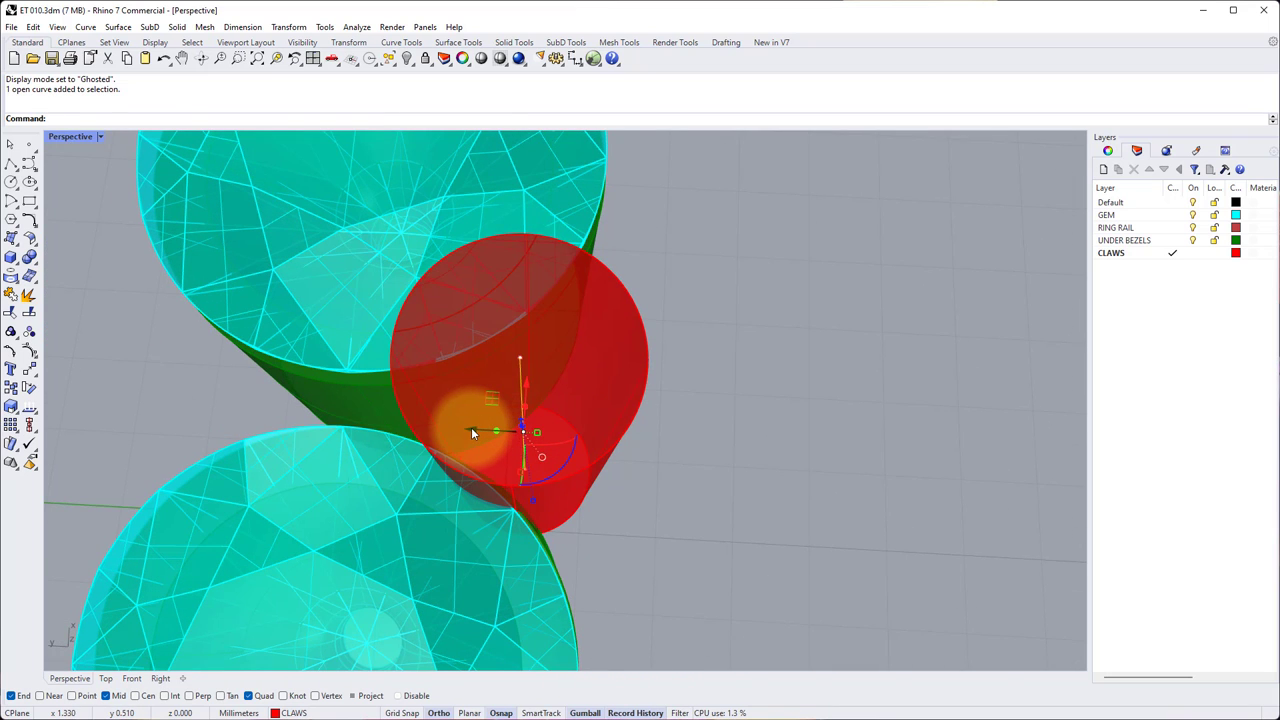
pyautogui.click(473, 432)
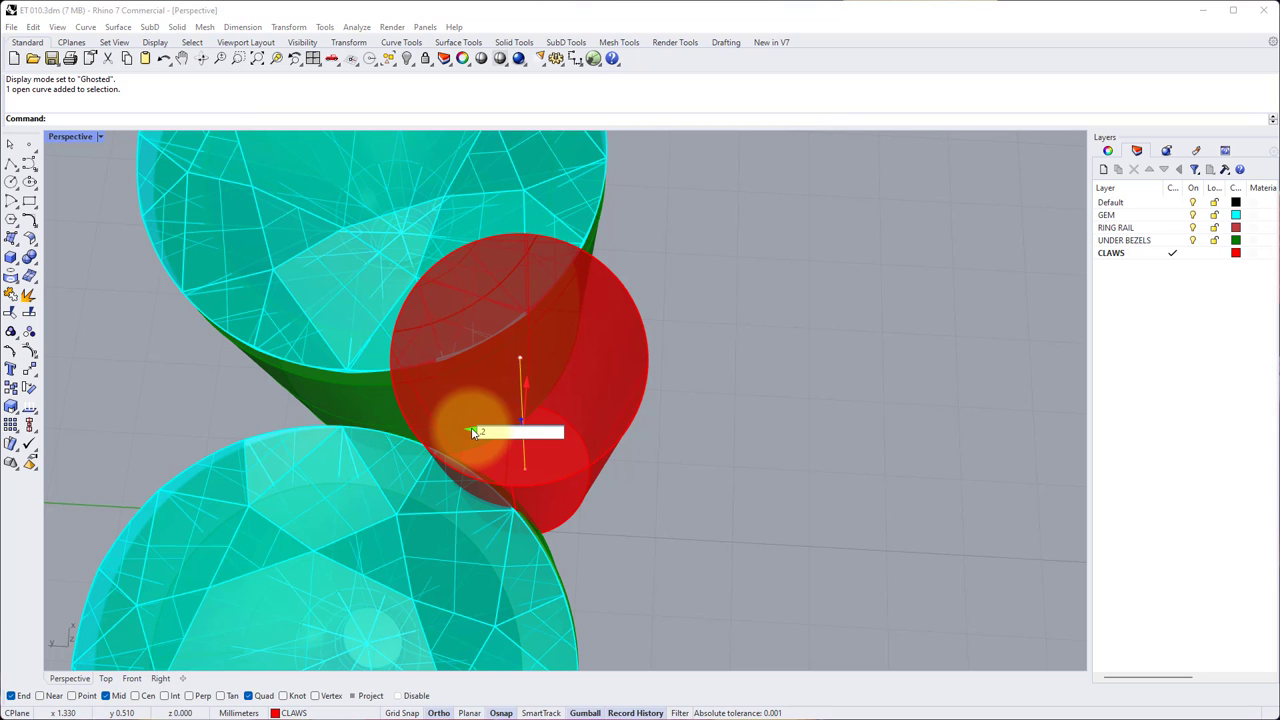
pyautogui.write('2')
pyautogui.press('Return')
pyautogui.moveTo(749, 409); pyautogui.dragTo(560, 444, button='right')
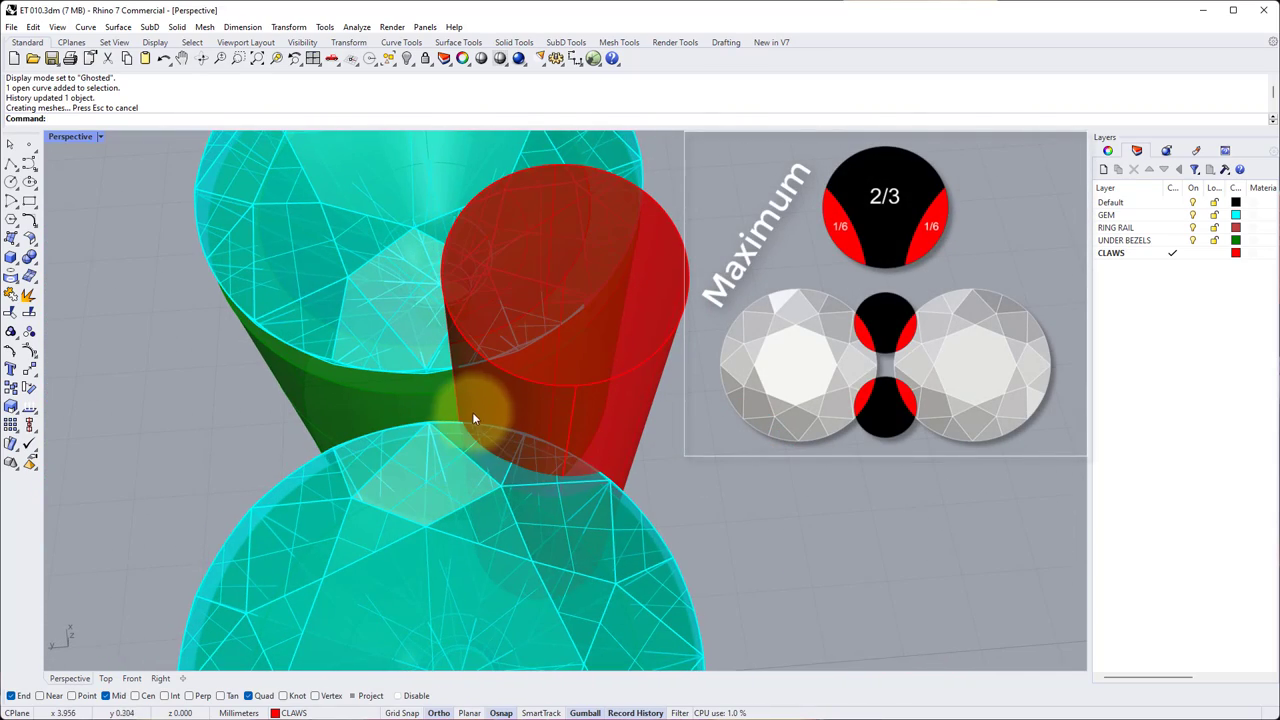
pyautogui.moveTo(472, 418); pyautogui.dragTo(493, 443, button='right')
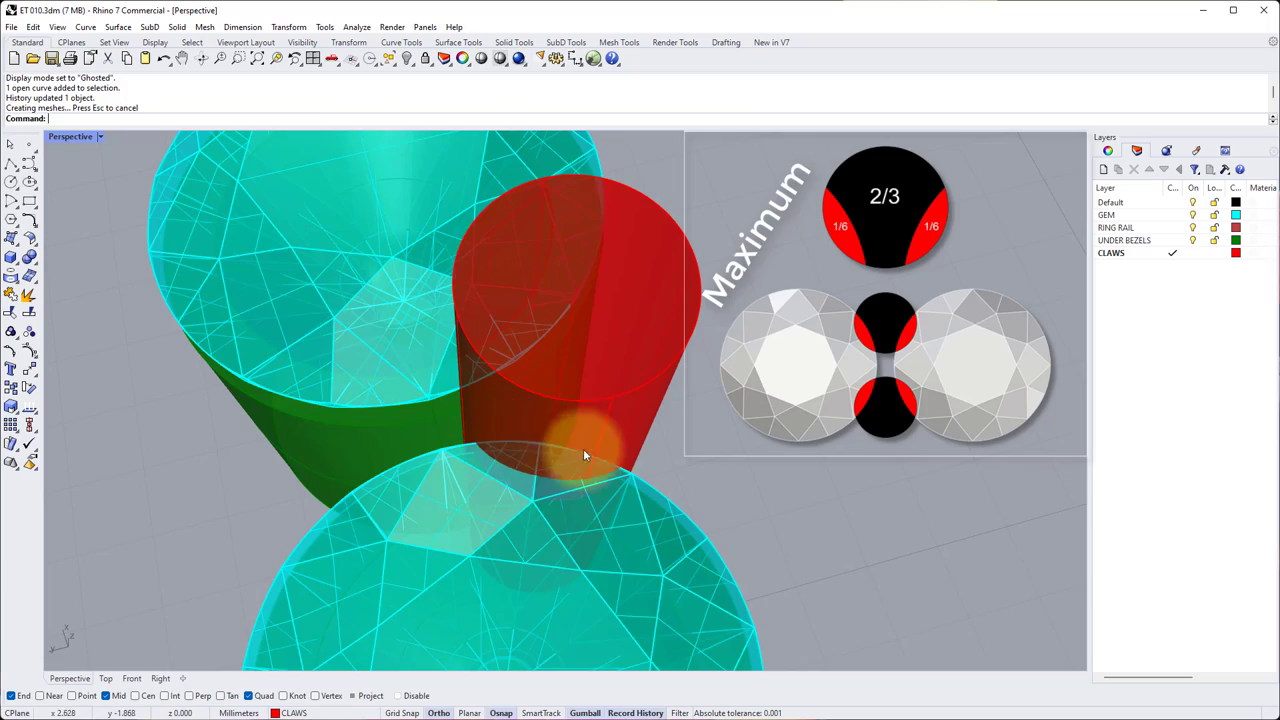
pyautogui.moveTo(585, 455); pyautogui.dragTo(604, 512, button='right')
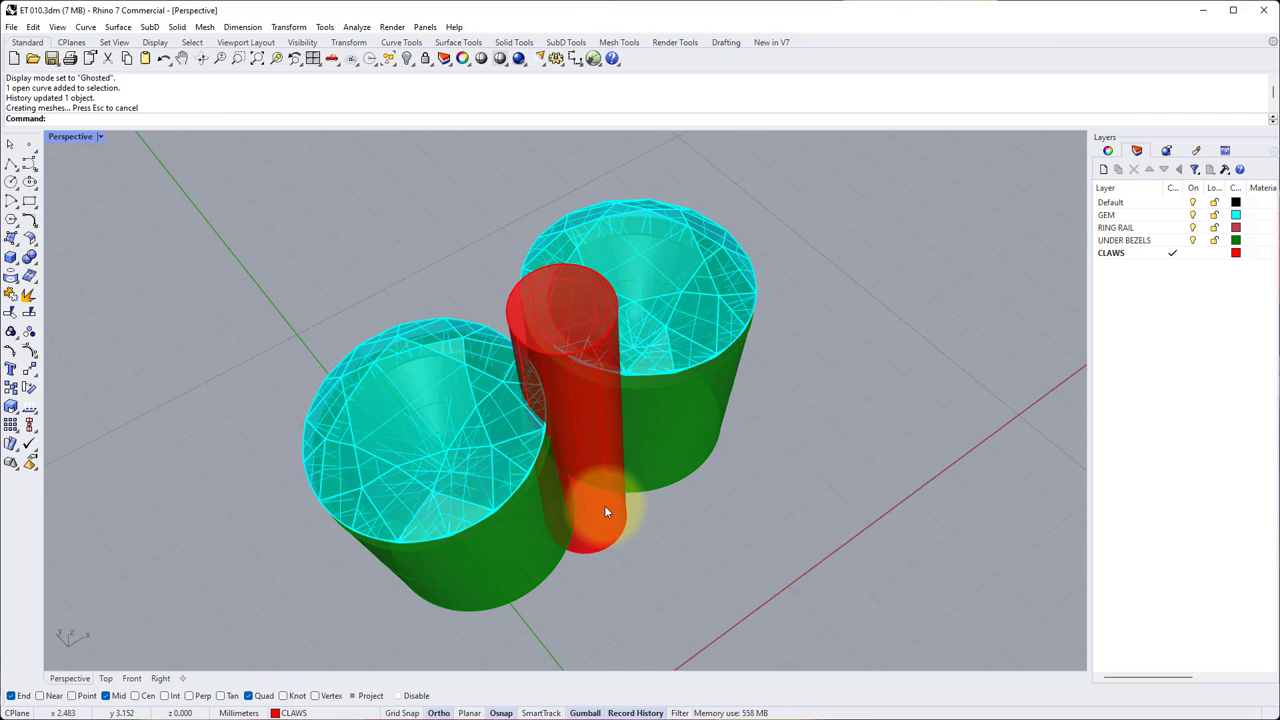
# - In the Top view, mirror a copy of the claw pipe across the X axis to the other side of the gems
pyautogui.doubleClick(69, 138)
pyautogui.doubleClick(60, 140)
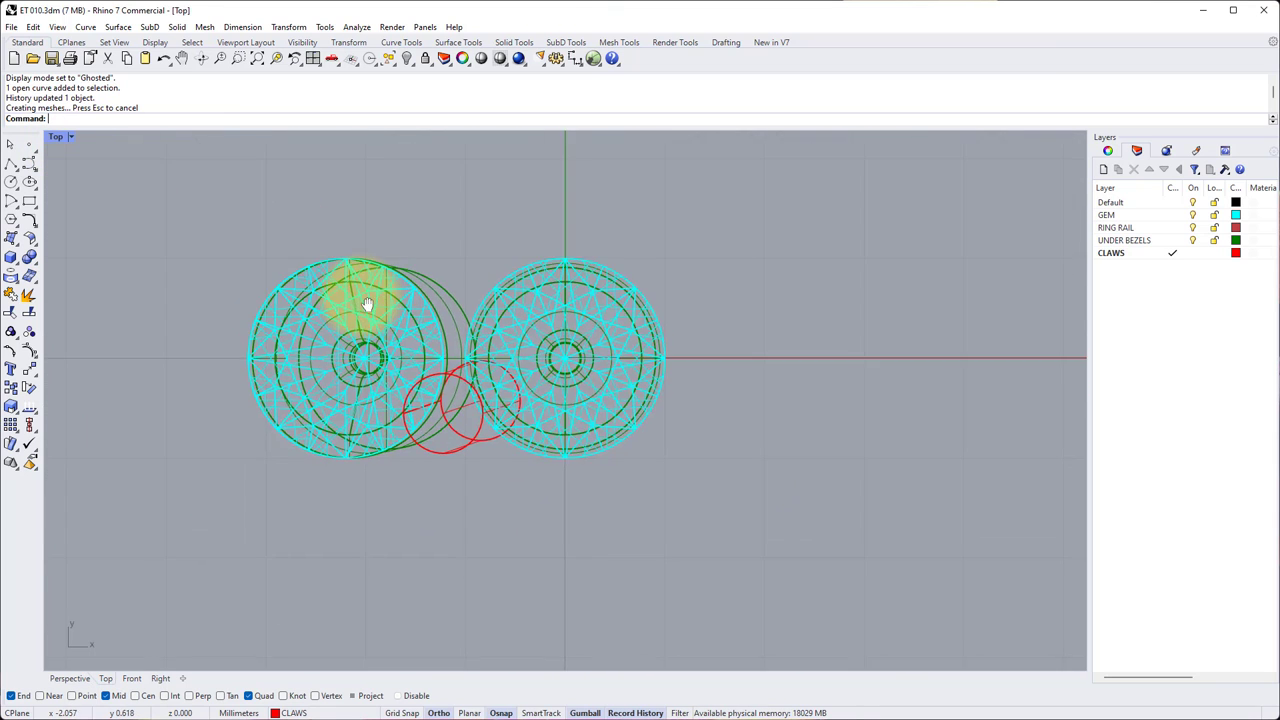
pyautogui.click(434, 453)
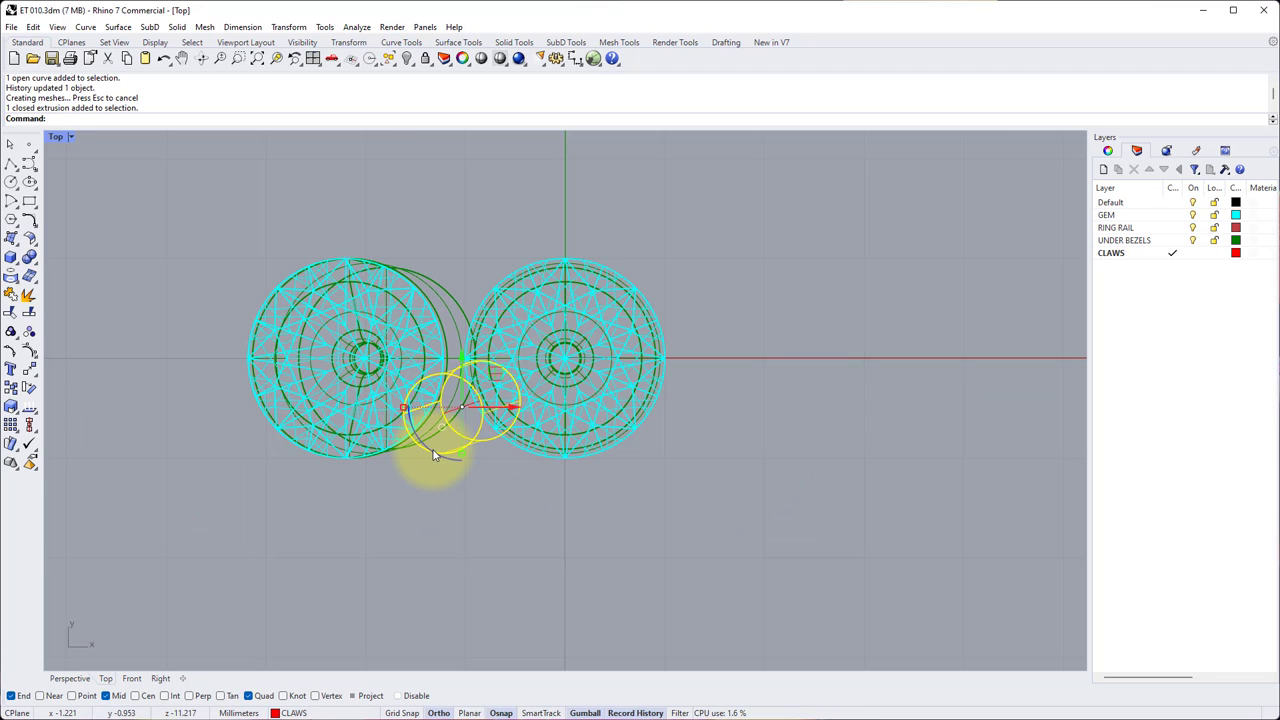
pyautogui.press('Return')
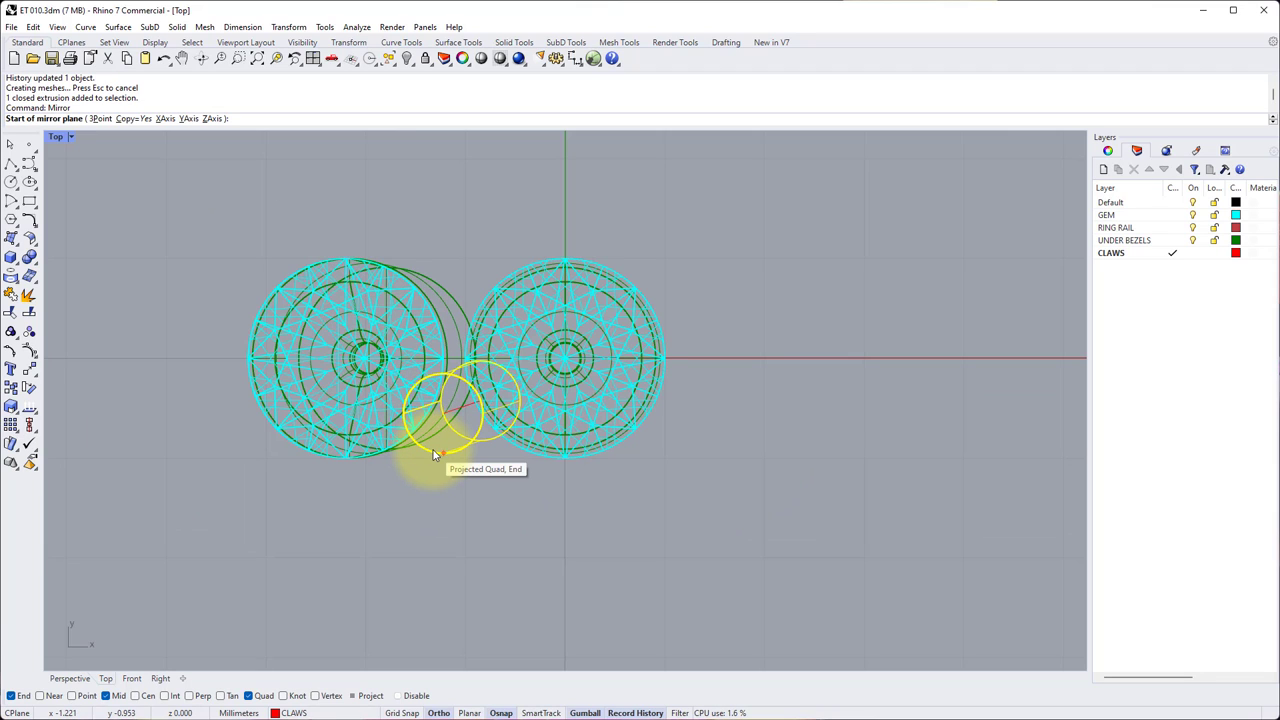
pyautogui.click(167, 120)
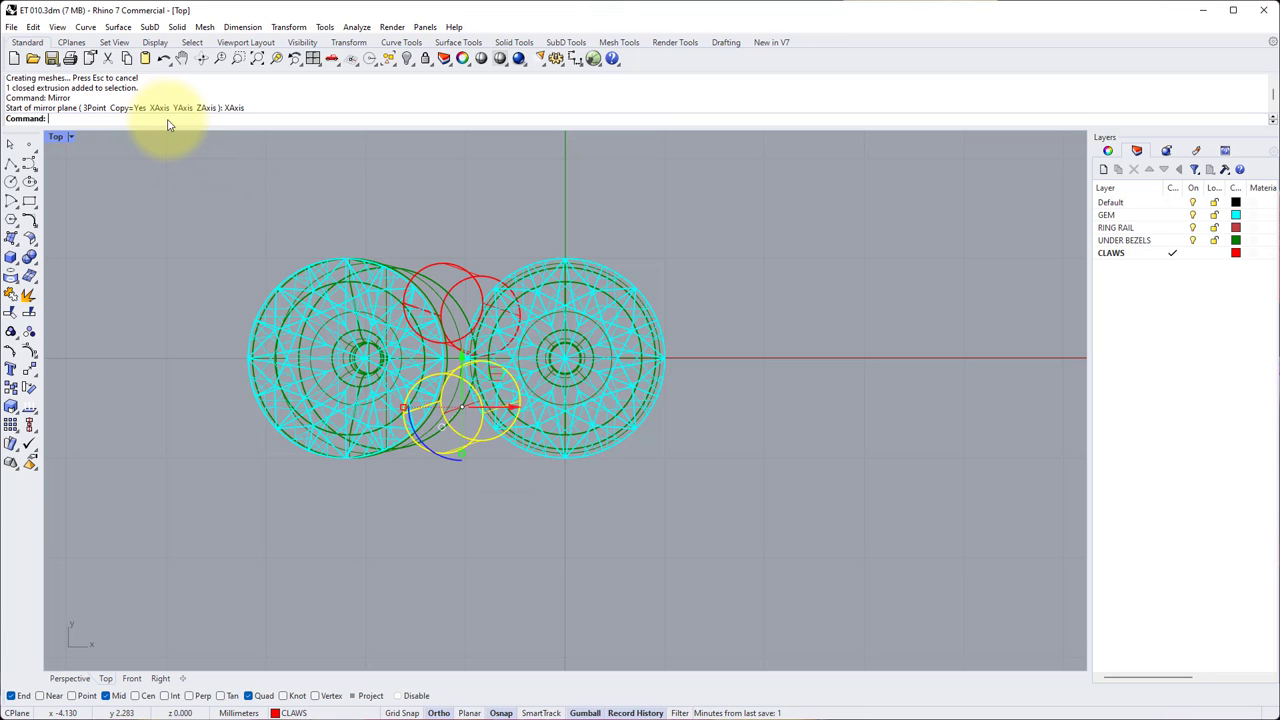
# - Return to the maximized Perspective view and show all the hidden gems and bezels of the ring
pyautogui.doubleClick(57, 139)
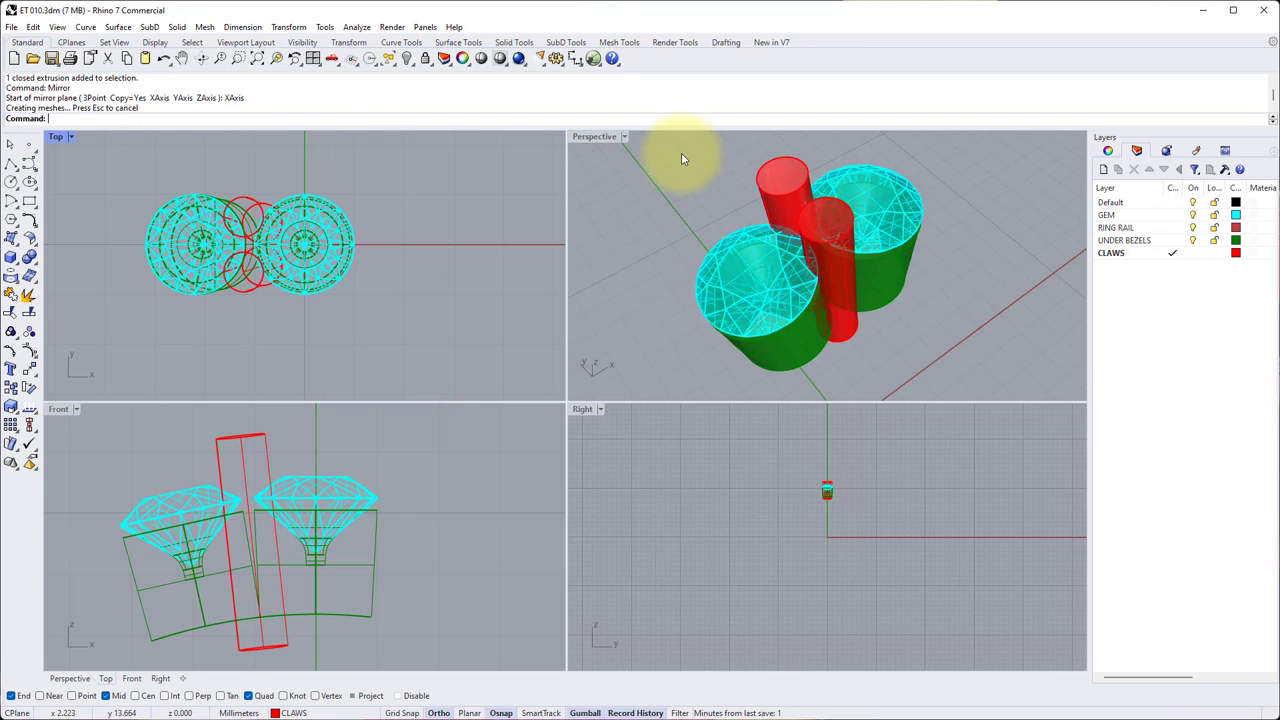
pyautogui.doubleClick(603, 136)
pyautogui.moveTo(686, 294); pyautogui.dragTo(563, 348, button='right')
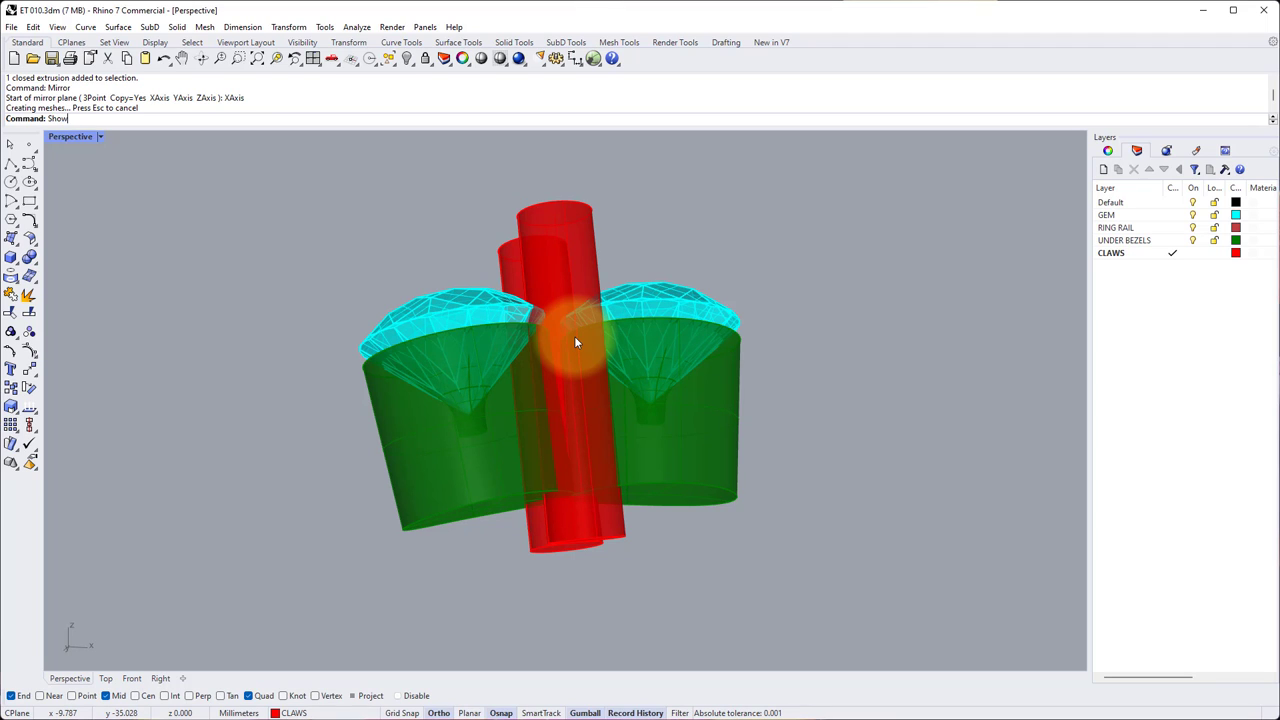
pyautogui.press('Return')
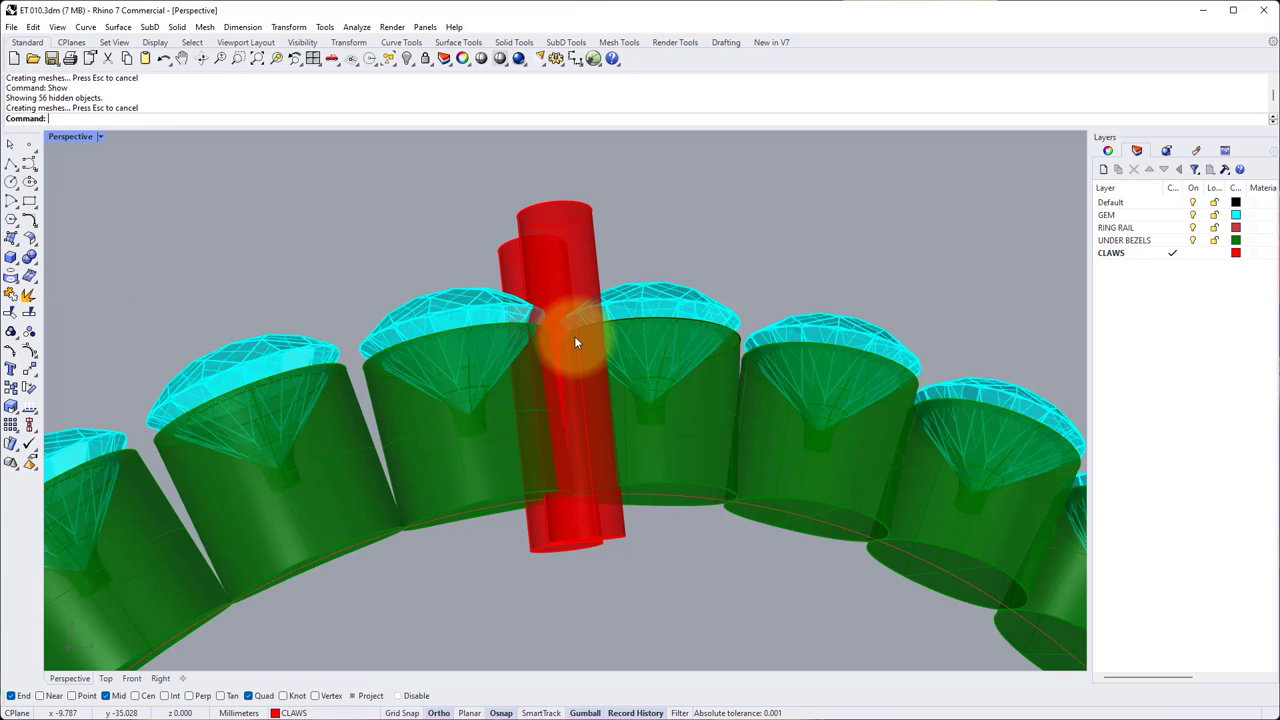
# - WireCut both claws with the ring rail circle, cutting normal to the curve and removing the lower ends inside the rail
pyautogui.moveTo(574, 342); pyautogui.dragTo(598, 400, button='right')
pyautogui.press('Return')
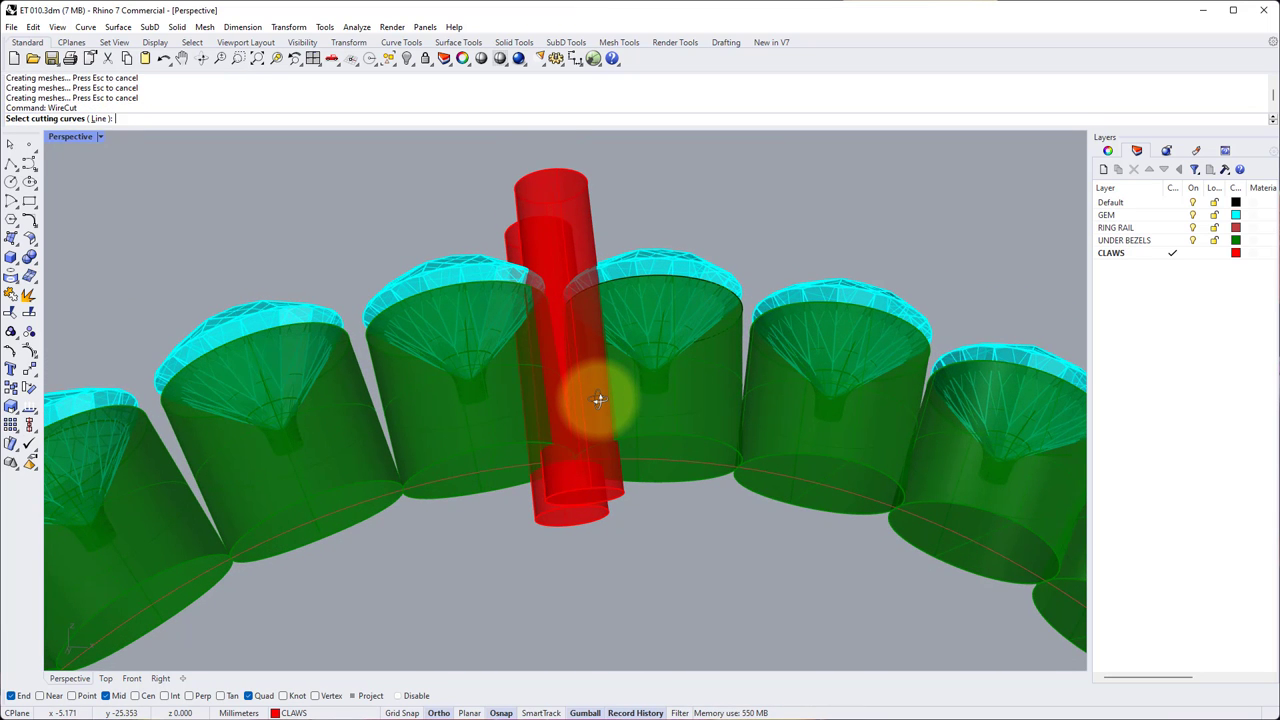
pyautogui.click(513, 471)
pyautogui.press('Return')
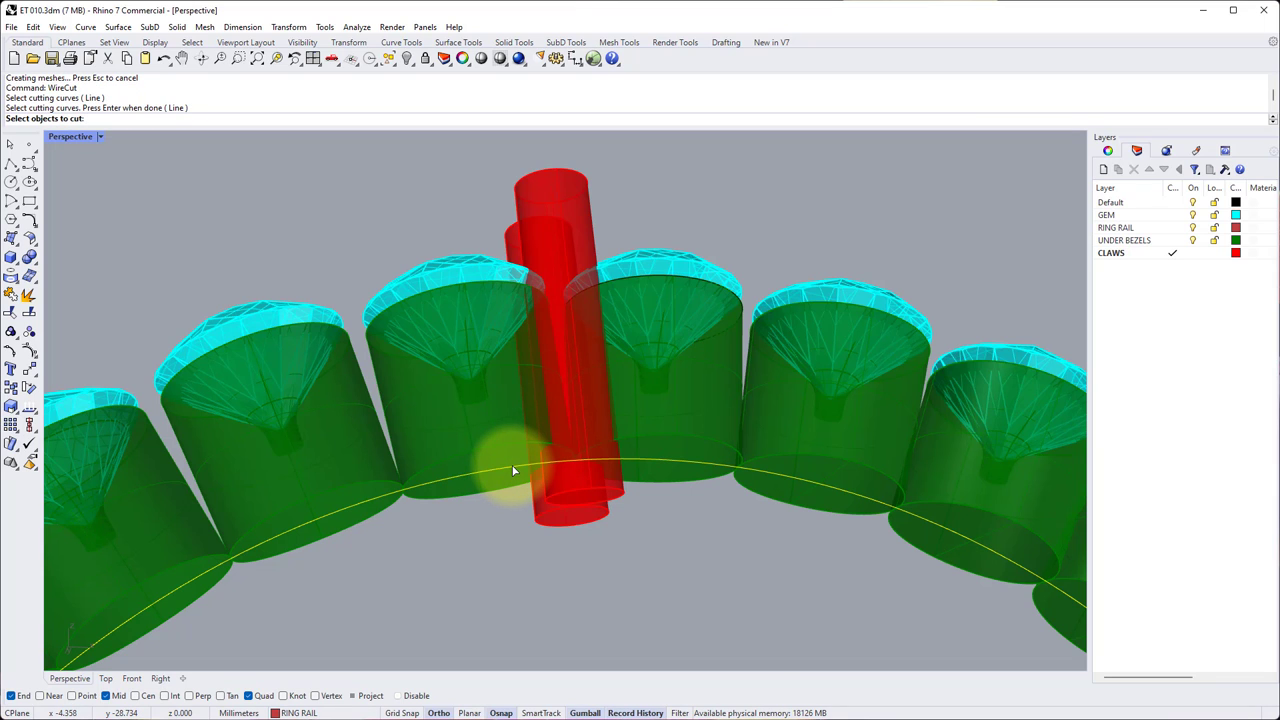
pyautogui.click(553, 508)
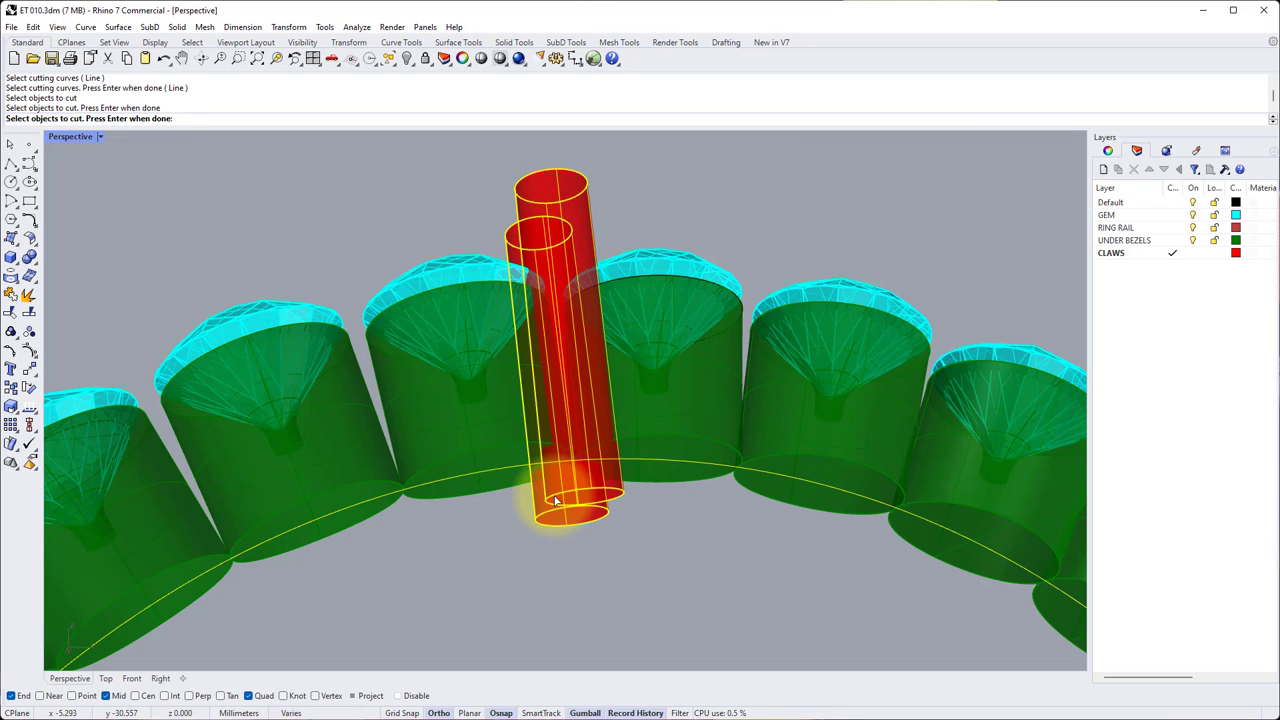
pyautogui.press('Return')
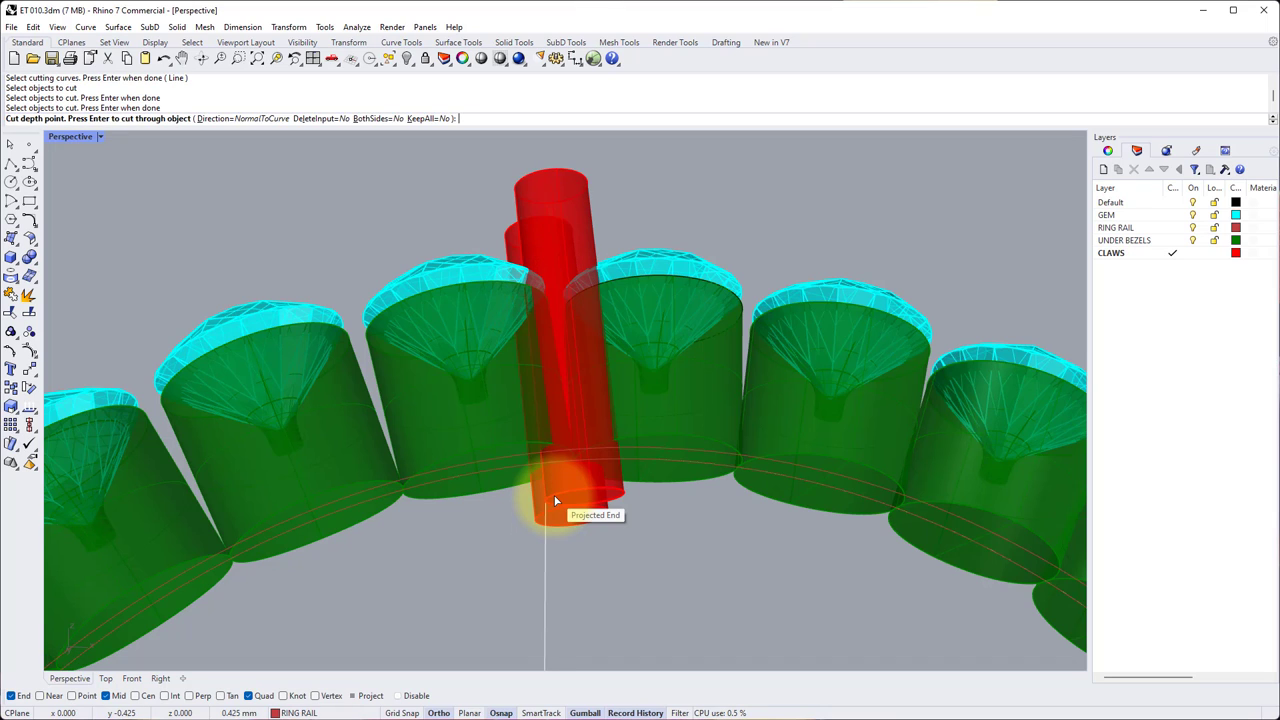
pyautogui.click(556, 500)
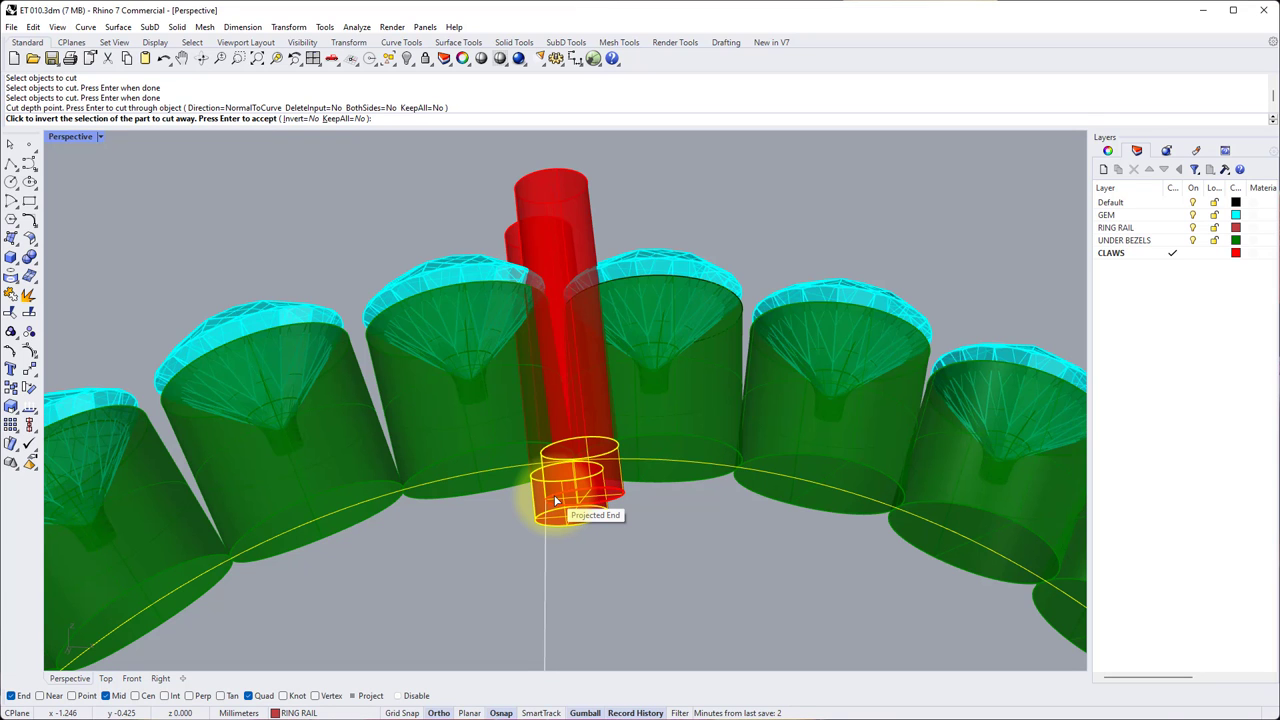
pyautogui.press('Return')
pyautogui.scroll(5, 575, 460)
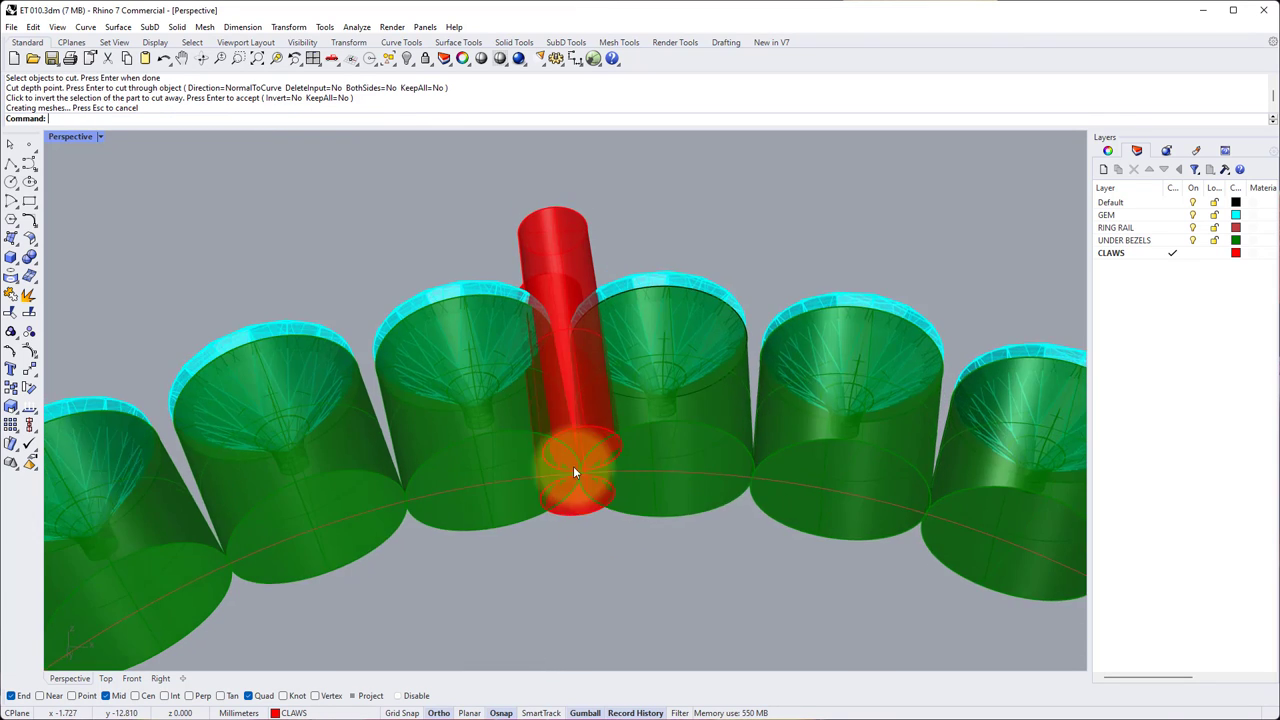
pyautogui.scroll(-3, 590, 450)
# - Hide the GEM layer and set the Perspective view to Shaded display to expose the claws and bezels from above
pyautogui.moveTo(586, 471); pyautogui.dragTo(530, 372, button='right')
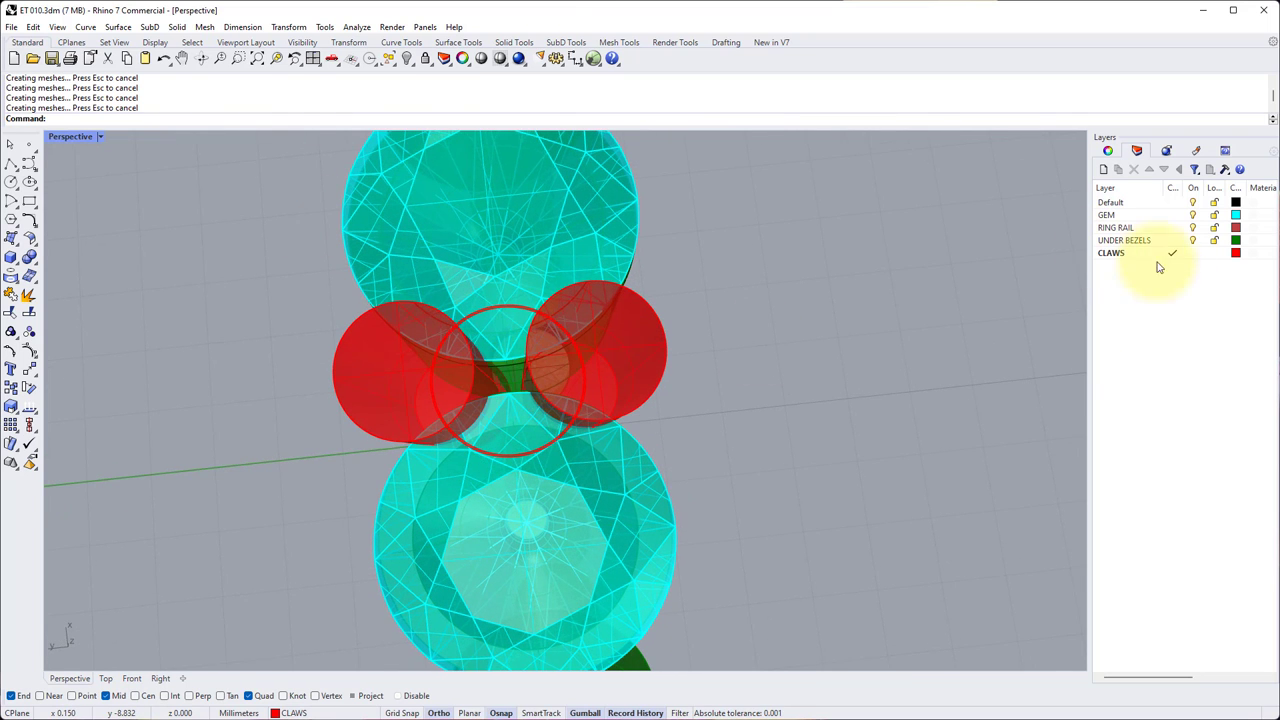
pyautogui.click(1192, 214)
pyautogui.moveTo(900, 330); pyautogui.dragTo(163, 175, button='right')
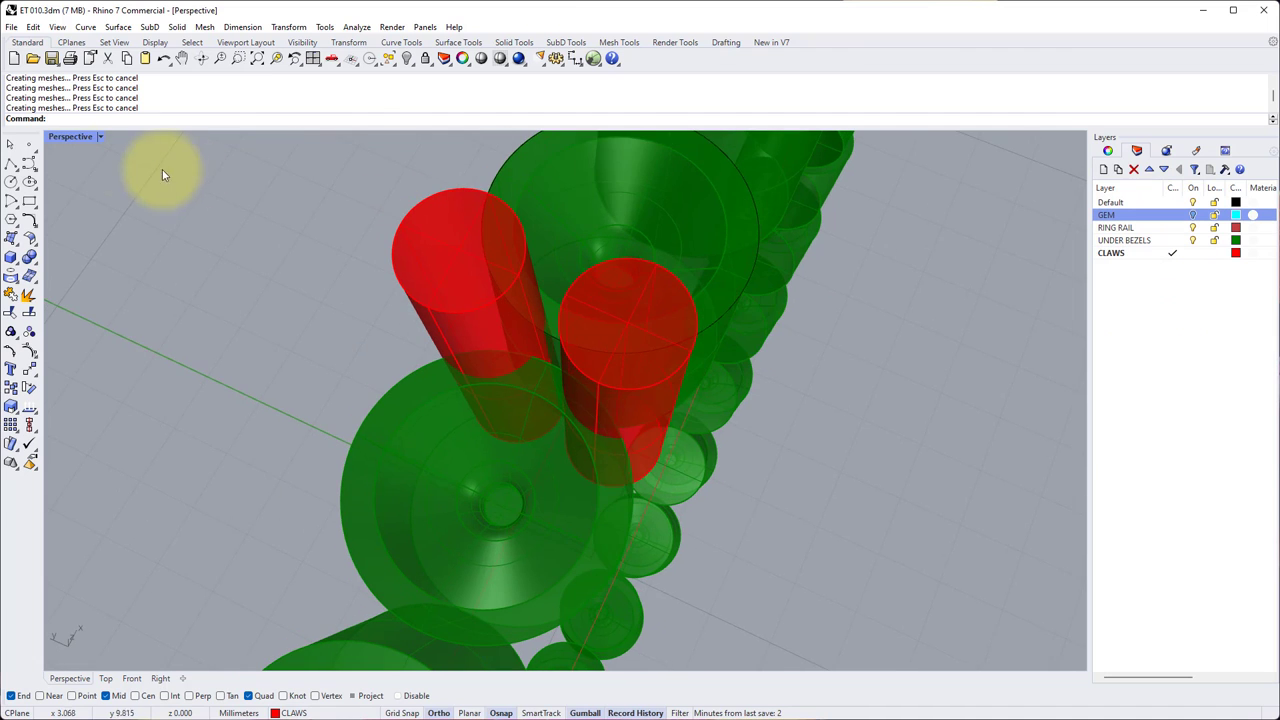
pyautogui.click(100, 136)
pyautogui.click(60, 200)
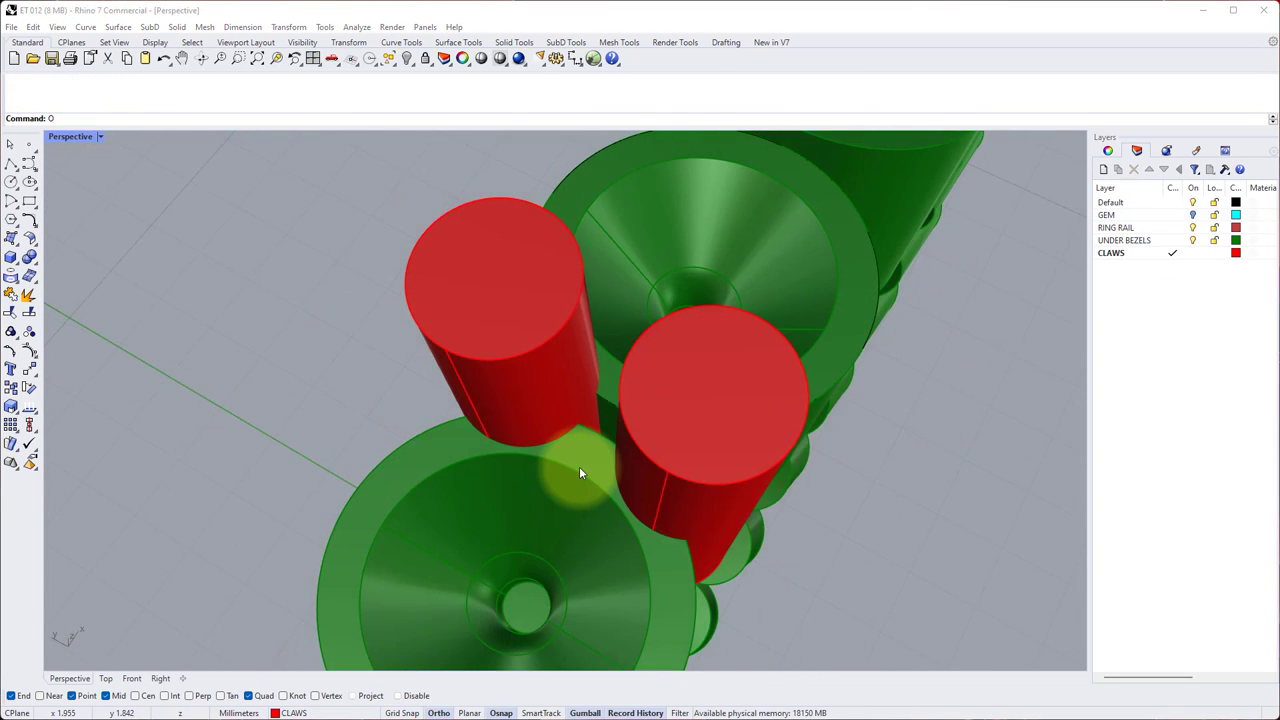
# - Make the Default layer current for the new curves
pyautogui.moveTo(584, 463); pyautogui.dragTo(619, 459, button='right')
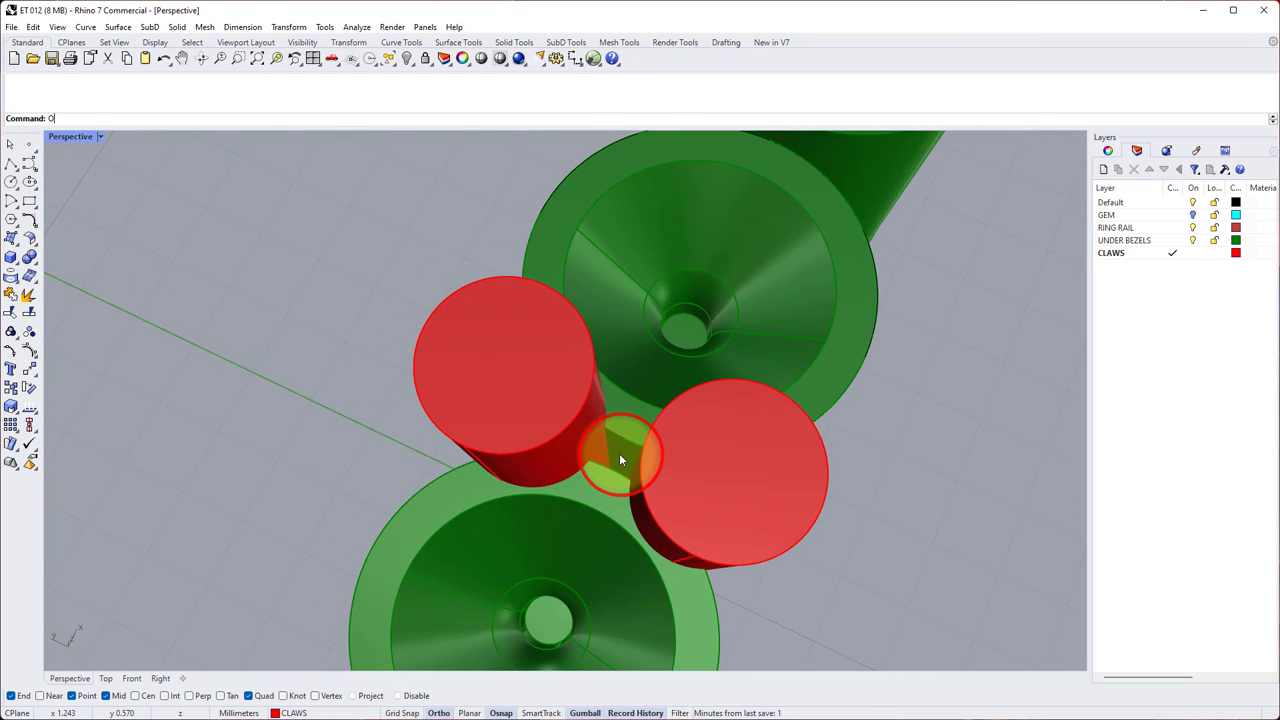
pyautogui.moveTo(619, 459); pyautogui.dragTo(597, 419, button='right')
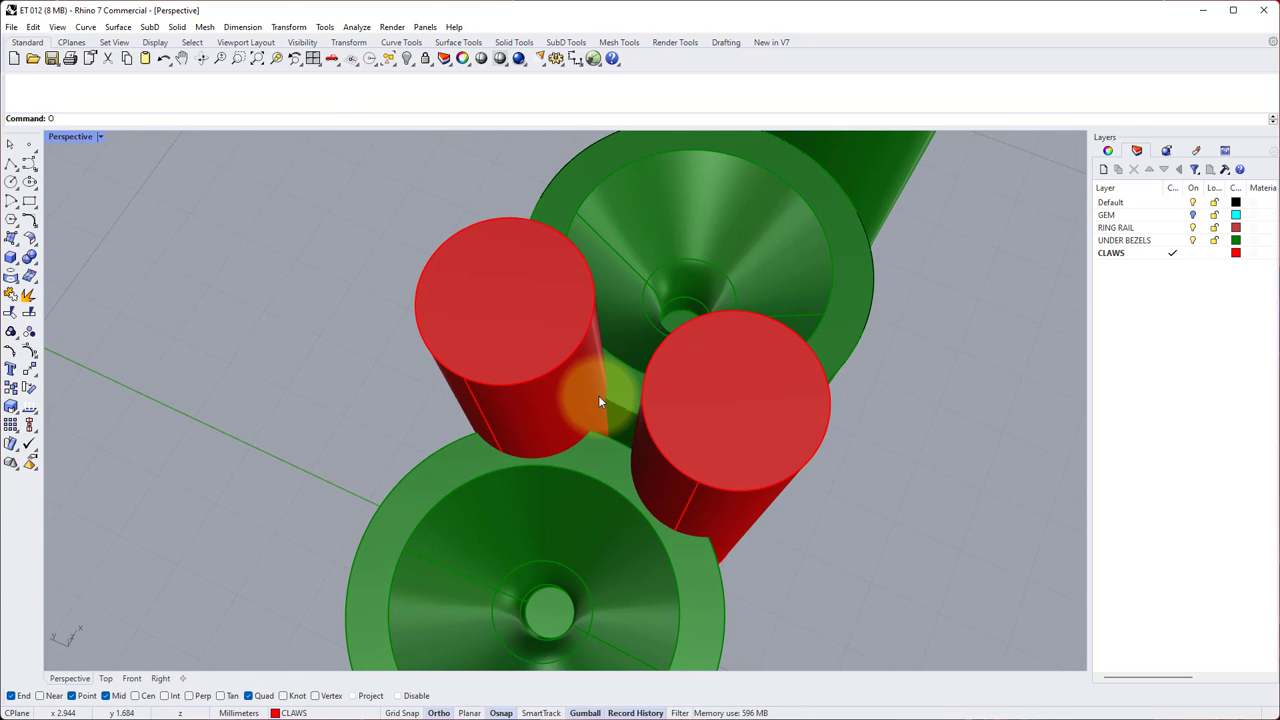
pyautogui.doubleClick(1112, 202)
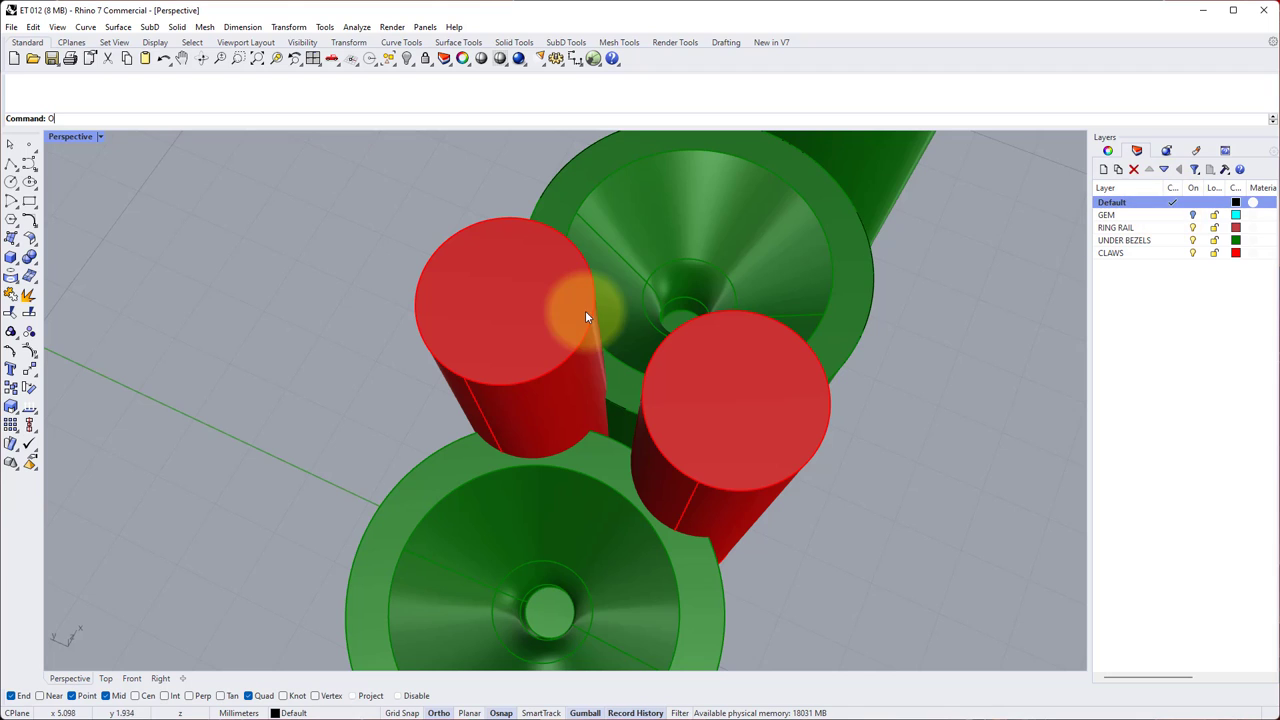
# - Create intersection curves between the two claws and the two adjoining under bezels
pyautogui.click(88, 27)
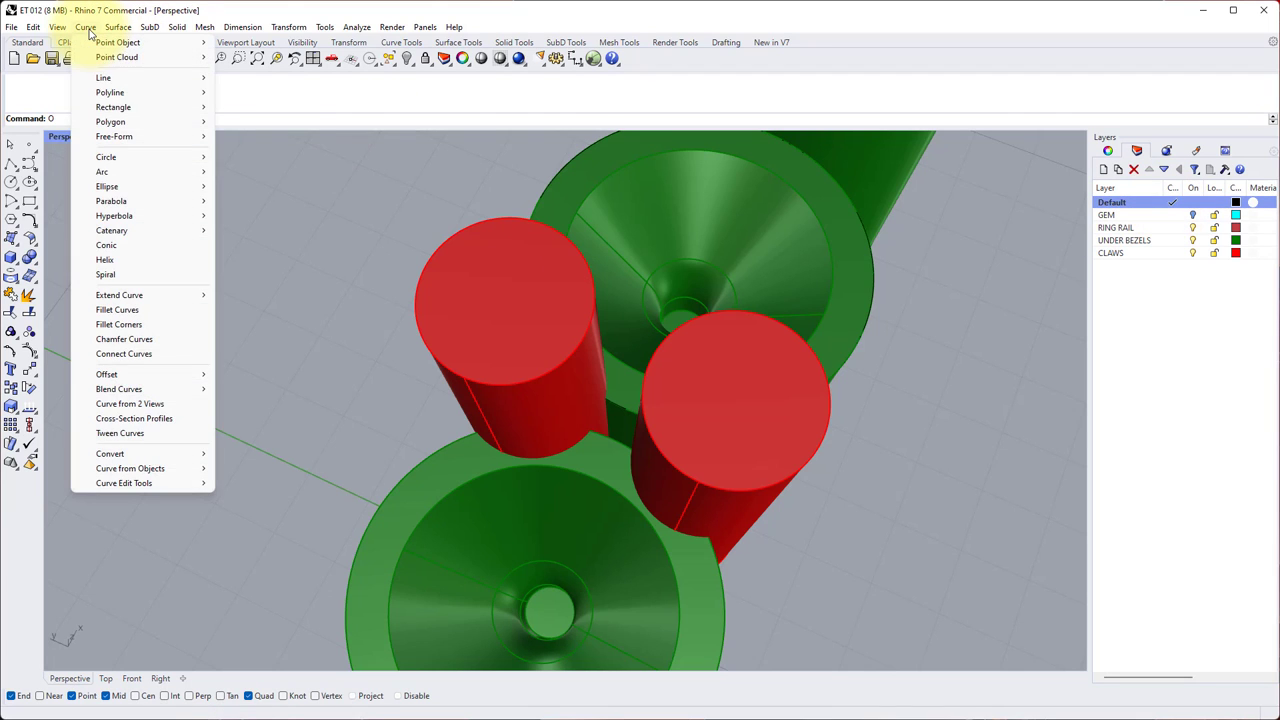
pyautogui.moveTo(171, 467)
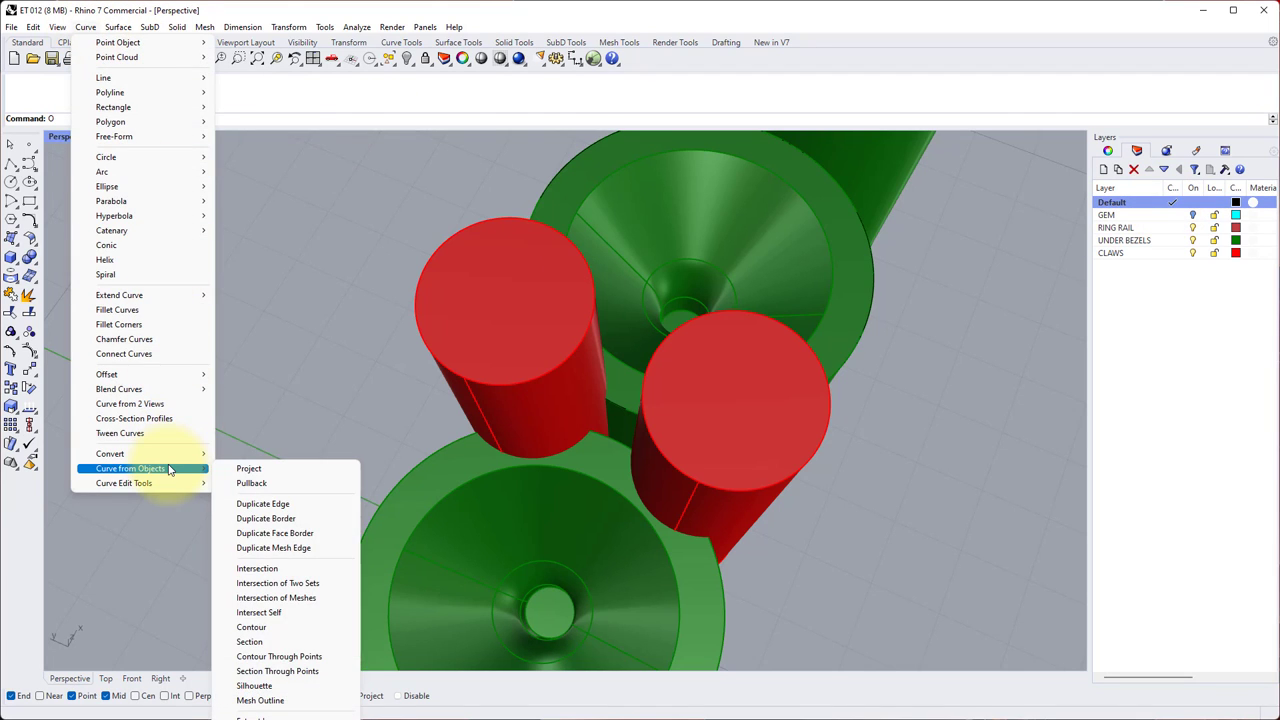
pyautogui.click(279, 569)
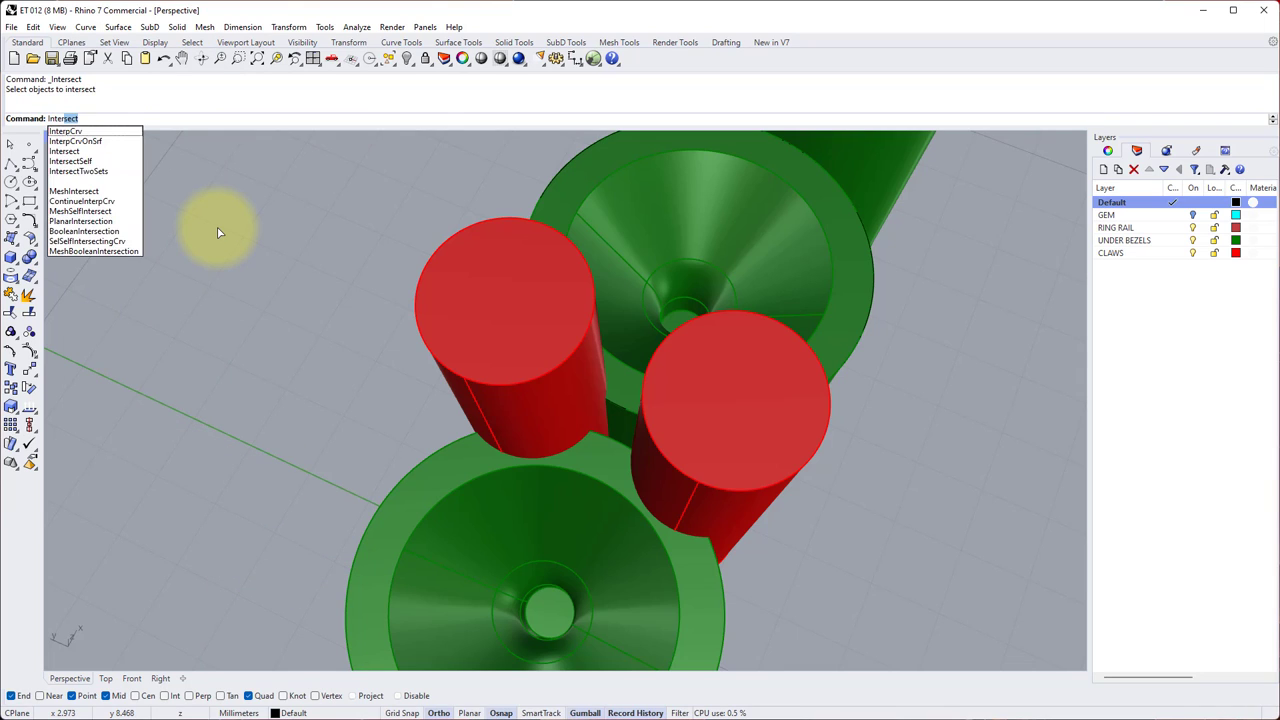
pyautogui.press('Return')
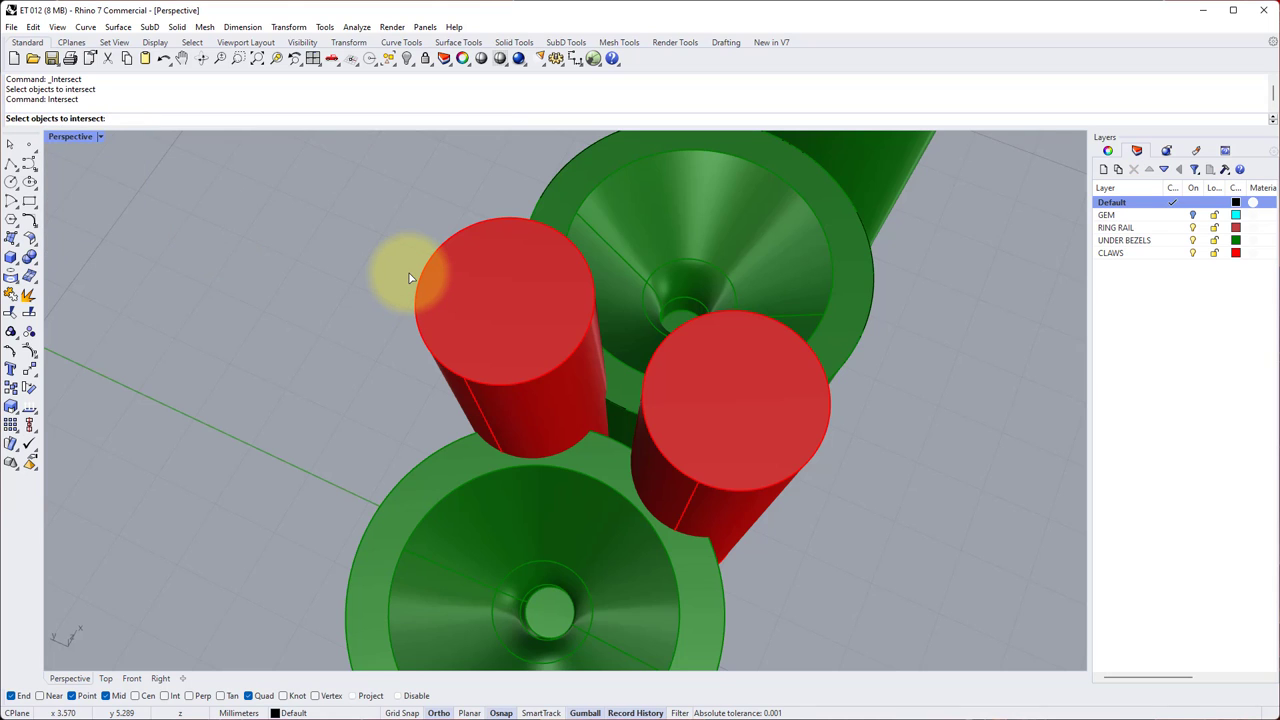
pyautogui.click(531, 349)
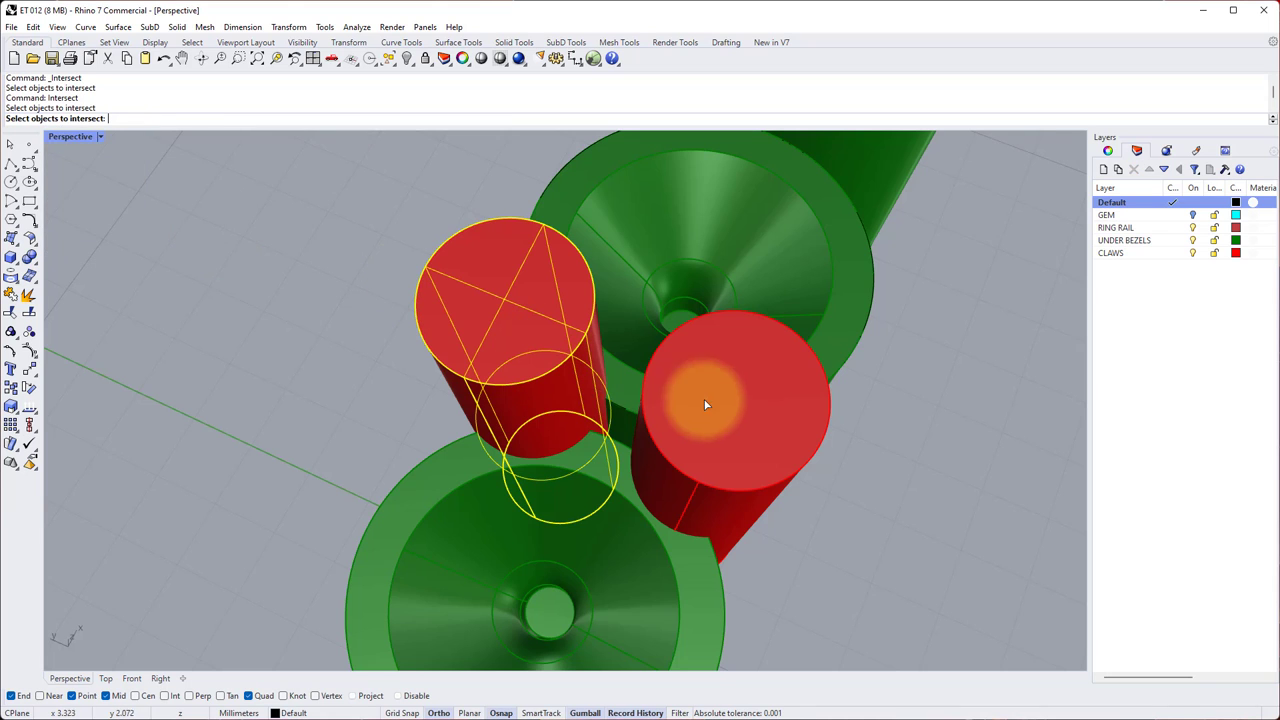
pyautogui.click(705, 405)
pyautogui.click(624, 384)
pyautogui.click(598, 488)
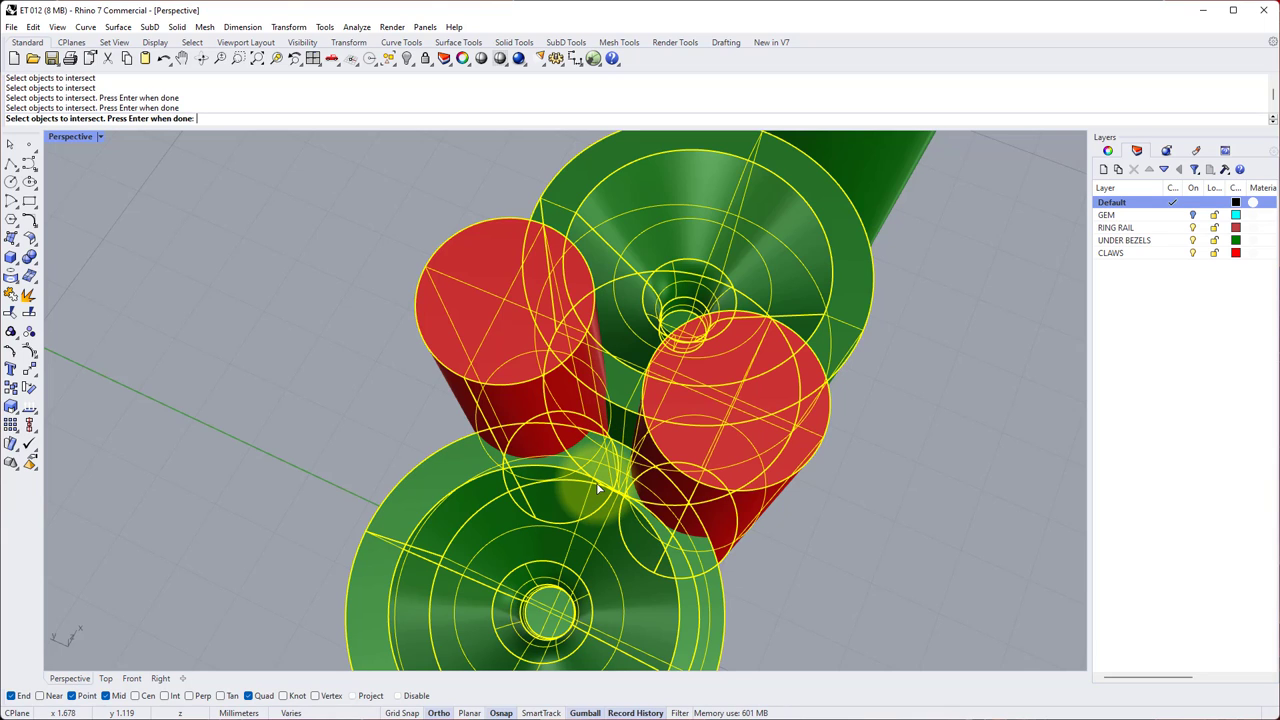
pyautogui.press('Return')
pyautogui.click(346, 366)
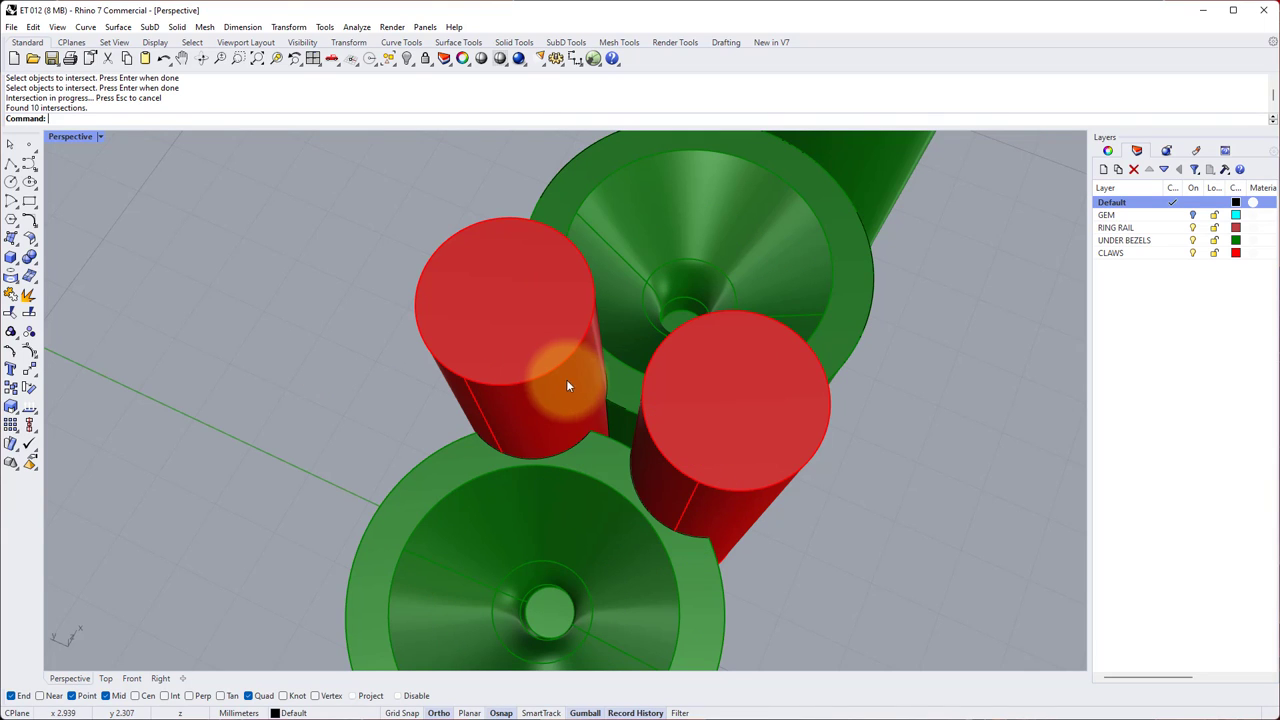
# - Turn off the CLAWS and UNDER BEZELS layers to isolate the intersection curves
pyautogui.click(1192, 254)
pyautogui.click(1192, 240)
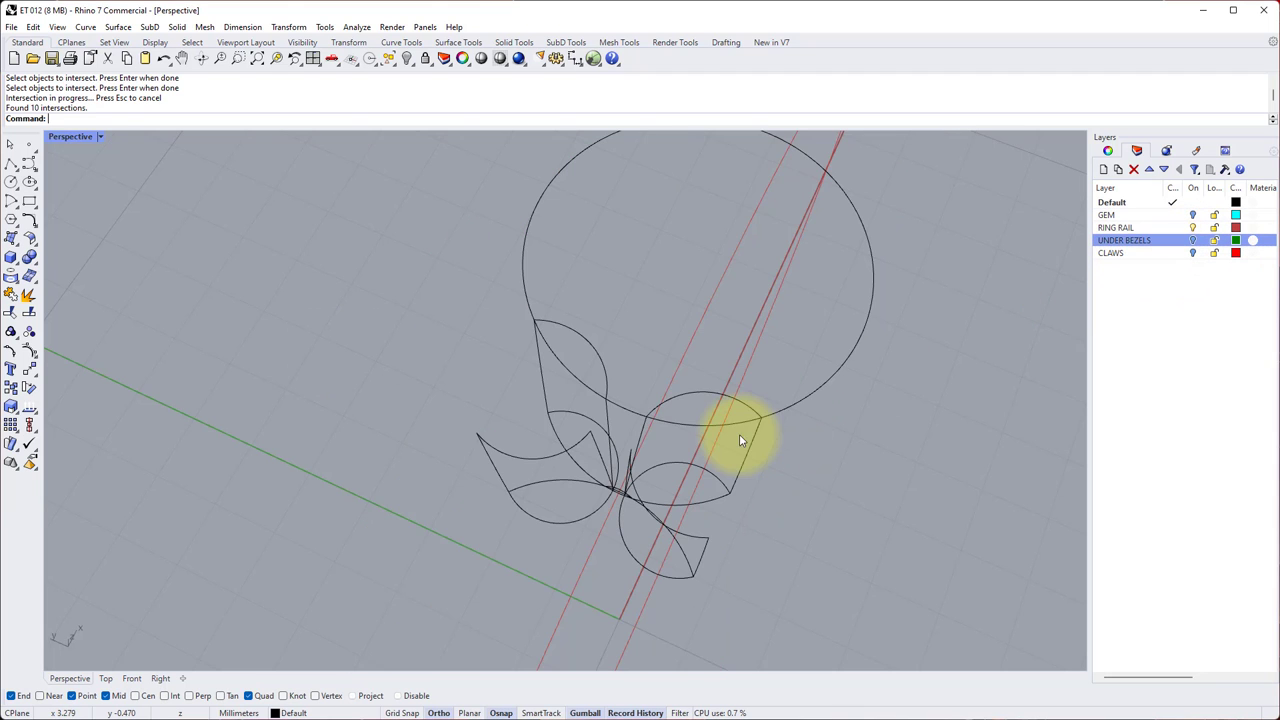
pyautogui.moveTo(739, 434); pyautogui.dragTo(640, 363, button='right')
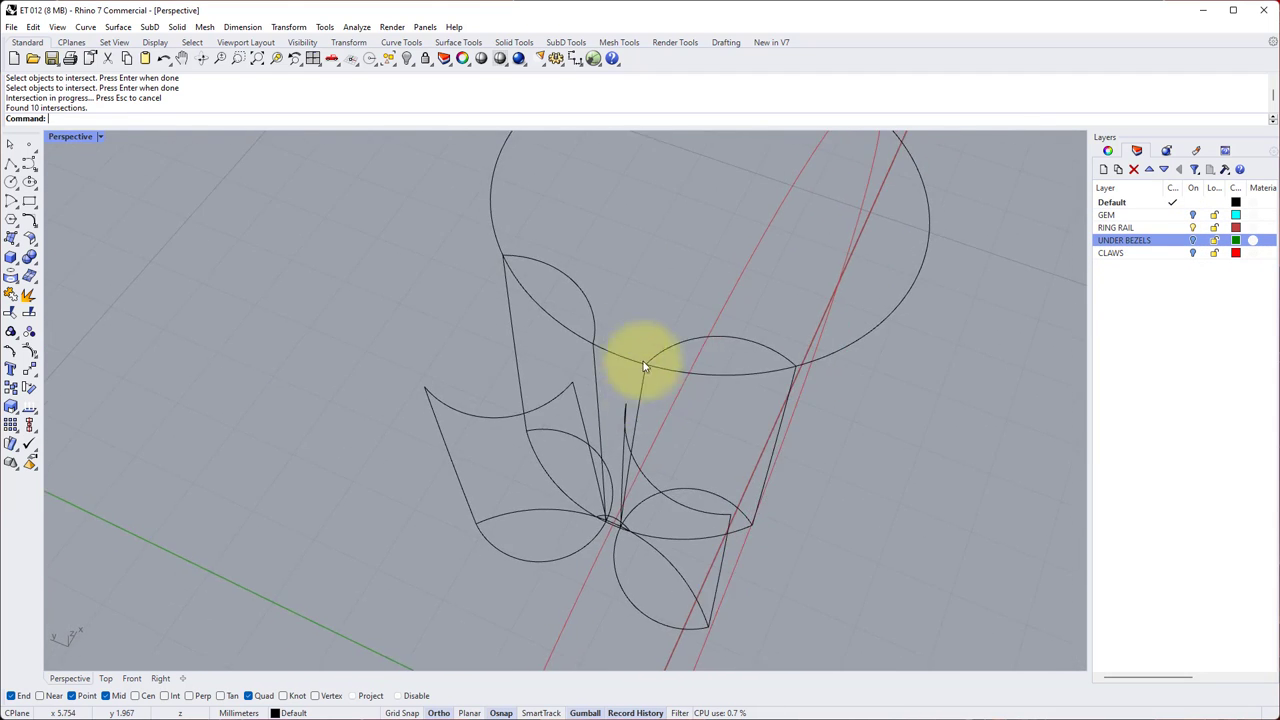
# - Check the individual intersection curves of the claws and delete the large bezel circle
pyautogui.click(594, 316)
pyautogui.click(497, 418)
pyautogui.press('Escape')
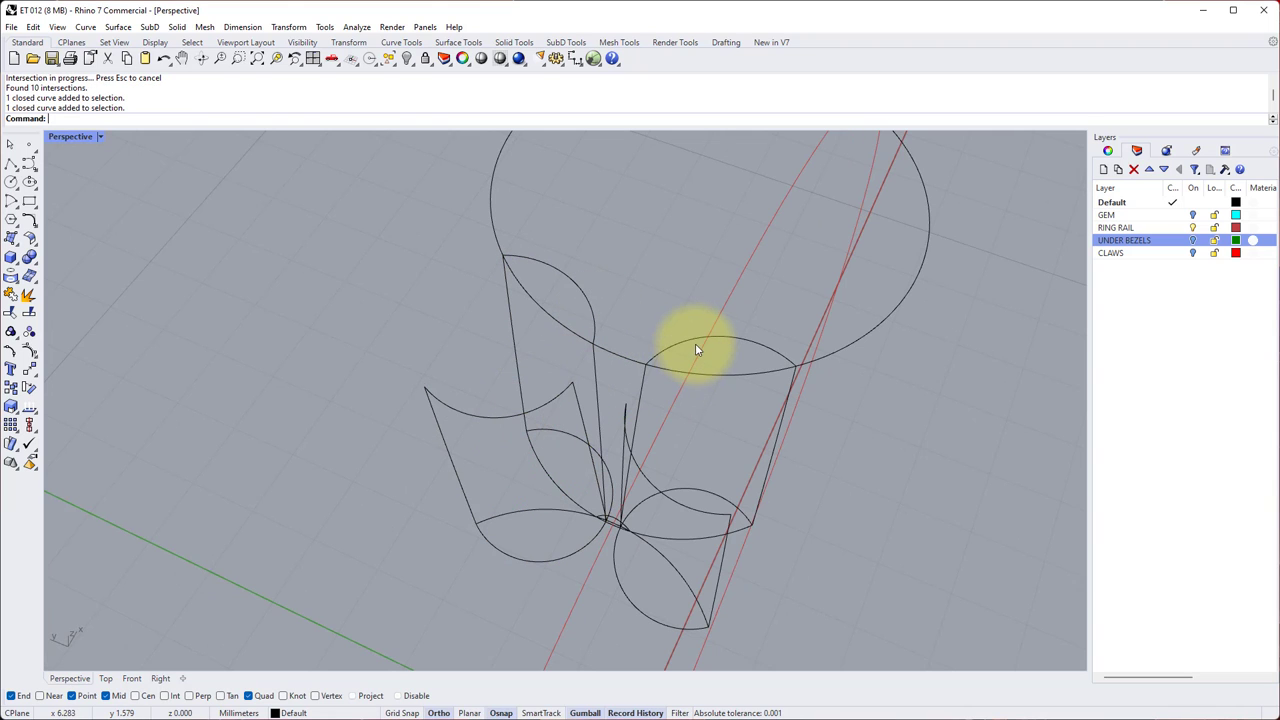
pyautogui.click(639, 468)
pyautogui.press('Escape')
pyautogui.click(629, 457)
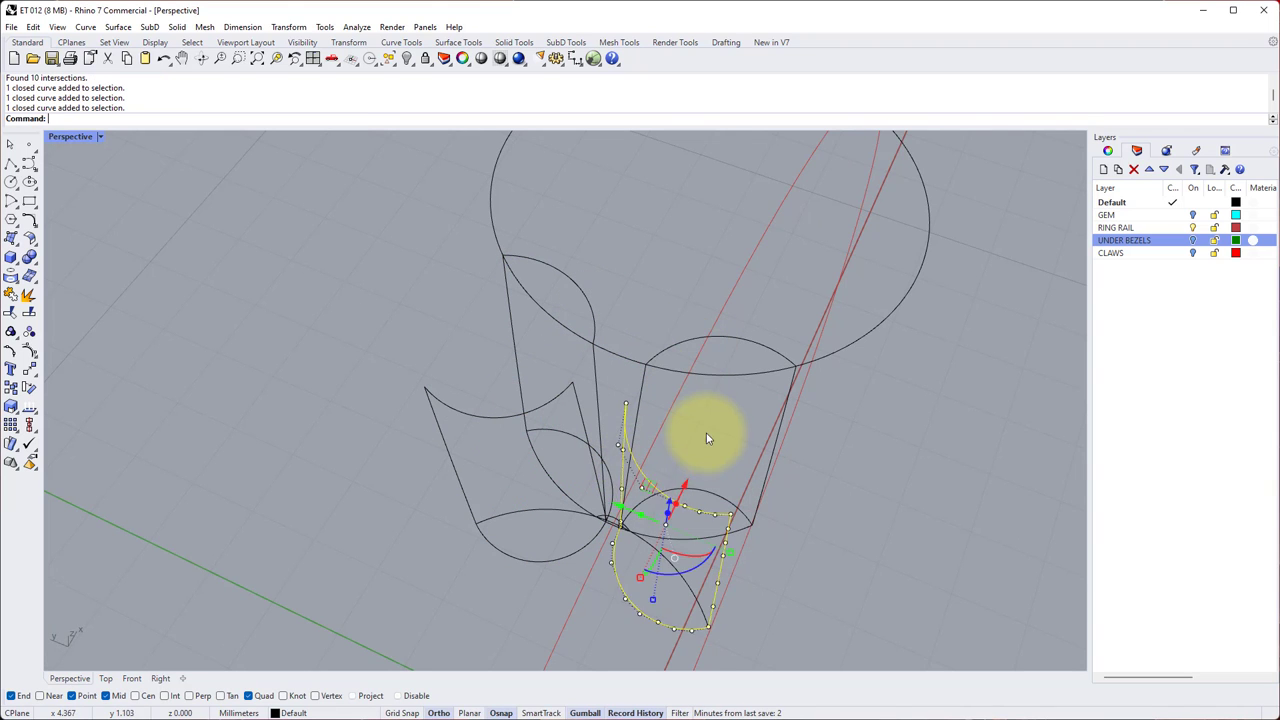
pyautogui.press('Escape')
pyautogui.moveTo(700, 429); pyautogui.dragTo(605, 376, button='right')
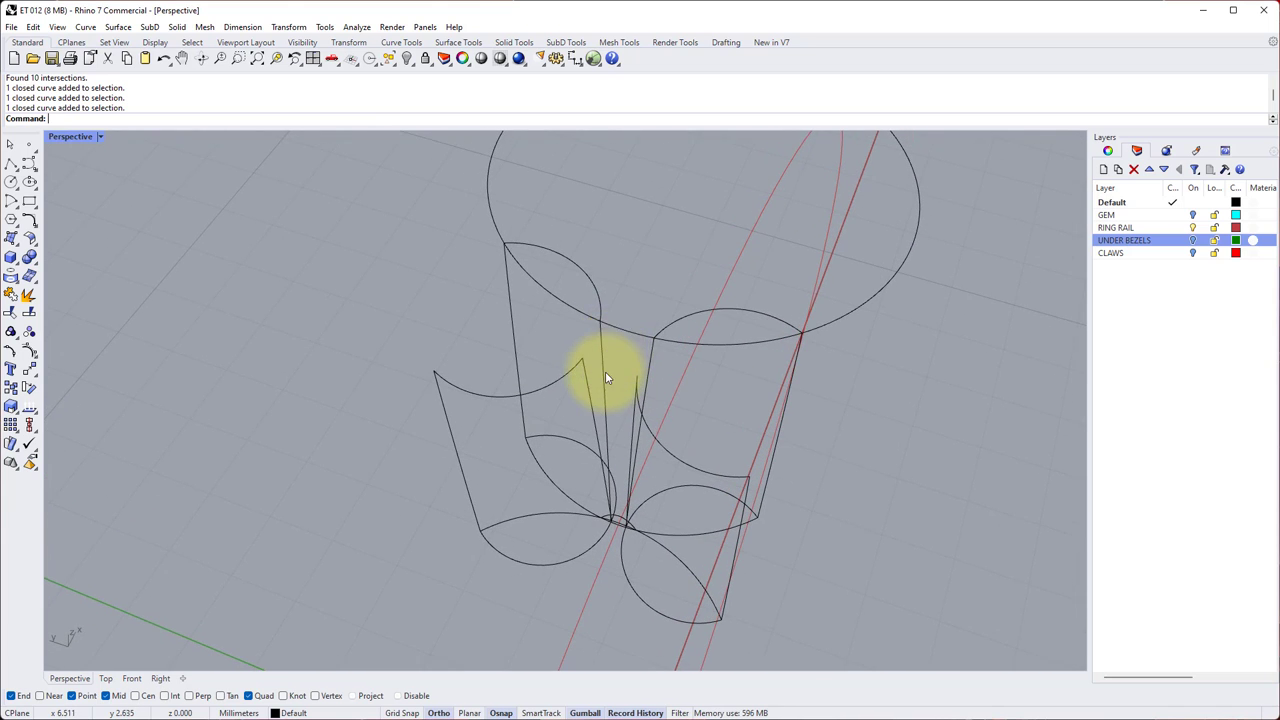
pyautogui.click(617, 334)
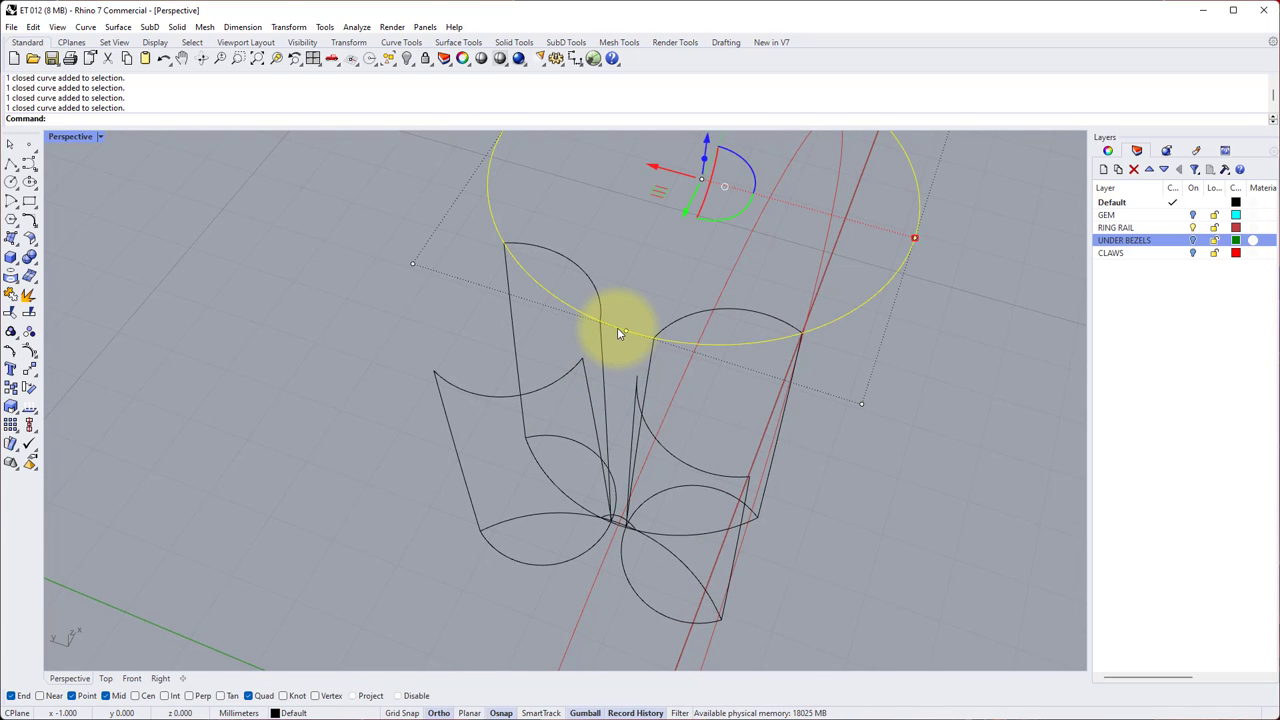
pyautogui.press('Delete')
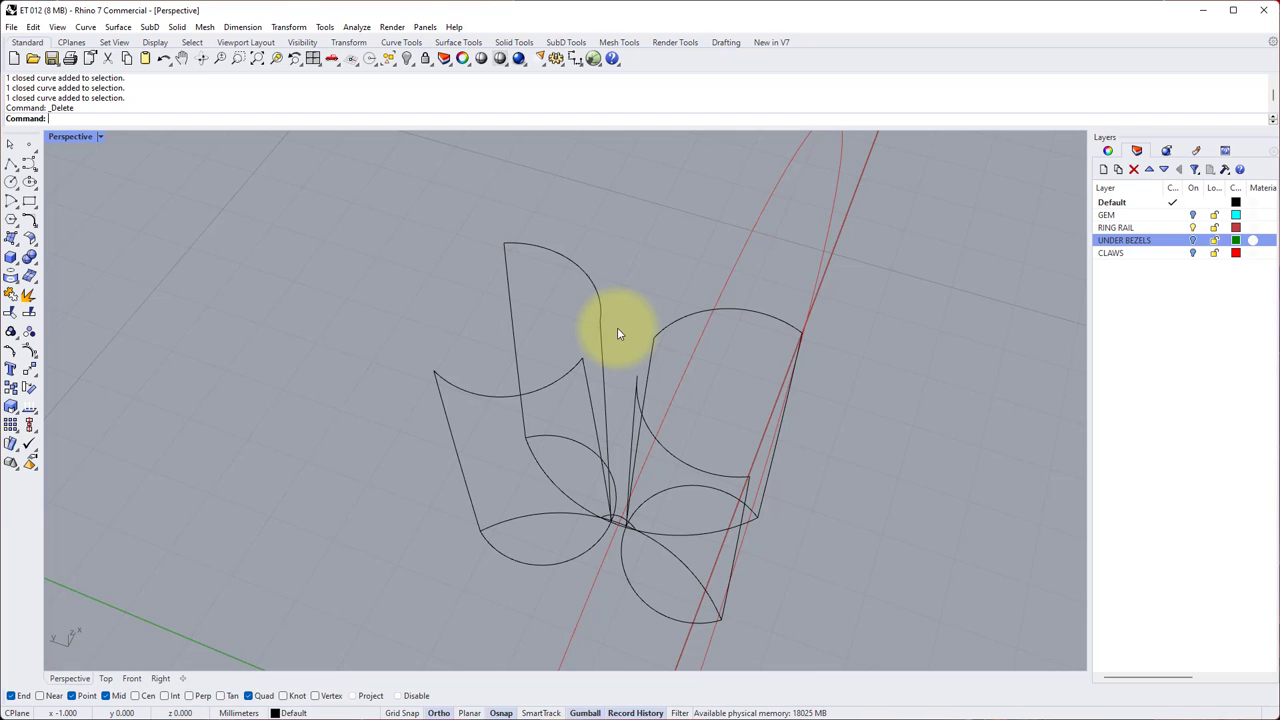
# - With Project snapping off, draw a 3-point rectangle between the upper inner ends of the claw intersection curves
pyautogui.click(33, 205)
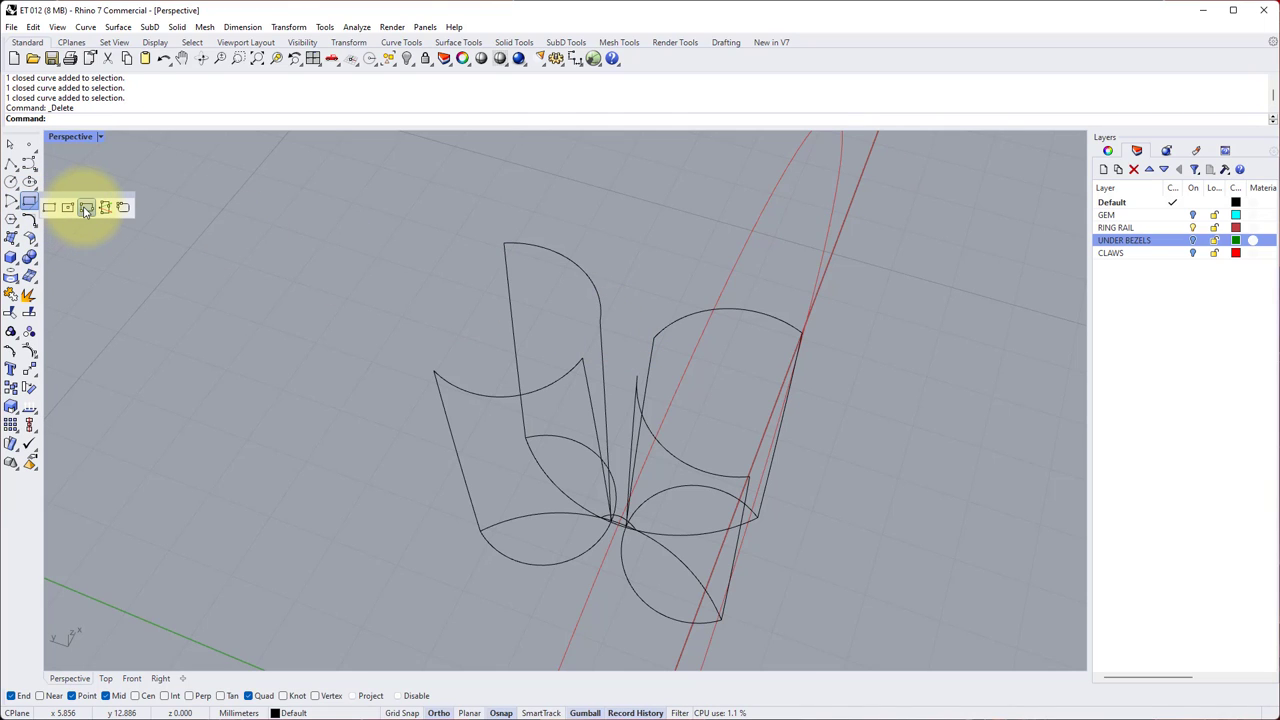
pyautogui.click(86, 208)
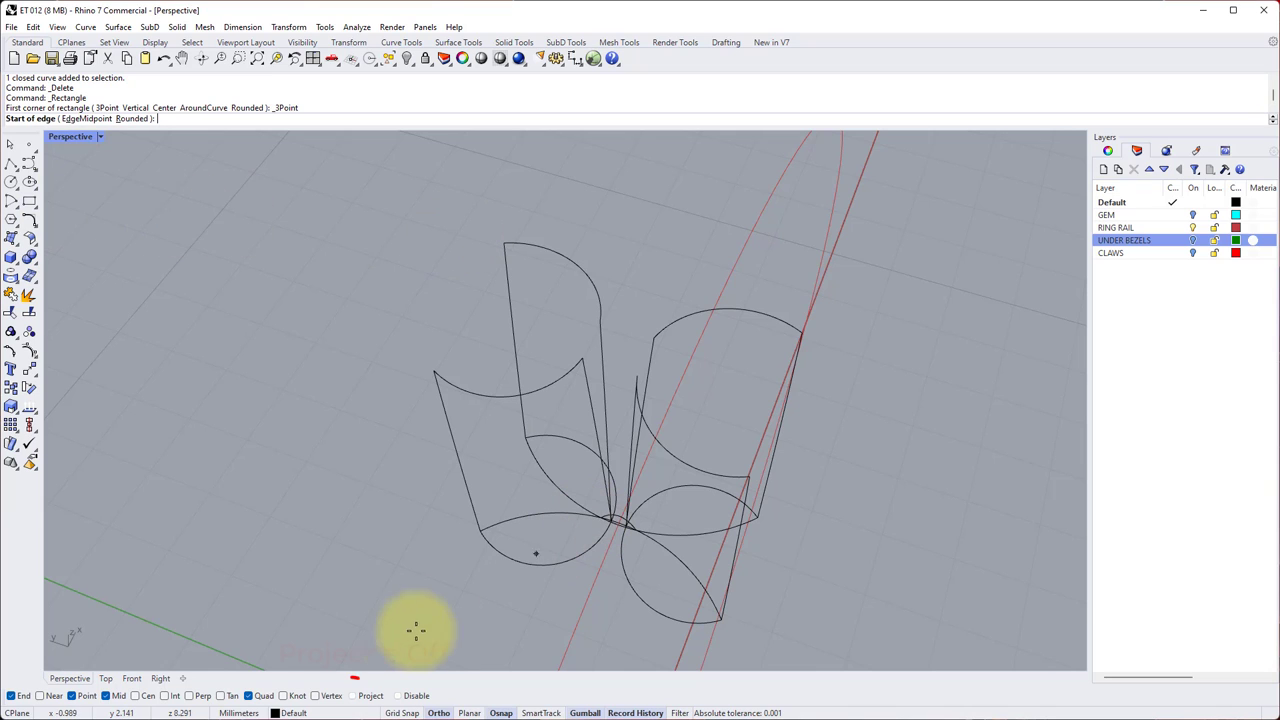
pyautogui.click(353, 695)
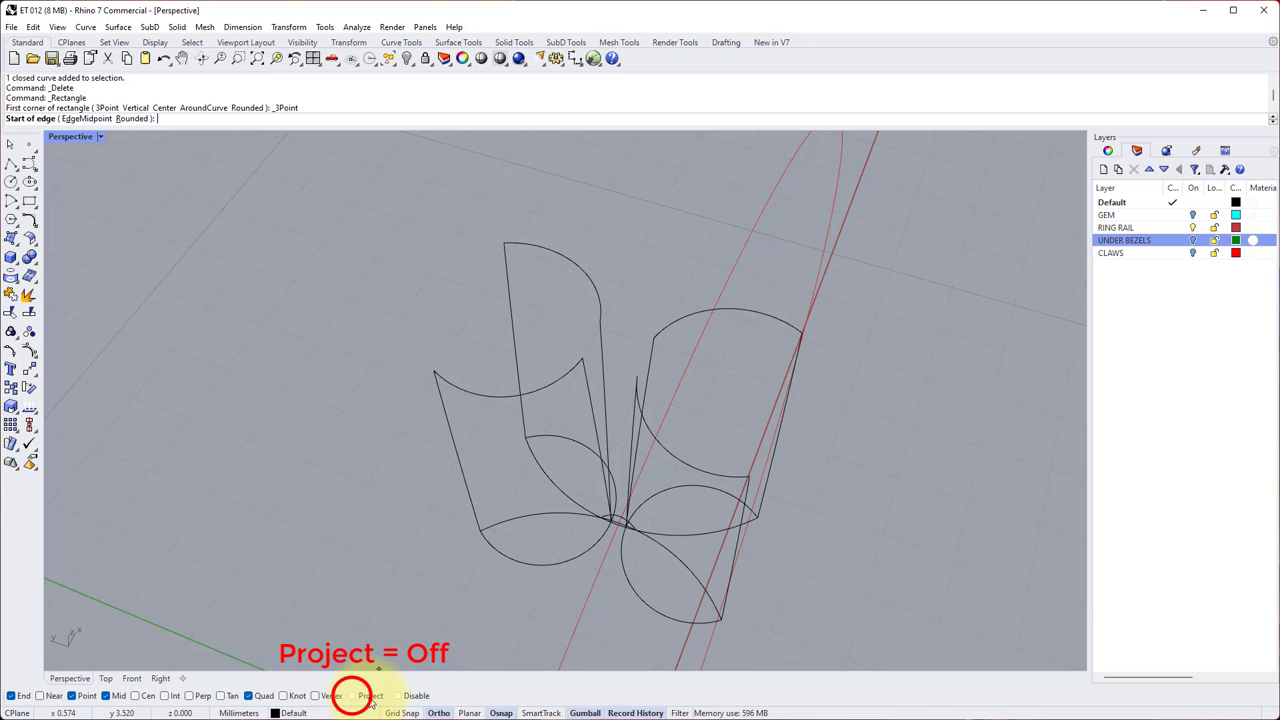
pyautogui.click(601, 323)
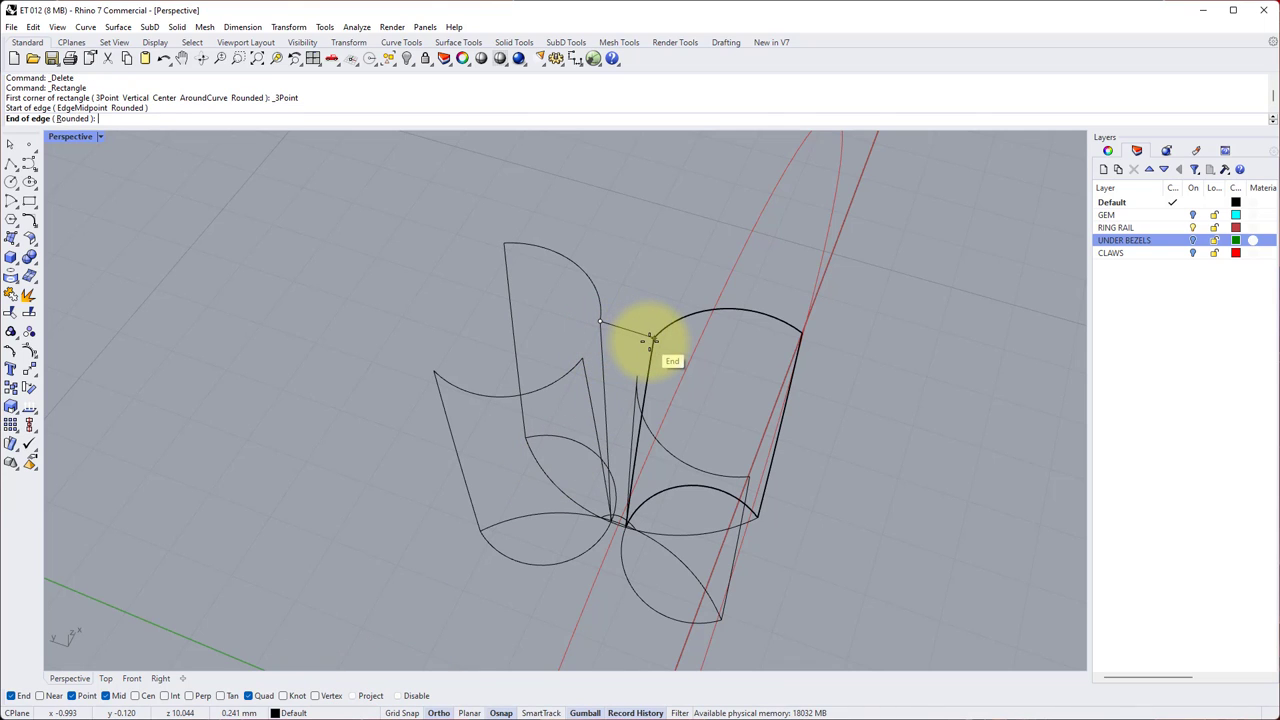
pyautogui.click(651, 339)
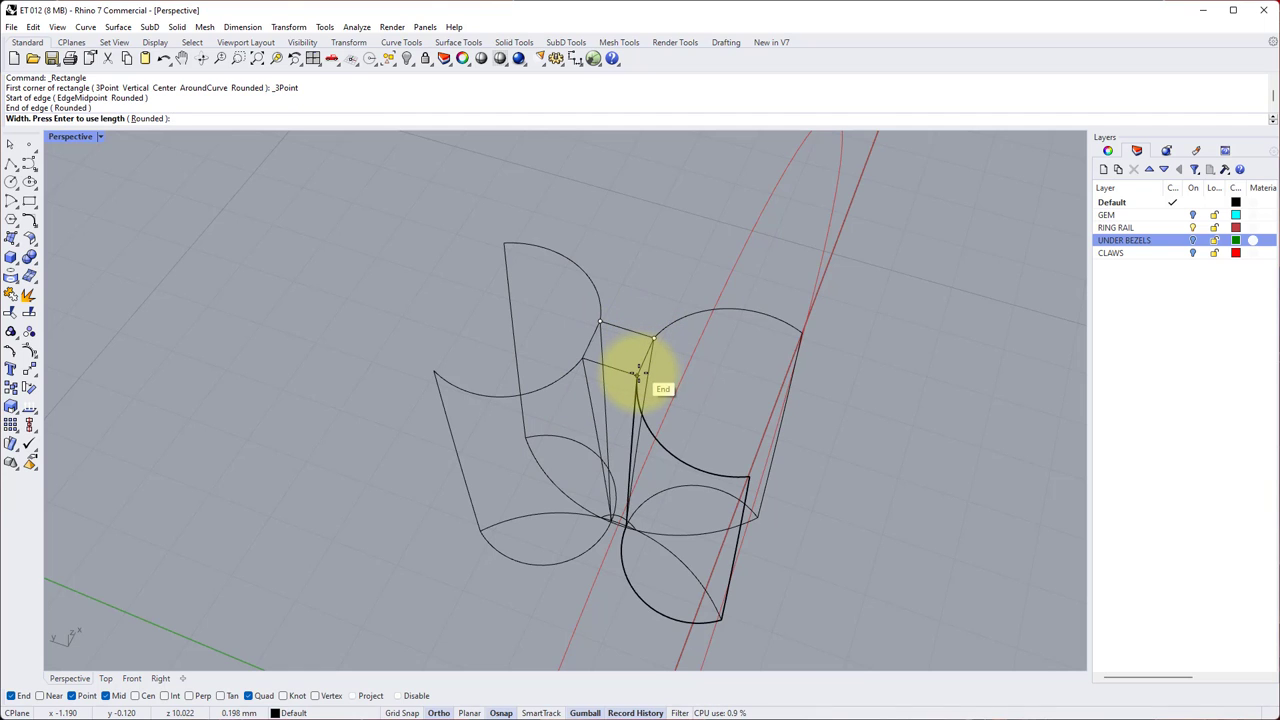
pyautogui.click(637, 372)
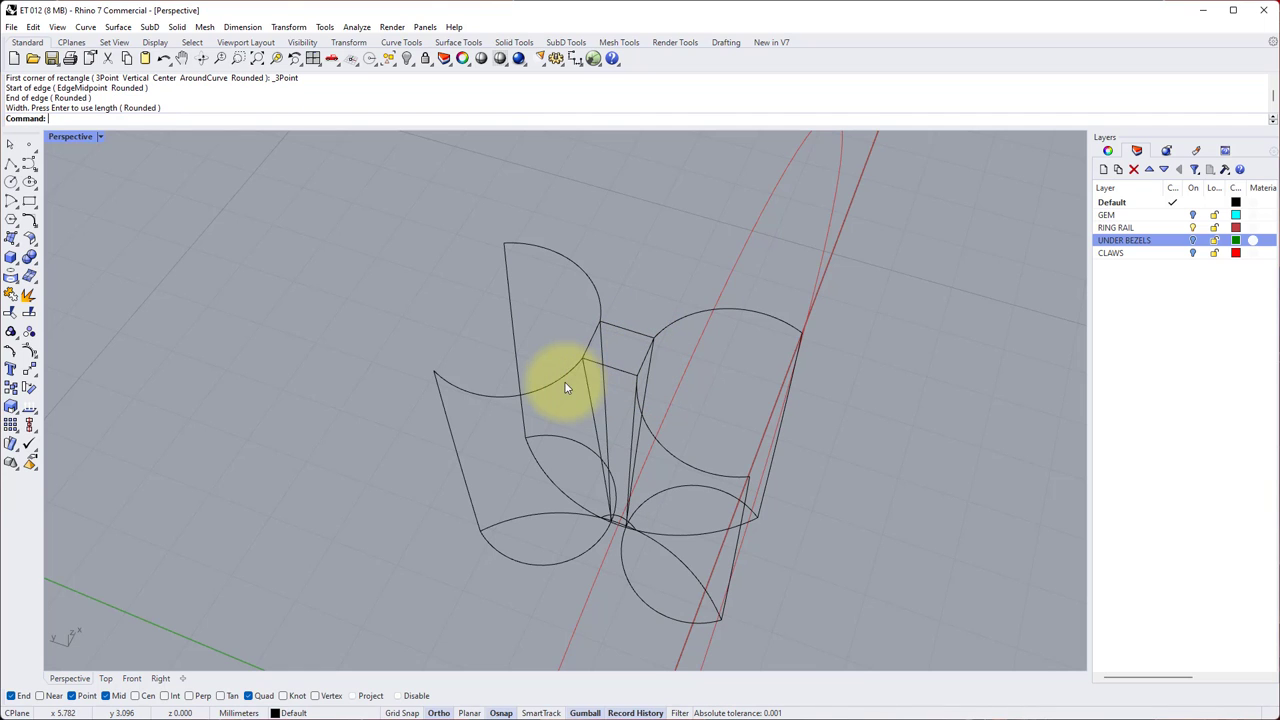
# - Delete all the remaining intersection curves, keeping only the small rectangle
pyautogui.click(560, 374)
pyautogui.press('Delete')
pyautogui.click(598, 306)
pyautogui.press('Delete')
pyautogui.click(652, 365)
pyautogui.press('Delete')
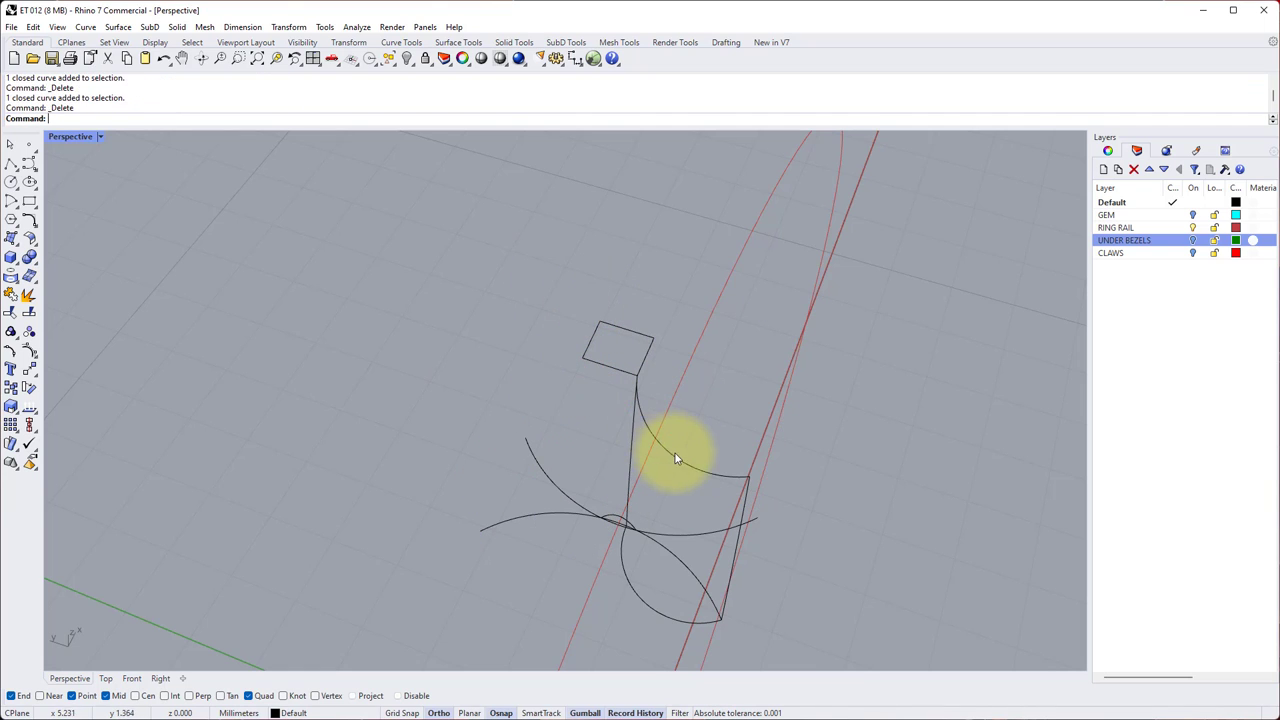
pyautogui.moveTo(420, 417); pyautogui.dragTo(820, 634)
pyautogui.press('Delete')
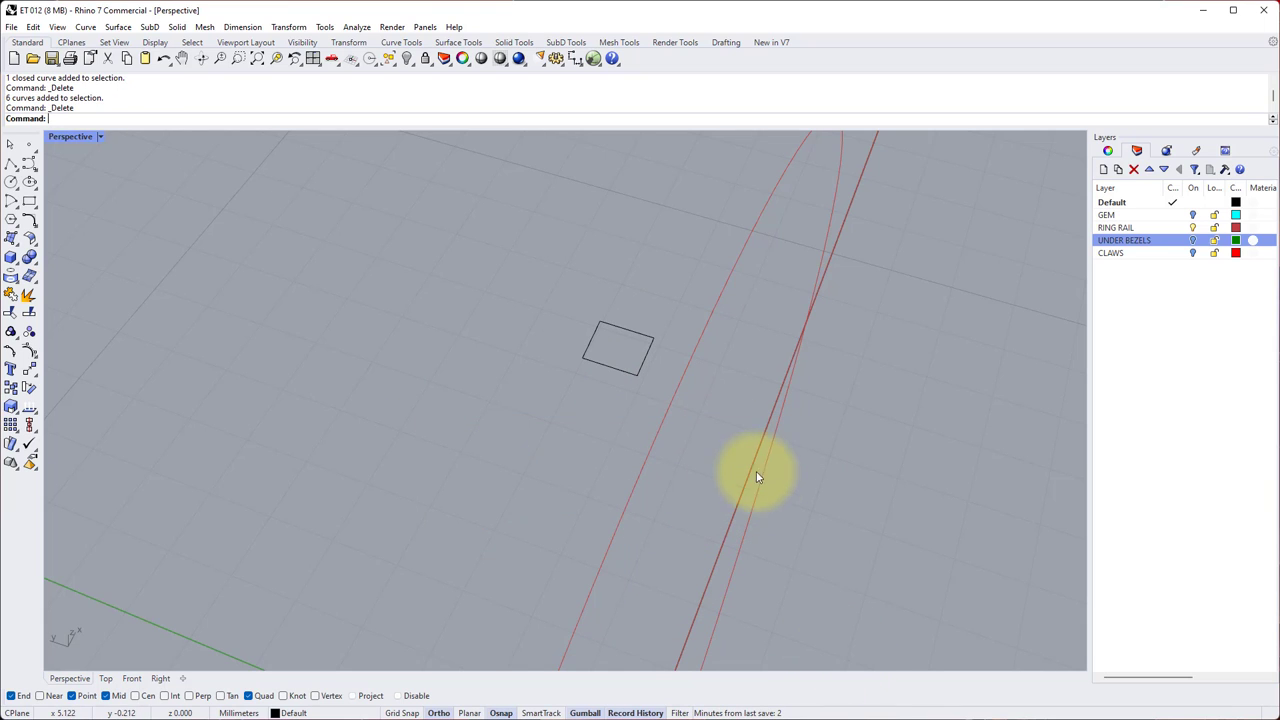
# - Select the small rectangle and turn the UNDER BEZELS and CLAWS layers back on
pyautogui.click(619, 377)
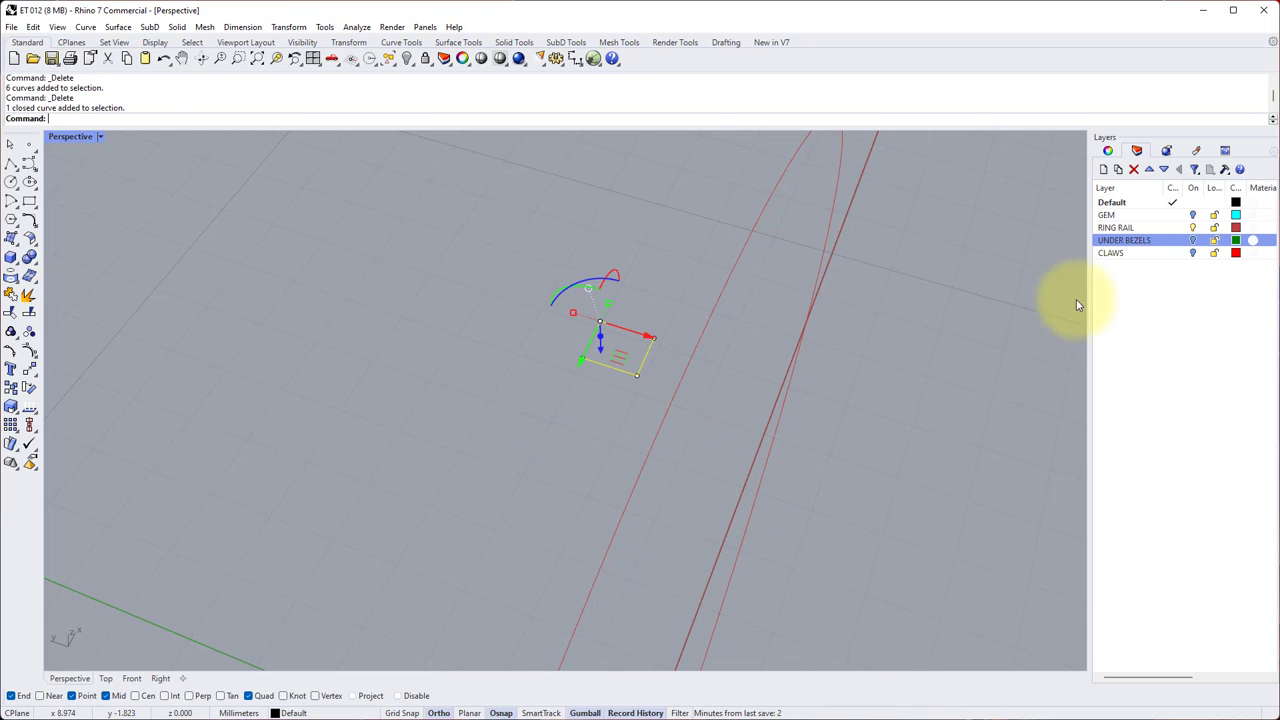
pyautogui.click(1192, 241)
pyautogui.click(1191, 253)
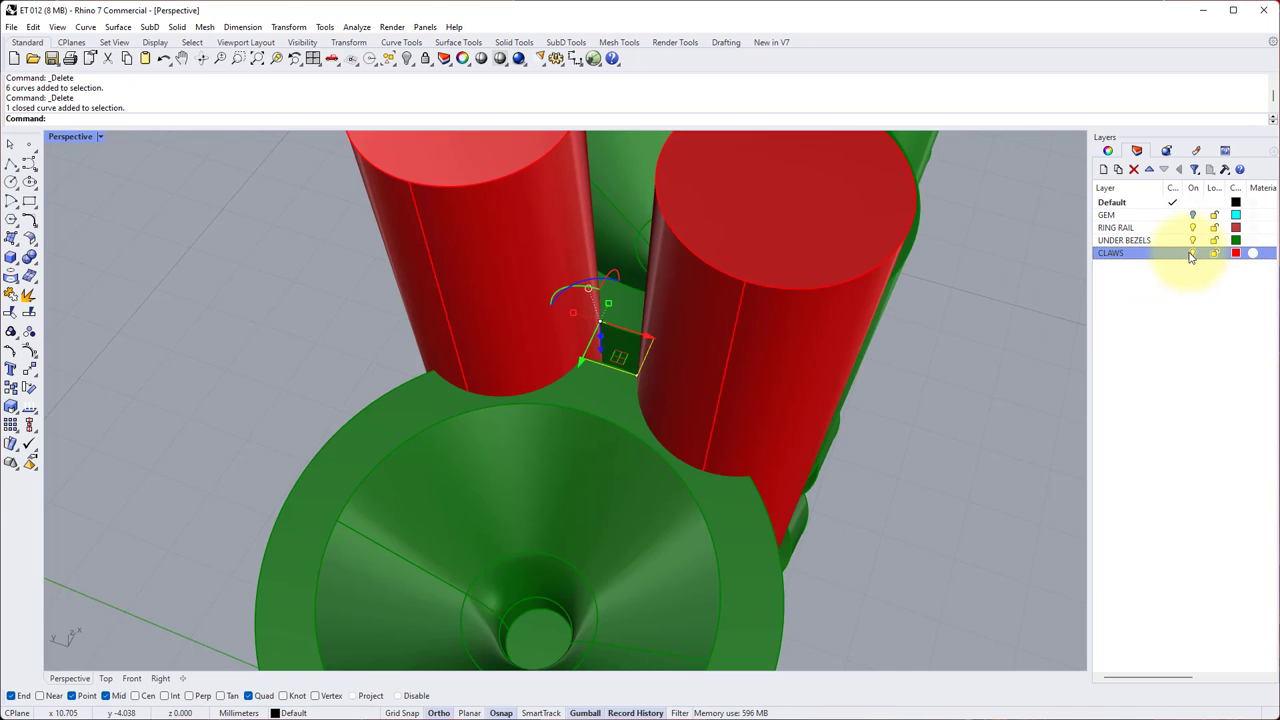
pyautogui.moveTo(925, 348); pyautogui.dragTo(894, 337, button='right')
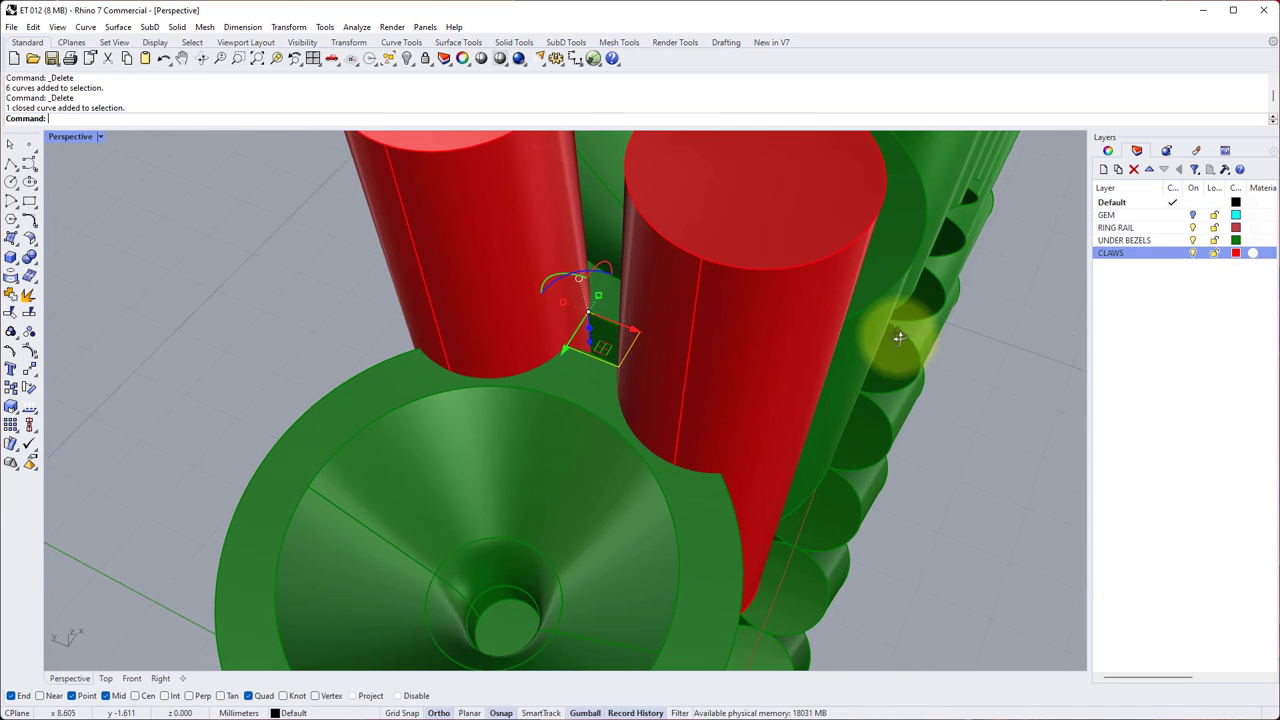
# - Maximize the Front view and set it to Wireframe display around the claw and the selected rectangle
pyautogui.doubleClick(73, 140)
pyautogui.doubleClick(64, 406)
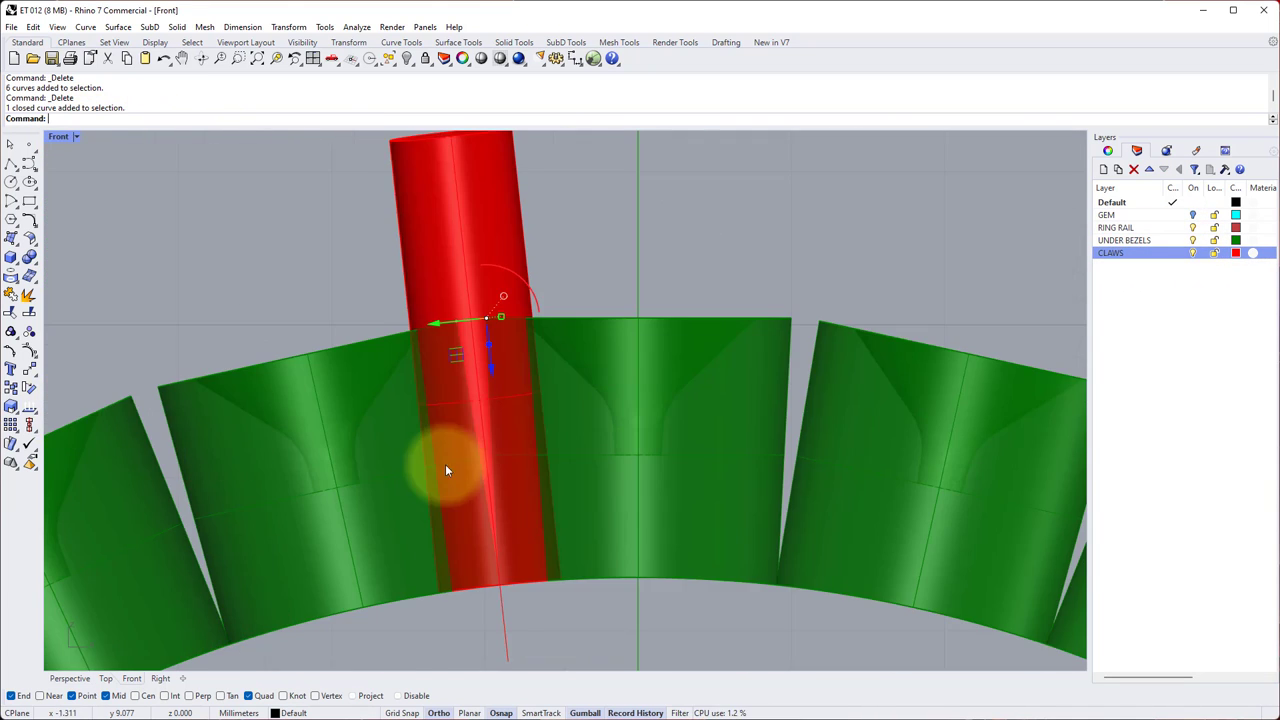
pyautogui.moveTo(445, 464); pyautogui.dragTo(570, 331, button='right')
pyautogui.scroll(2, 508, 360)
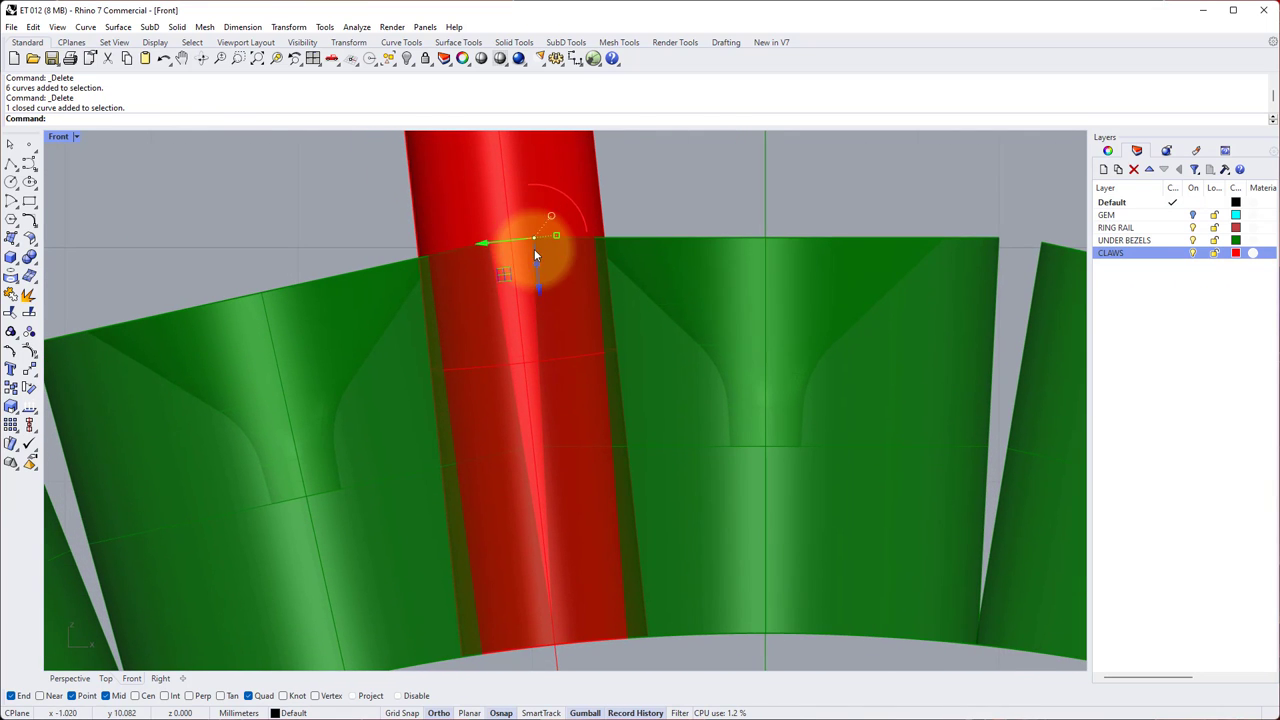
pyautogui.click(58, 137)
pyautogui.click(140, 188)
pyautogui.moveTo(525, 234); pyautogui.dragTo(540, 300)
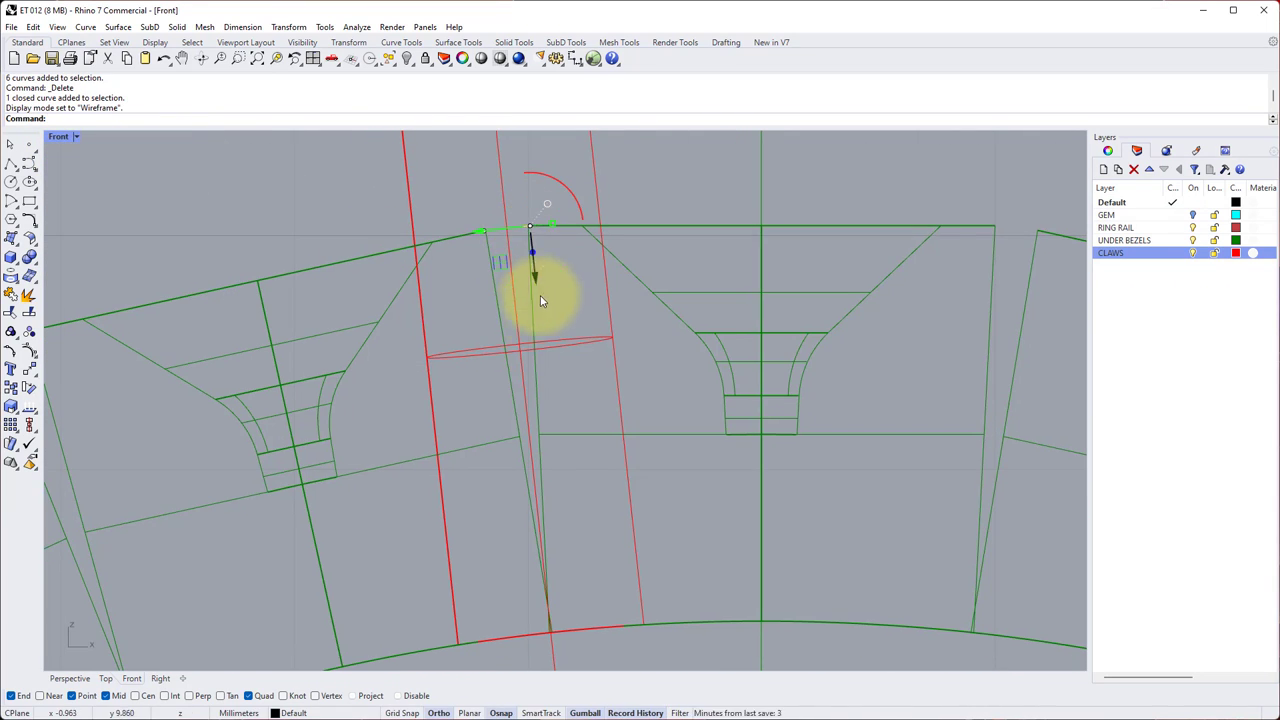
pyautogui.moveTo(550, 475); pyautogui.dragTo(566, 486, button='right')
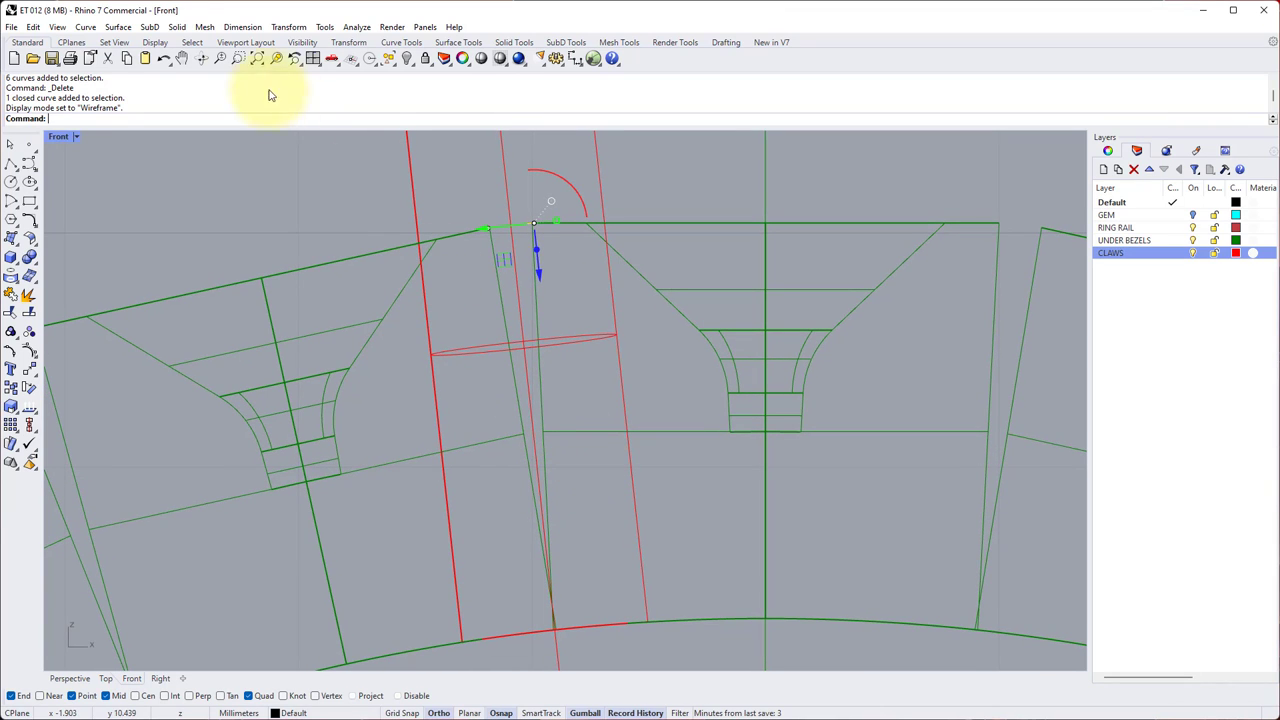
# - Extrude the small rectangle straight to one side as a solid, about 1.7 mm inward, ending just short of the bezels' inner edge
pyautogui.click(176, 28)
pyautogui.moveTo(255, 265)
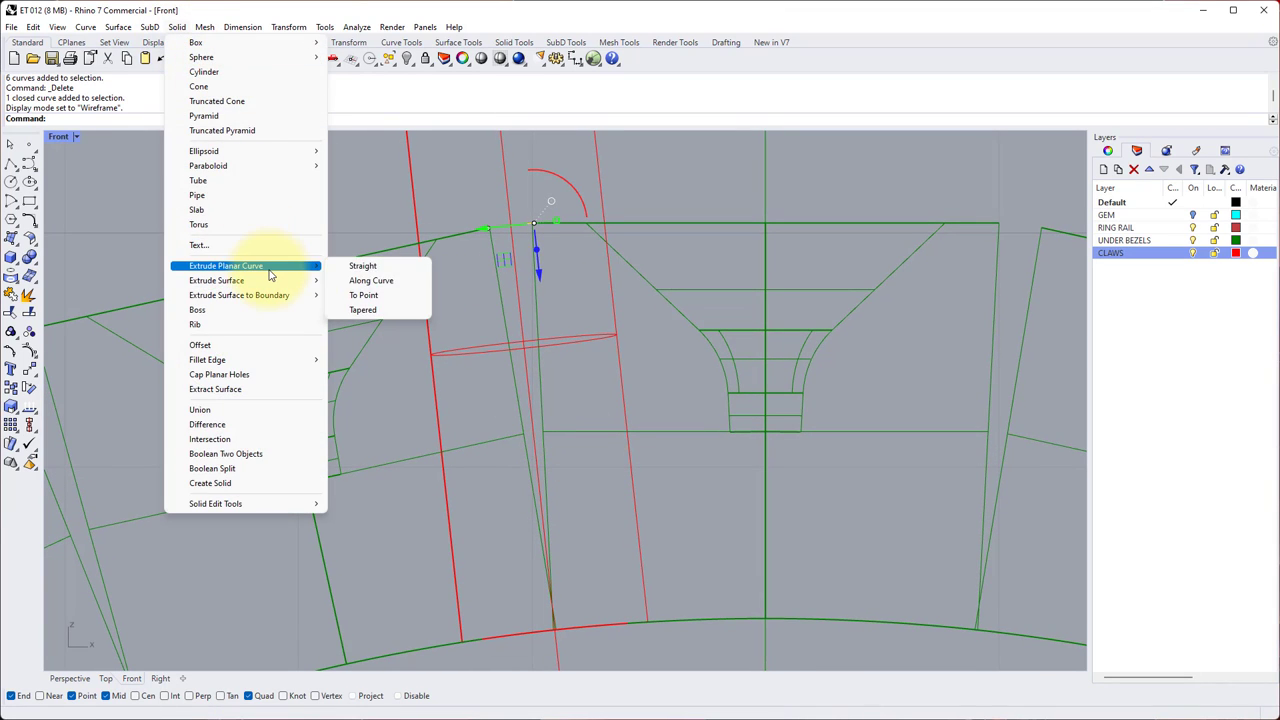
pyautogui.click(360, 266)
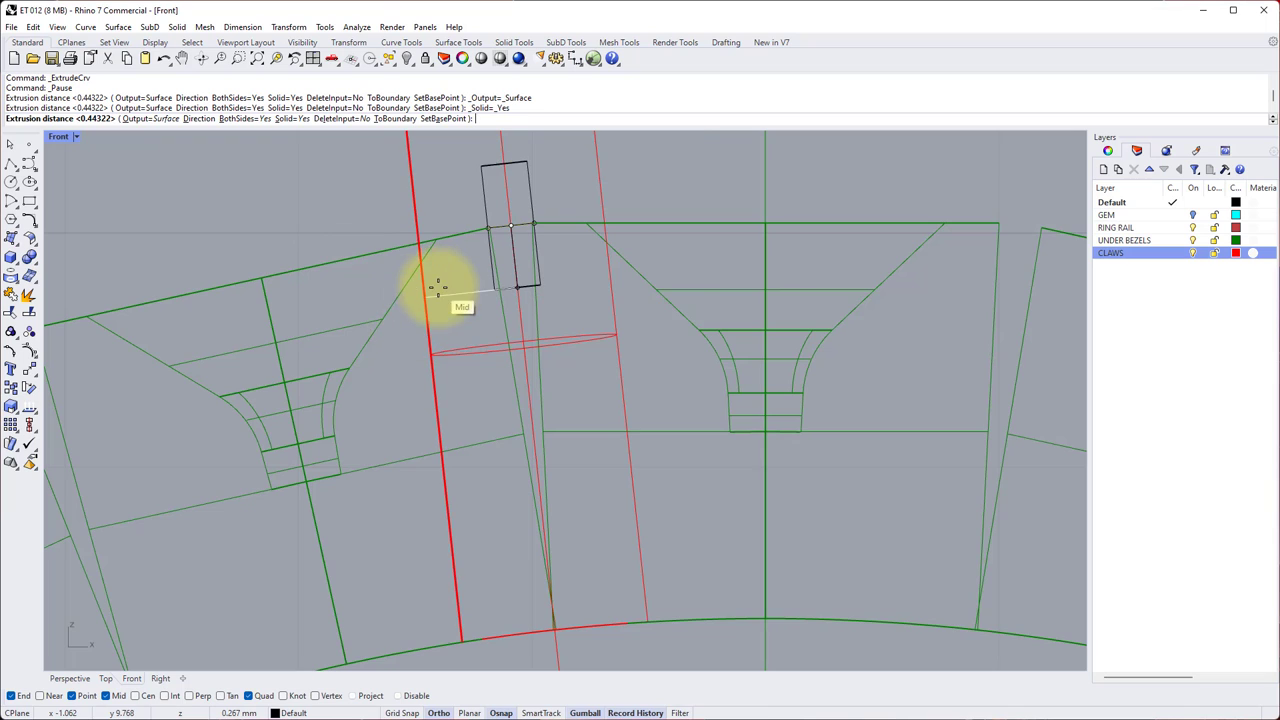
pyautogui.click(252, 124)
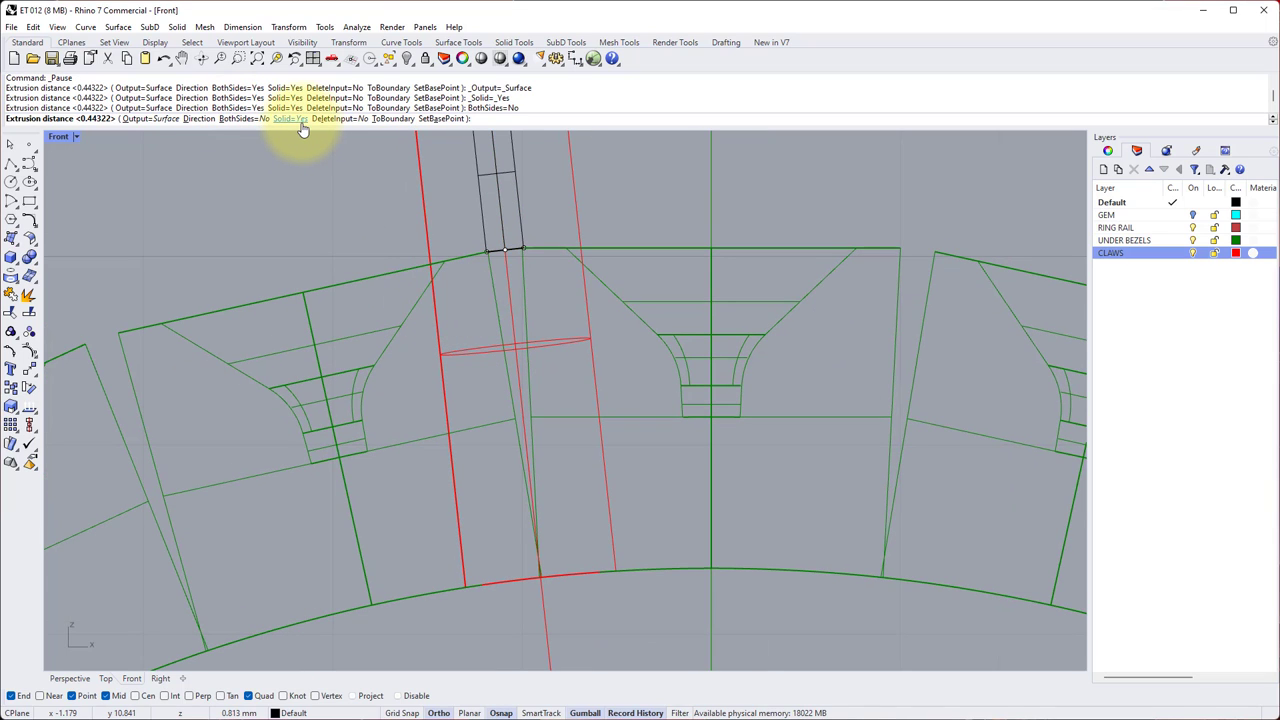
pyautogui.moveTo(551, 523); pyautogui.dragTo(538, 437, button='right')
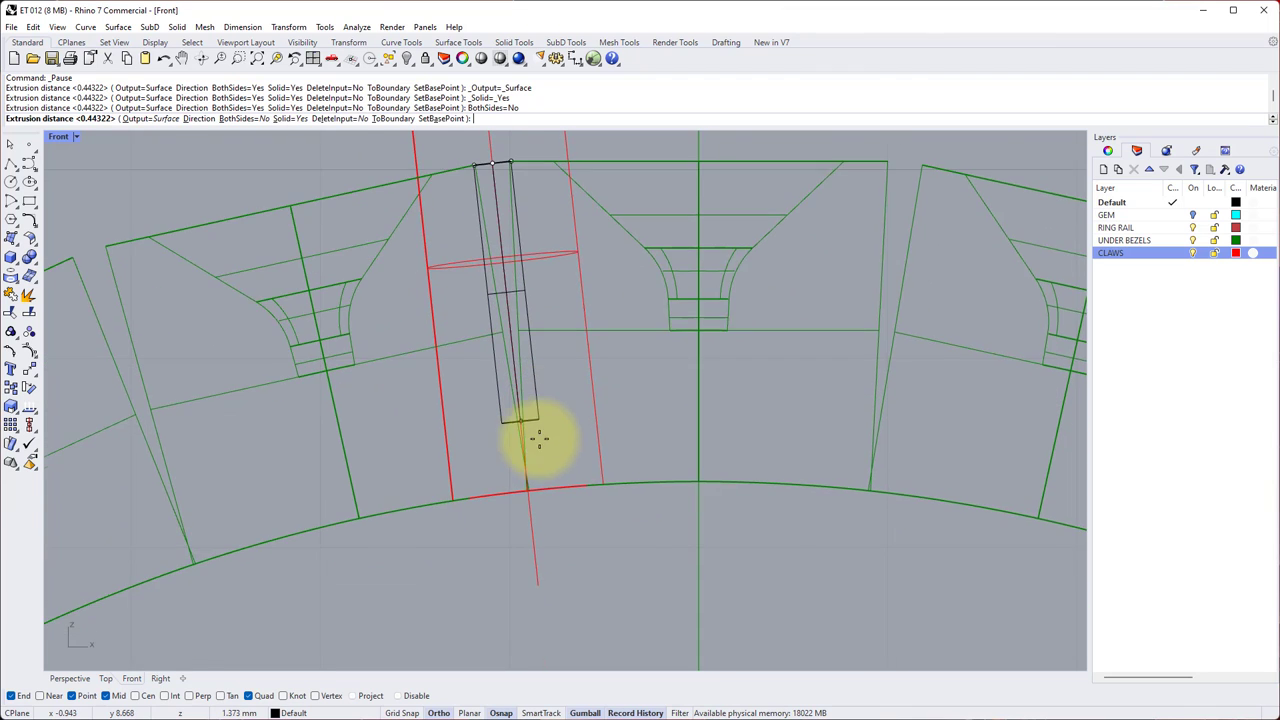
pyautogui.scroll(10, 538, 437)
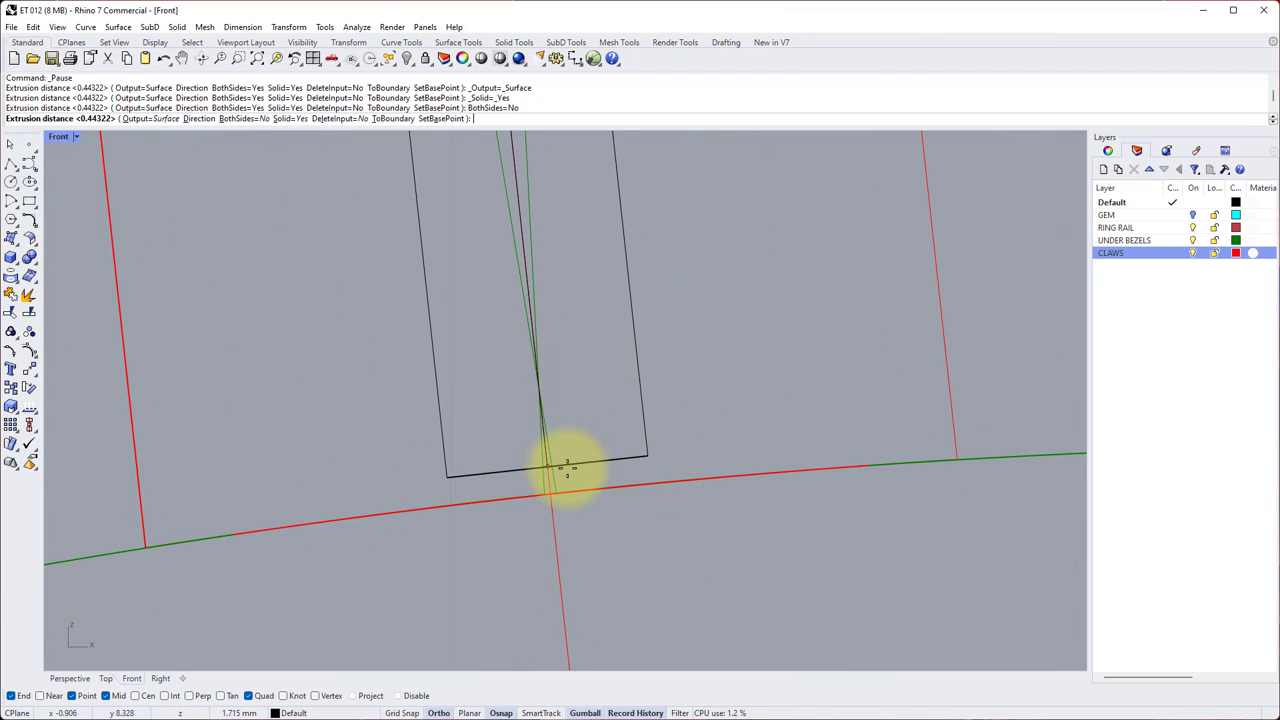
pyautogui.click(575, 473)
pyautogui.scroll(-5, 652, 462)
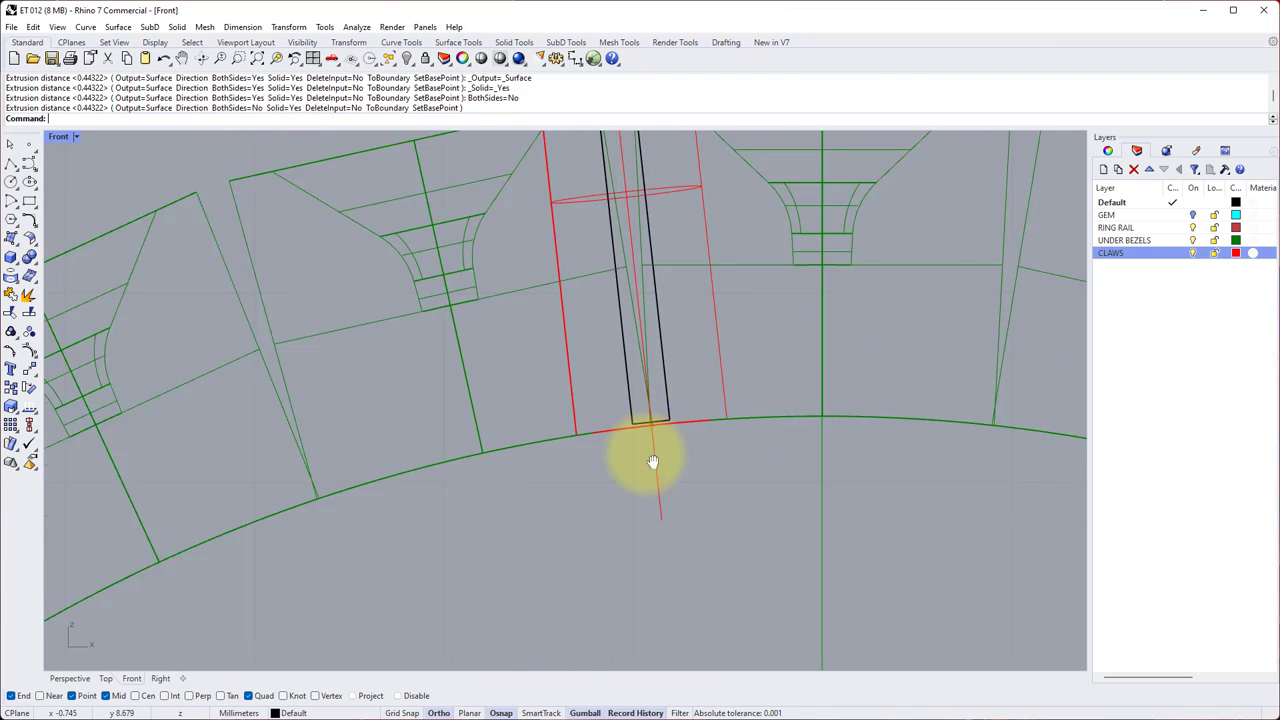
pyautogui.scroll(-3, 652, 462)
# - In the maximized Perspective view, select both claws and the connecting block between them
pyautogui.doubleClick(61, 136)
pyautogui.doubleClick(600, 138)
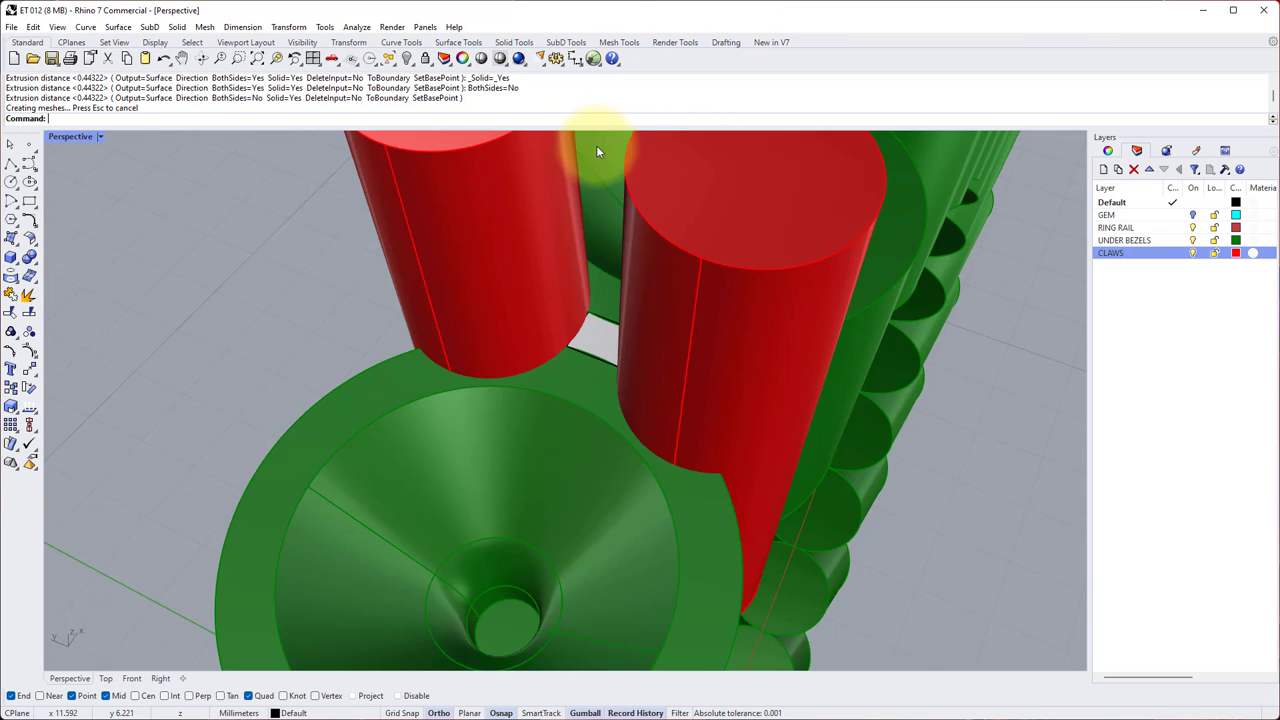
pyautogui.moveTo(597, 150); pyautogui.dragTo(604, 322, button='right')
pyautogui.scroll(-3, 658, 341)
pyautogui.moveTo(722, 328); pyautogui.dragTo(570, 292, button='right')
pyautogui.click(570, 292)
pyautogui.keyDown('shift'); pyautogui.click(676, 303); pyautogui.keyUp('shift')
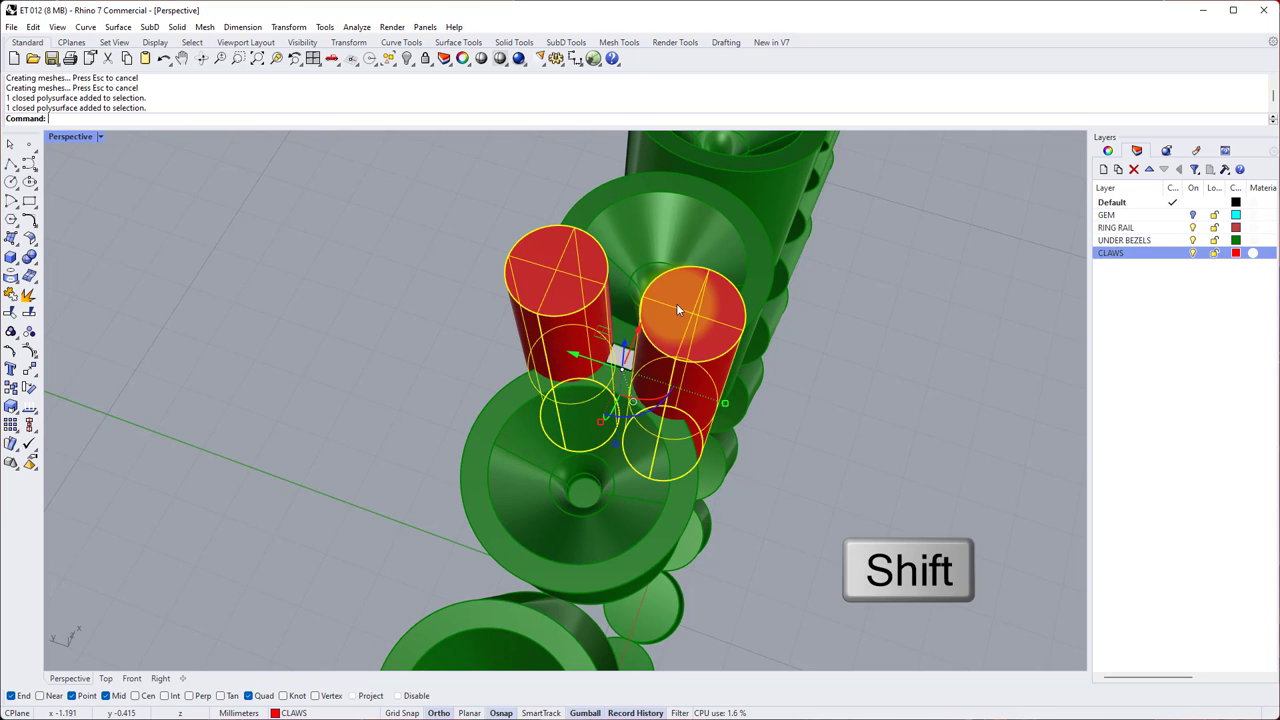
pyautogui.keyDown('shift'); pyautogui.scroll(5, 628, 345); pyautogui.keyUp('shift')
pyautogui.keyDown('shift'); pyautogui.click(630, 336); pyautogui.keyUp('shift')
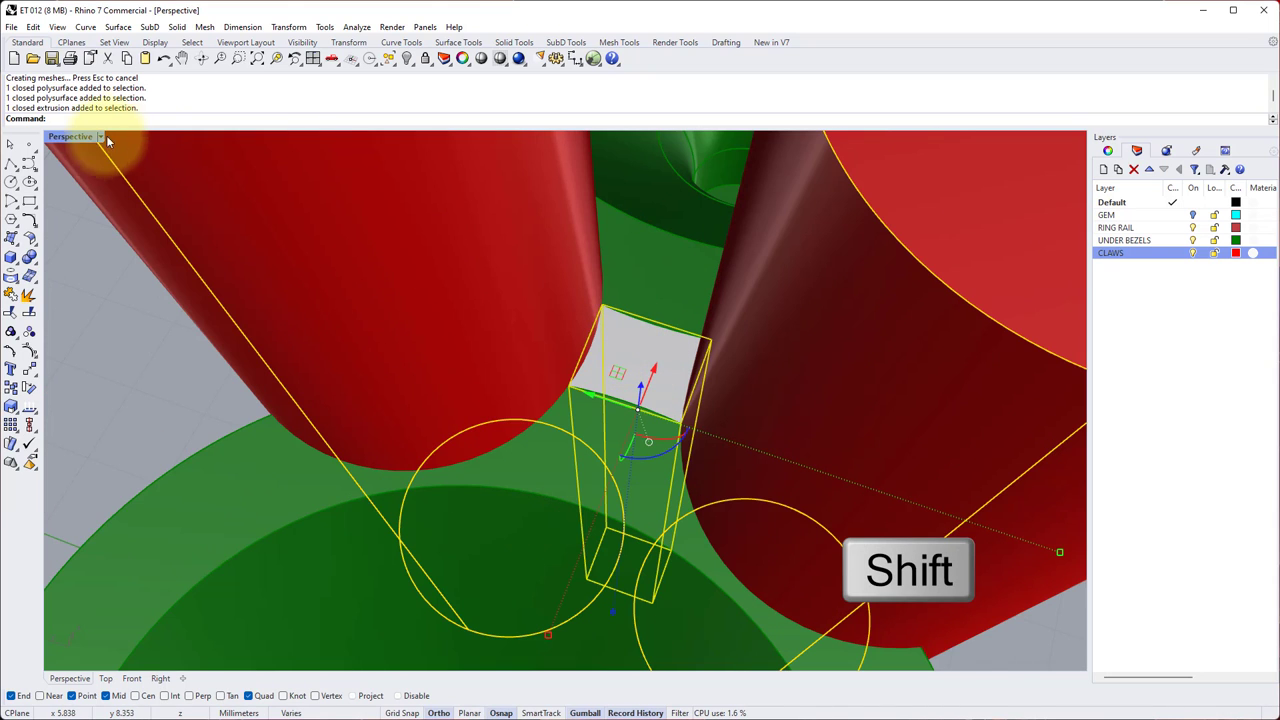
# - In the maximized Front view, polar array the selected claws and block around the origin with 29 items over 360 degrees
pyautogui.doubleClick(78, 138)
pyautogui.doubleClick(62, 410)
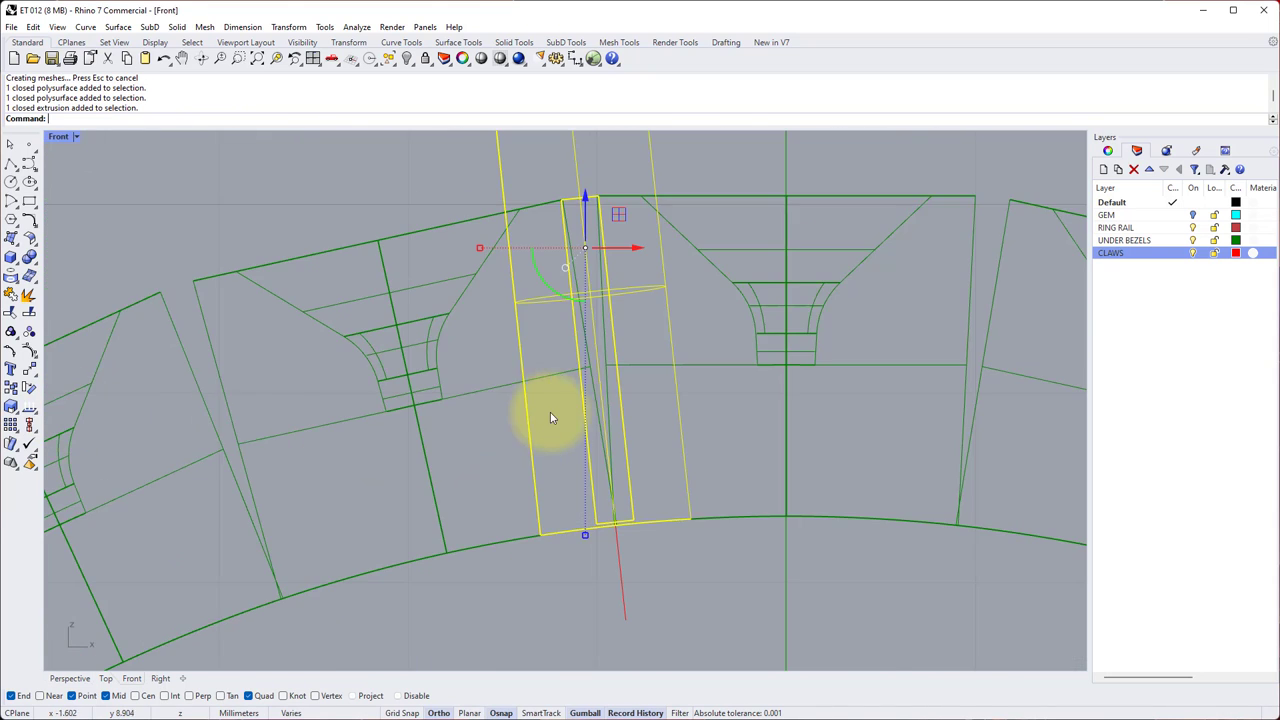
pyautogui.scroll(-5, 550, 412)
pyautogui.moveTo(555, 444); pyautogui.dragTo(571, 286, button='right')
pyautogui.scroll(2, 550, 296)
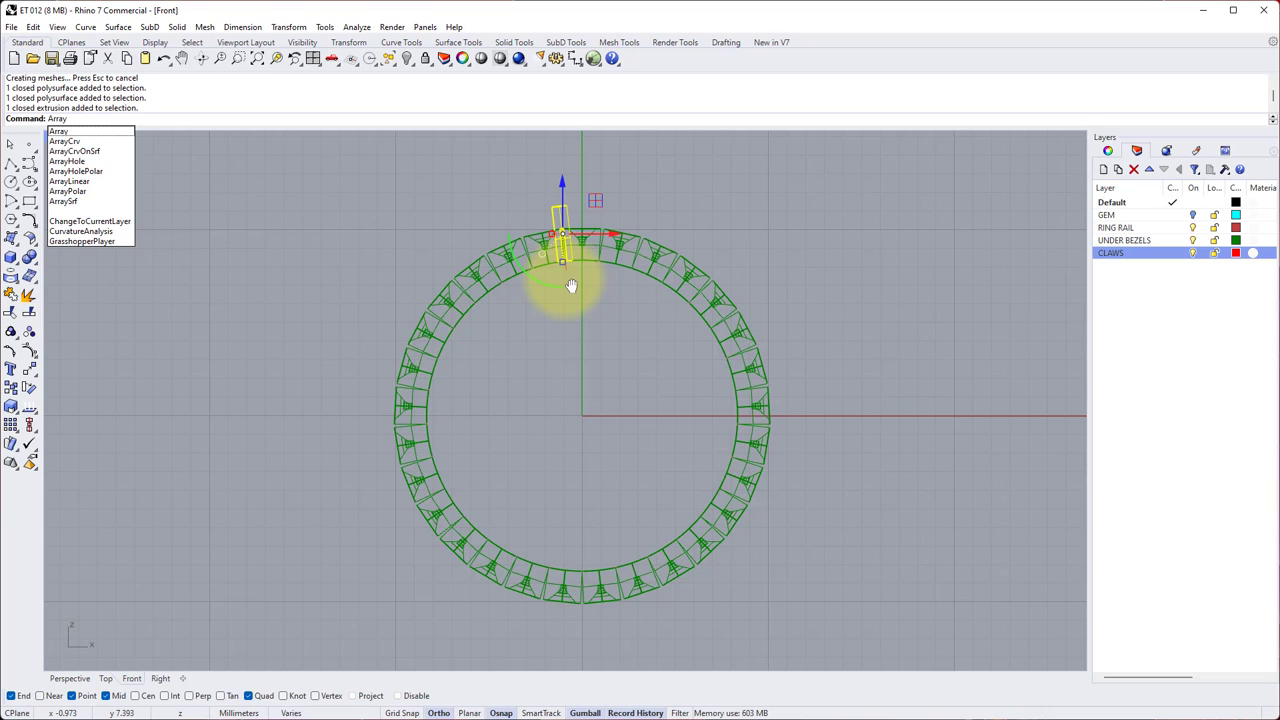
pyautogui.write('Polar')
pyautogui.press('Return')
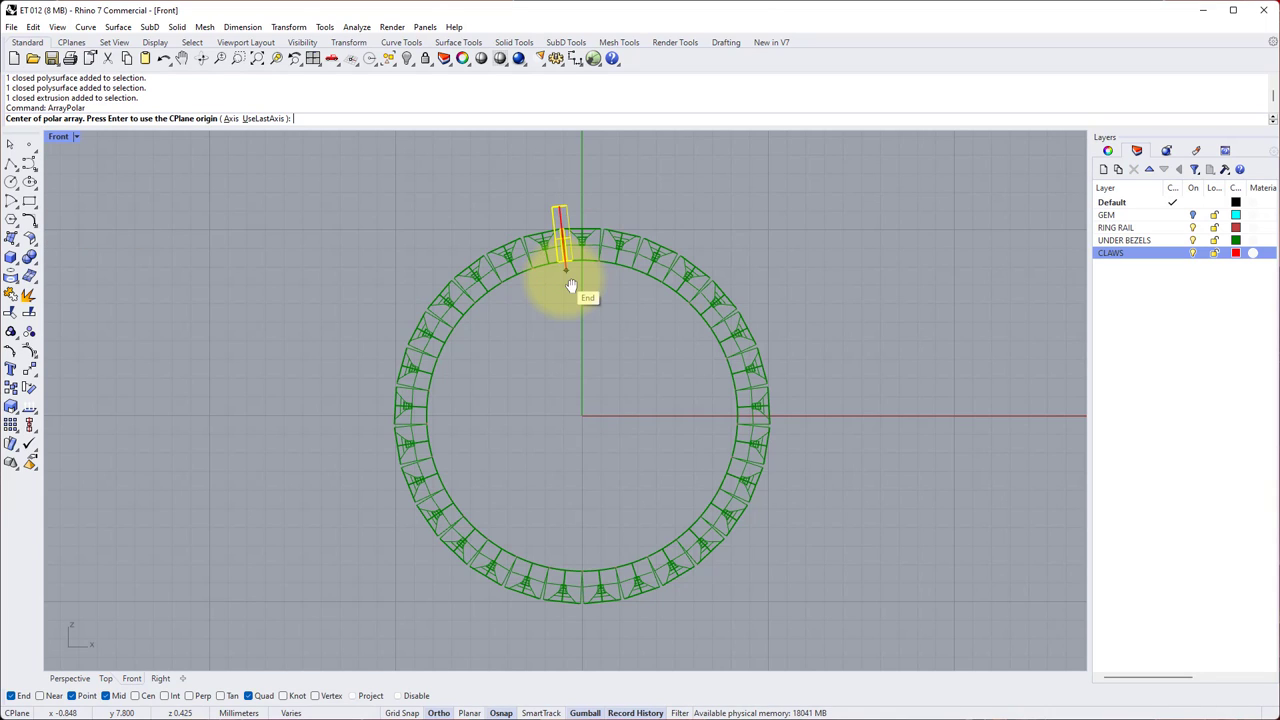
pyautogui.press('Return')
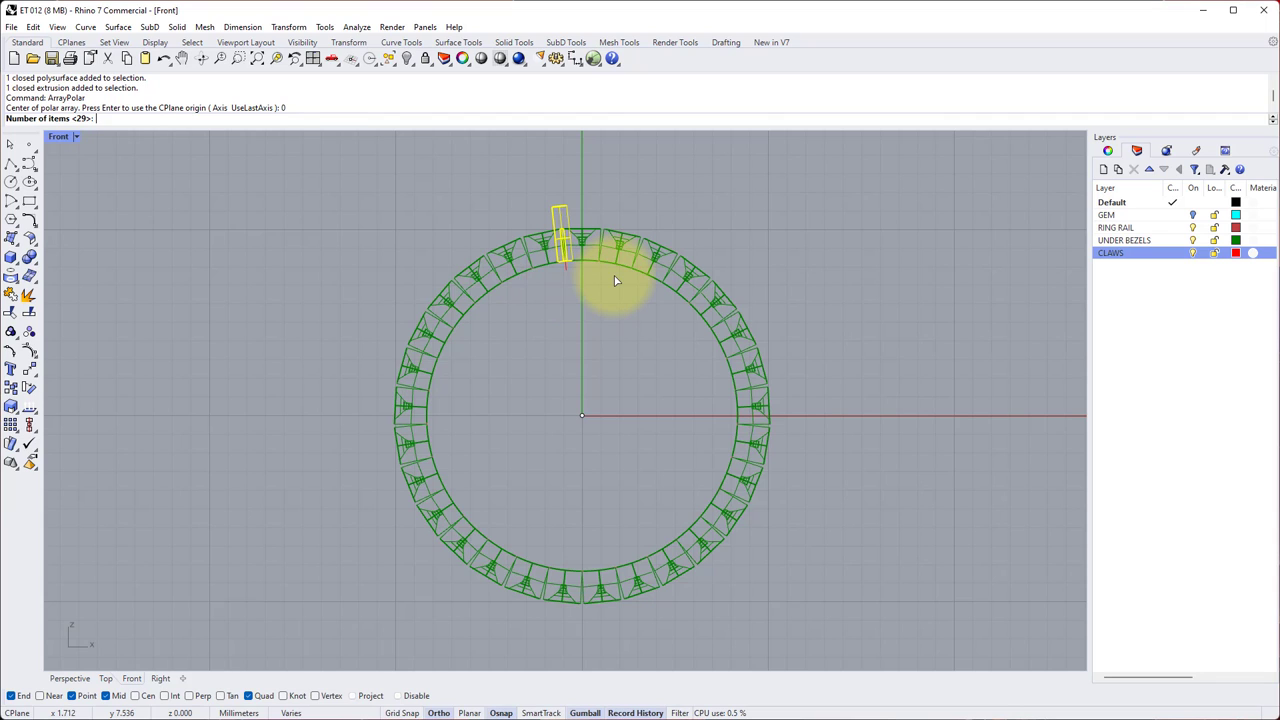
pyautogui.press('Return')
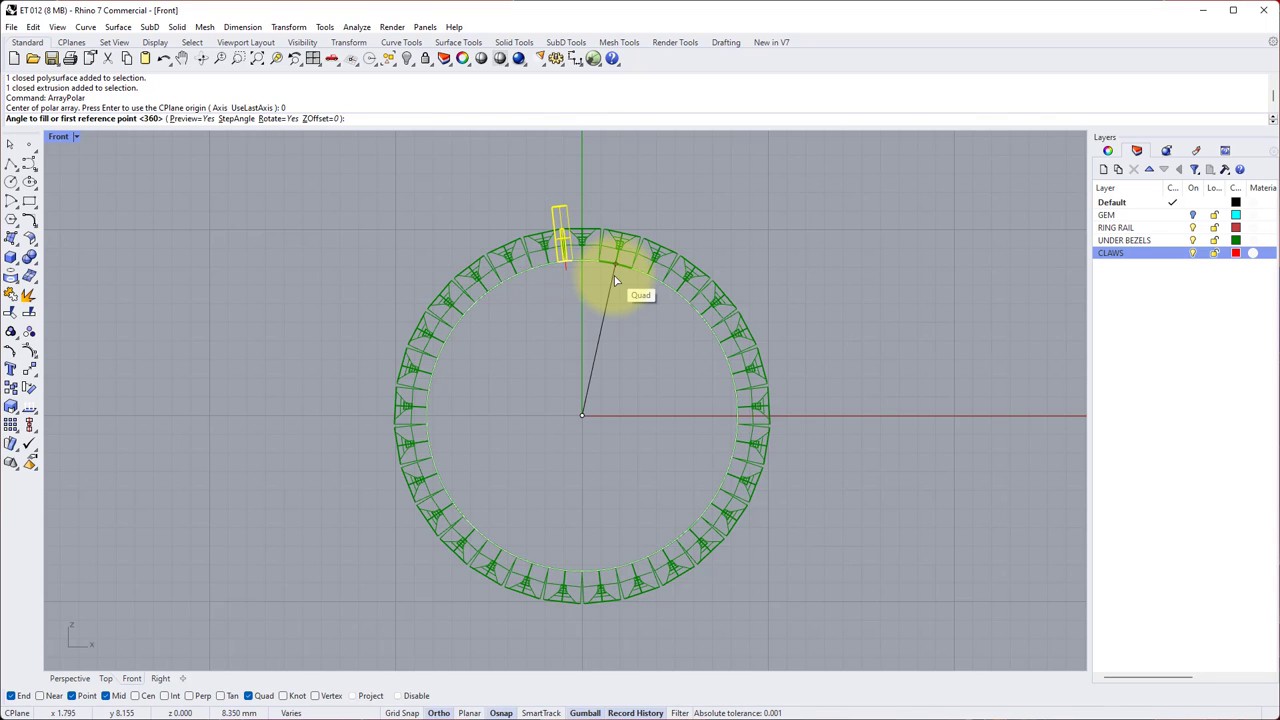
pyautogui.press('Return')
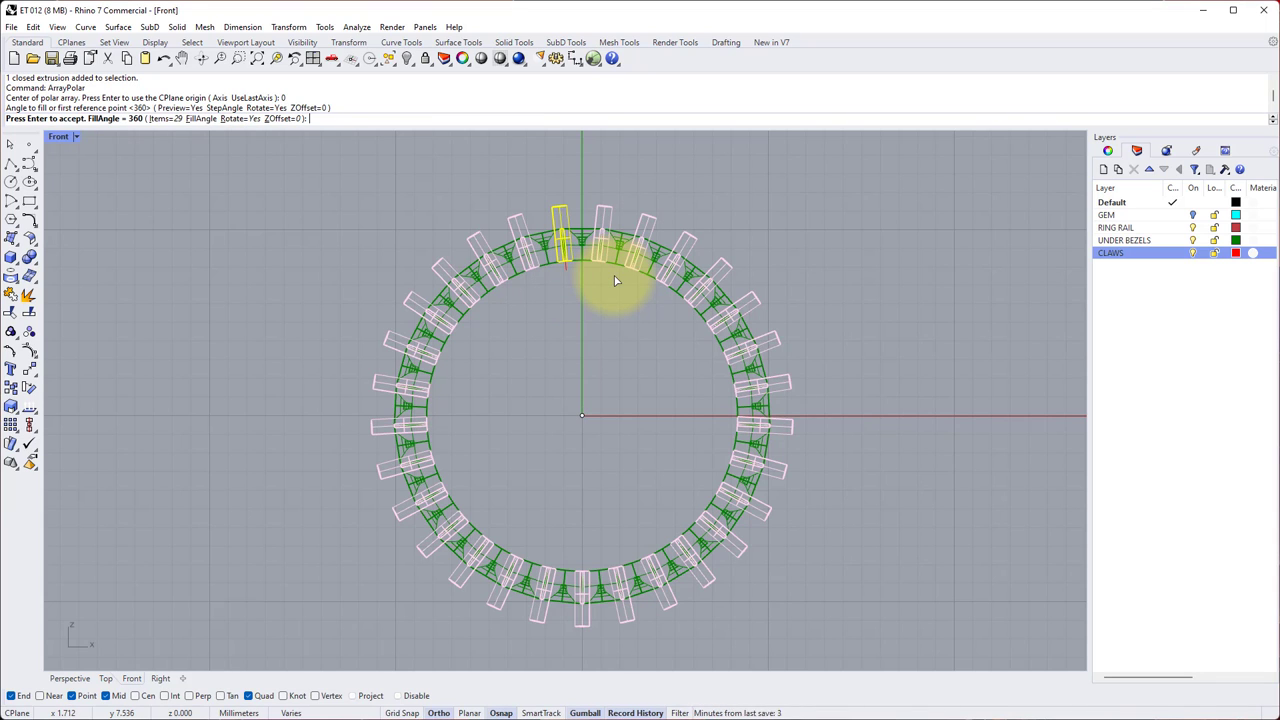